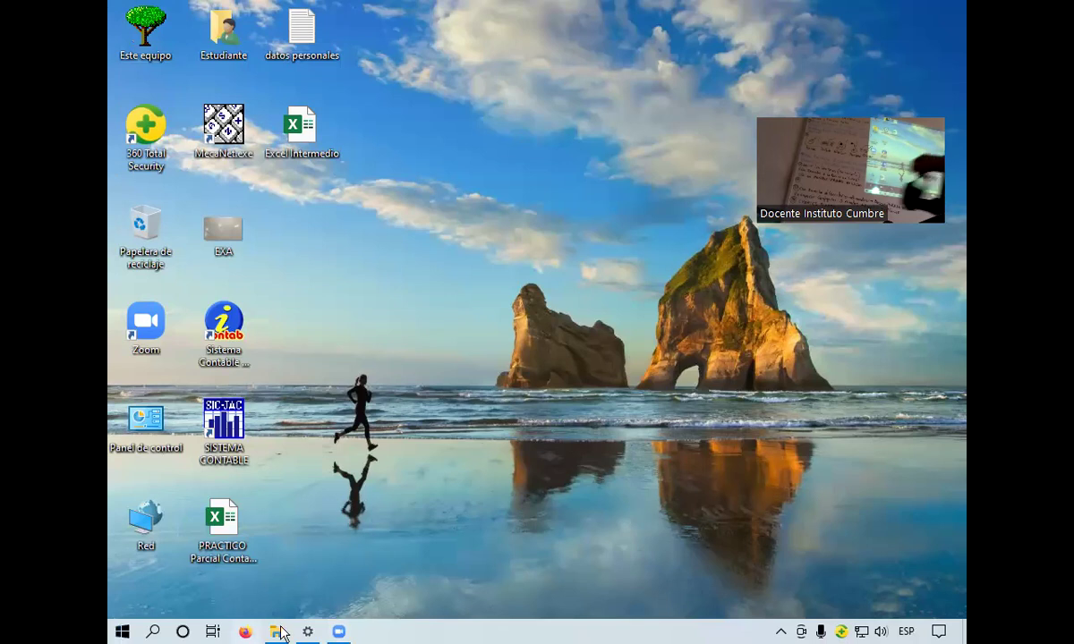
# Browse to the student's folder on DATOS (D:) and select the Excel Intermedio CLASE 2 workbook
pyautogui.doubleClick(124, 40)
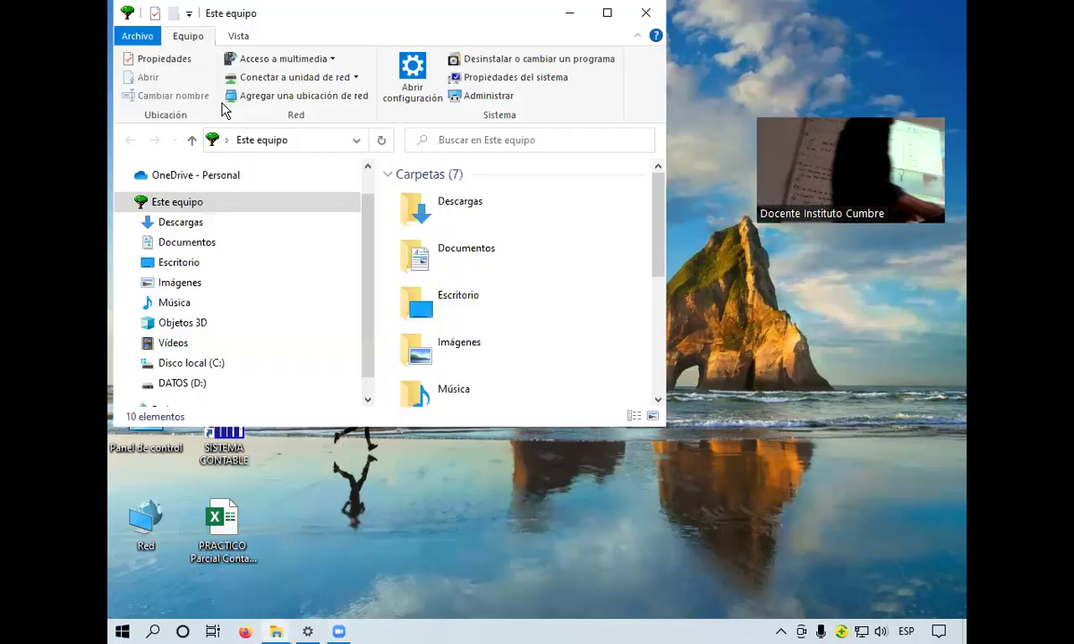
pyautogui.click(607, 13)
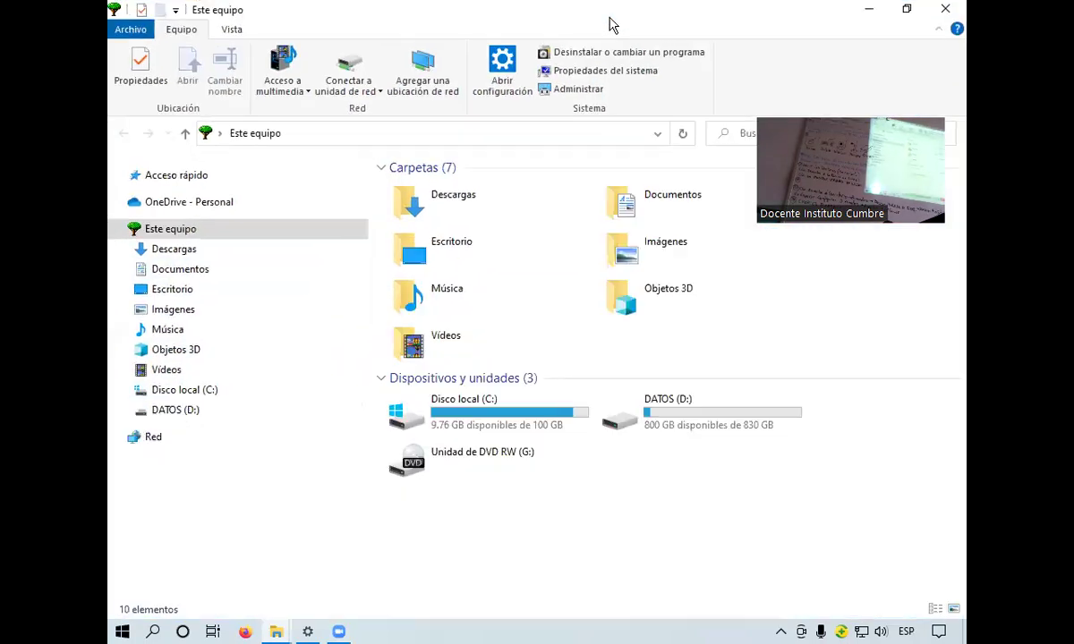
pyautogui.click(190, 409)
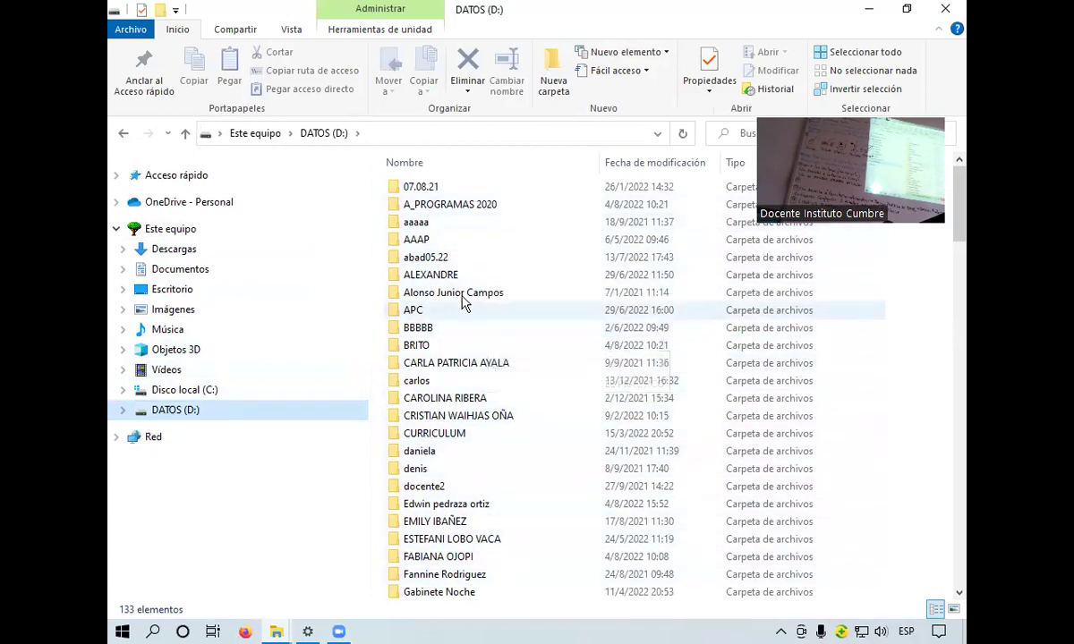
pyautogui.scroll(-2, 466, 466)
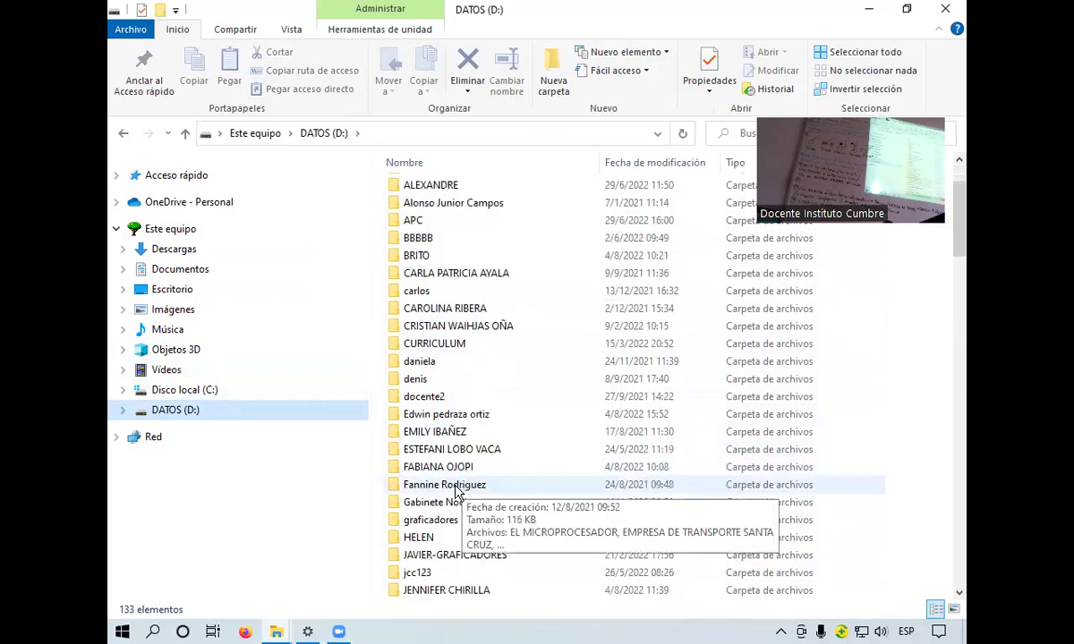
pyautogui.scroll(-2, 456, 501)
pyautogui.doubleClick(463, 489)
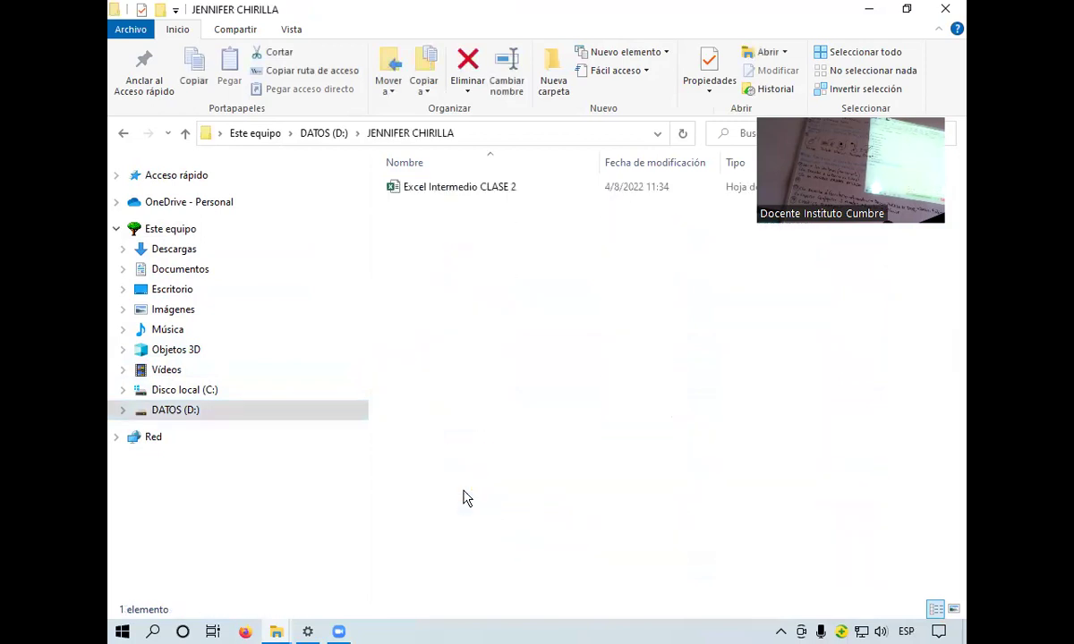
pyautogui.click(488, 192)
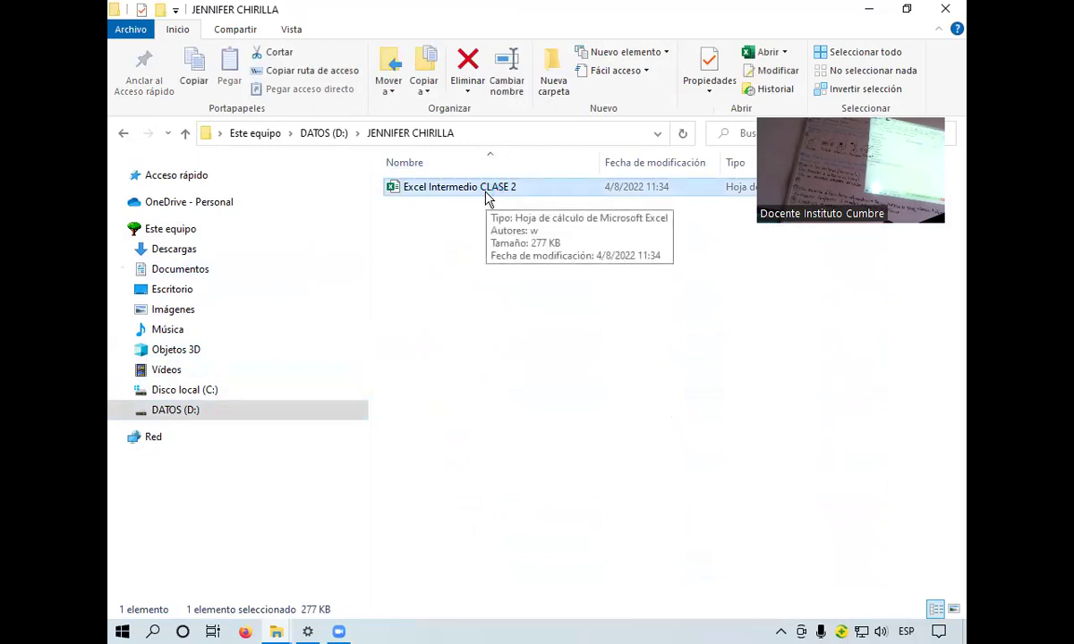
# Open Excel Intermedio CLASE 2 and page through its CALENDARIO, NOTAS, Ventas and Productos sheets
pyautogui.doubleClick(488, 198)
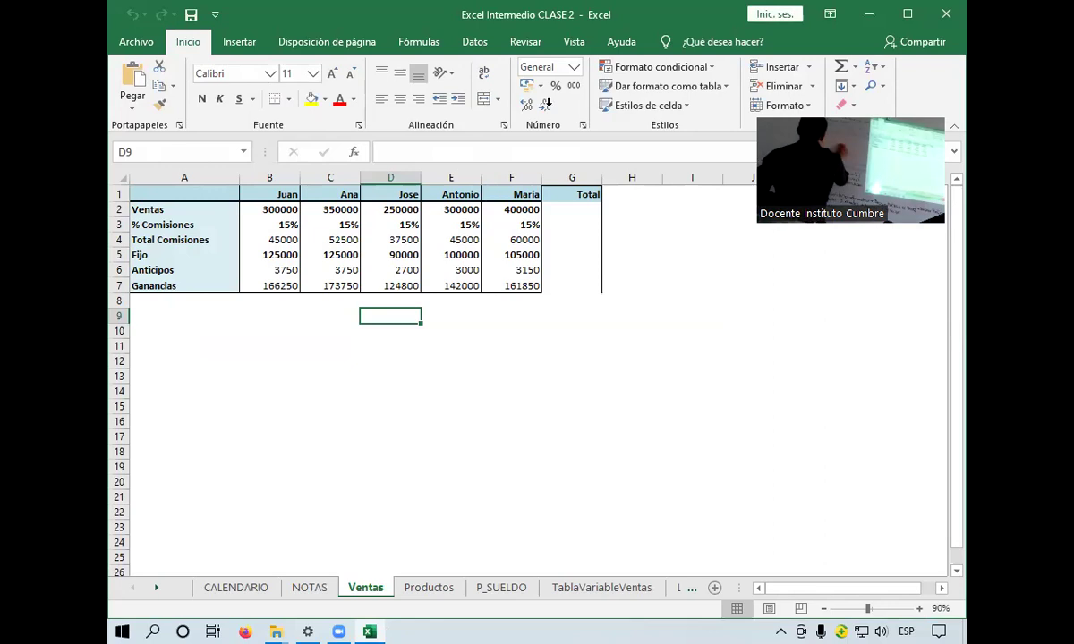
pyautogui.click(253, 590)
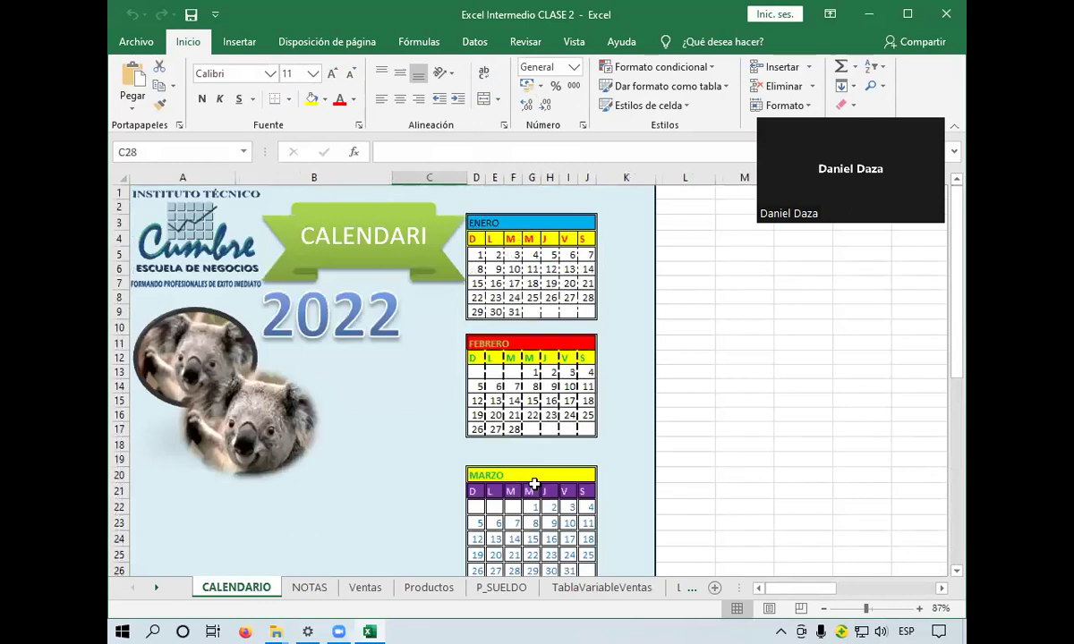
pyautogui.hotkey('ctrl', 'pagedown')
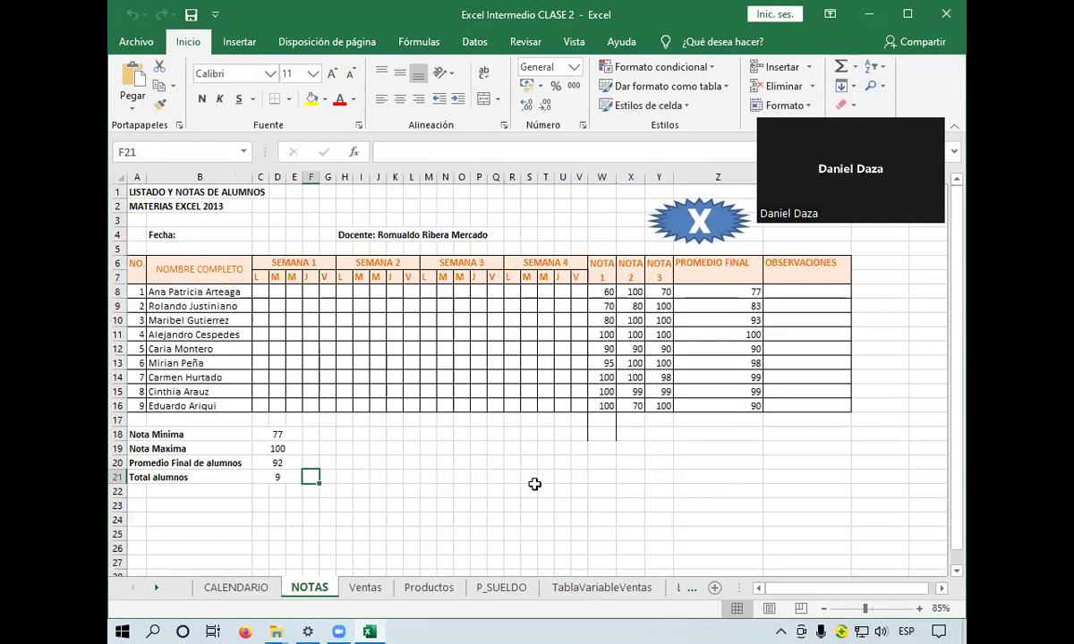
pyautogui.hotkey('ctrl', 'pagedown')
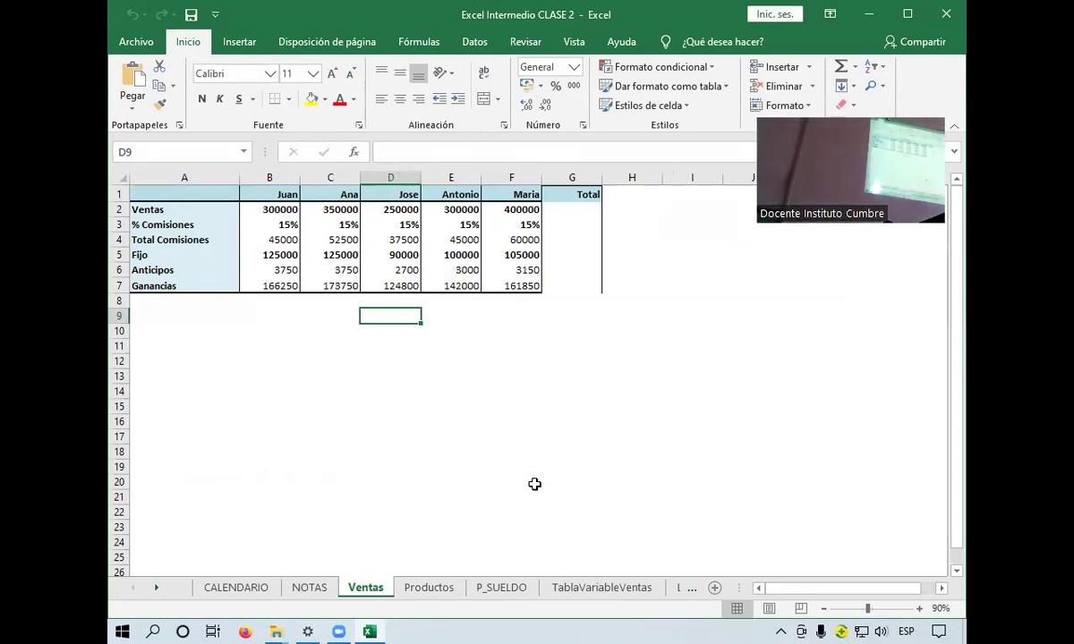
pyautogui.hotkey('ctrl', 'pagedown')
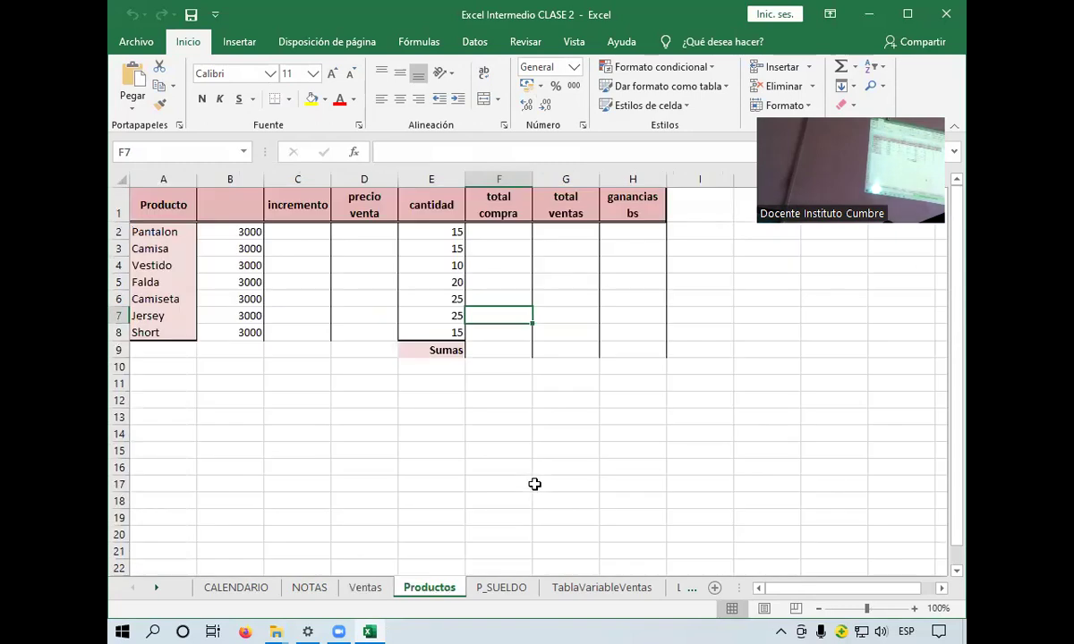
# Inspect the empty incremento cells C2 to C5 on Productos, ending on the Ventas sheet
pyautogui.click(282, 232)
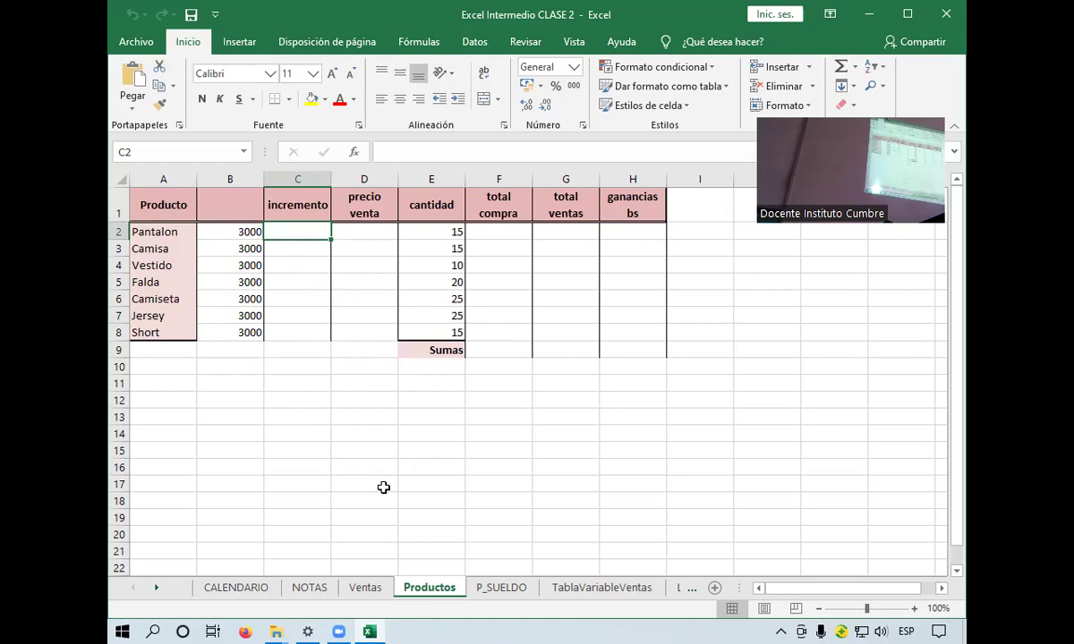
pyautogui.press('Down')
pyautogui.press('Down')
pyautogui.press('Down')
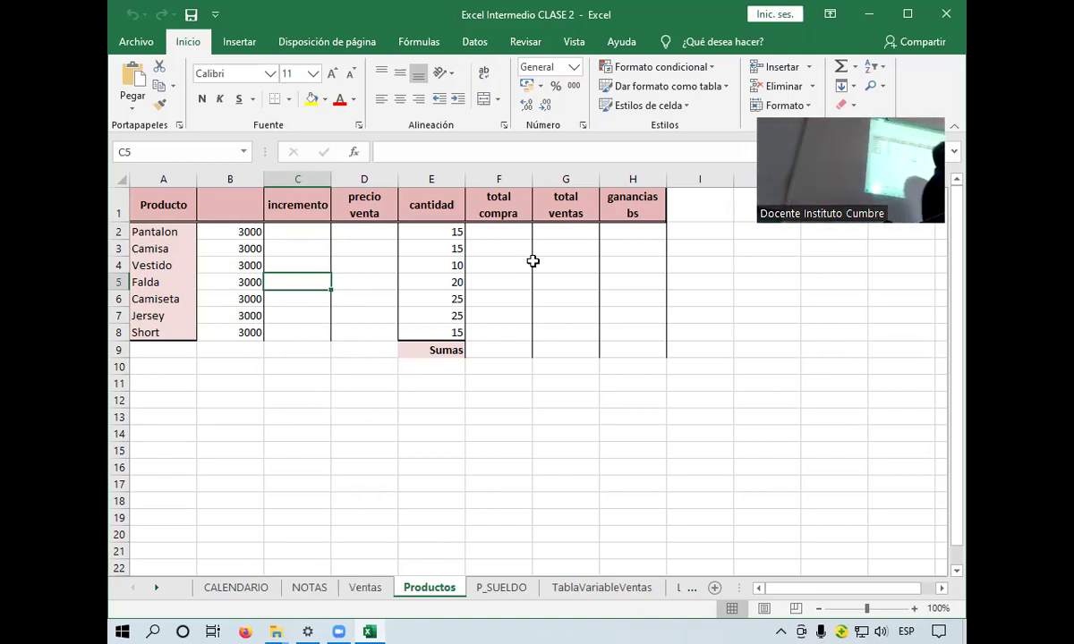
pyautogui.hotkey('ctrl', 'pageup')
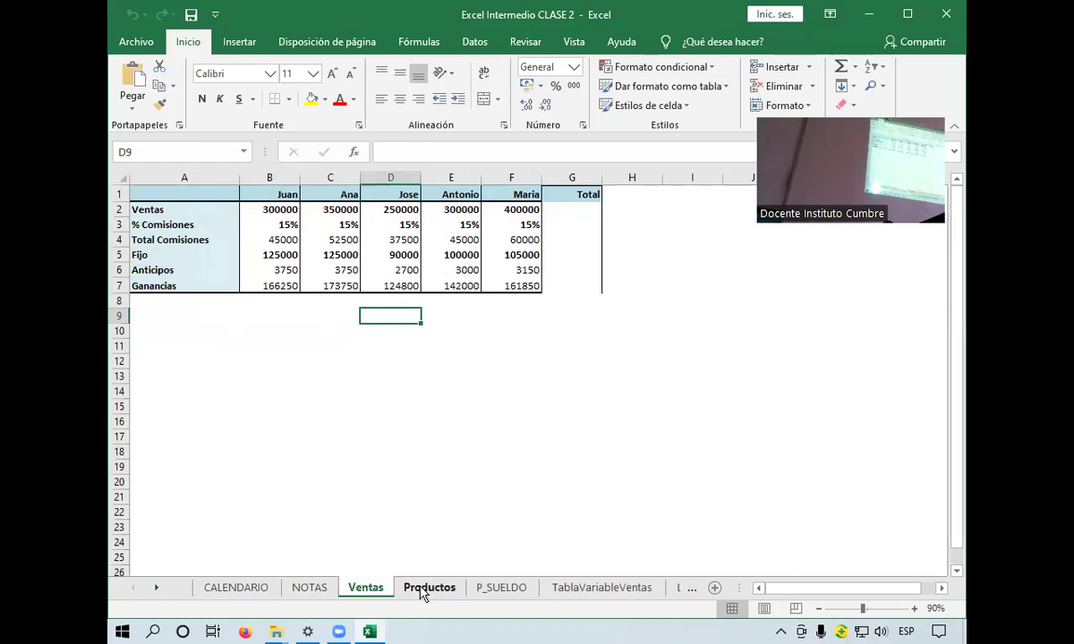
pyautogui.click(422, 591)
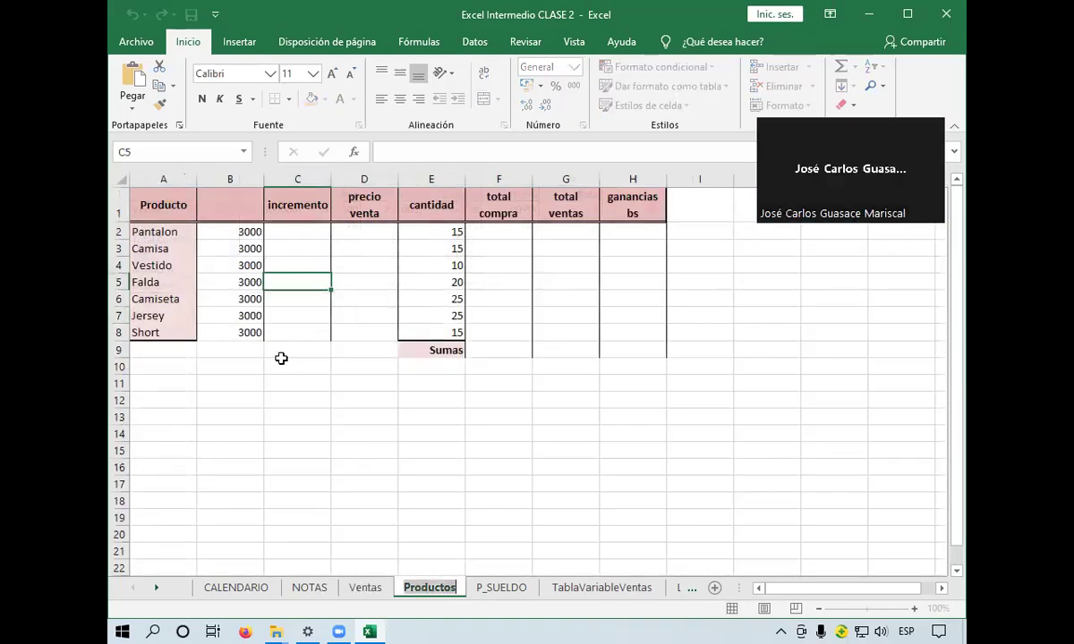
pyautogui.click(292, 242)
pyautogui.click(287, 231)
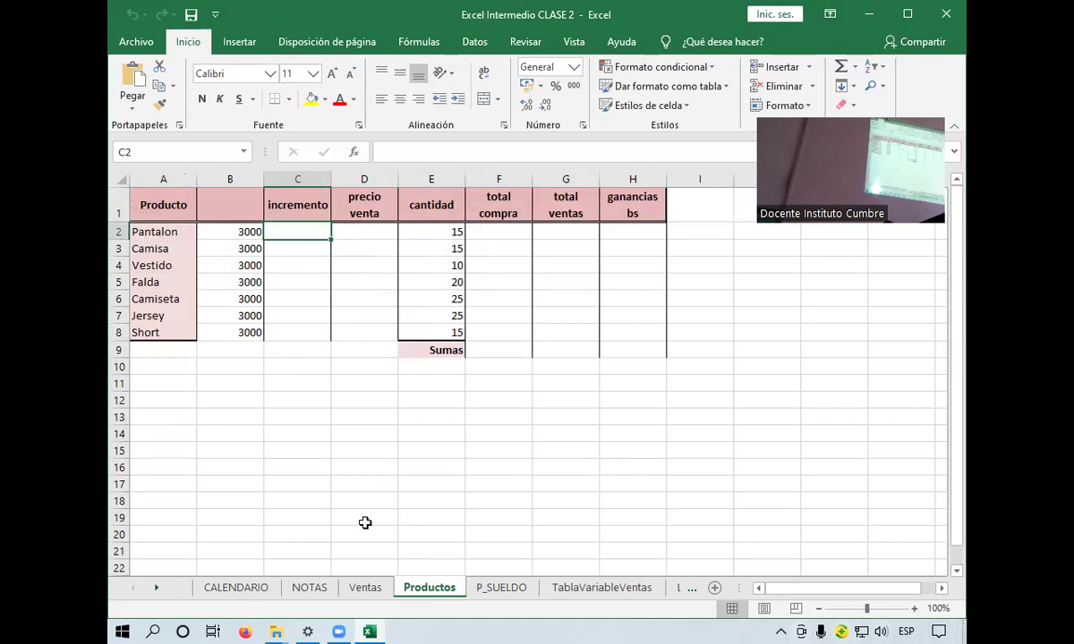
pyautogui.click(368, 593)
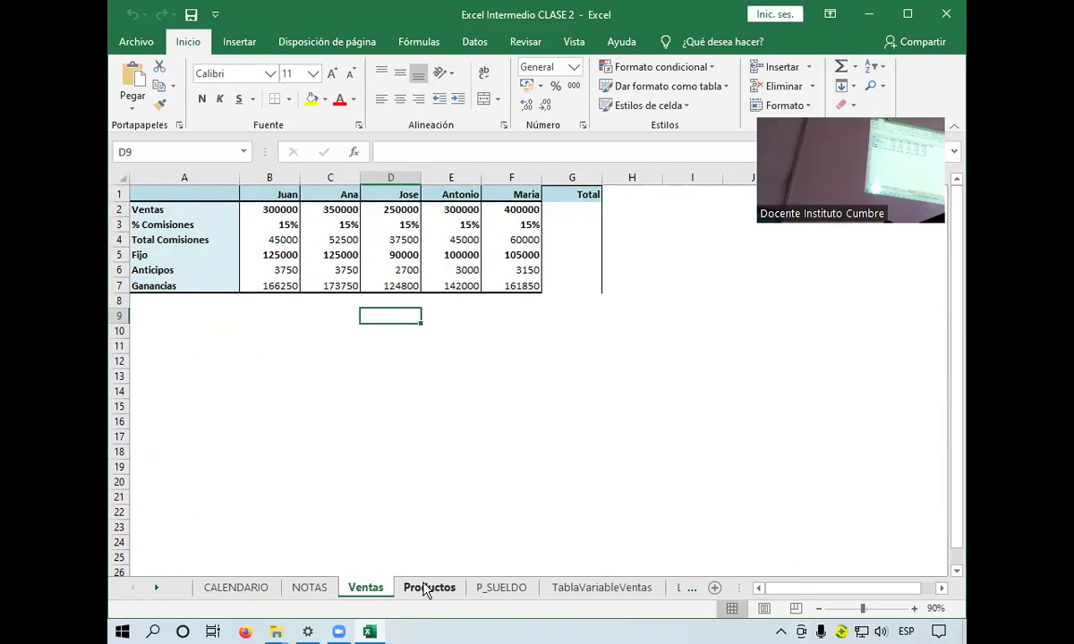
# Go to the Productos sheet with its product purchase and sales table
pyautogui.click(427, 588)
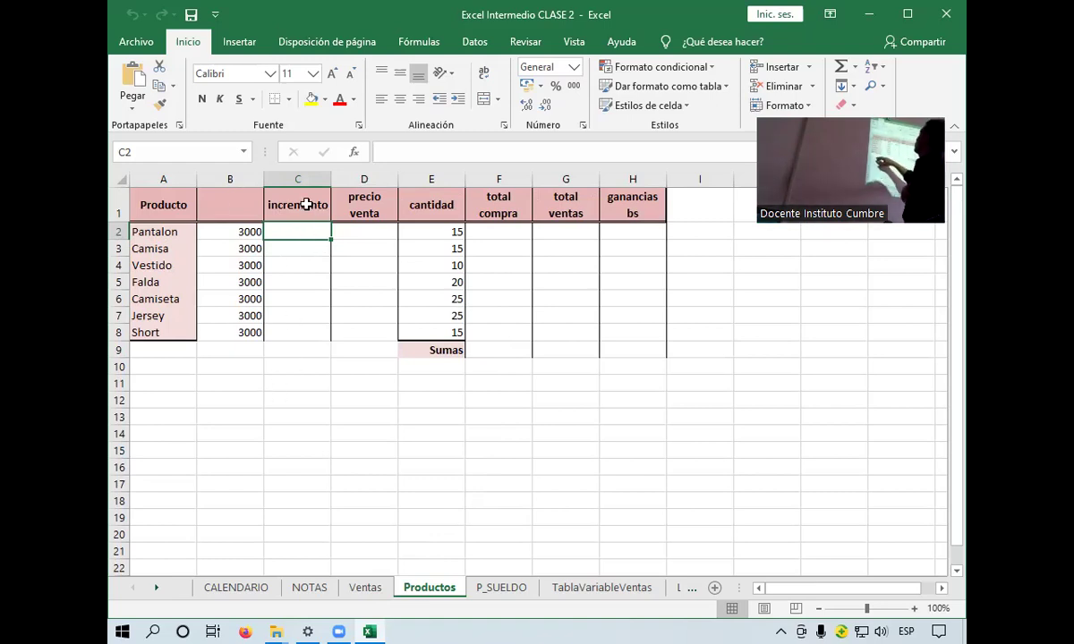
# Enter the two-line header 'precio compra' in cell B1
pyautogui.click(239, 207)
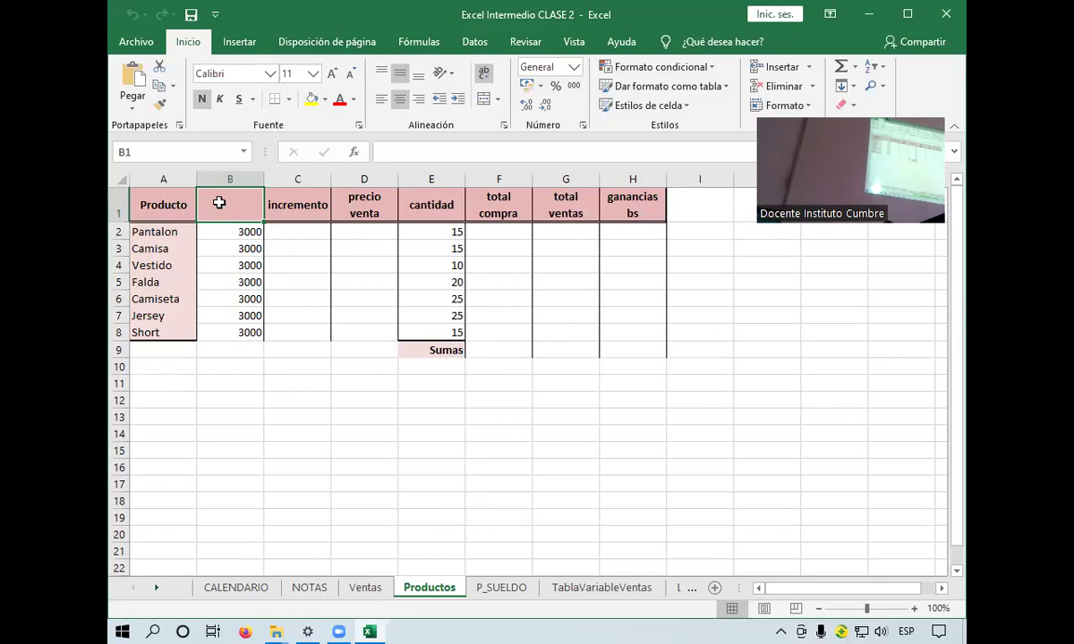
pyautogui.write('p')
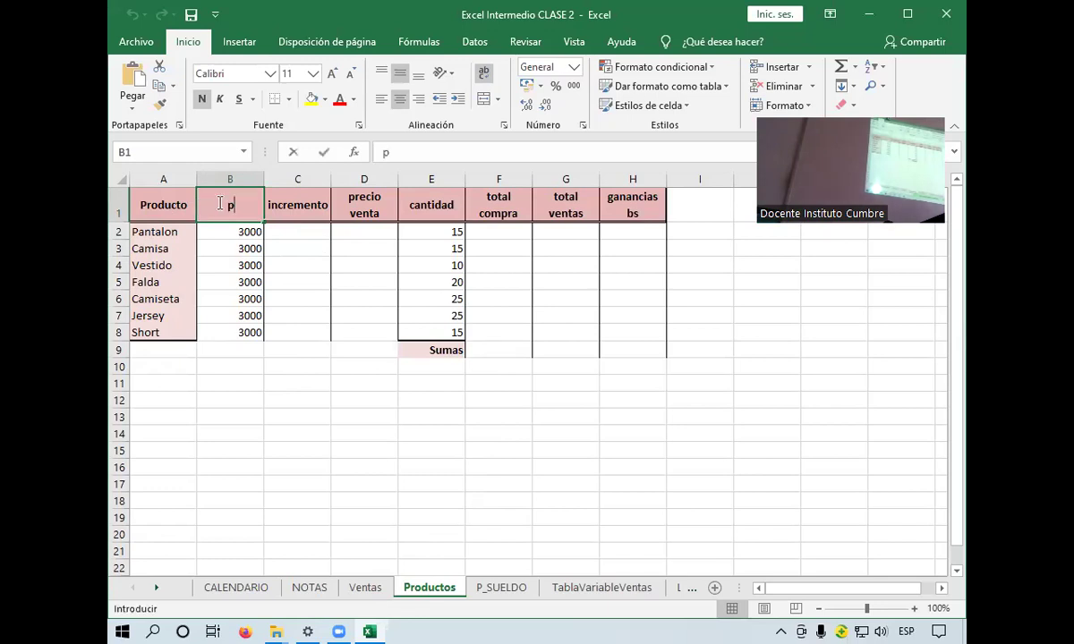
pyautogui.write('re')
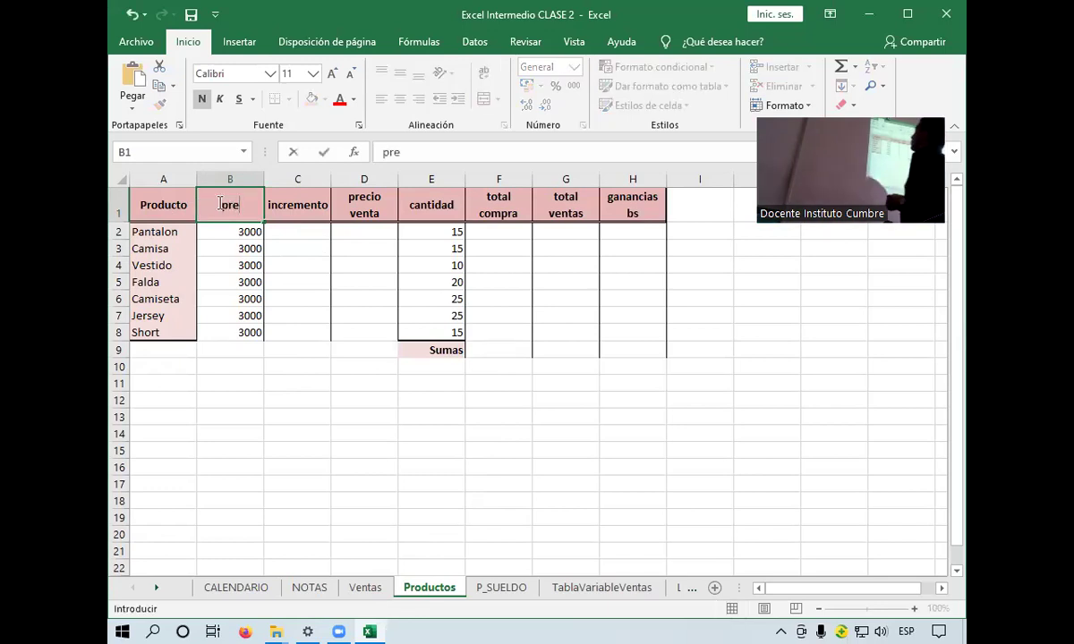
pyautogui.write('cio')
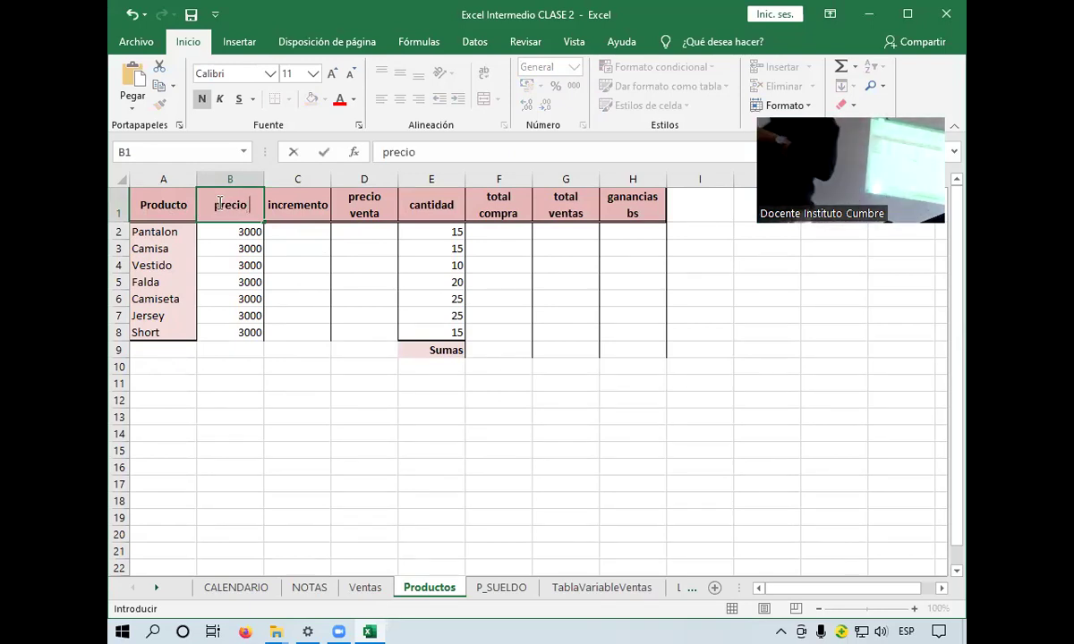
pyautogui.write(' de')
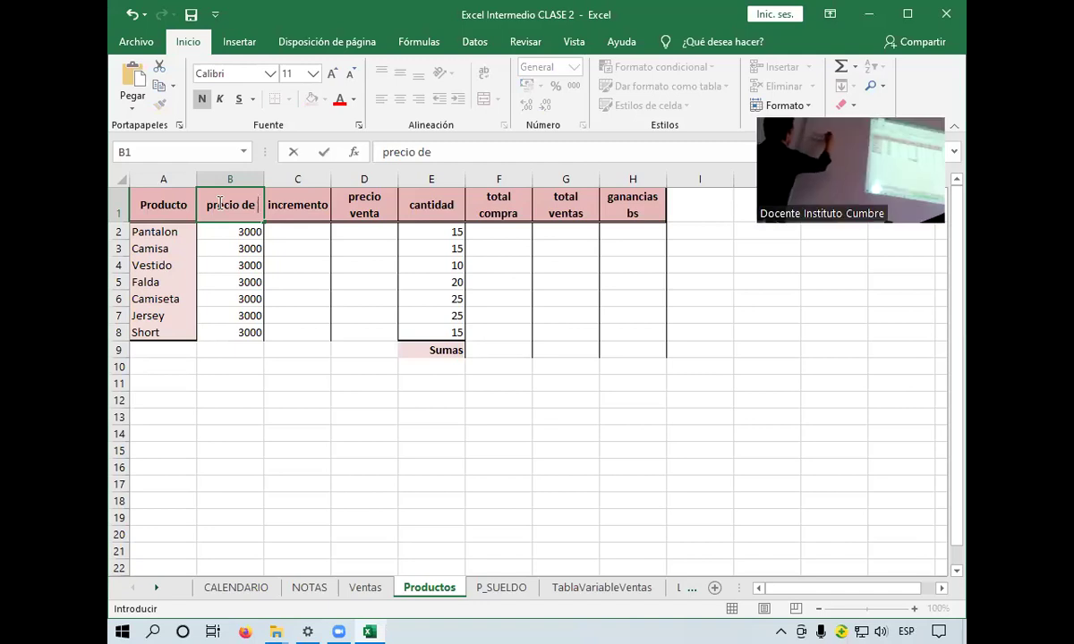
pyautogui.press('BackSpace')
pyautogui.press('BackSpace')
pyautogui.press('BackSpace')
pyautogui.press('BackSpace')
pyautogui.press('BackSpace')
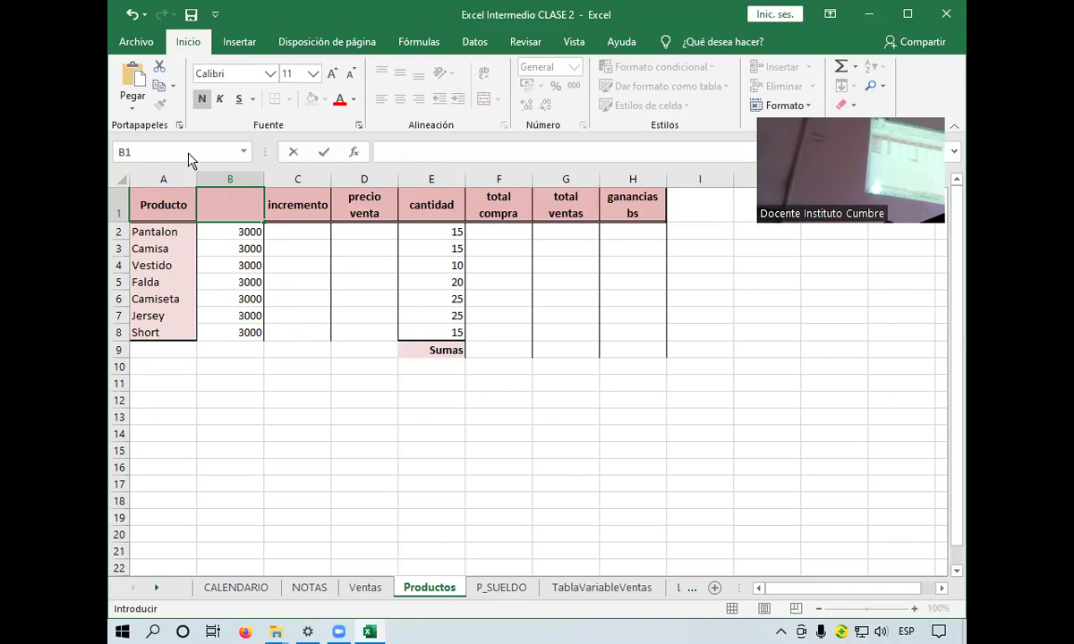
pyautogui.click(226, 205)
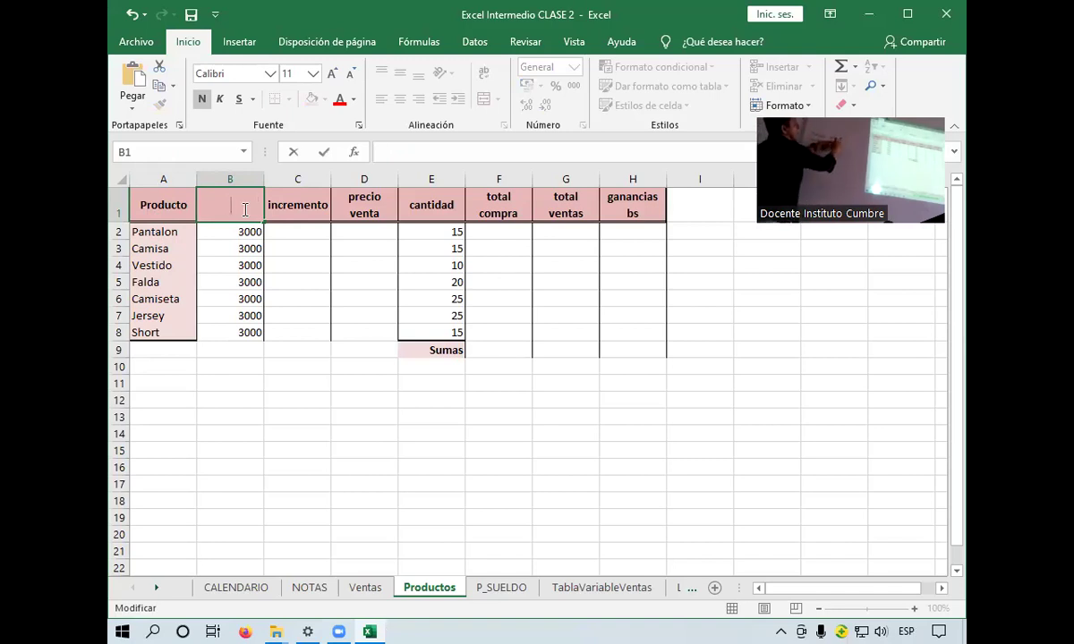
pyautogui.press('alt')
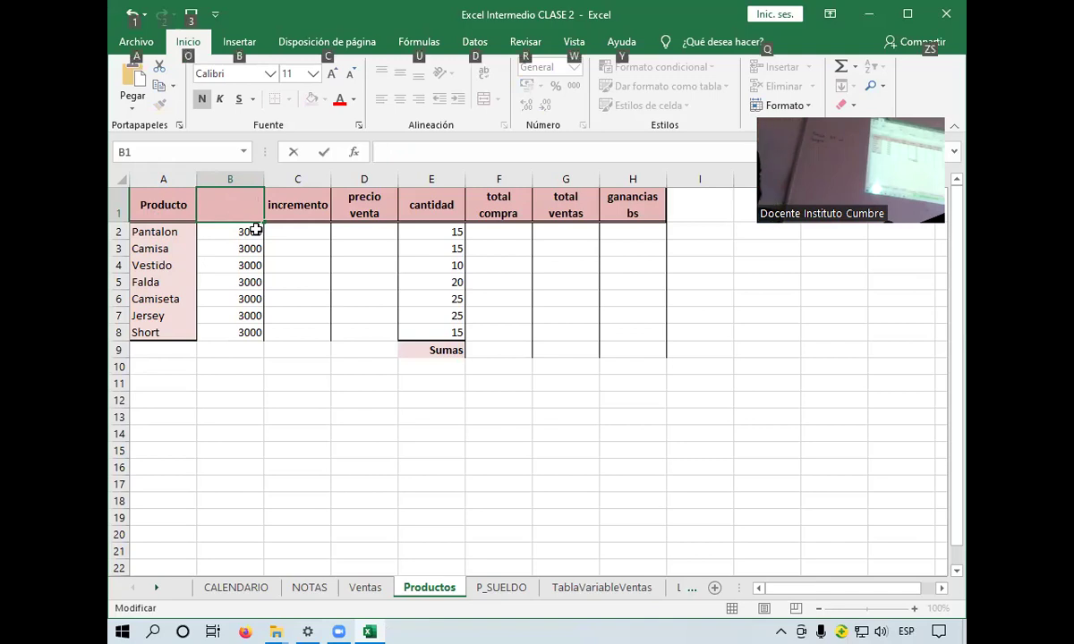
pyautogui.press('alt')
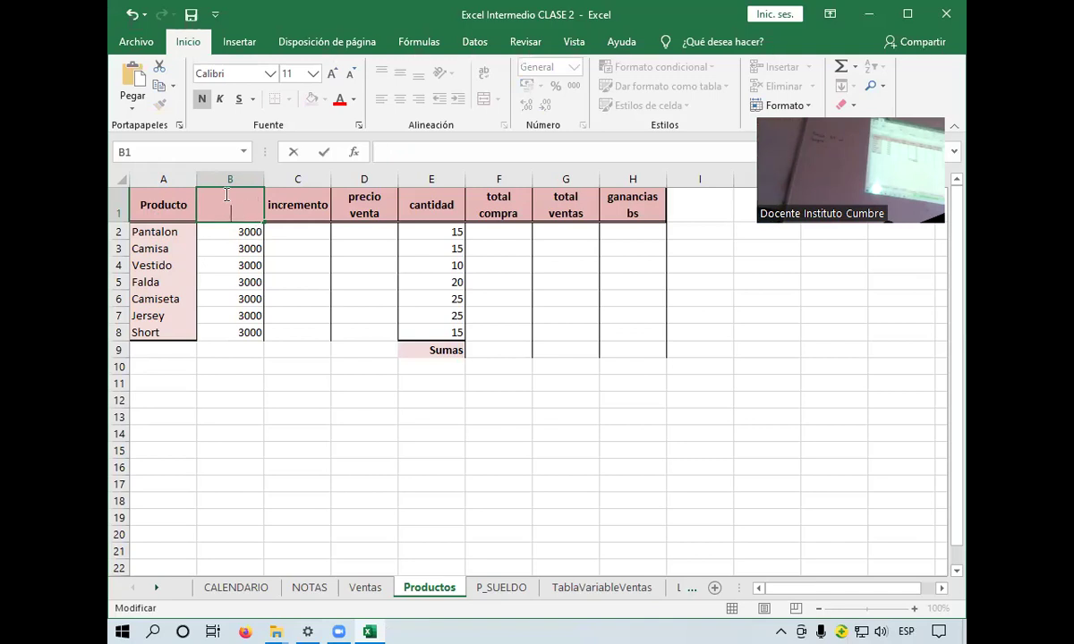
pyautogui.write('p')
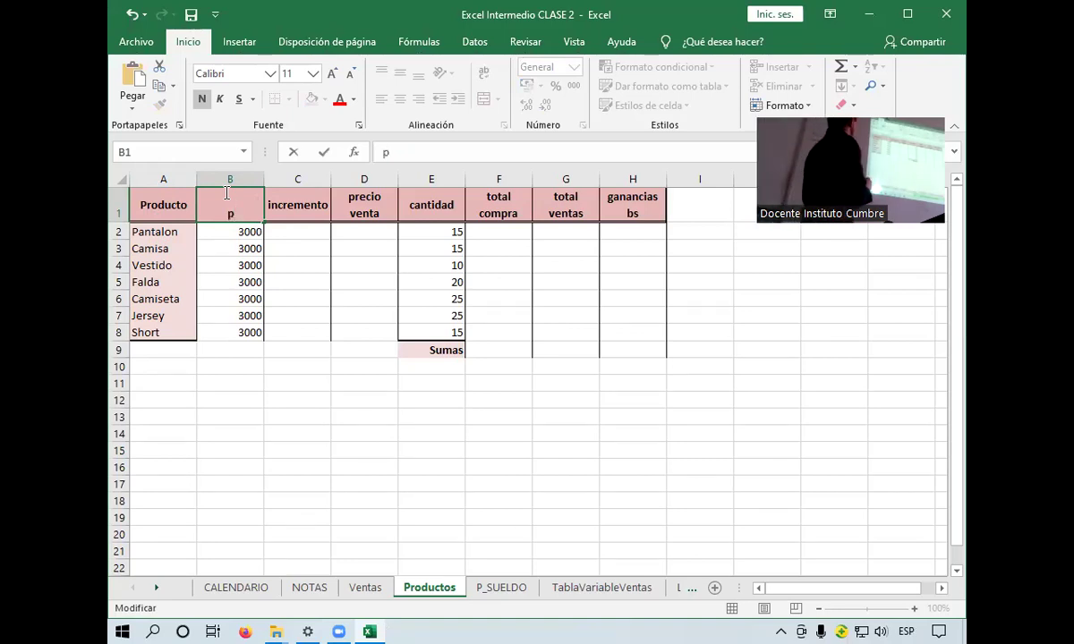
pyautogui.write('re')
pyautogui.write('ceo')
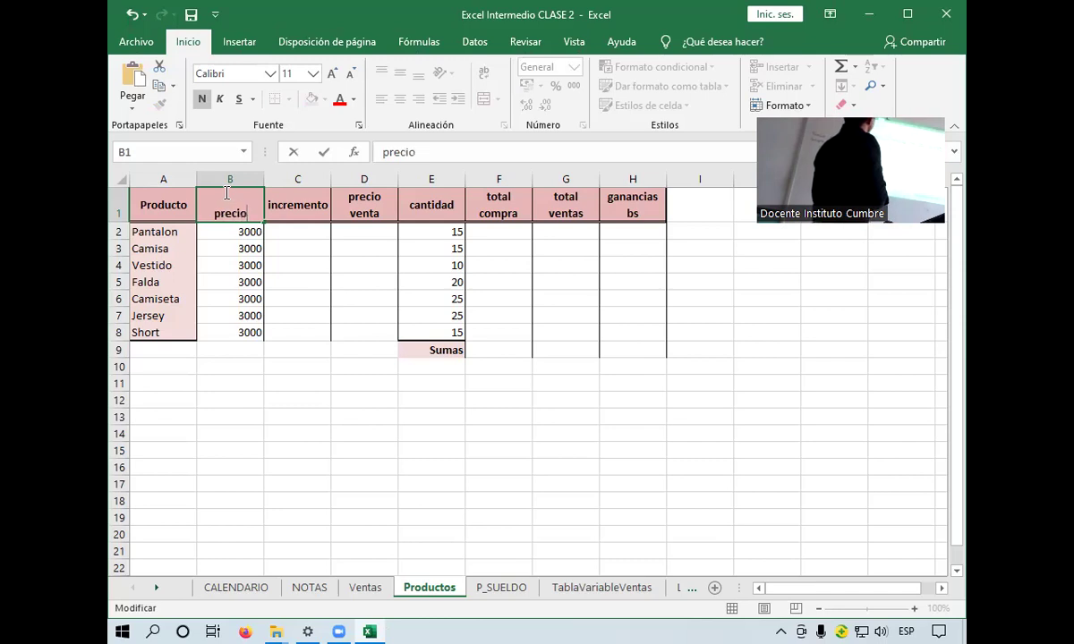
pyautogui.press('Return')
pyautogui.write('co')
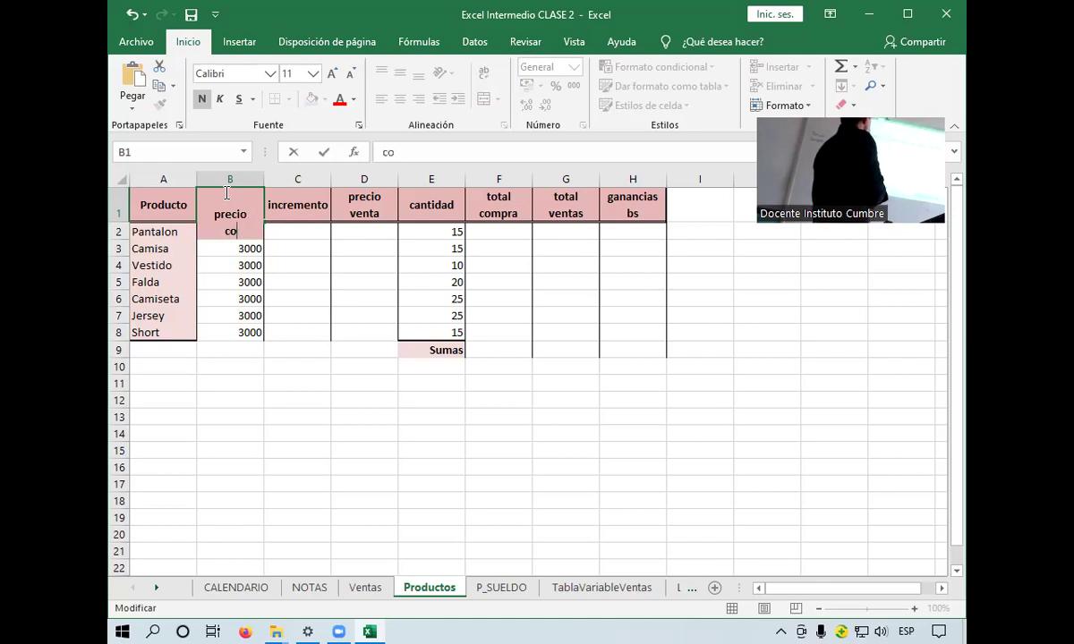
pyautogui.write('mpra')
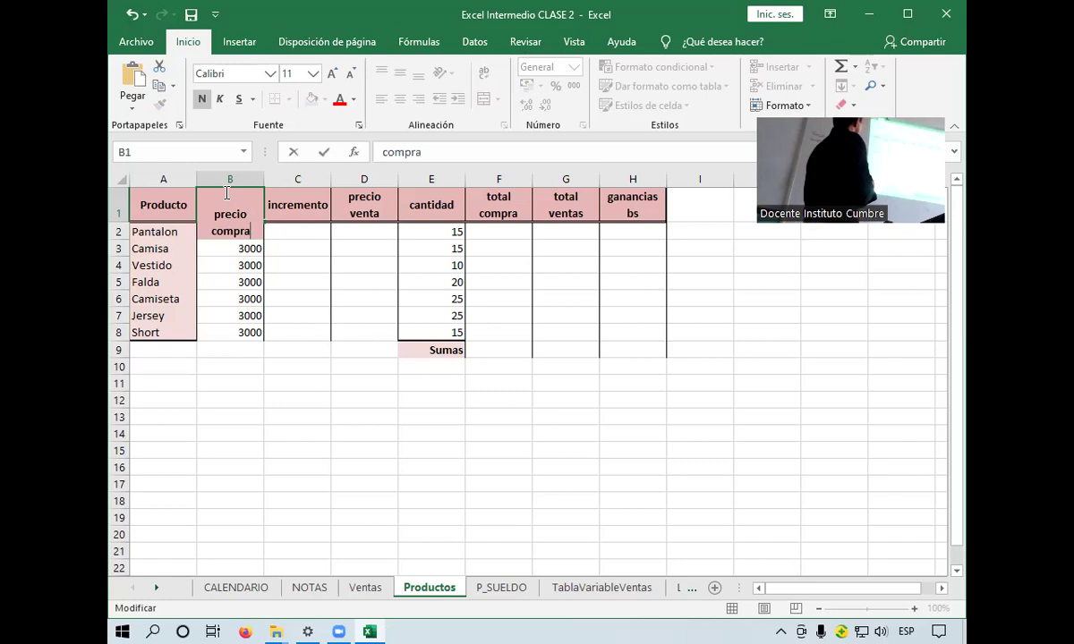
pyautogui.press('Return')
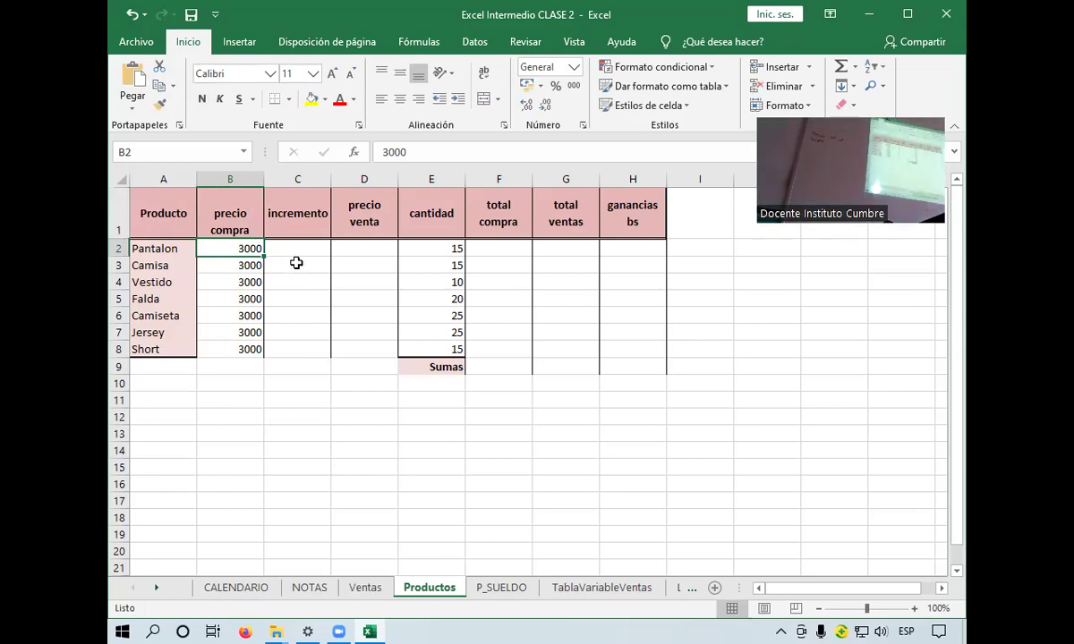
# Re-confirm the B1 header so row 1 auto-fits the two-line heading
pyautogui.doubleClick(237, 211)
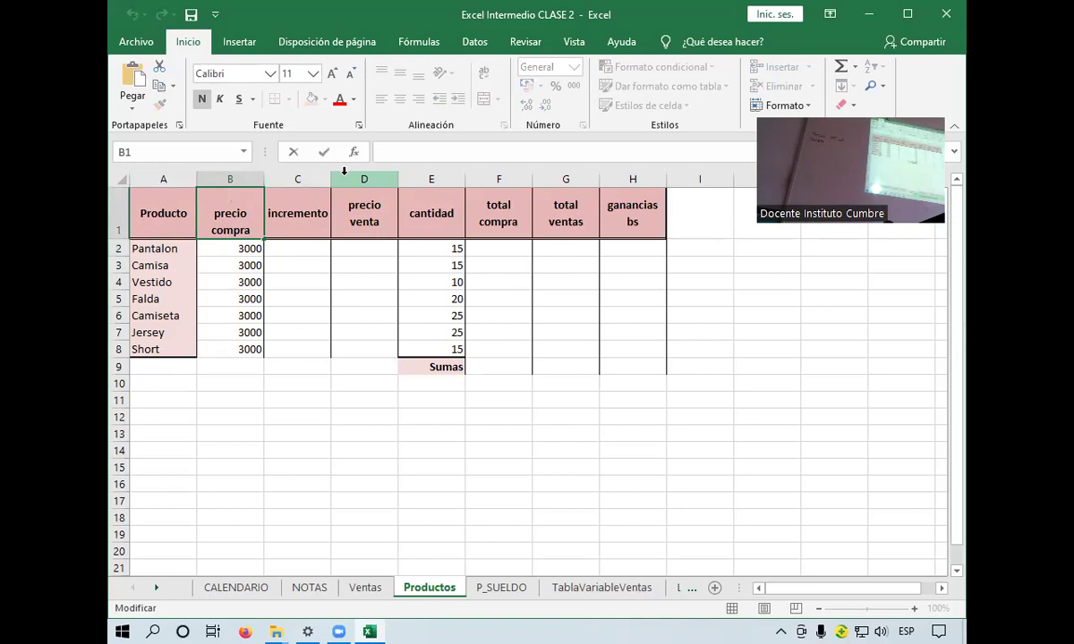
pyautogui.press('Return')
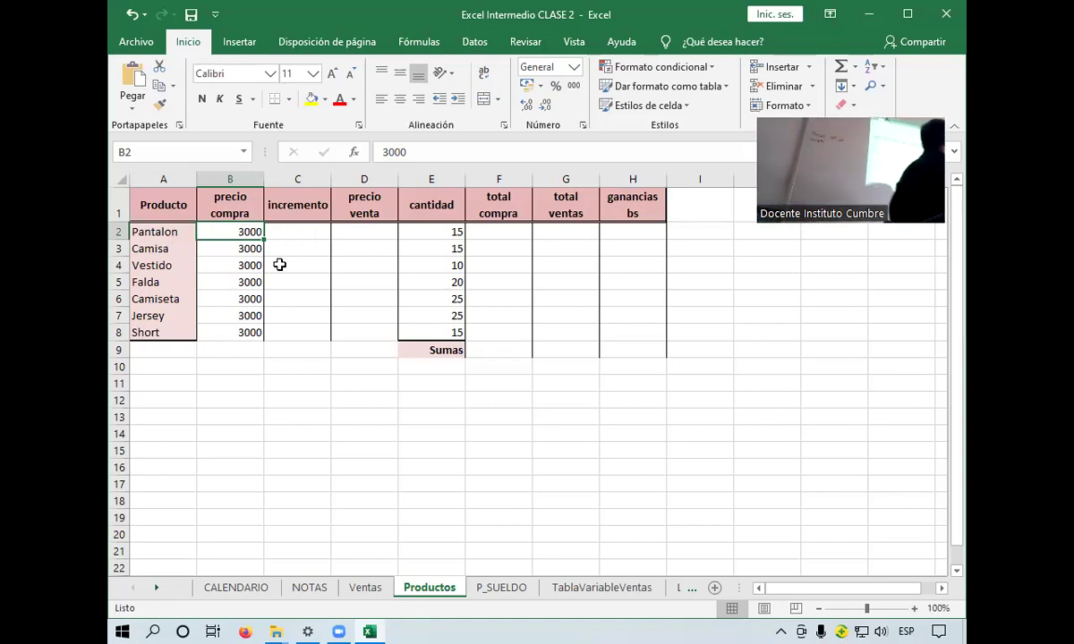
# Enter 2100 as Camisa's precio compra in B3
pyautogui.click(248, 253)
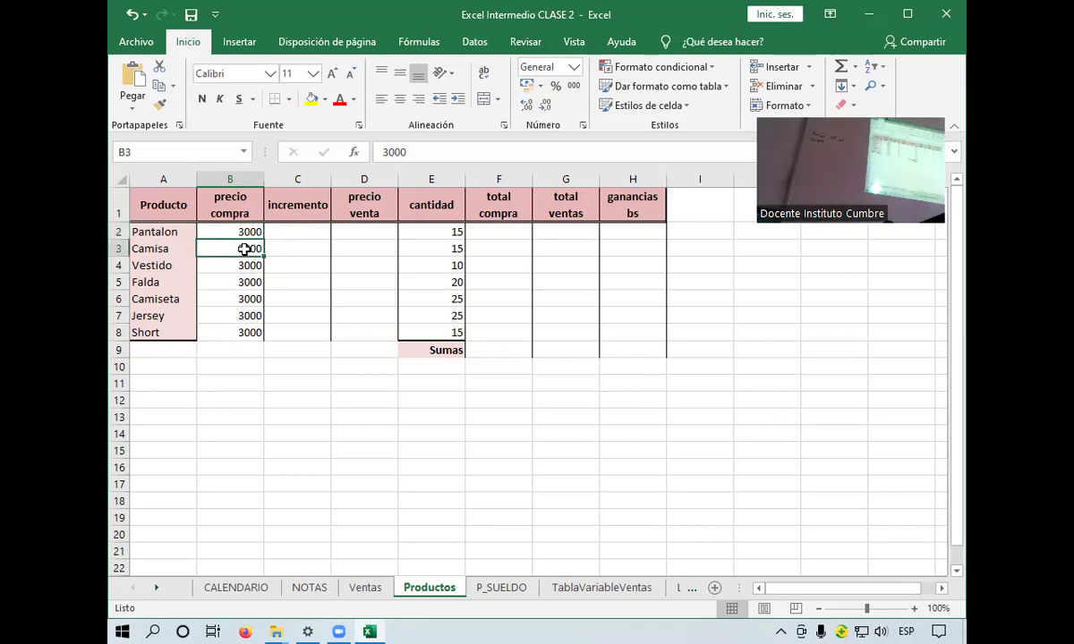
pyautogui.write('2100')
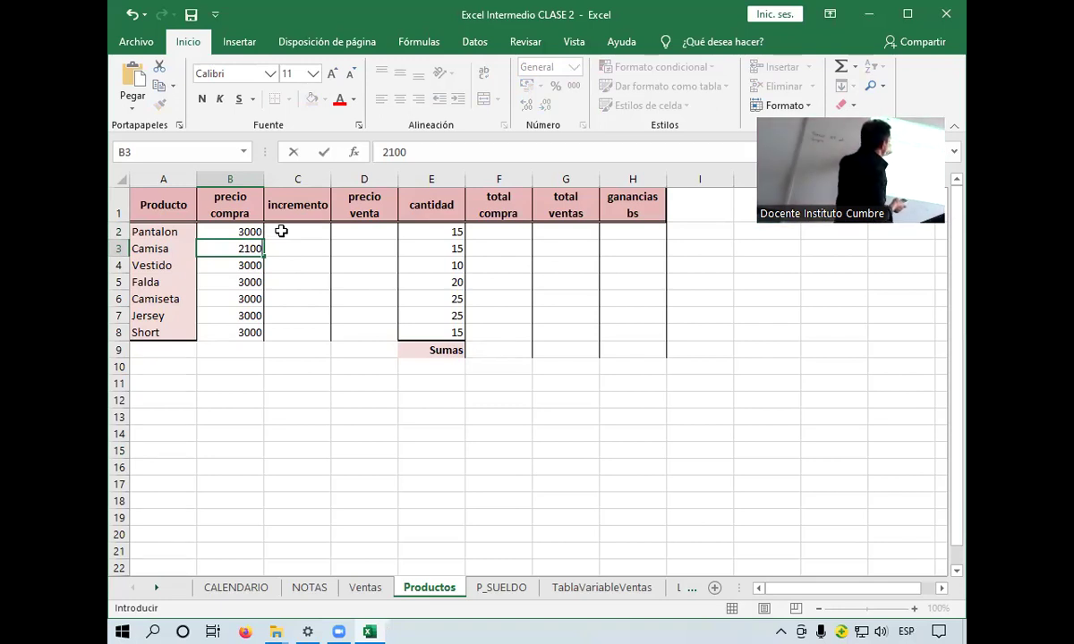
pyautogui.click(281, 231)
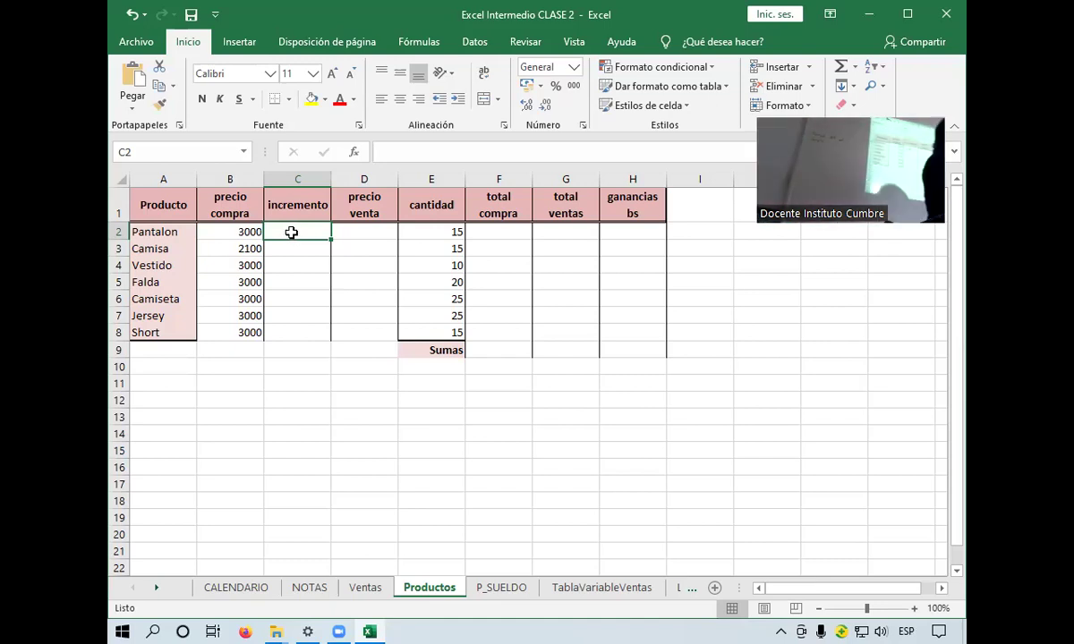
# Enter =+B2*10% in C2 and fill it down to C8
pyautogui.write('+')
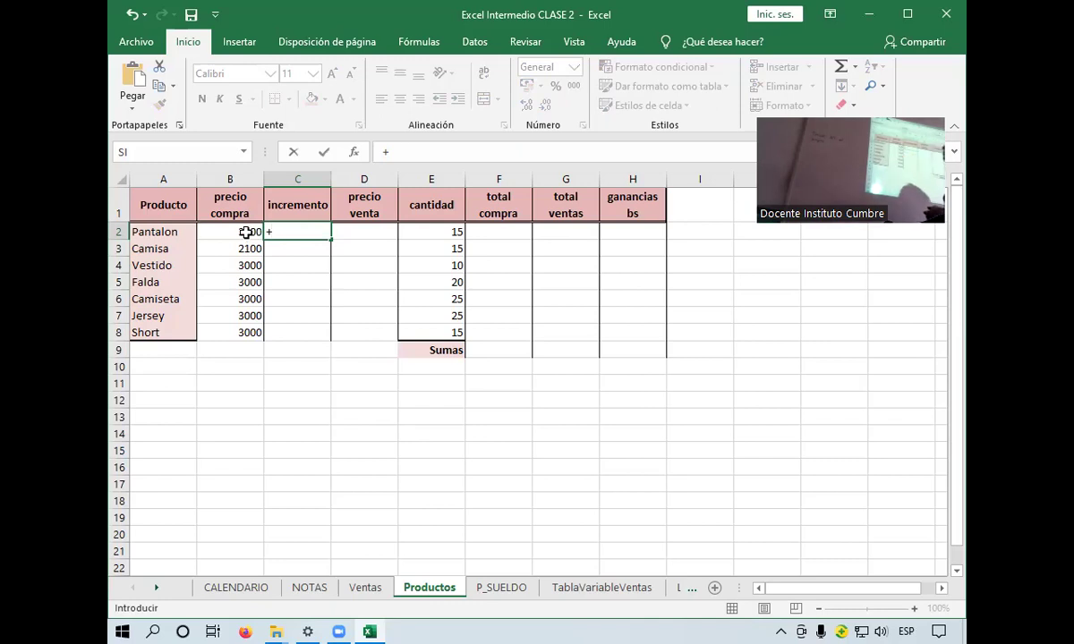
pyautogui.click(246, 232)
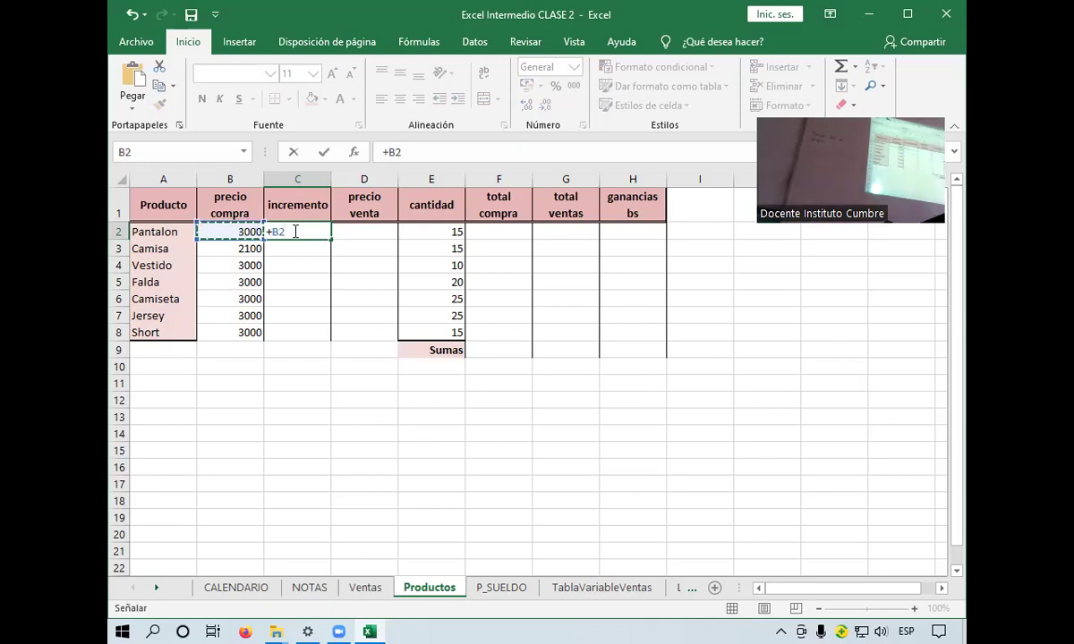
pyautogui.write('*')
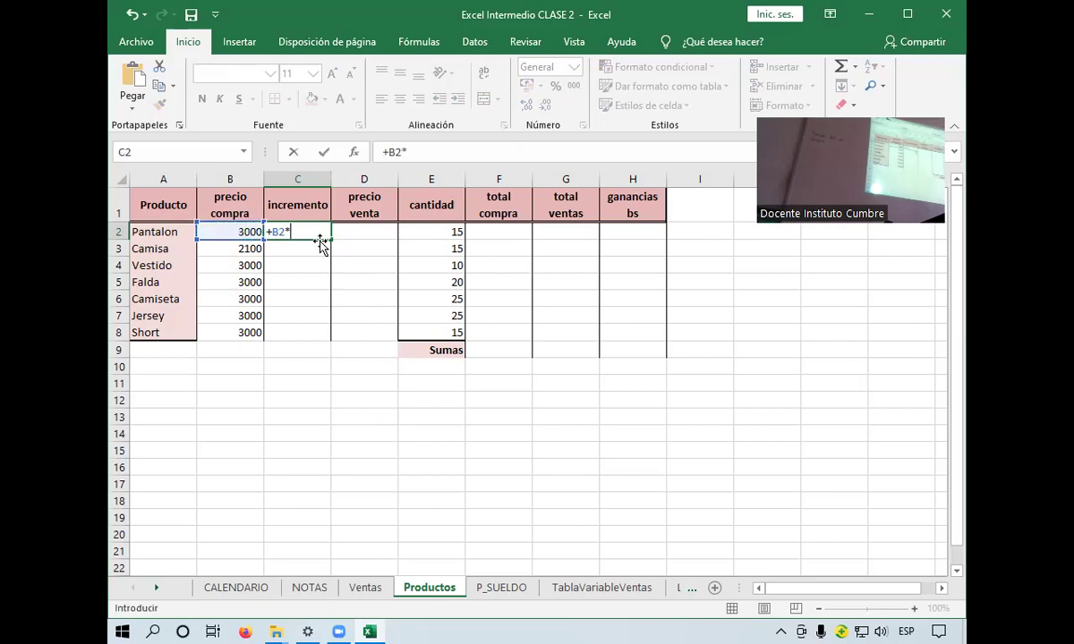
pyautogui.write('10%')
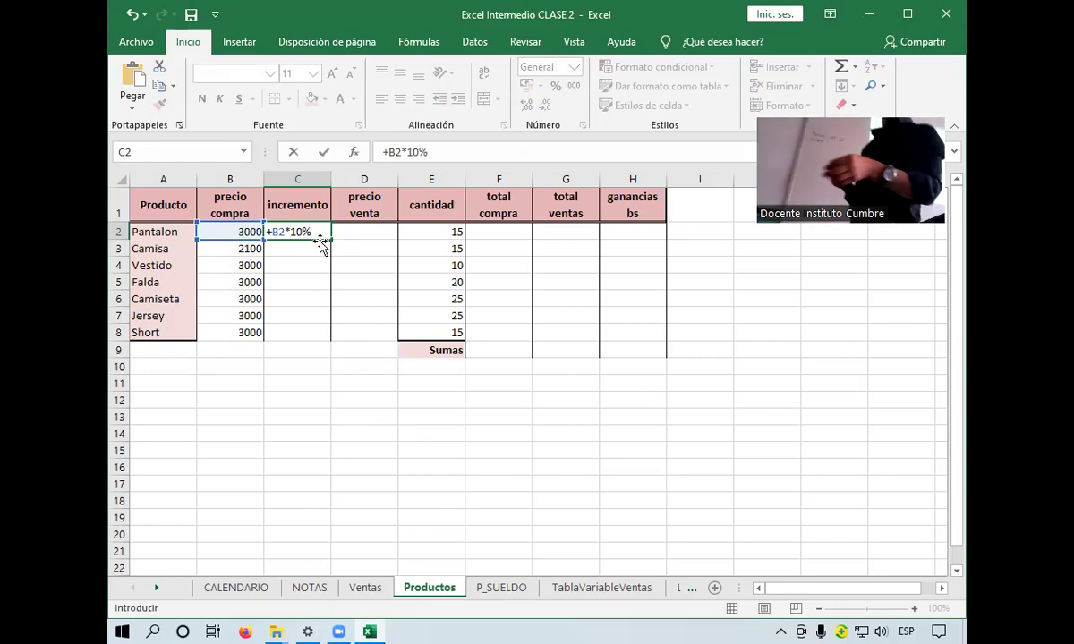
pyautogui.press('Return')
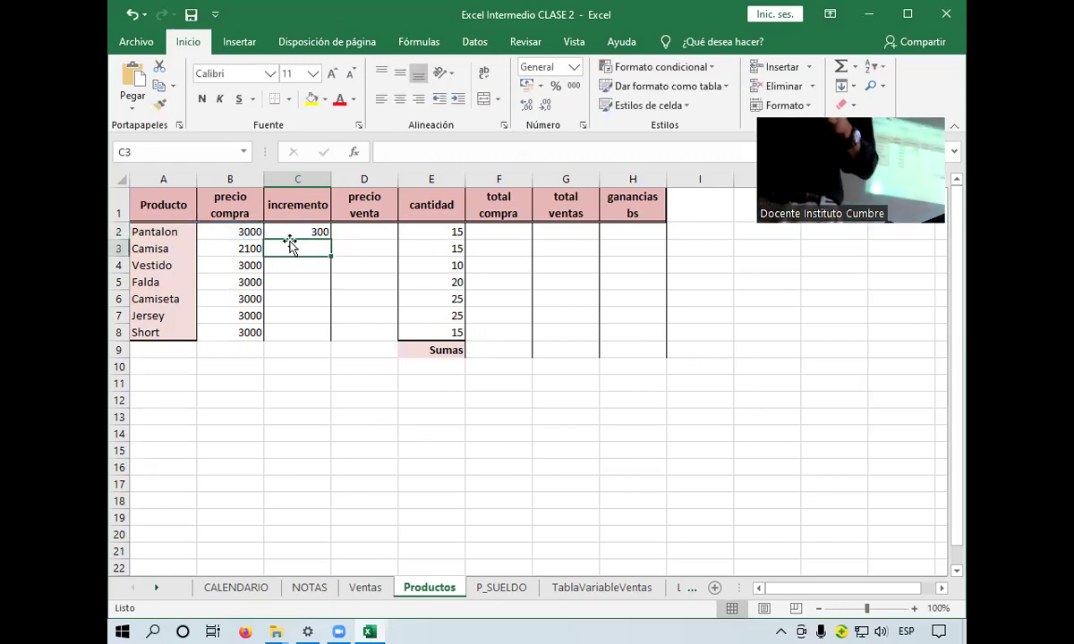
pyautogui.click(301, 233)
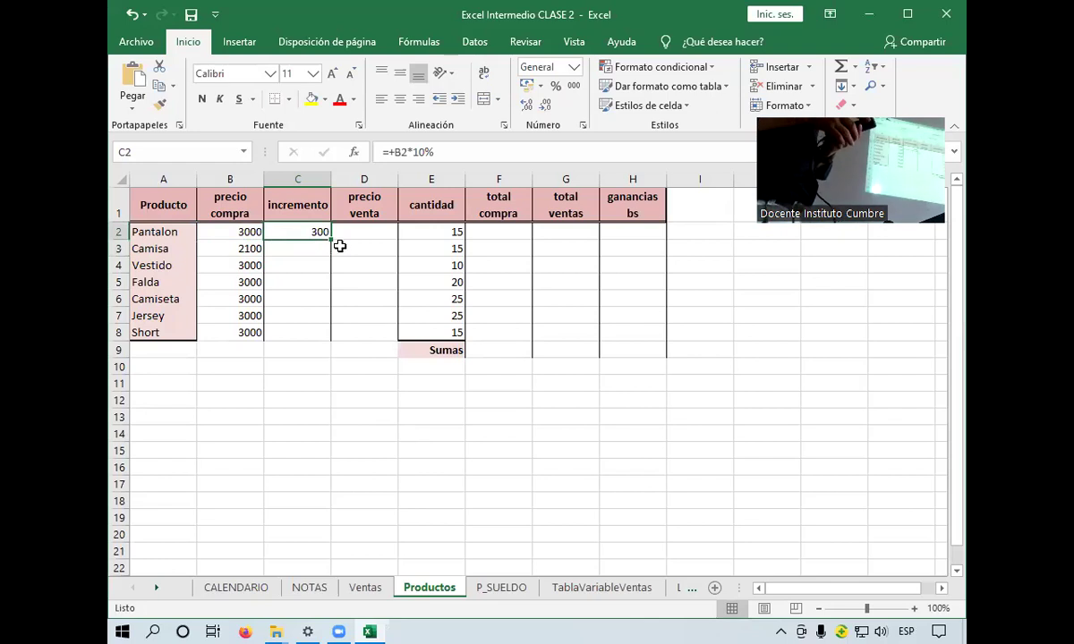
pyautogui.moveTo(329, 240); pyautogui.dragTo(311, 344)
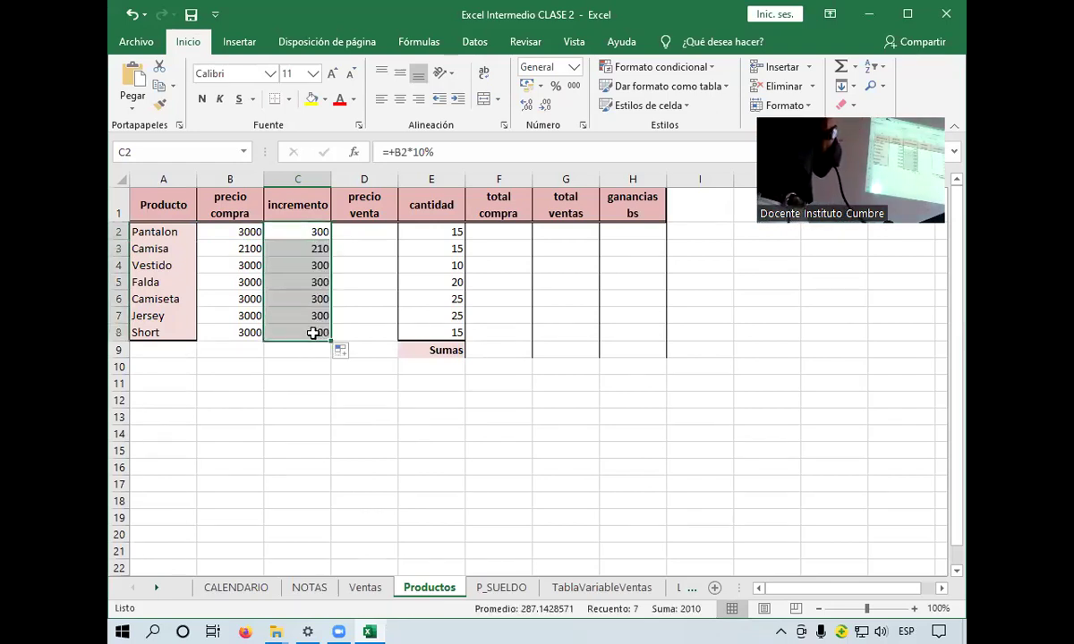
# Change precio compra to 2500 for Vestido, 2800 Falda, 2600 Camiseta and 2900 Jersey
pyautogui.click(350, 233)
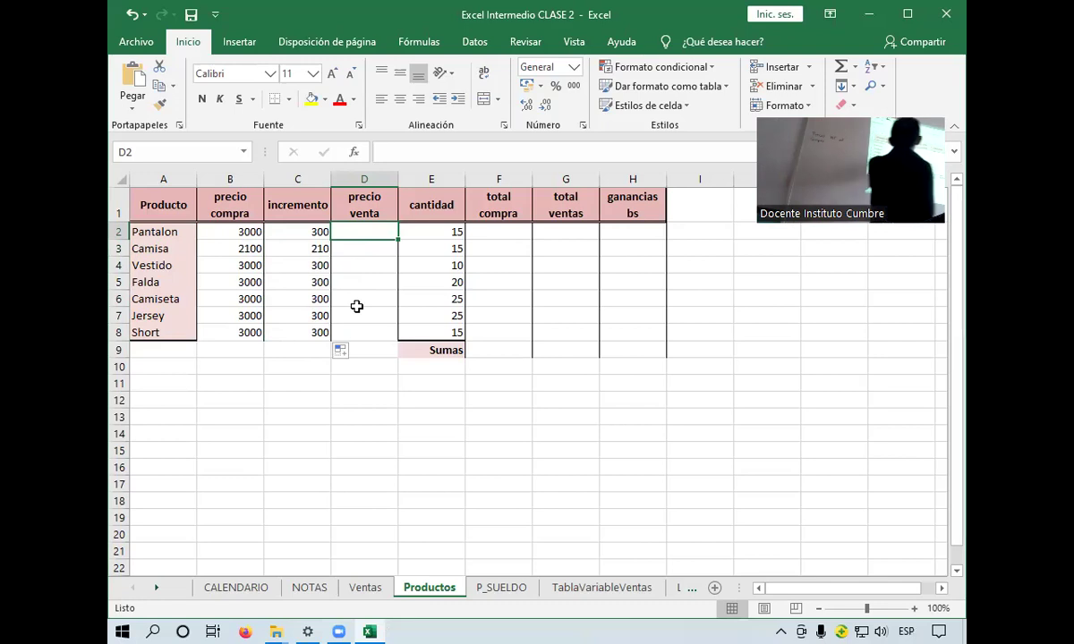
pyautogui.click(242, 266)
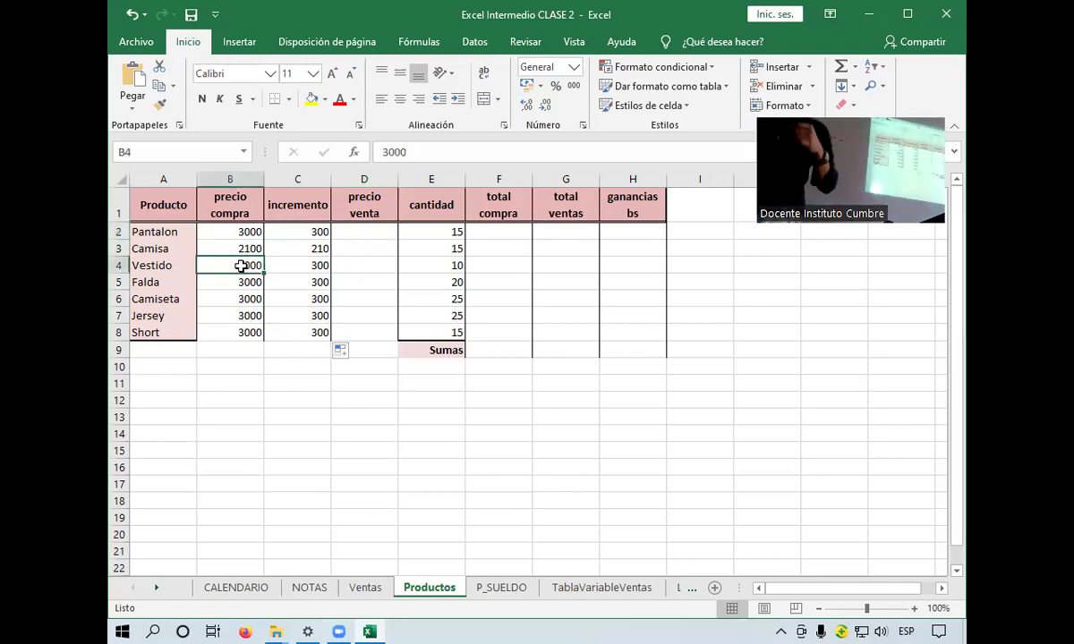
pyautogui.write('2500')
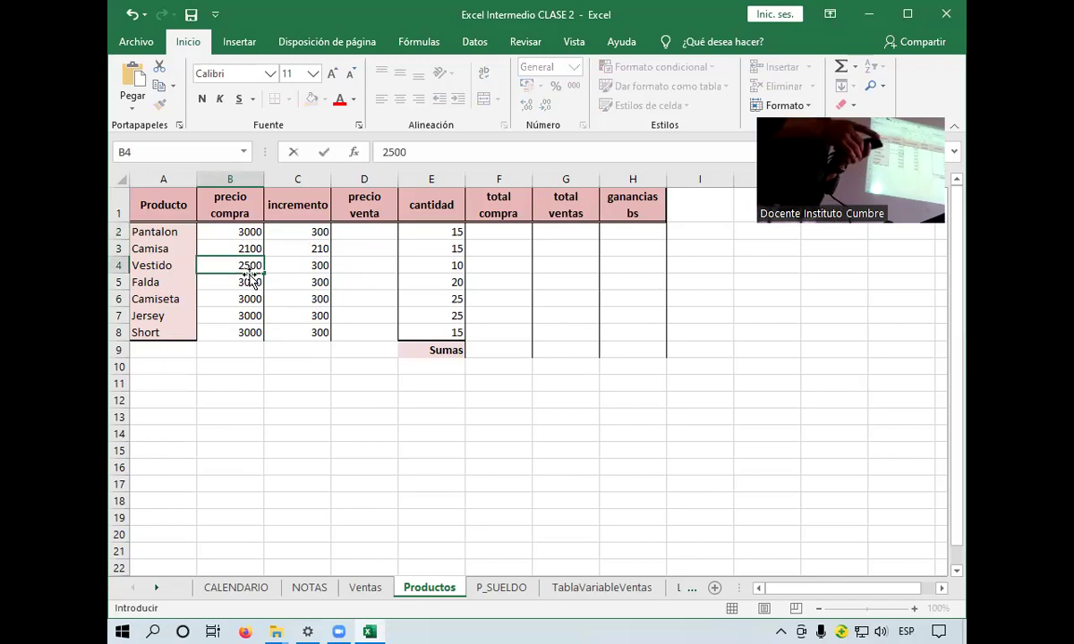
pyautogui.click(251, 281)
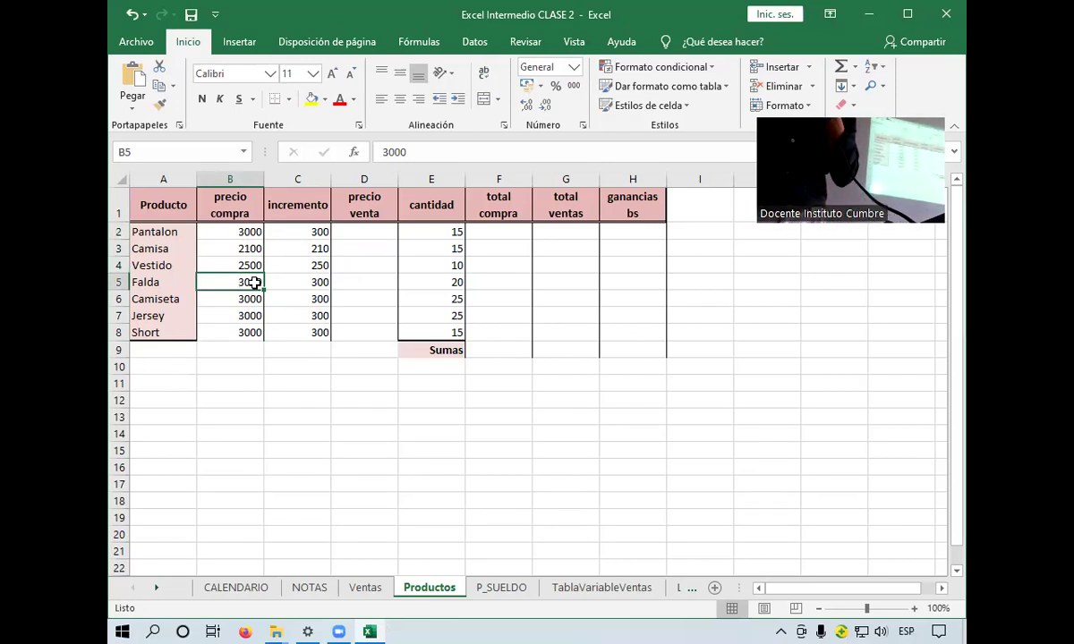
pyautogui.write('2800')
pyautogui.press('Return')
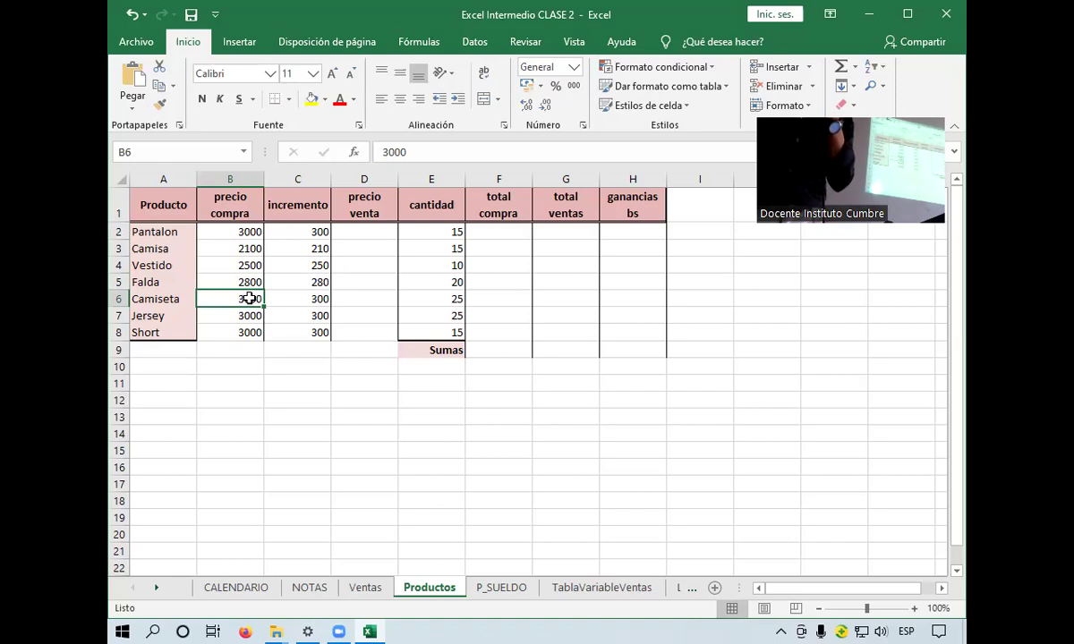
pyautogui.write('2600')
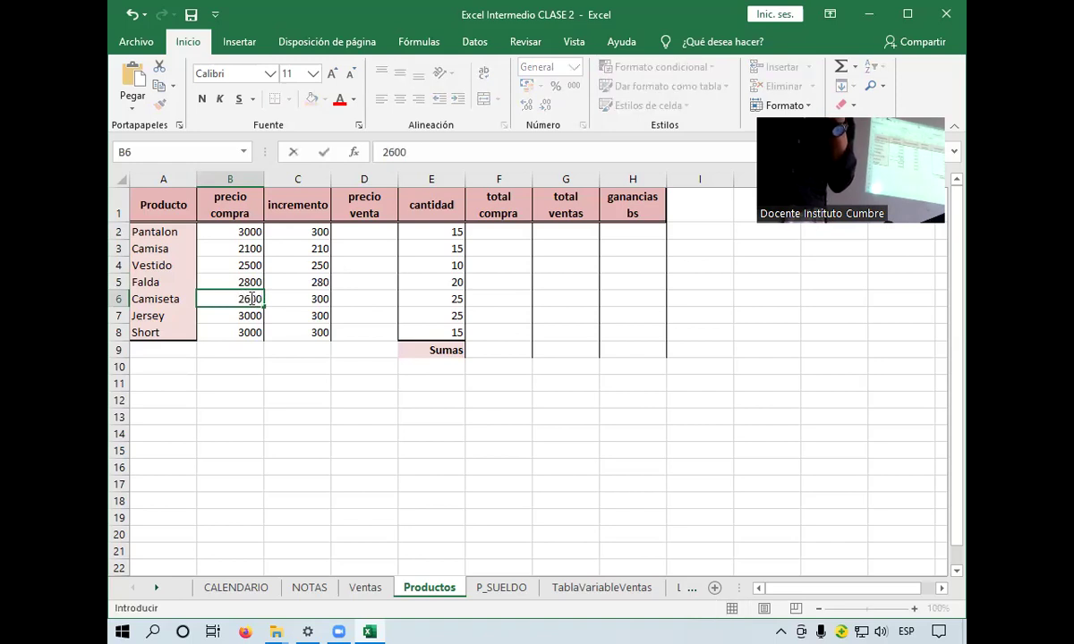
pyautogui.press('Return')
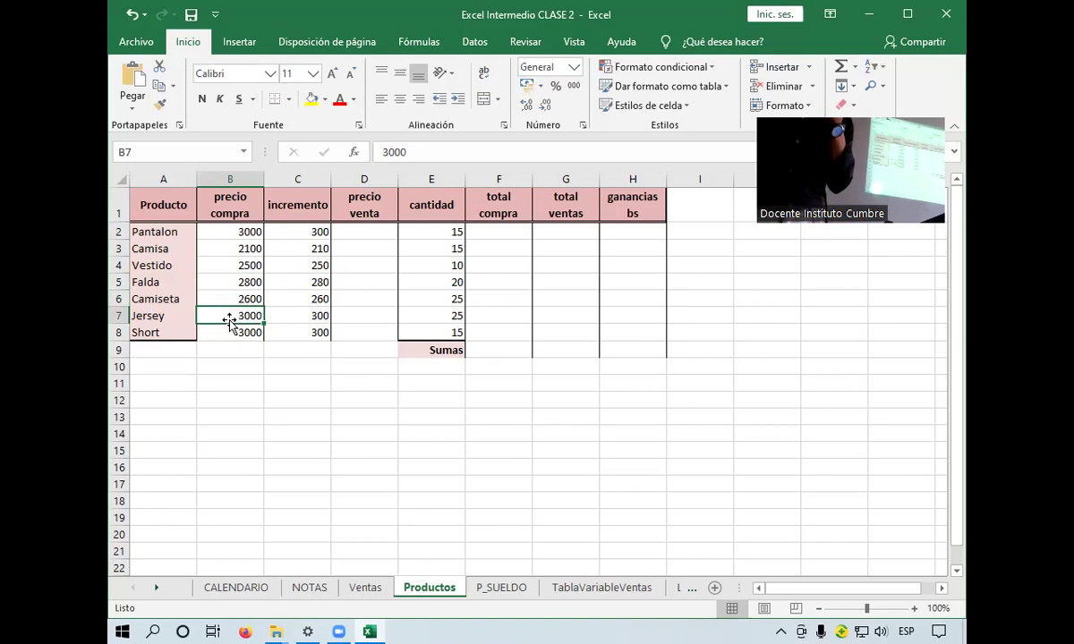
pyautogui.write('2900')
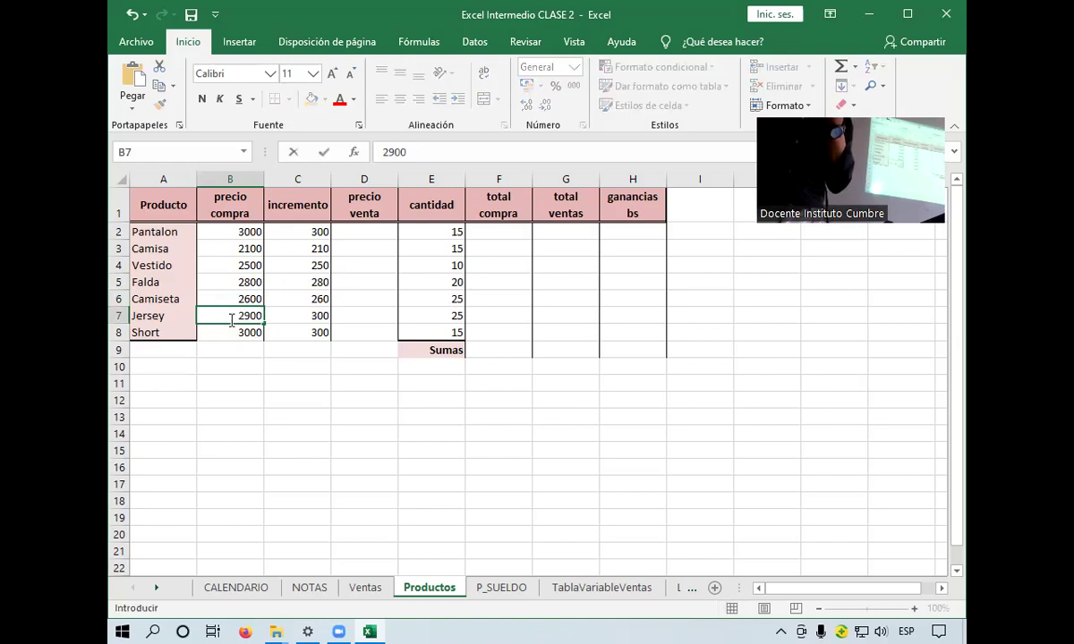
pyautogui.press('Return')
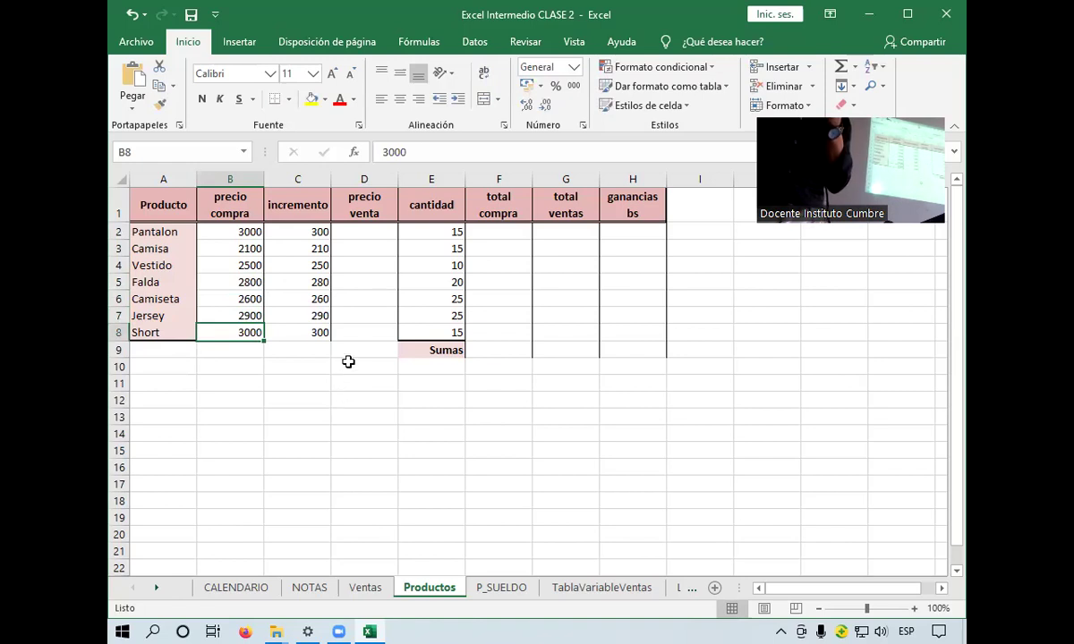
pyautogui.click(371, 234)
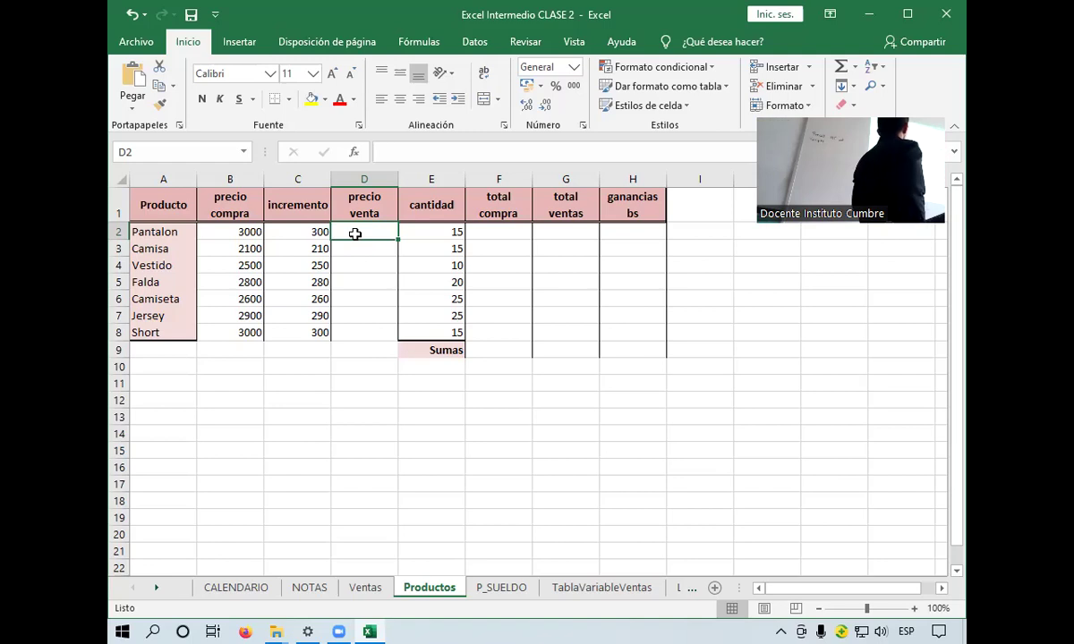
# Enter =+B2+C2 in D2 and fill the precio venta formula down to D8
pyautogui.write('+')
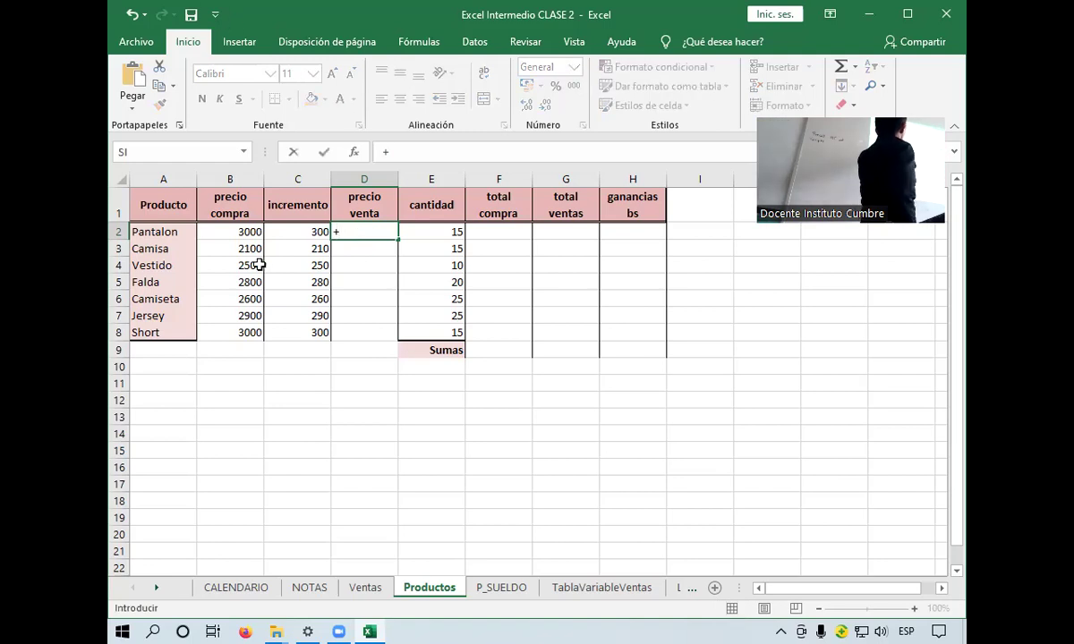
pyautogui.click(248, 232)
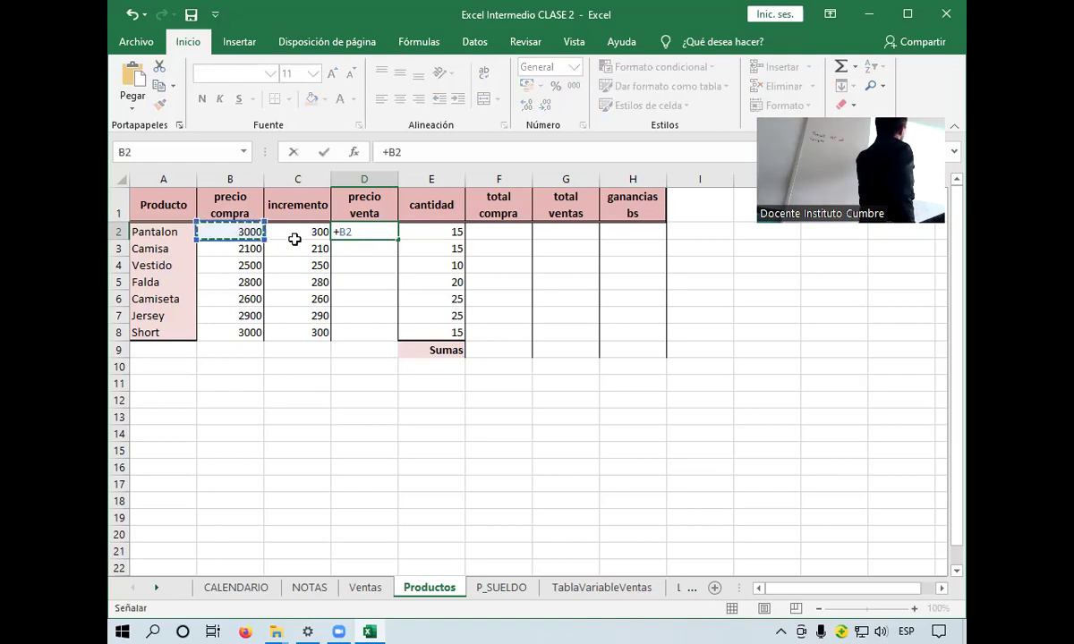
pyautogui.write('+')
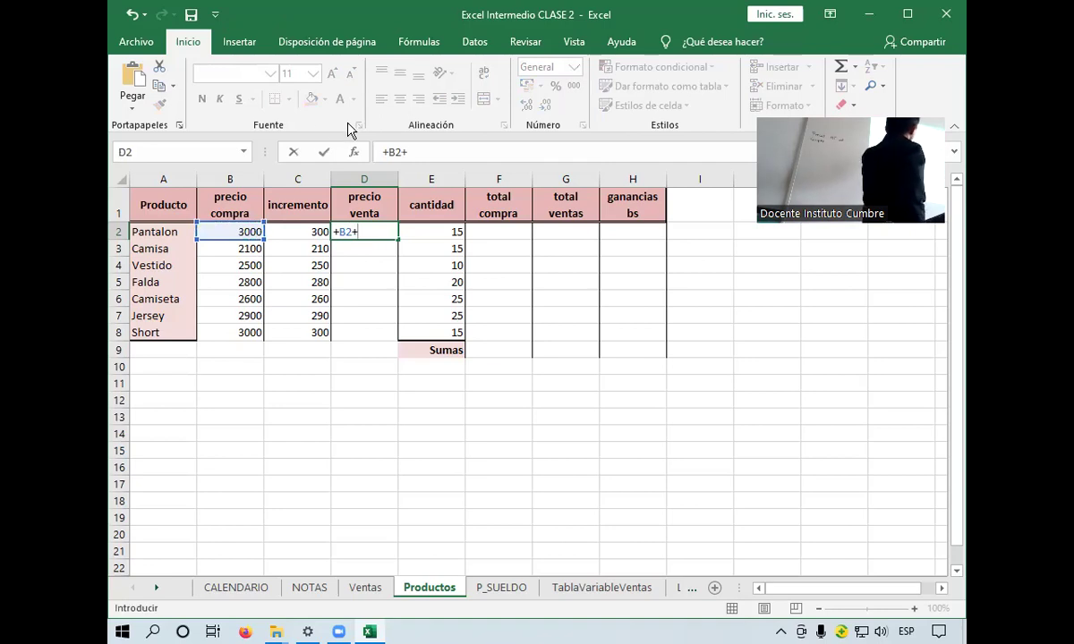
pyautogui.click(306, 231)
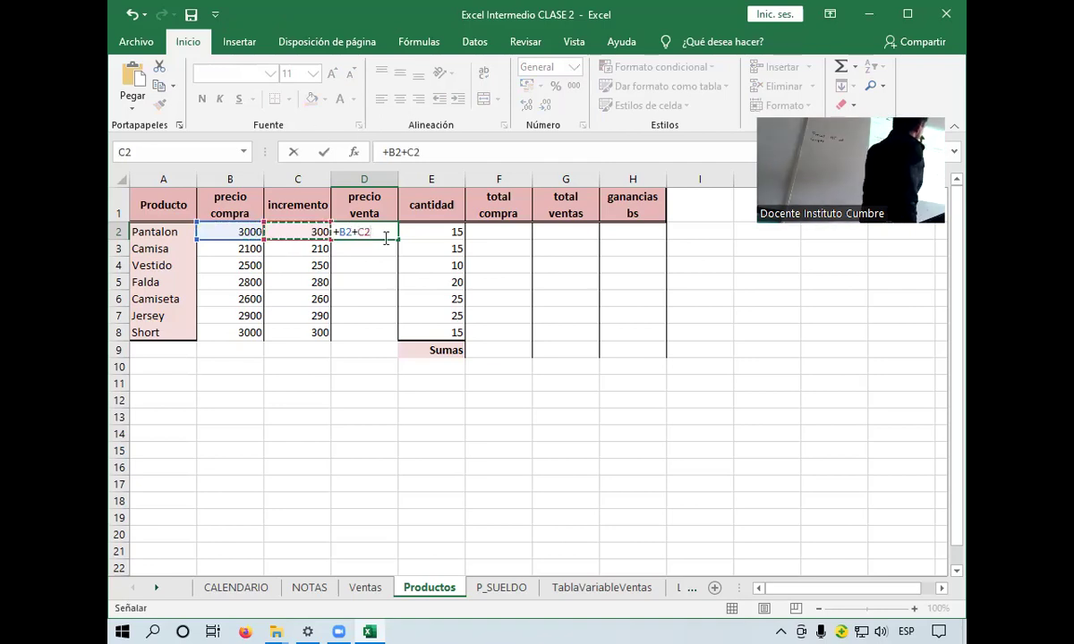
pyautogui.hotkey('ctrl', 'Return')
pyautogui.press('Return')
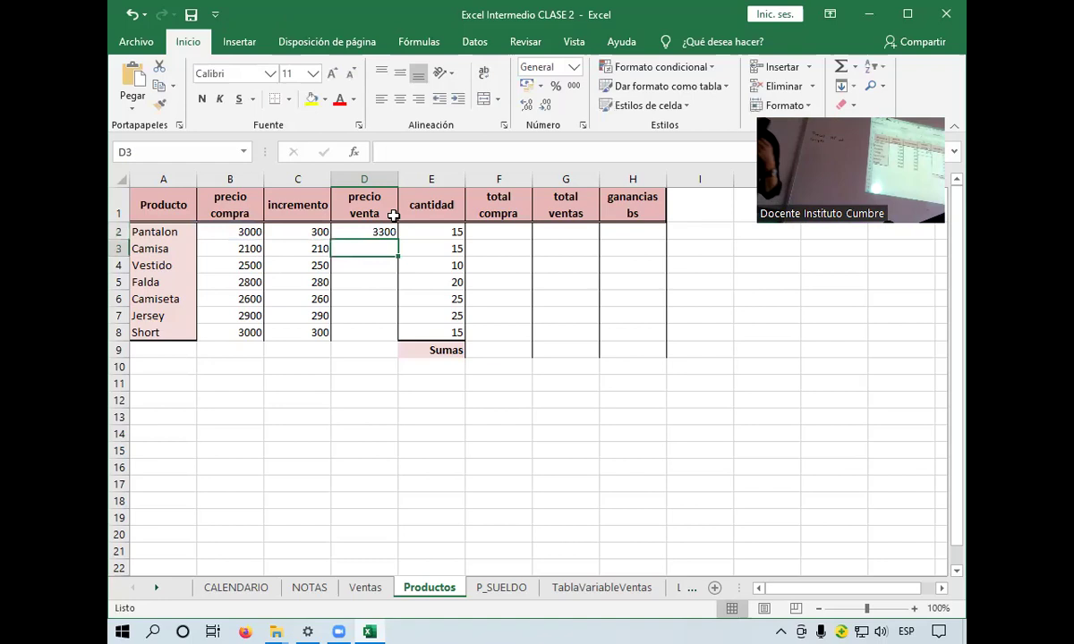
pyautogui.click(391, 233)
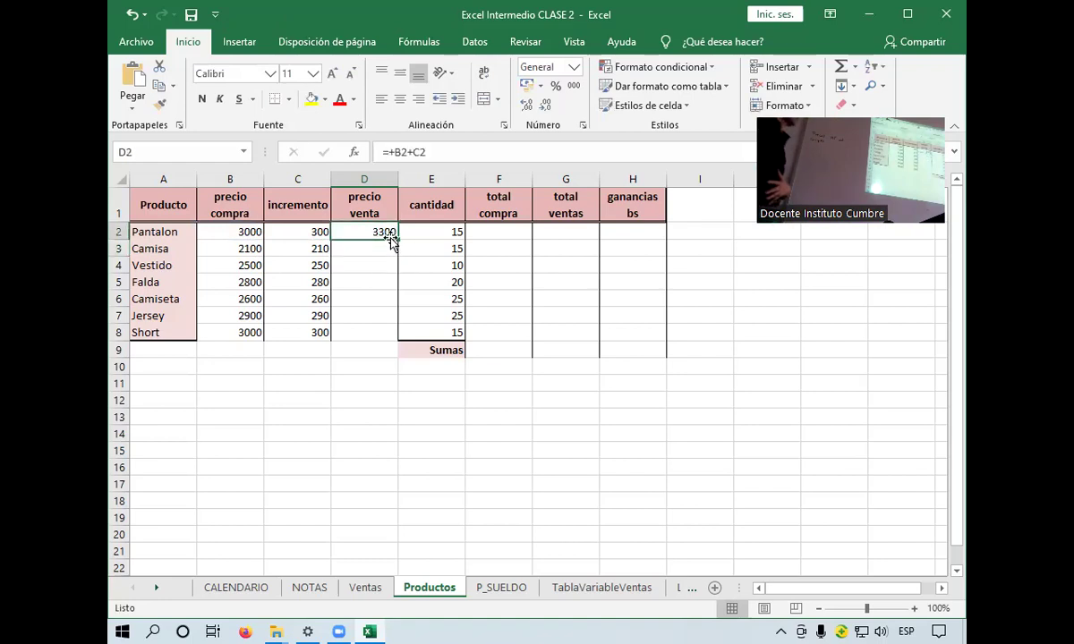
pyautogui.moveTo(396, 240); pyautogui.dragTo(385, 345)
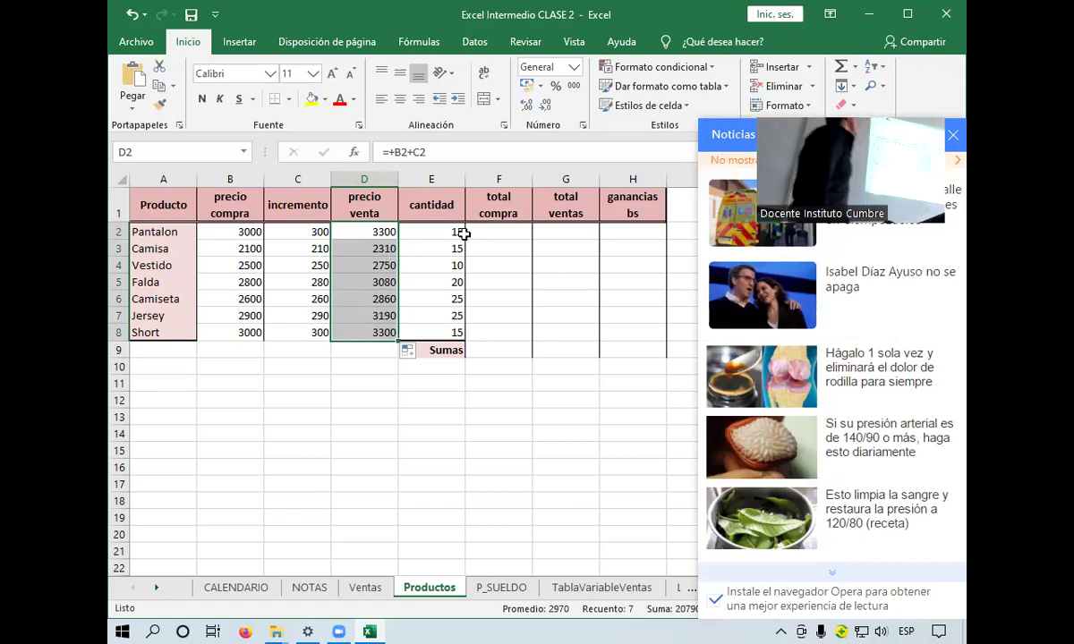
# Close the Noticias news panel covering the sheet
pyautogui.click(494, 231)
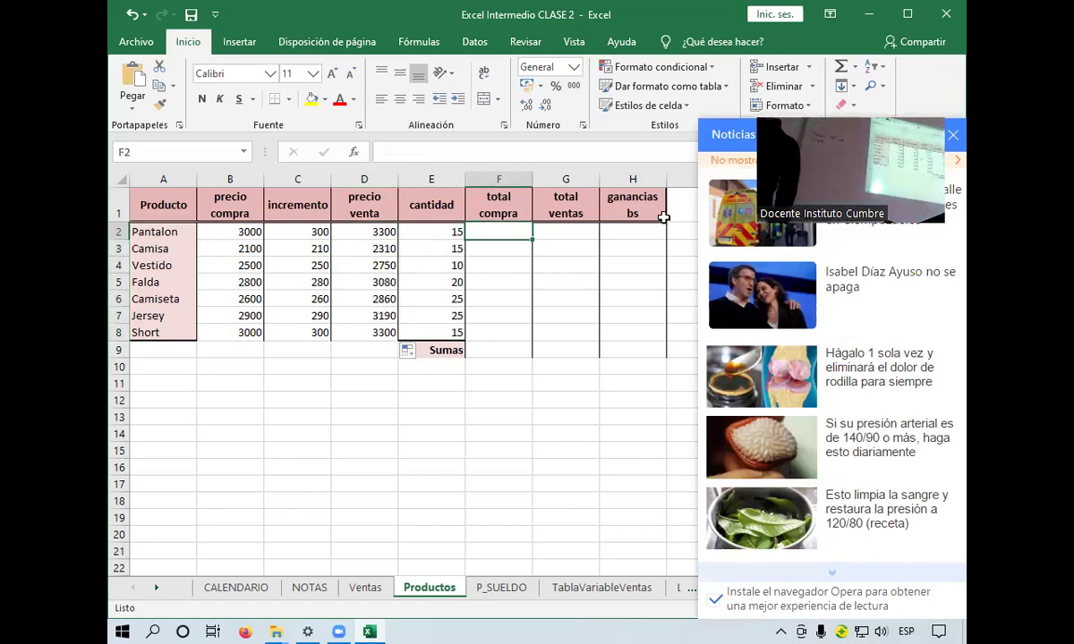
pyautogui.click(956, 136)
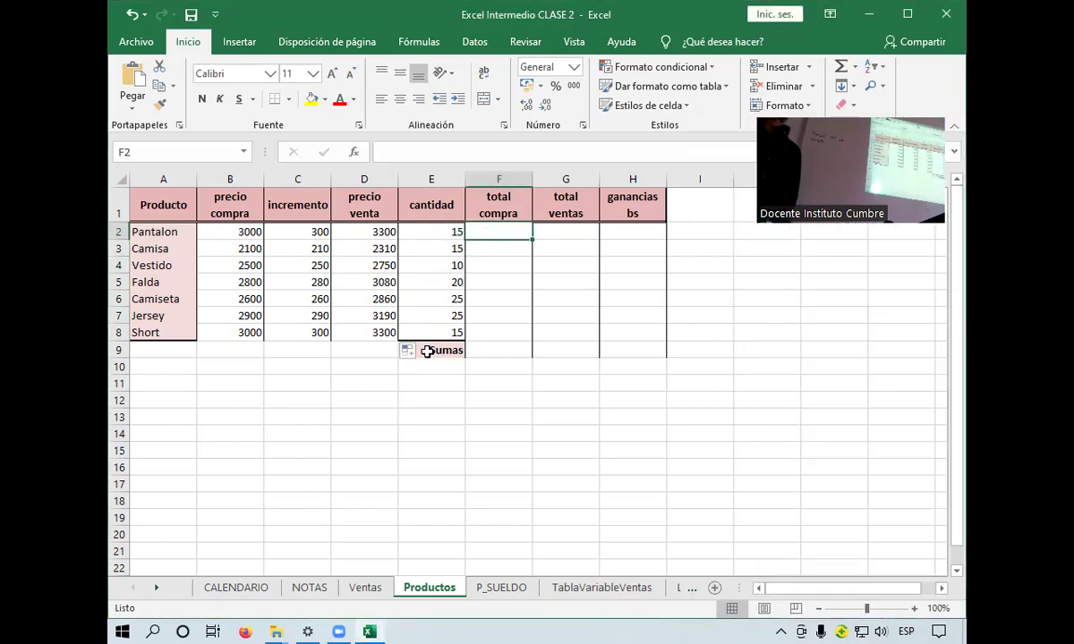
pyautogui.click(434, 232)
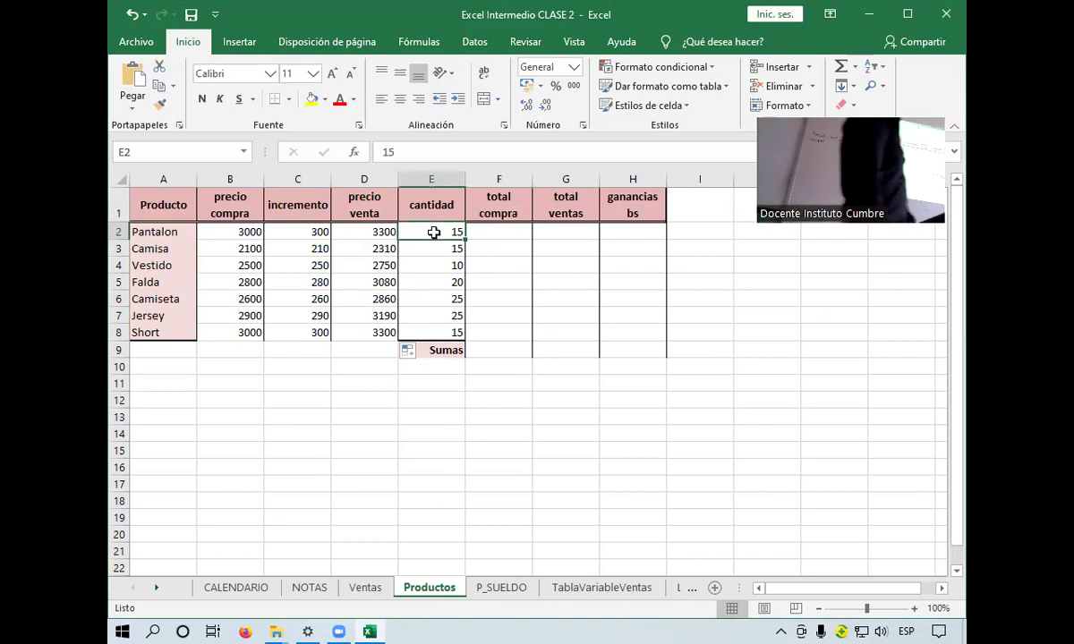
pyautogui.click(486, 240)
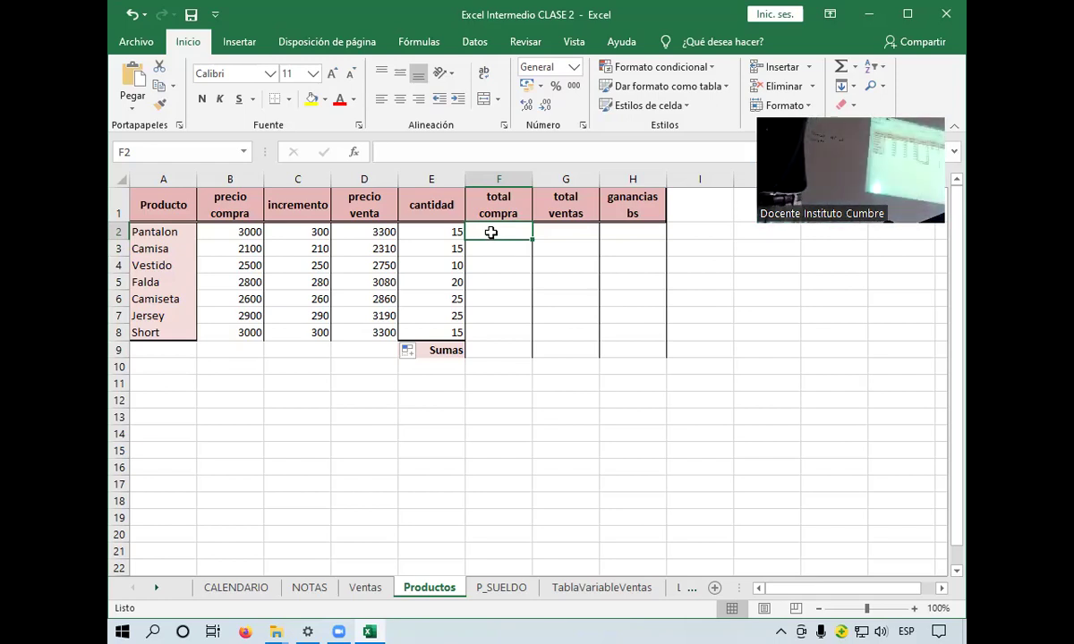
# Enter =+B2*E2 in F2 and fill it down to F8 for every product's total compra
pyautogui.write('+')
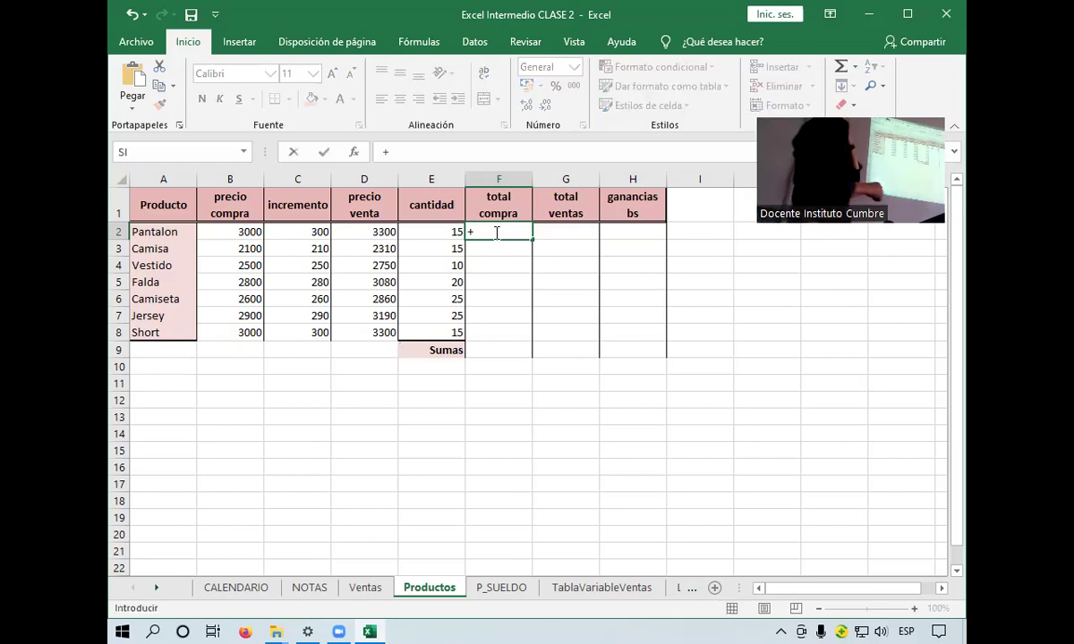
pyautogui.click(238, 237)
pyautogui.write('*')
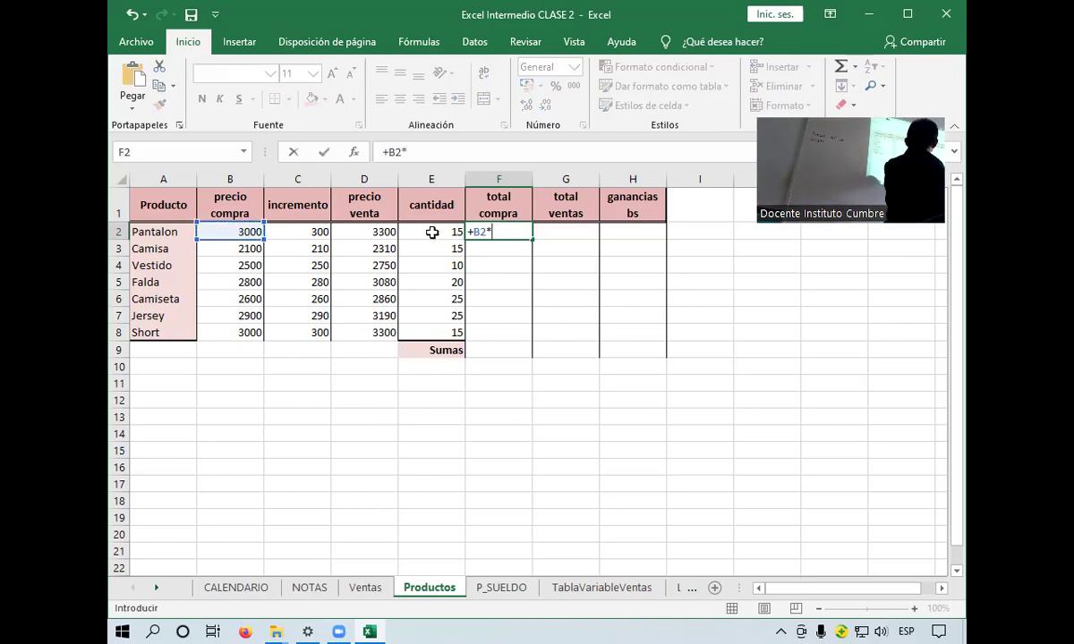
pyautogui.click(432, 232)
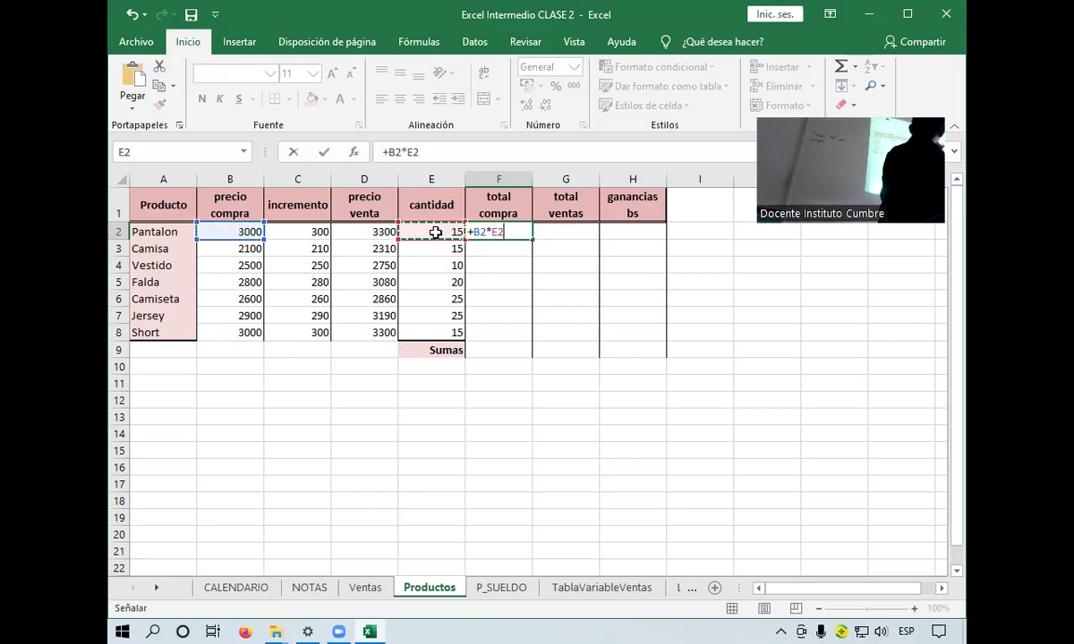
pyautogui.press('Return')
pyautogui.click(506, 233)
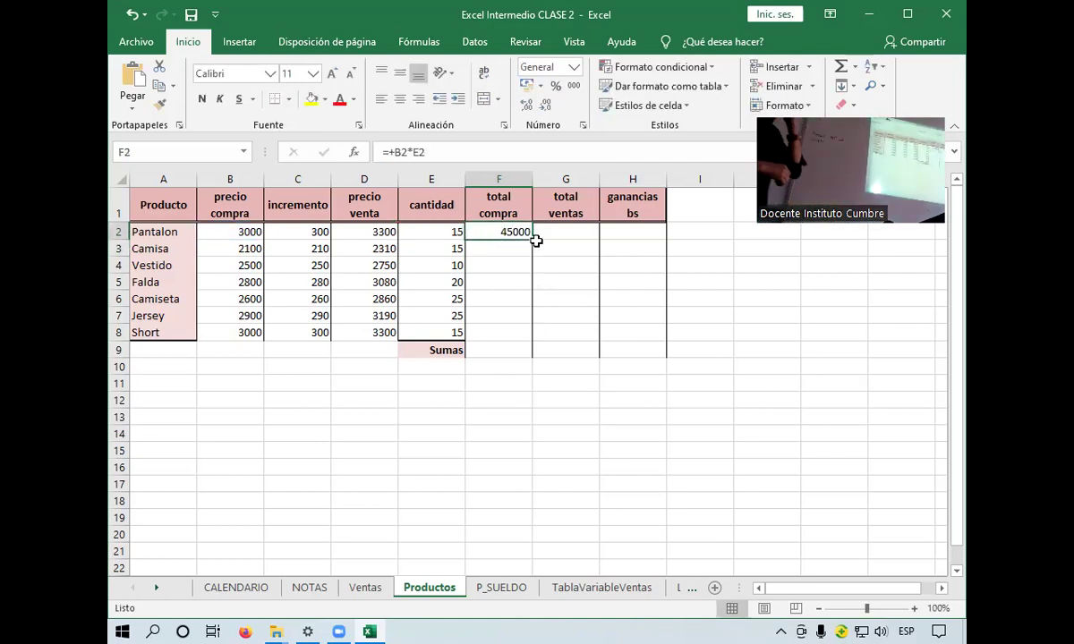
pyautogui.moveTo(533, 240); pyautogui.dragTo(523, 343)
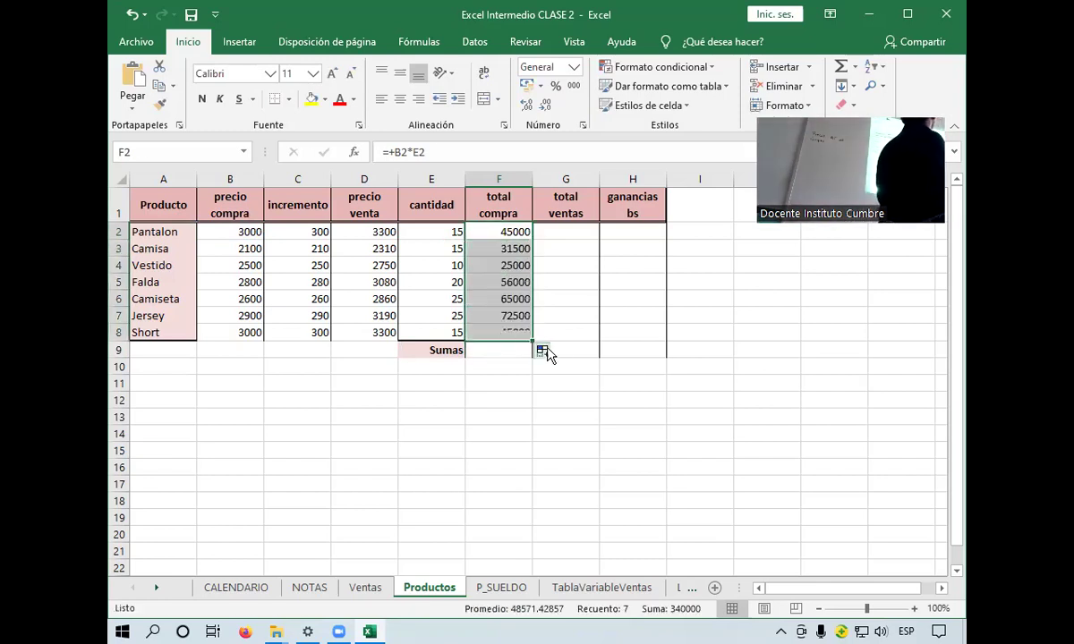
pyautogui.click(556, 228)
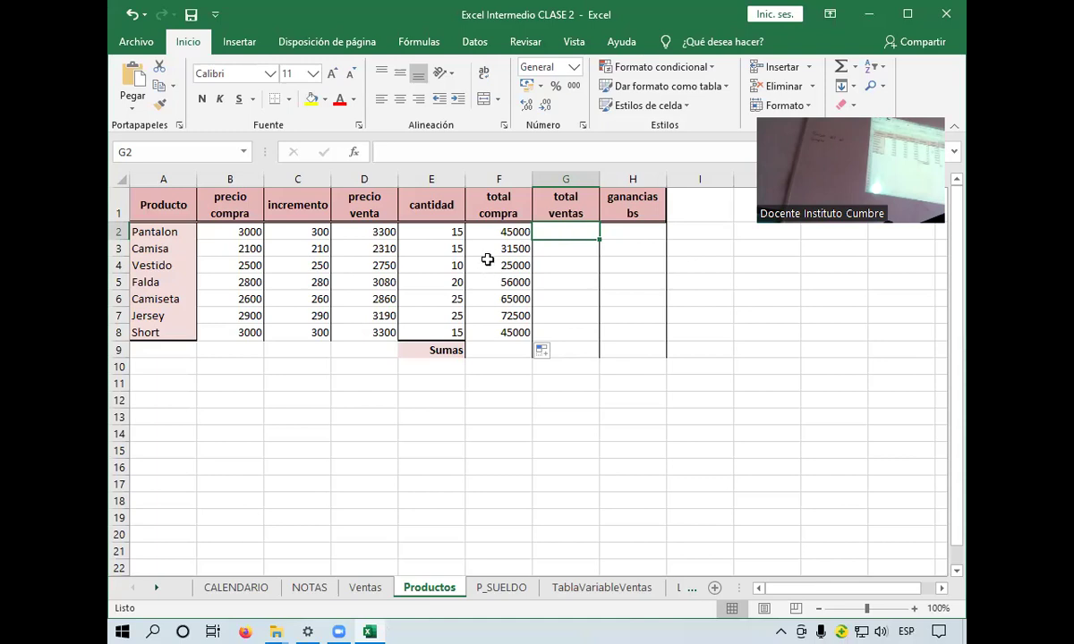
pyautogui.click(440, 350)
pyautogui.click(480, 349)
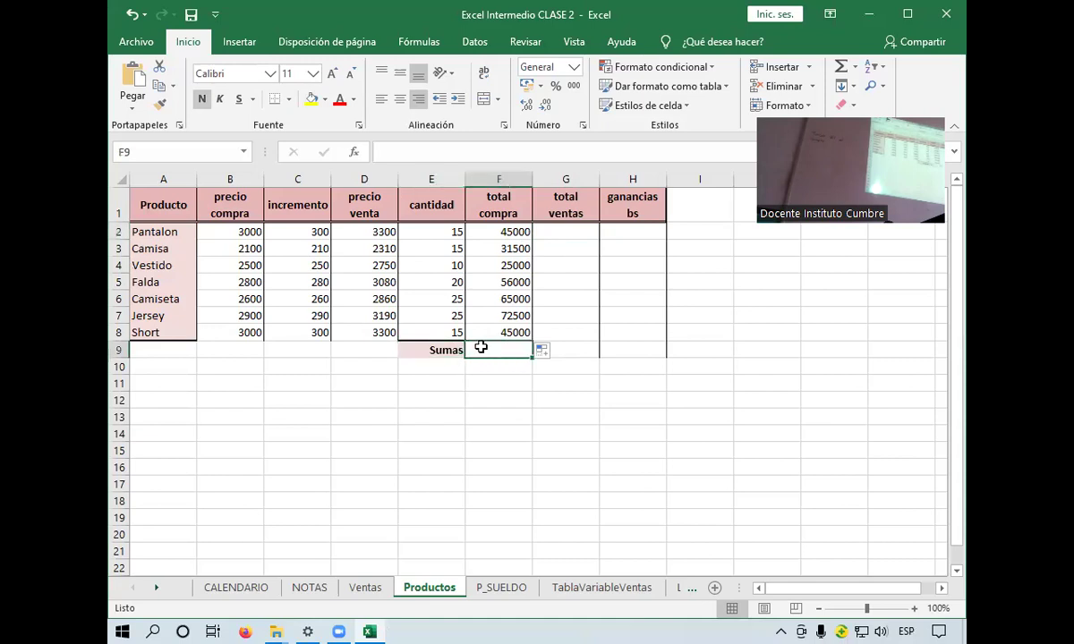
pyautogui.click(394, 231)
pyautogui.click(413, 230)
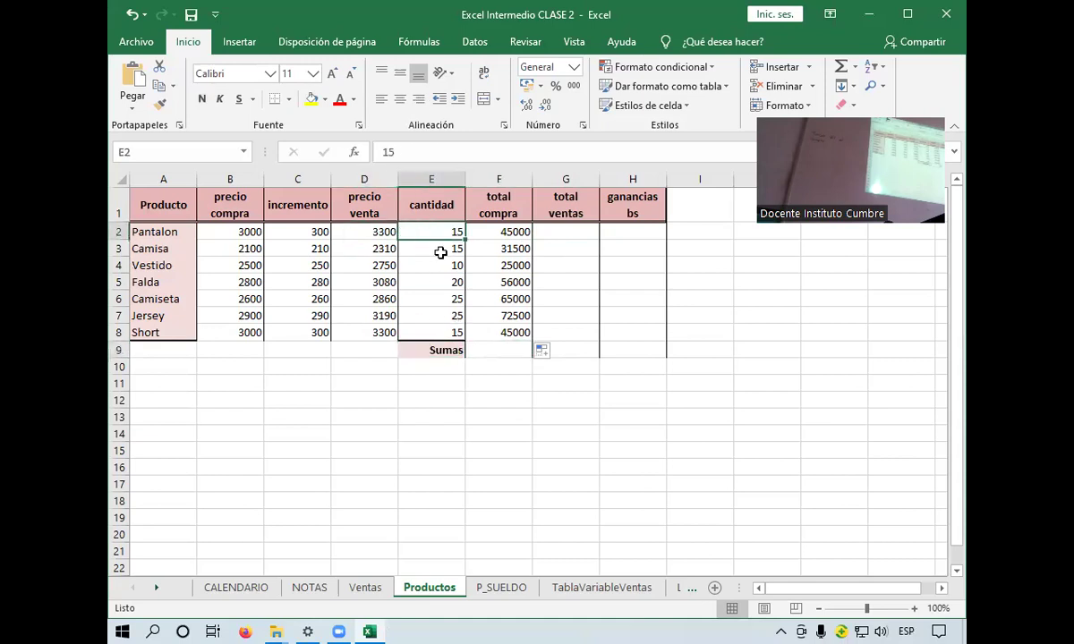
pyautogui.click(413, 248)
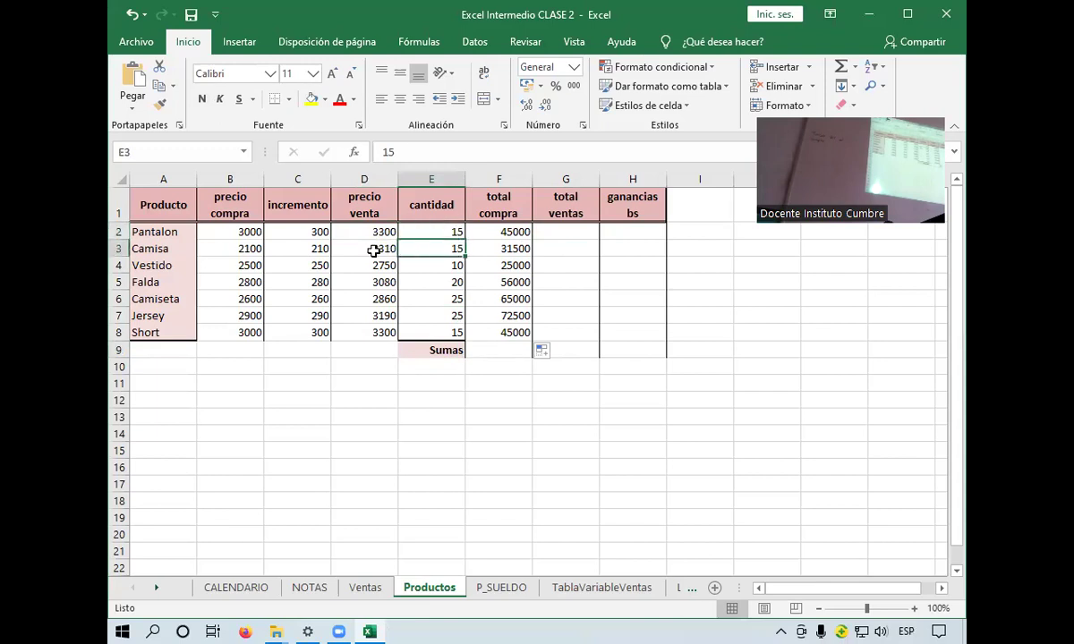
pyautogui.click(367, 249)
pyautogui.click(560, 235)
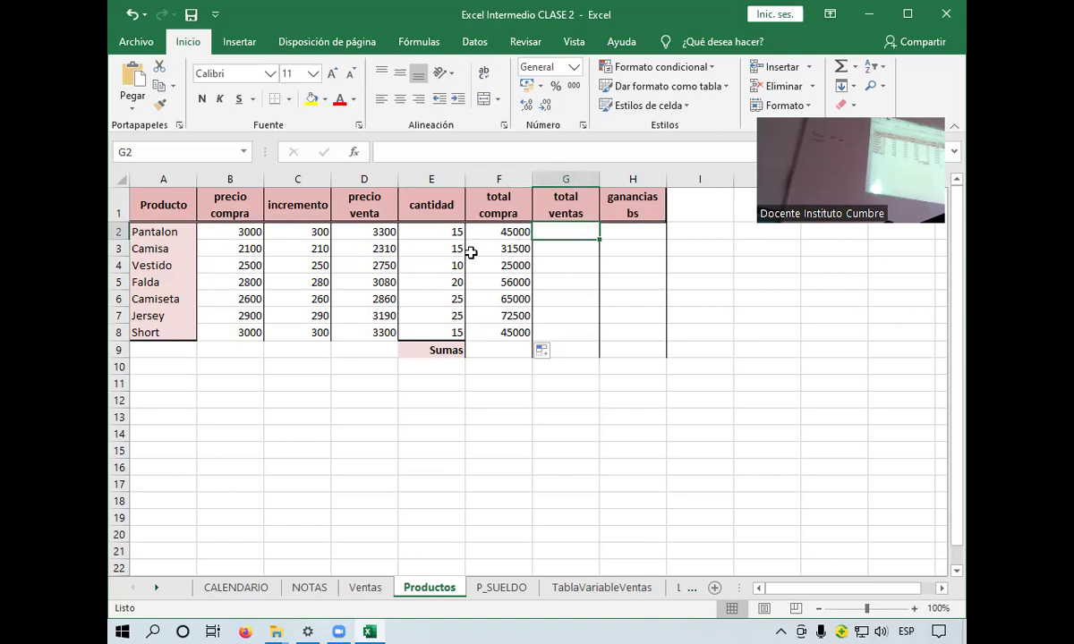
pyautogui.click(487, 233)
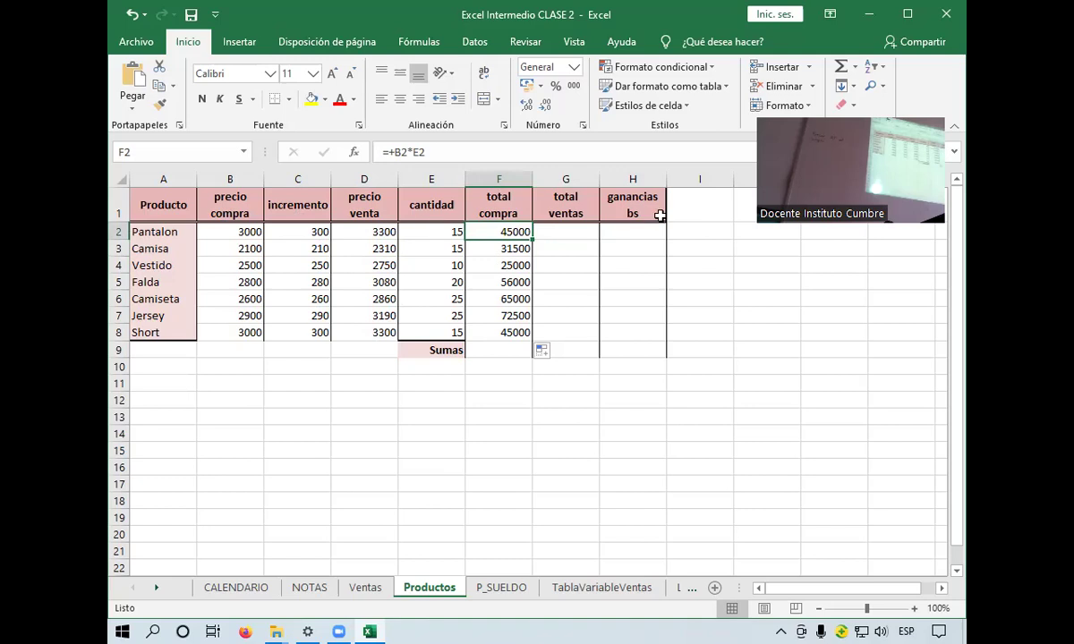
pyautogui.click(552, 236)
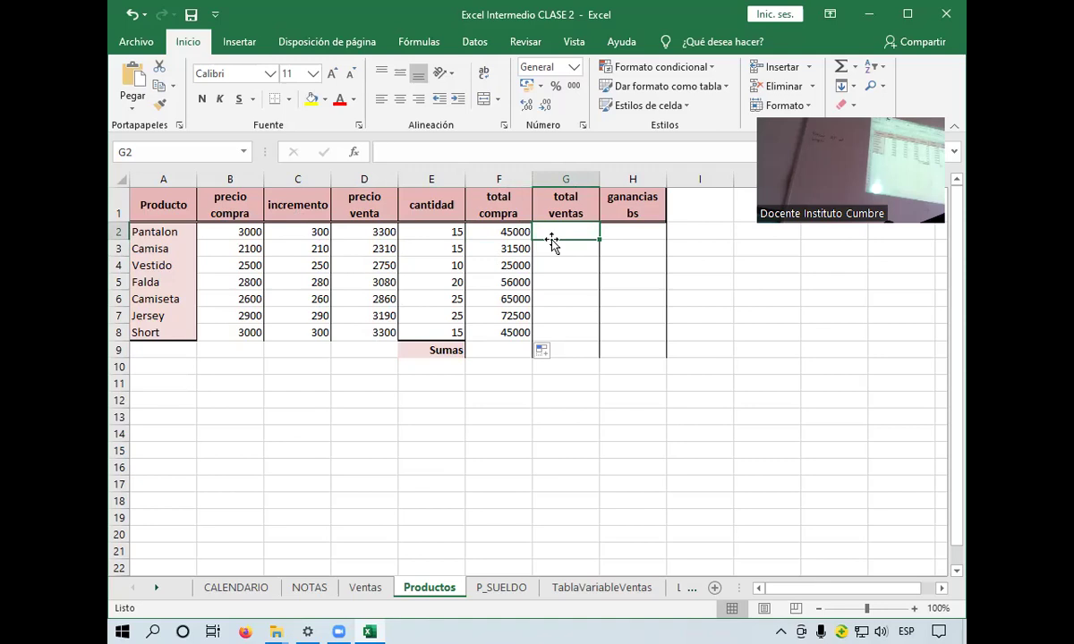
pyautogui.click(512, 42)
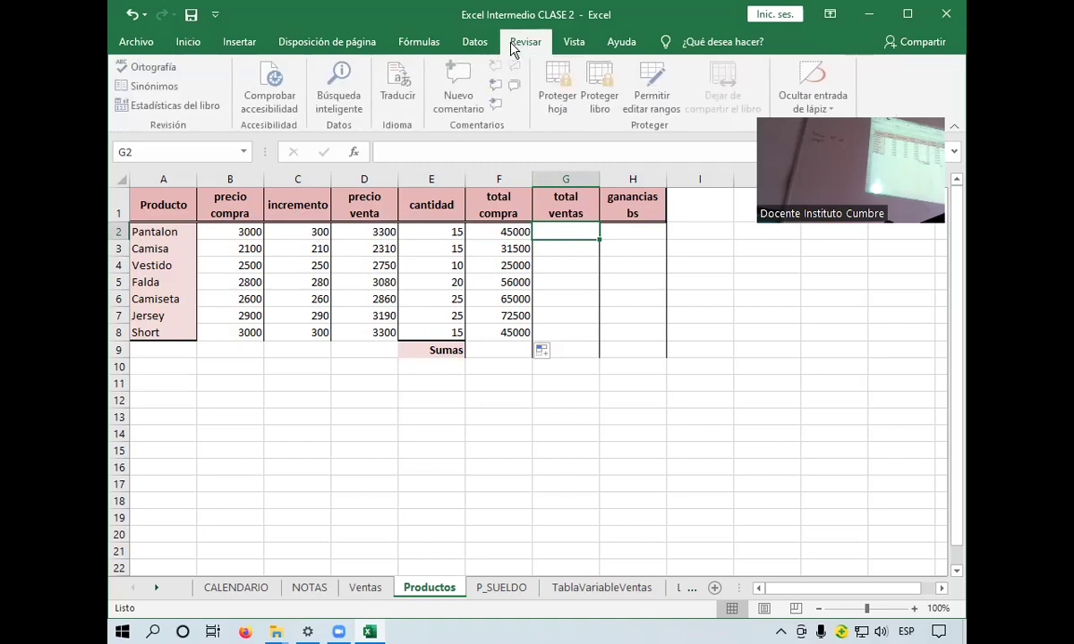
pyautogui.click(463, 42)
pyautogui.click(419, 40)
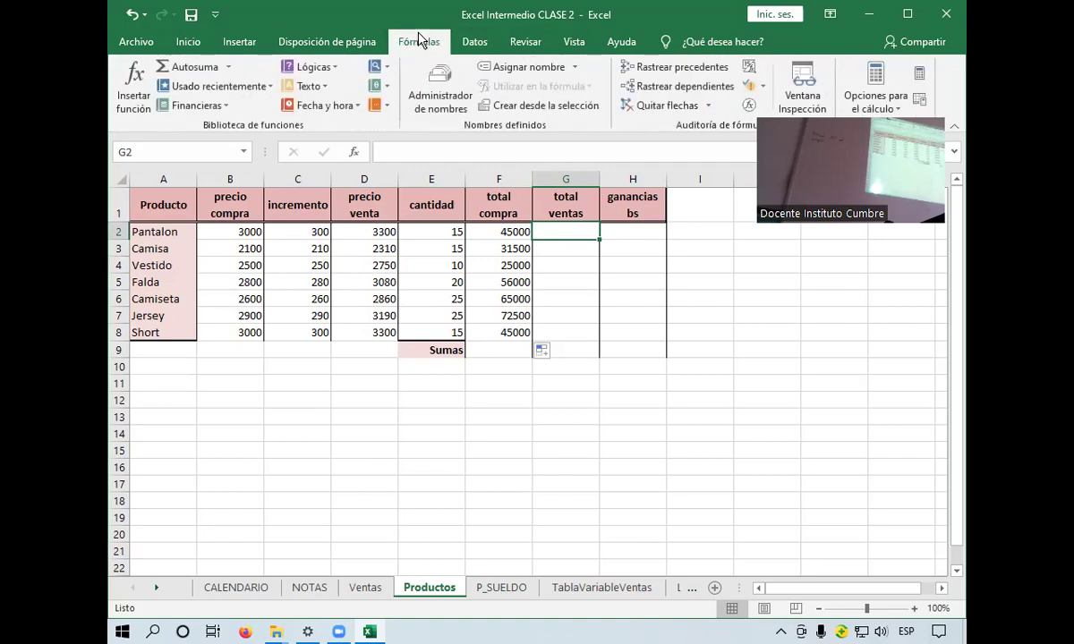
pyautogui.click(754, 71)
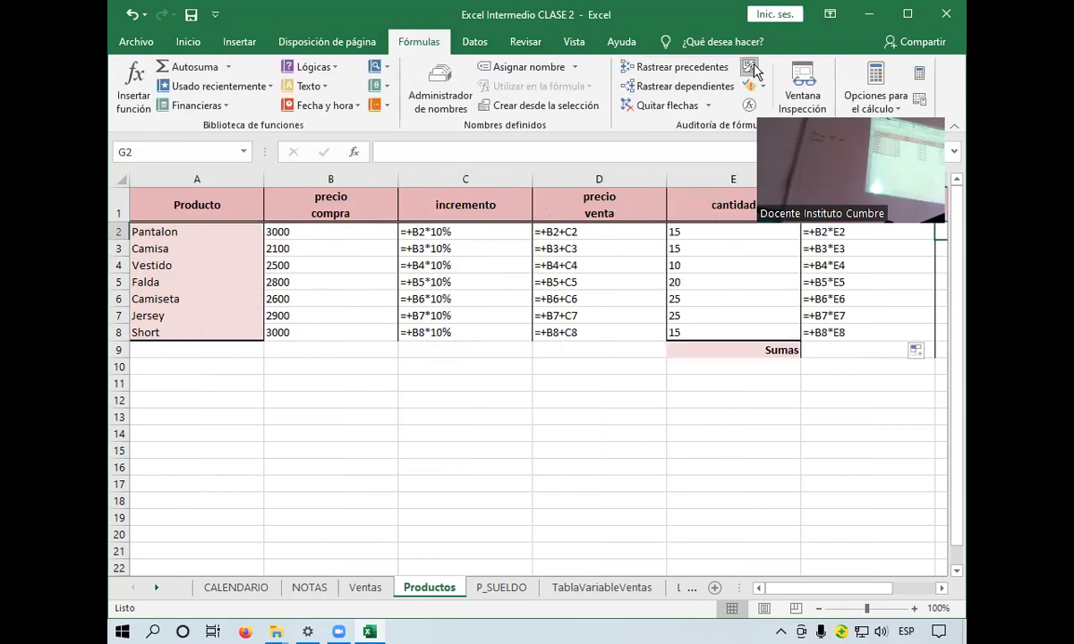
pyautogui.click(755, 71)
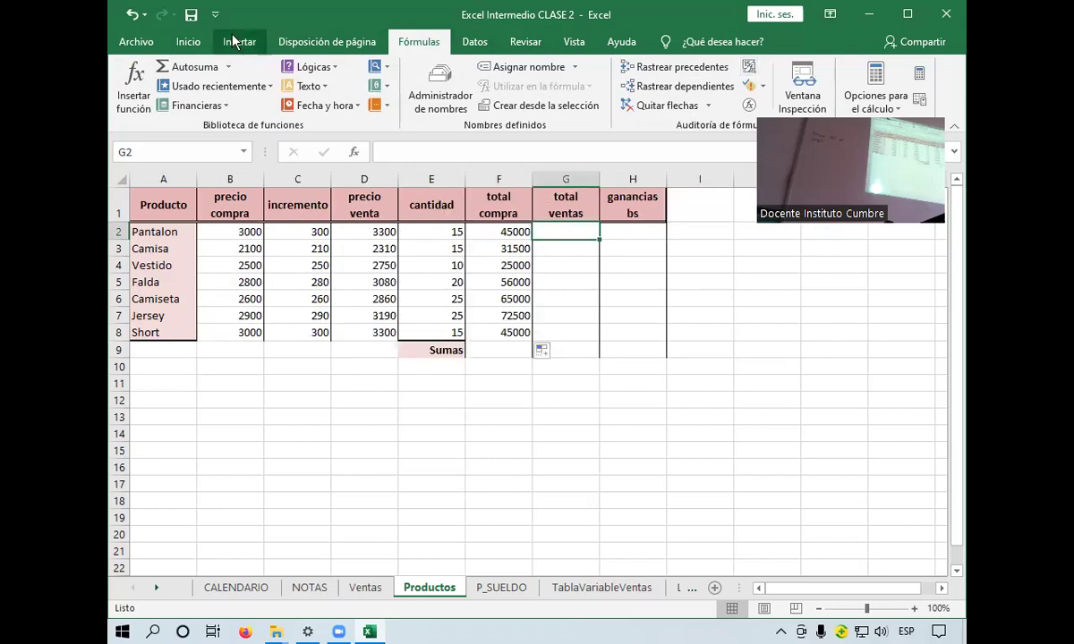
pyautogui.click(189, 38)
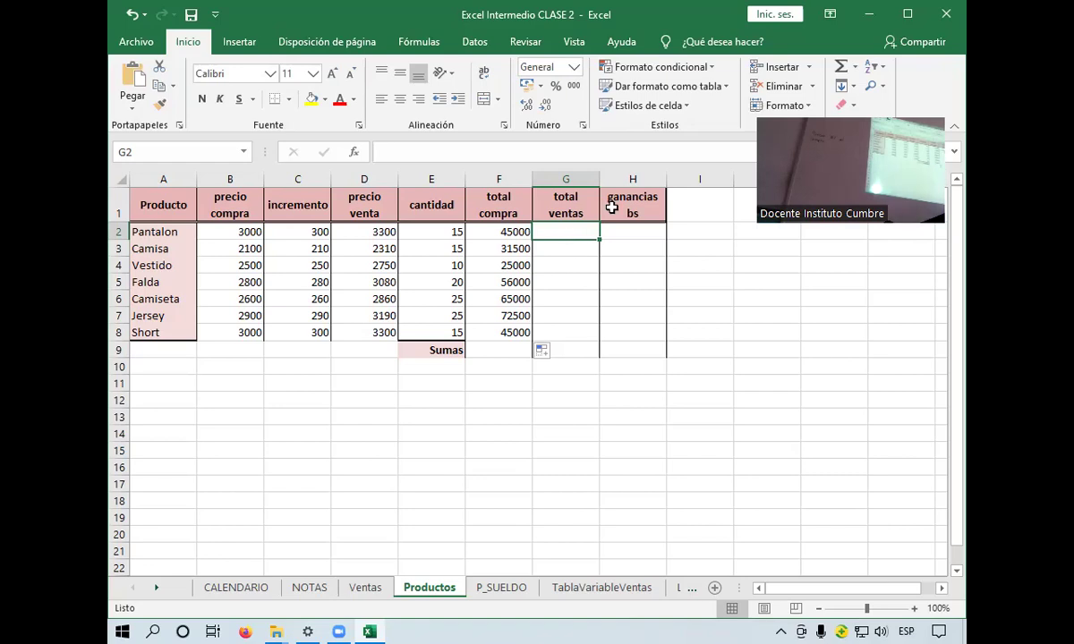
# Enter =+D2*E2 in G2 and fill it down to G8, giving 27500 to 79750
pyautogui.write('+')
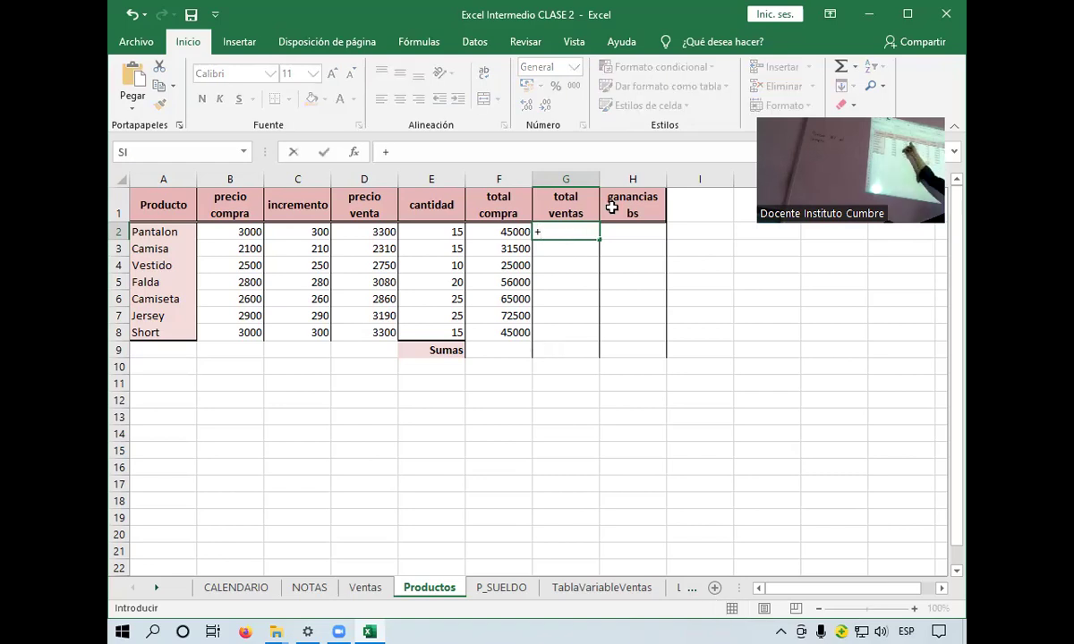
pyautogui.click(364, 231)
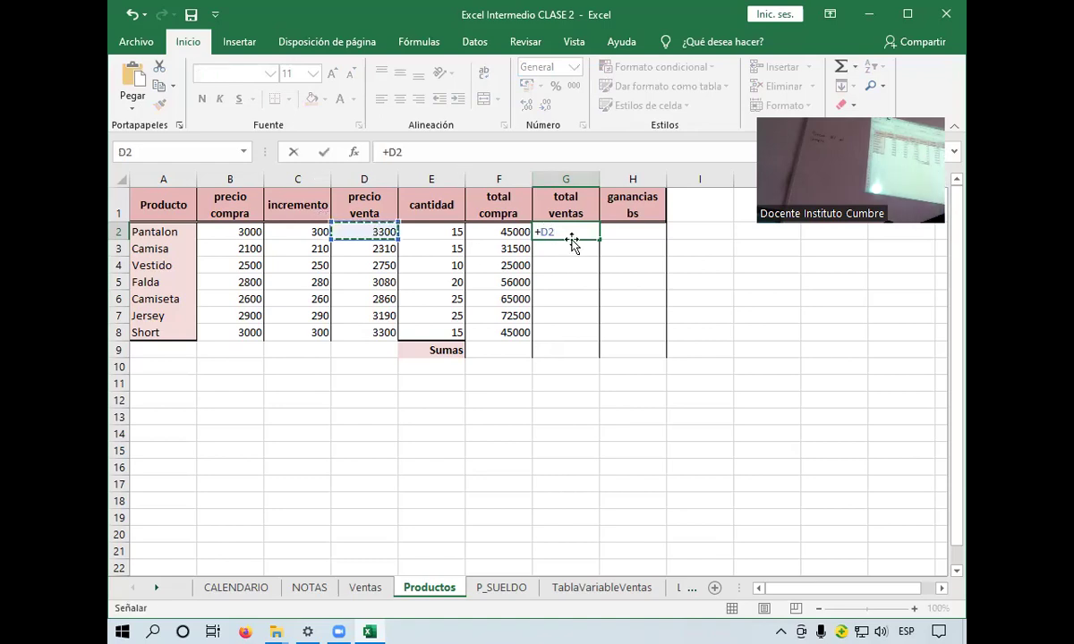
pyautogui.write('*')
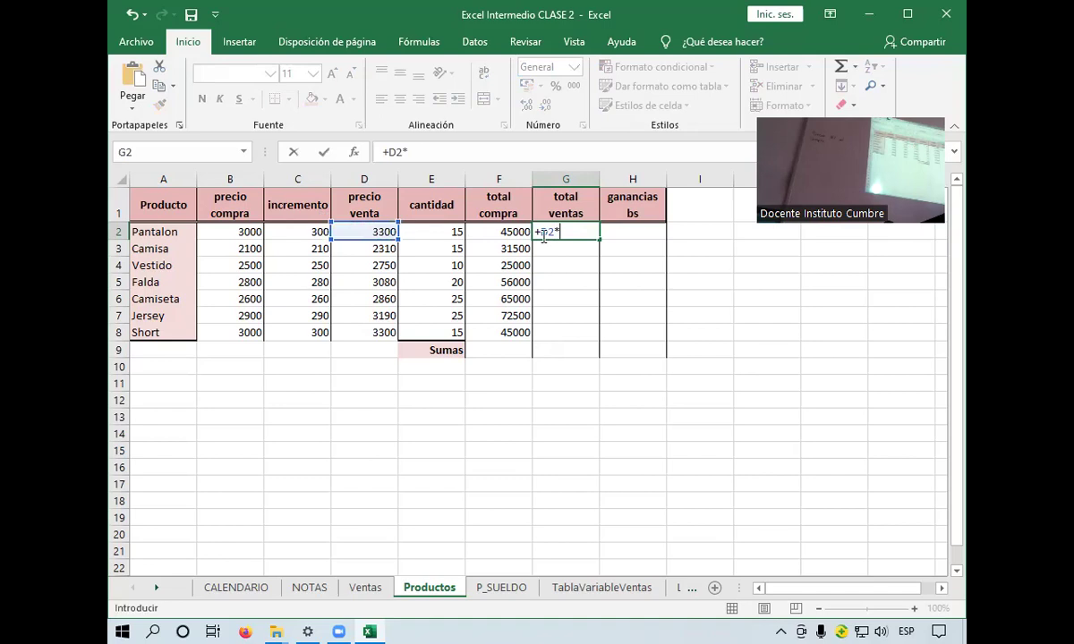
pyautogui.click(443, 232)
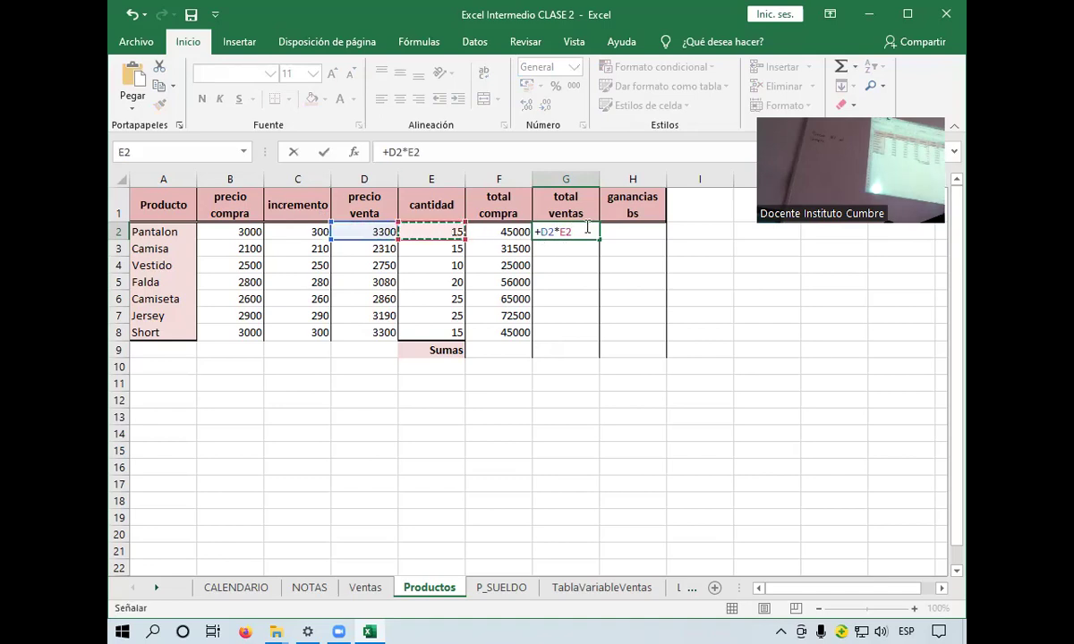
pyautogui.press('Return')
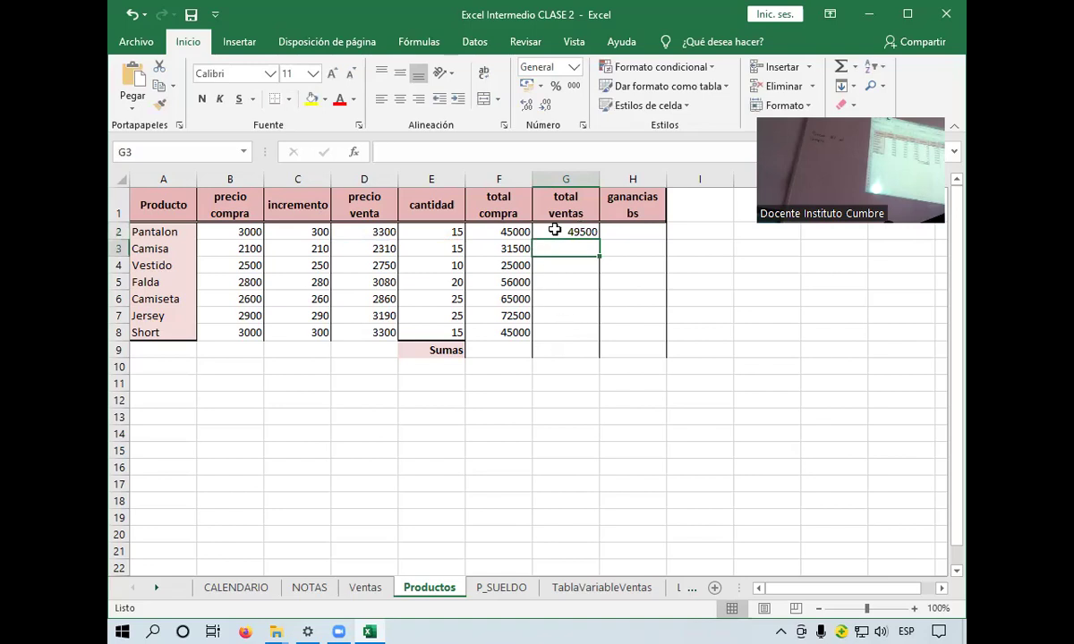
pyautogui.click(555, 232)
pyautogui.moveTo(598, 244); pyautogui.dragTo(594, 335)
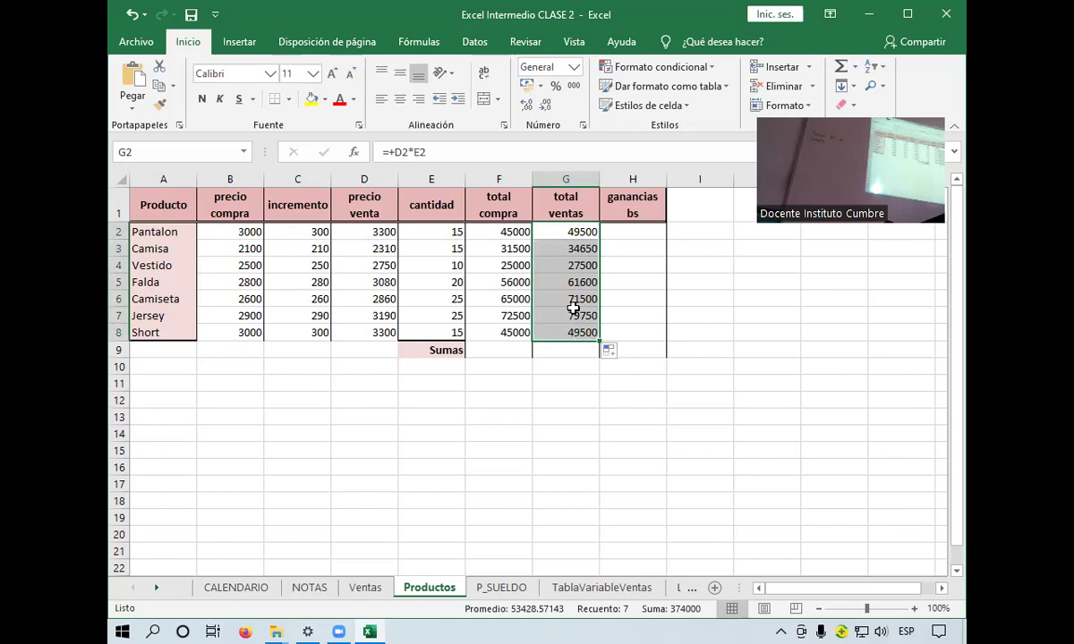
pyautogui.click(647, 234)
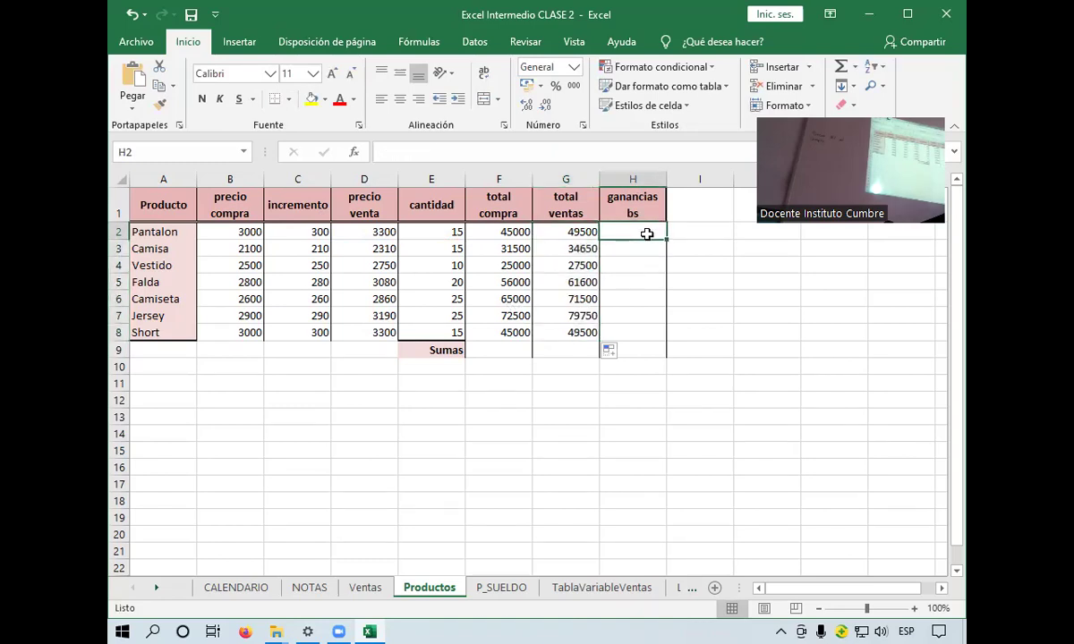
# Enter =+G2-F2 in H2 and fill it down to H8 for each product's profit
pyautogui.write('+')
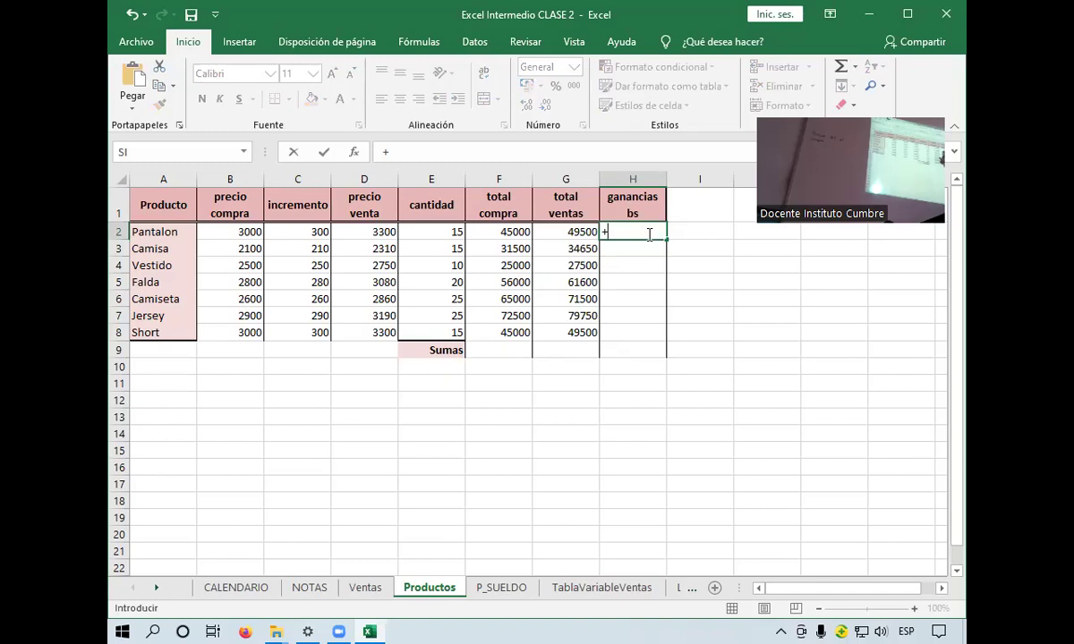
pyautogui.click(572, 231)
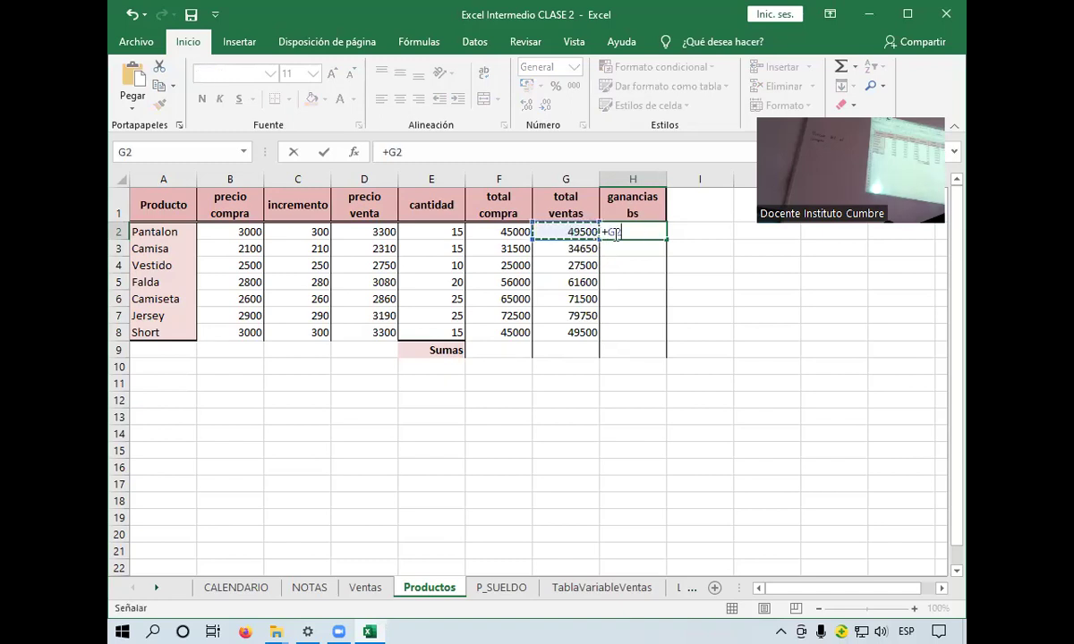
pyautogui.write('-')
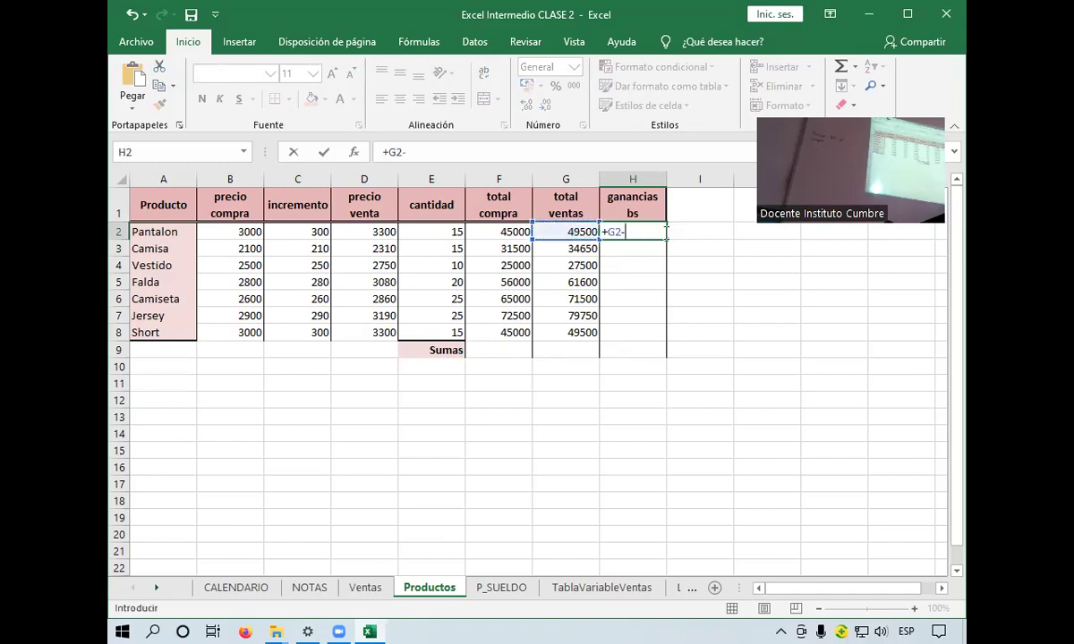
pyautogui.click(513, 231)
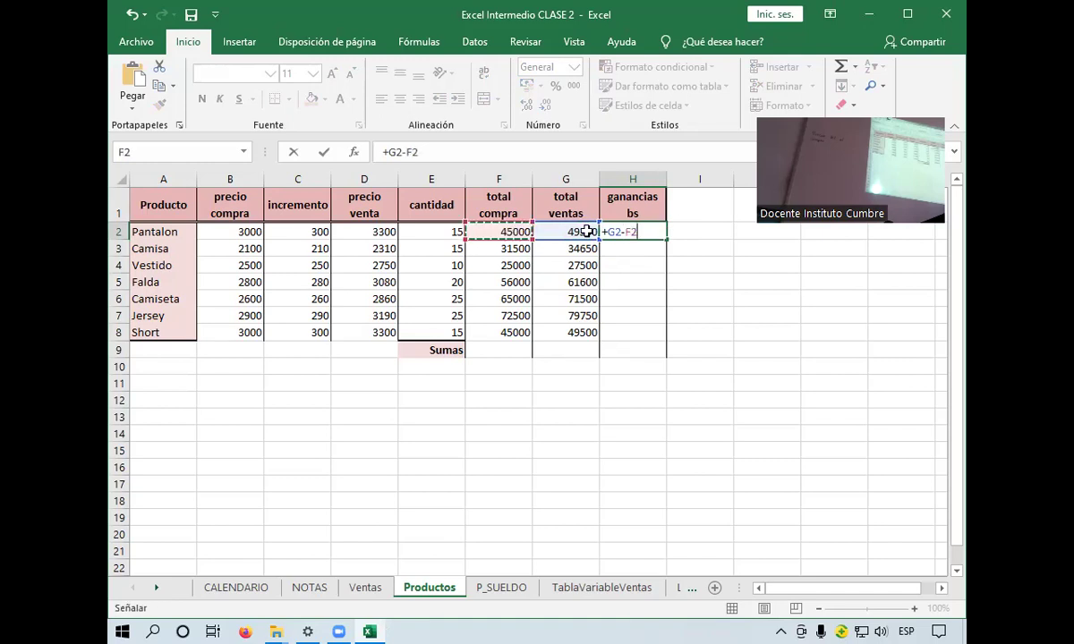
pyautogui.hotkey('ctrl', 'Return')
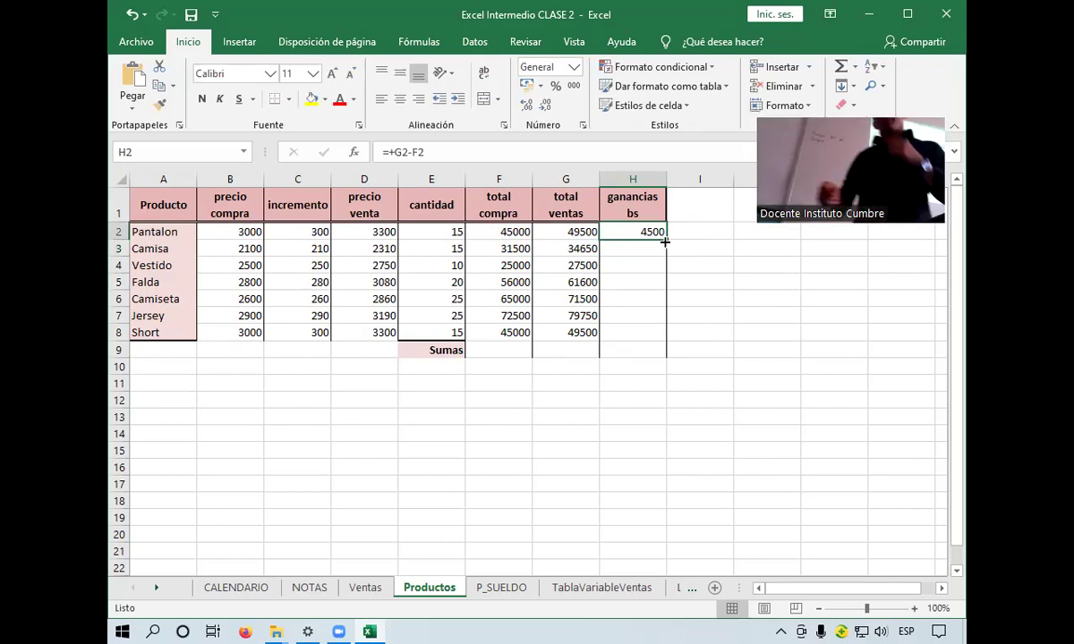
pyautogui.moveTo(668, 240); pyautogui.dragTo(649, 339)
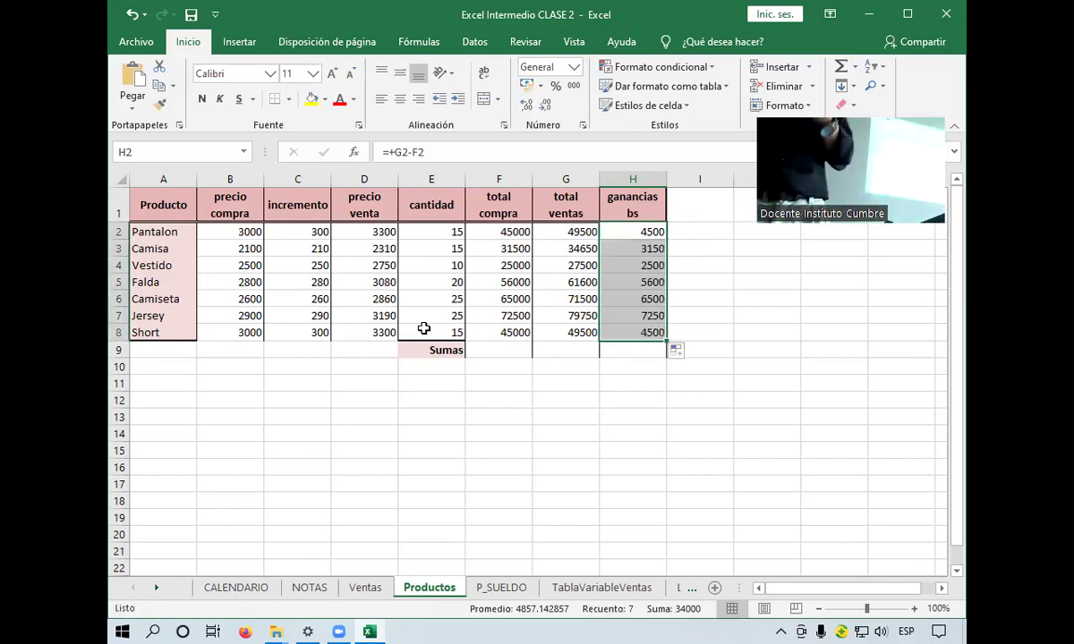
pyautogui.click(484, 349)
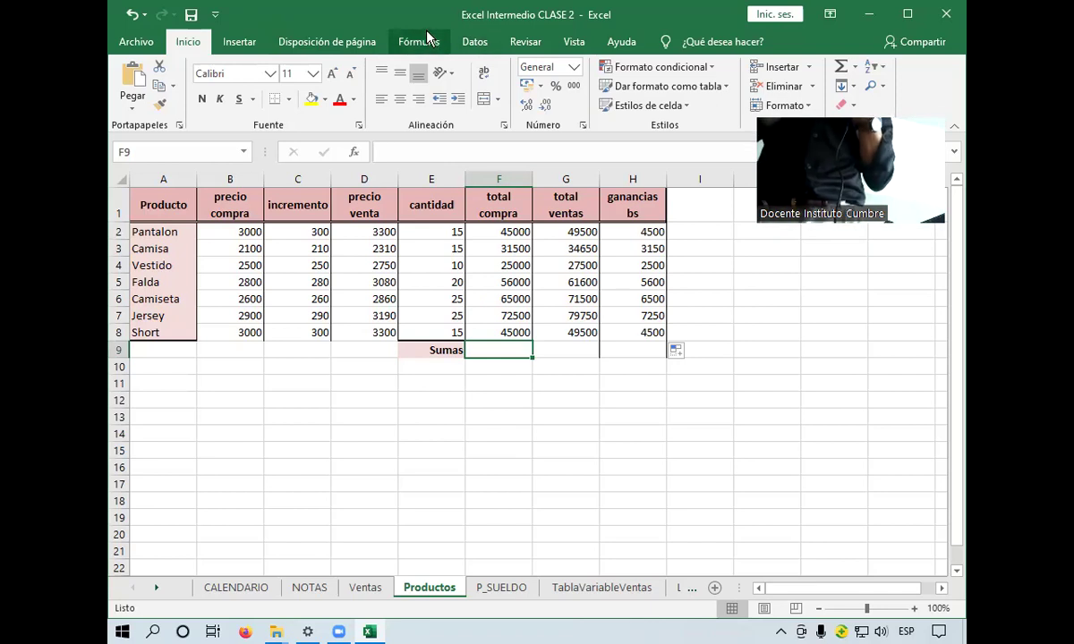
pyautogui.click(559, 354)
pyautogui.click(485, 349)
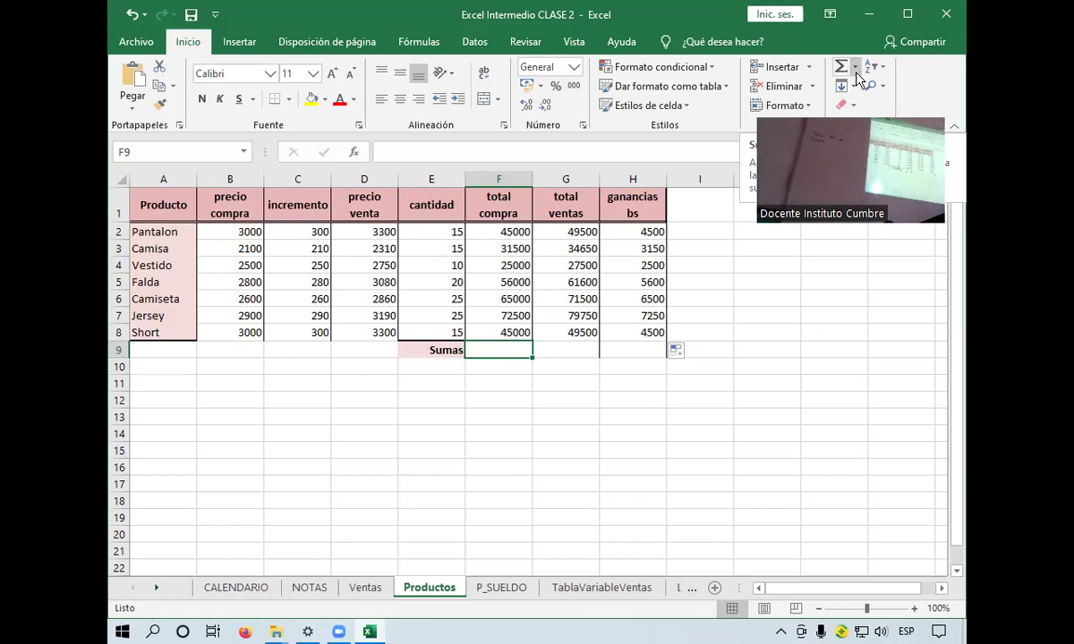
# Insert =SUMA(F2:F8) in F9 with Autosuma, totalling 340000
pyautogui.click(854, 67)
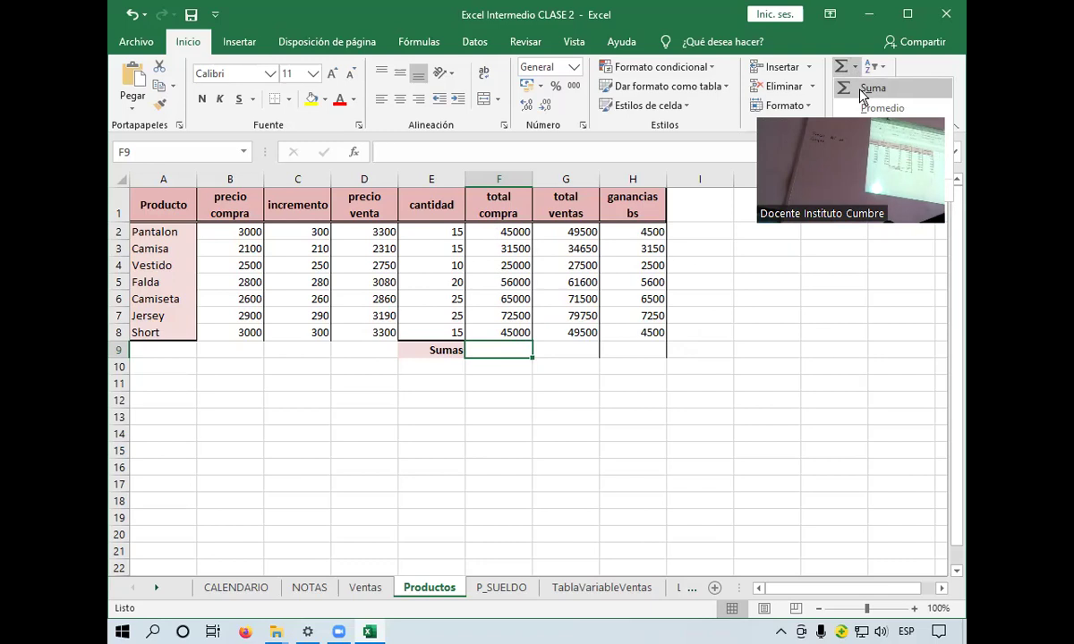
pyautogui.click(864, 89)
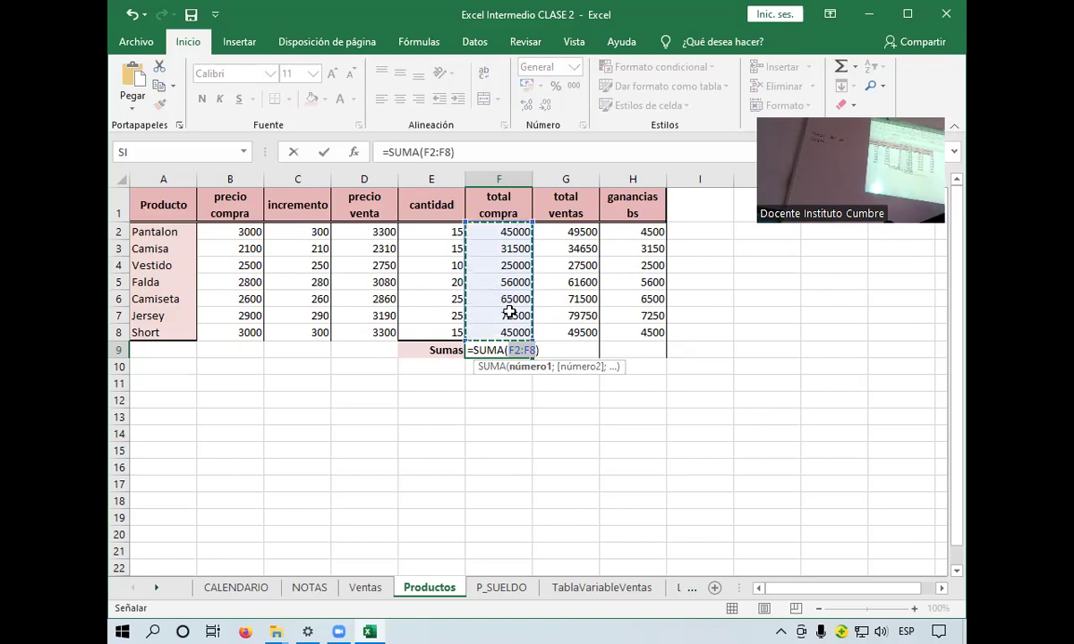
pyautogui.press('Return')
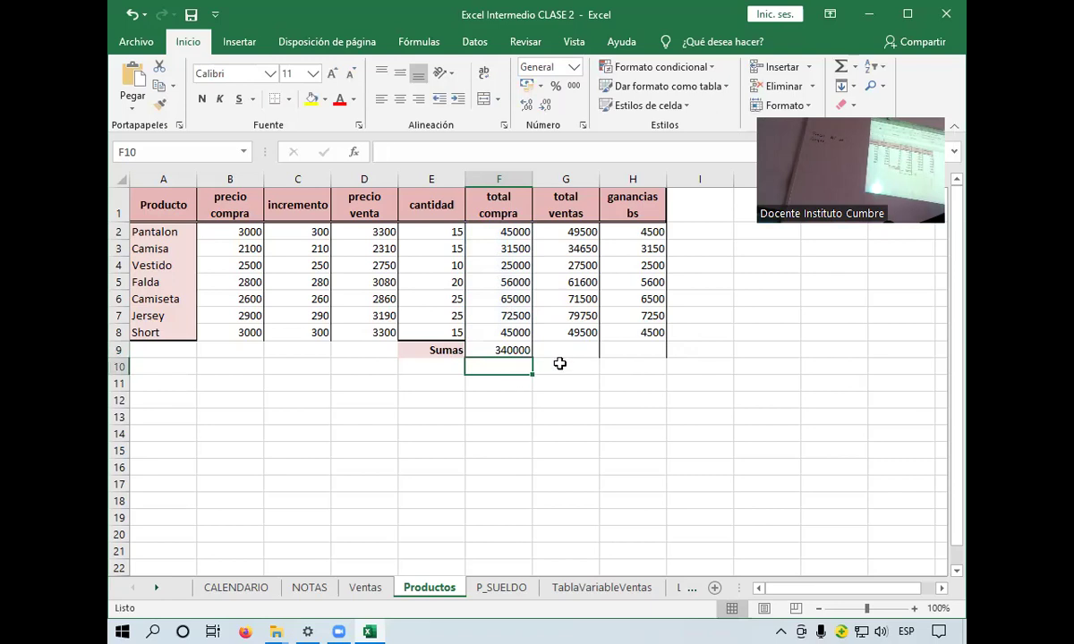
pyautogui.click(510, 350)
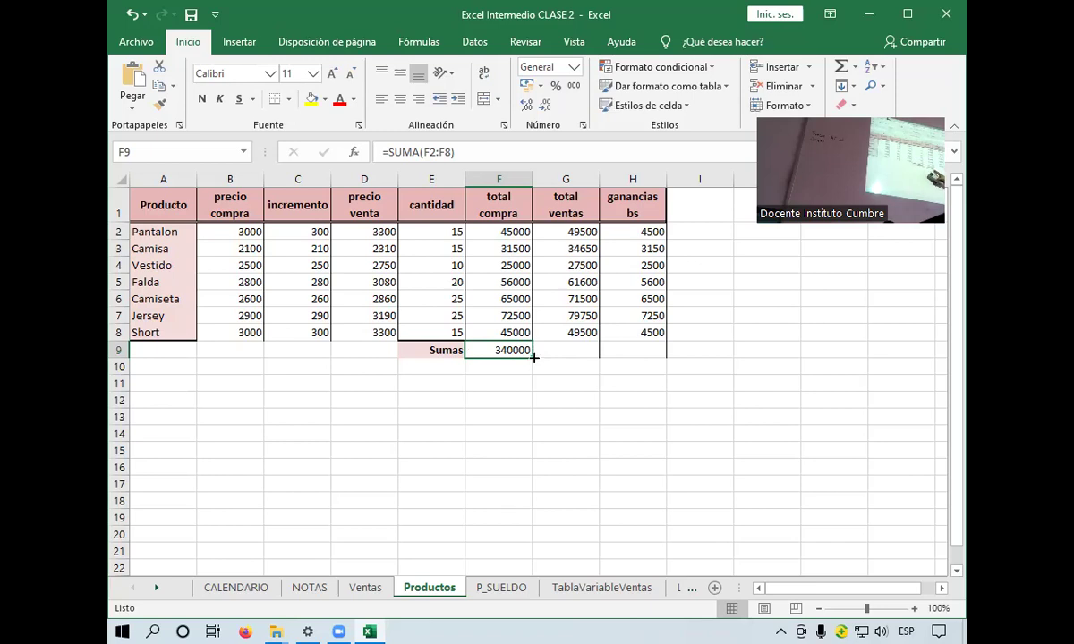
# Copy the F9 sum across to G9 and H9, giving 374000 and 34000
pyautogui.moveTo(533, 357); pyautogui.dragTo(649, 358)
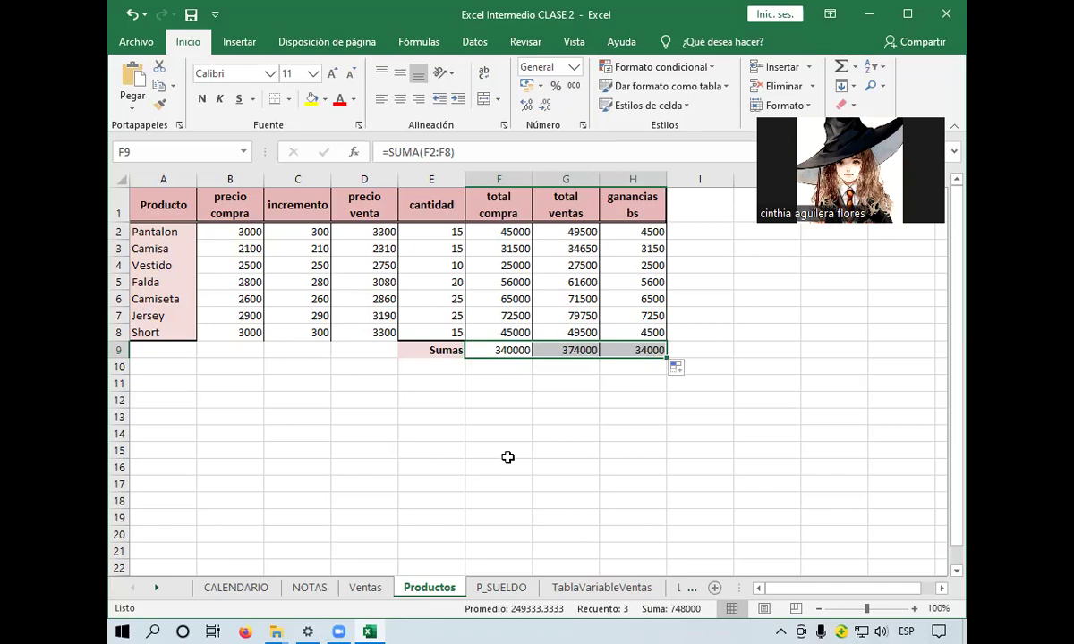
pyautogui.click(501, 368)
pyautogui.click(639, 350)
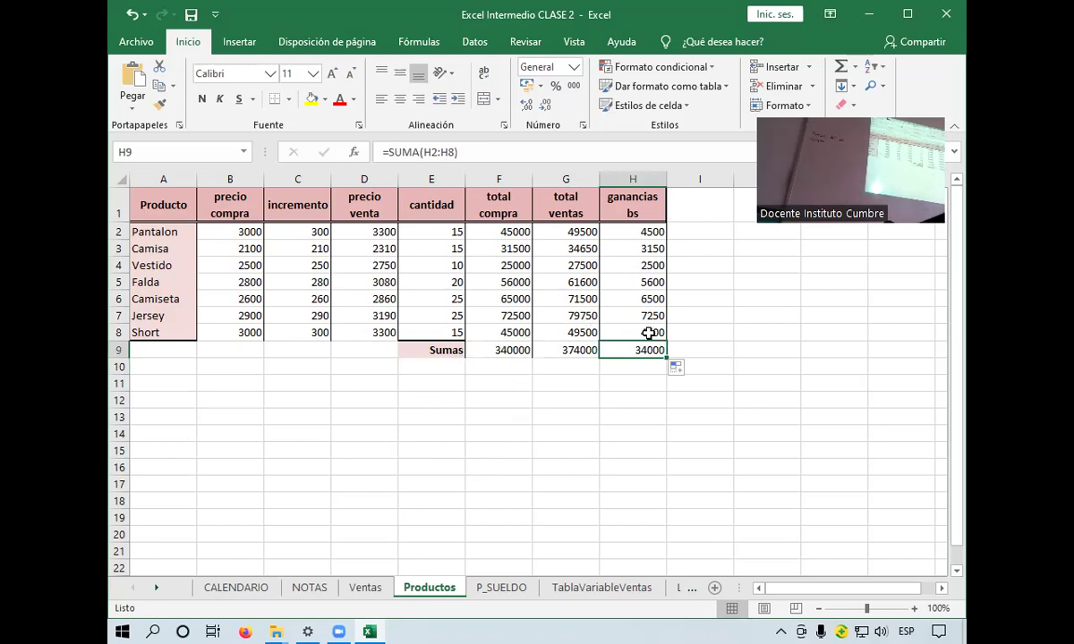
pyautogui.click(692, 336)
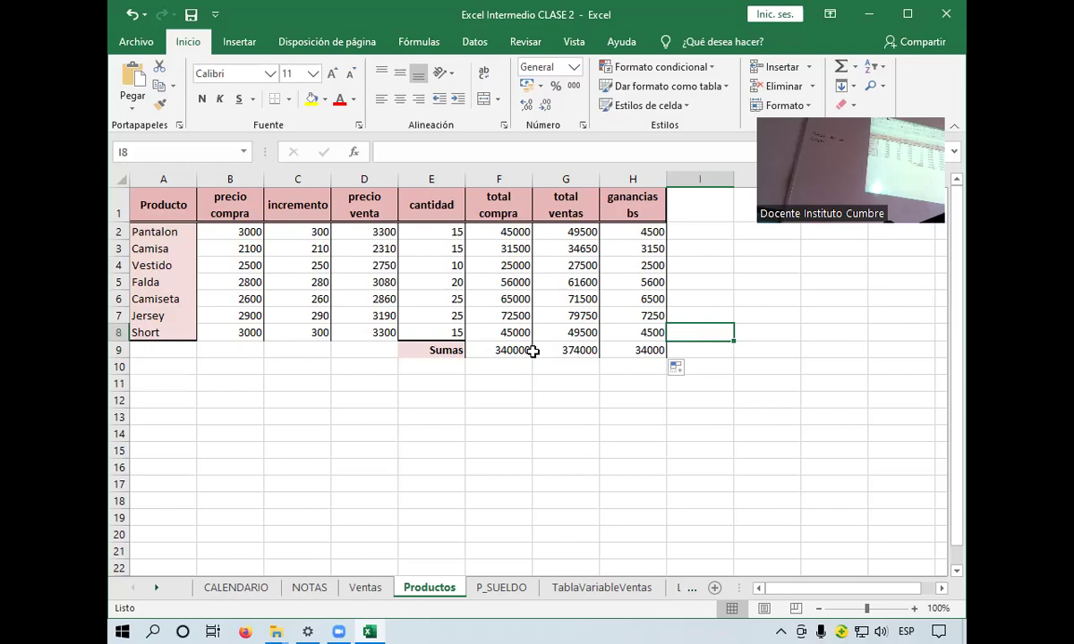
# Select cells F10, G10, G11 and D9 around the completed Sumas row
pyautogui.click(519, 376)
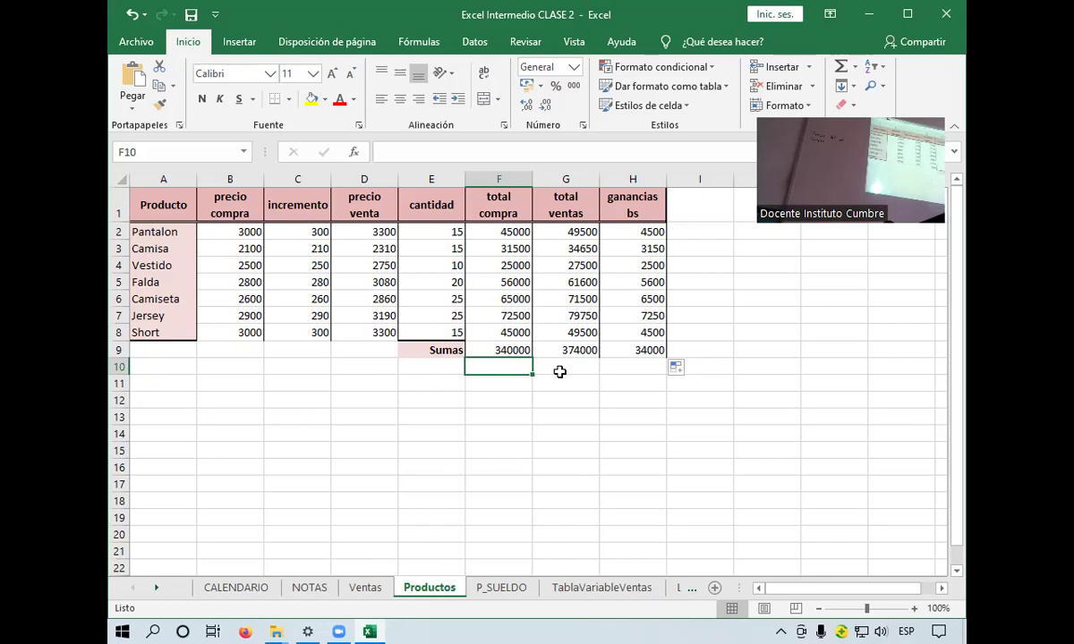
pyautogui.click(551, 367)
pyautogui.click(505, 369)
pyautogui.click(610, 375)
pyautogui.click(558, 373)
pyautogui.click(560, 381)
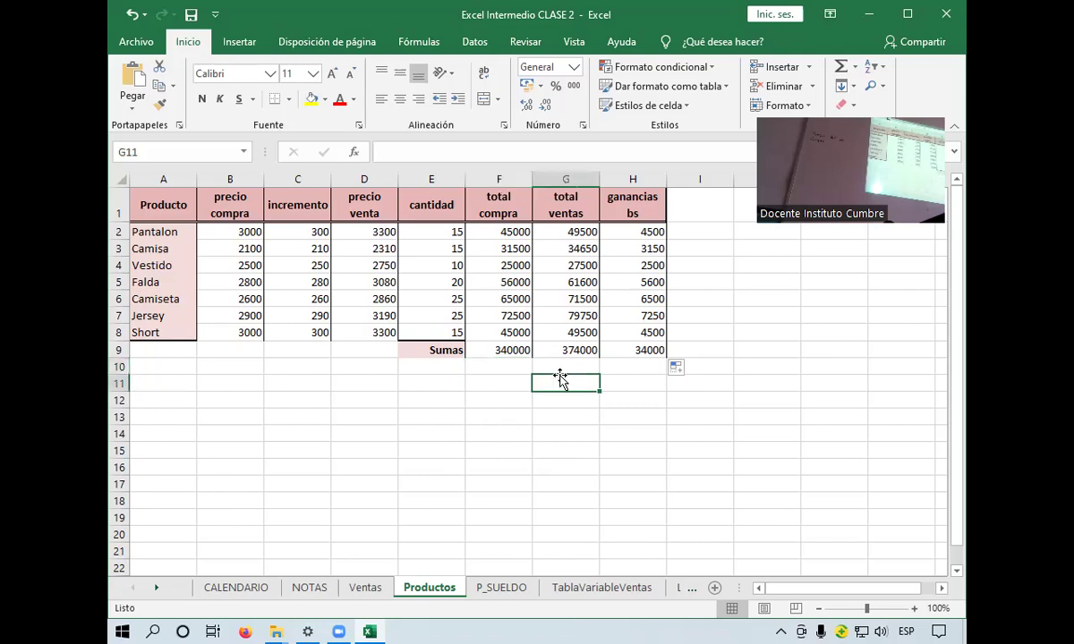
pyautogui.click(571, 364)
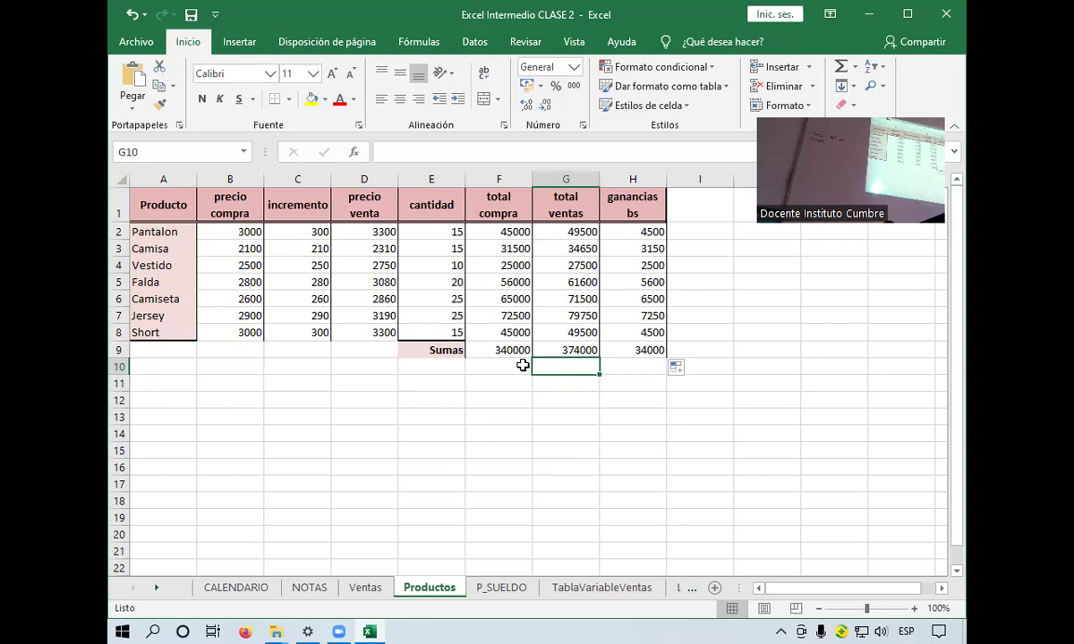
pyautogui.click(523, 366)
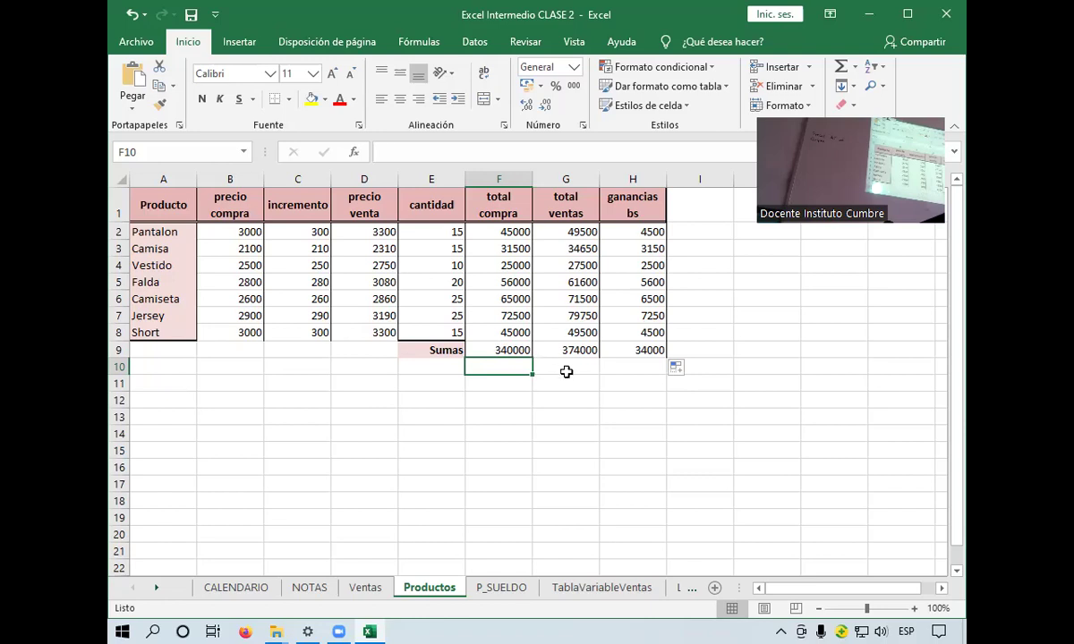
pyautogui.click(376, 349)
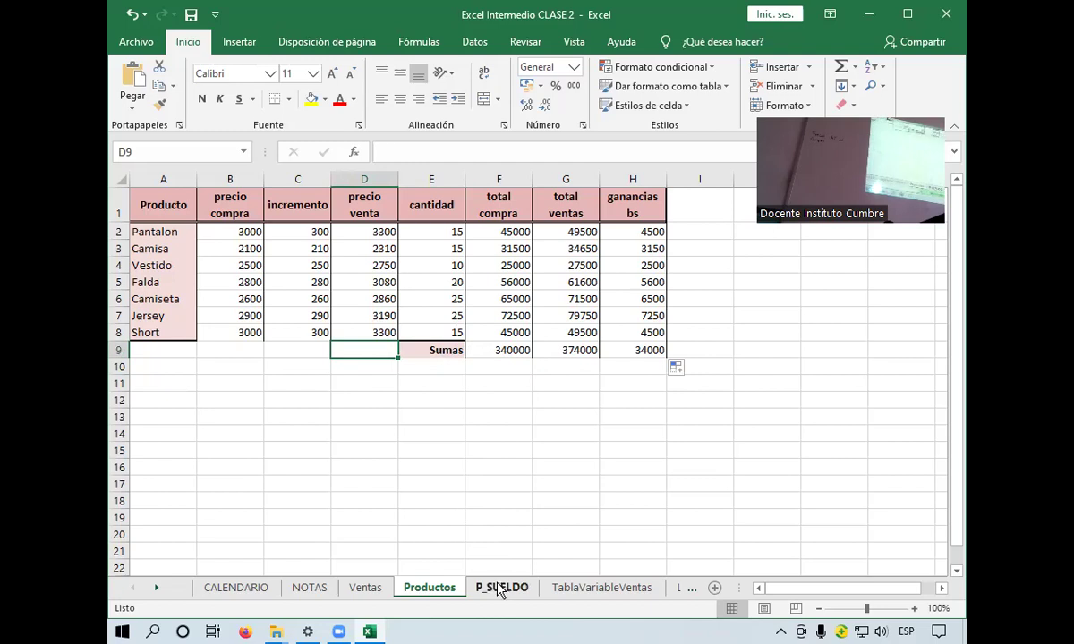
pyautogui.click(598, 588)
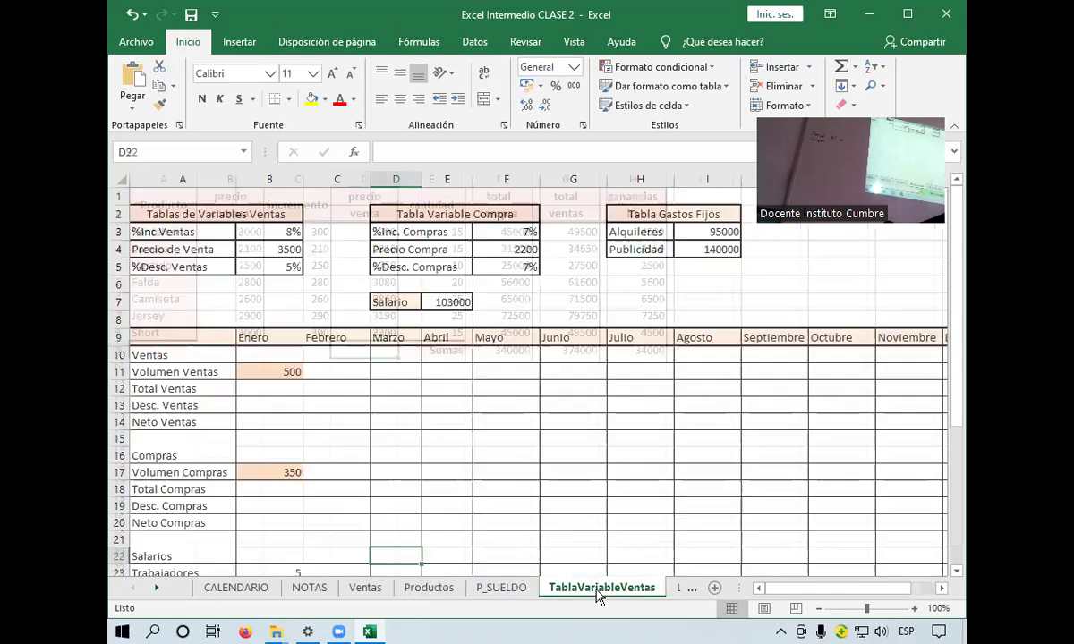
pyautogui.scroll(-2, 555, 337)
pyautogui.scroll(-1, 555, 336)
pyautogui.scroll(3, 555, 336)
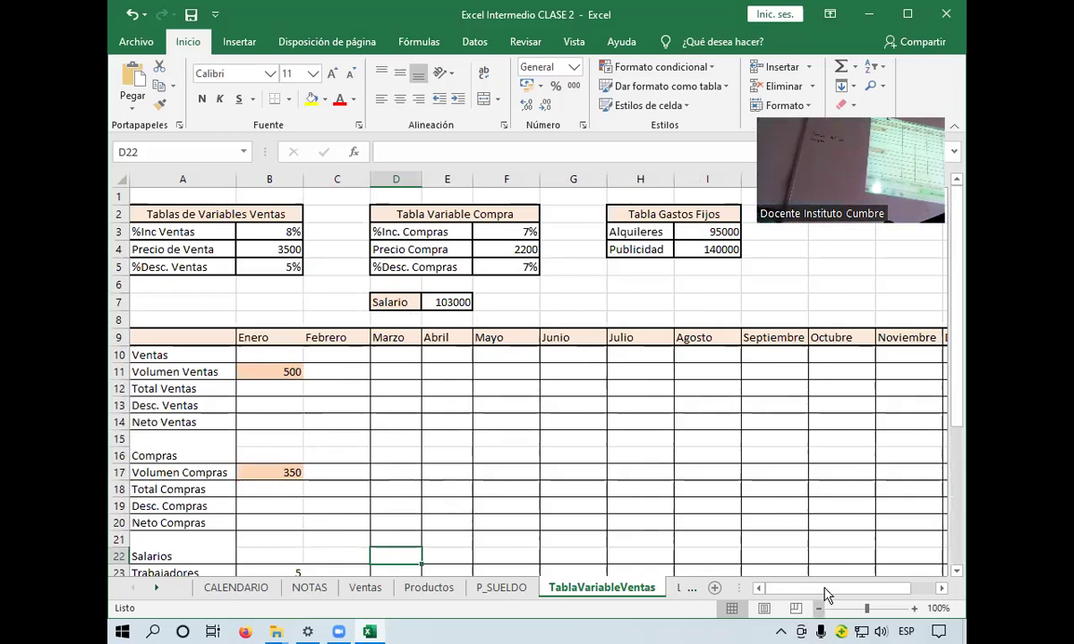
pyautogui.keyDown('ctrl'); pyautogui.scroll(-1, 825, 594); pyautogui.keyUp('ctrl')
pyautogui.keyDown('ctrl'); pyautogui.scroll(-1, 825, 594); pyautogui.keyUp('ctrl')
pyautogui.keyDown('ctrl'); pyautogui.scroll(-1, 825, 594); pyautogui.keyUp('ctrl')
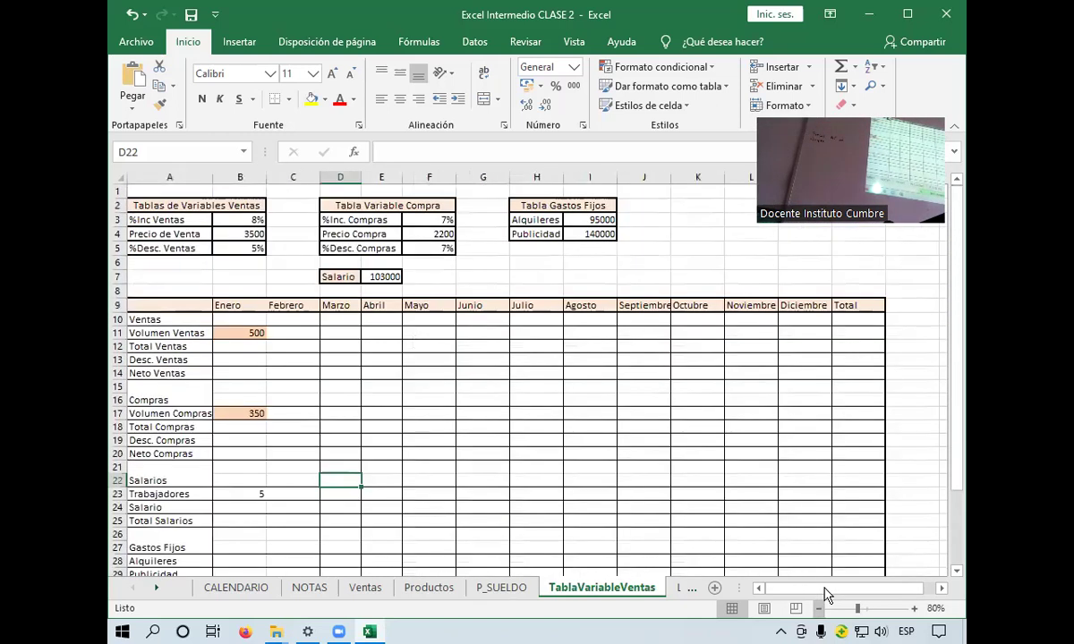
pyautogui.scroll(-1, 329, 225)
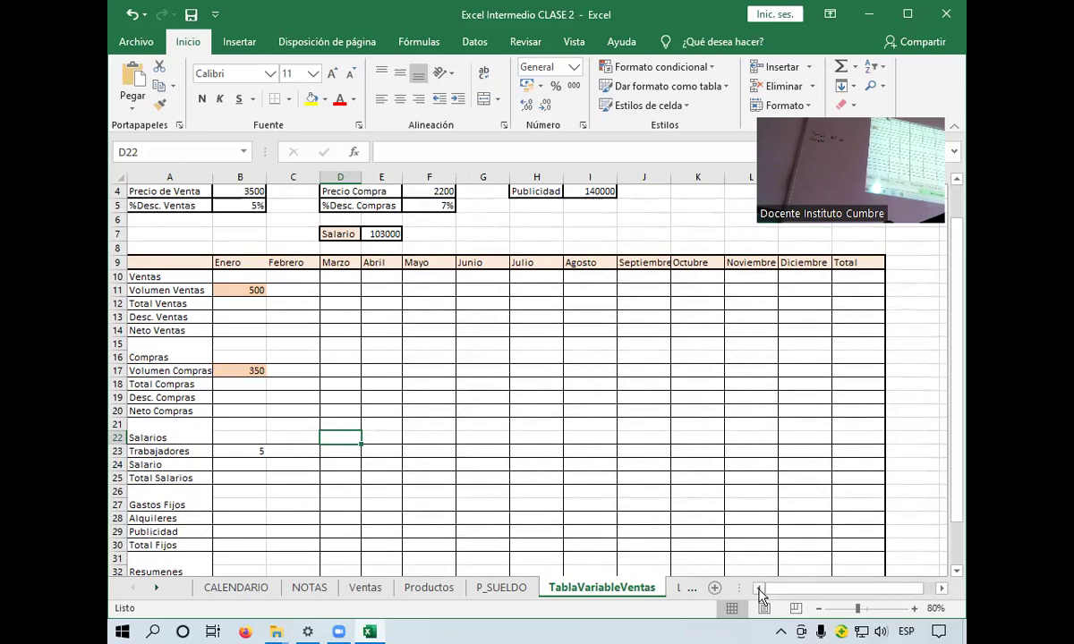
pyautogui.click(817, 608)
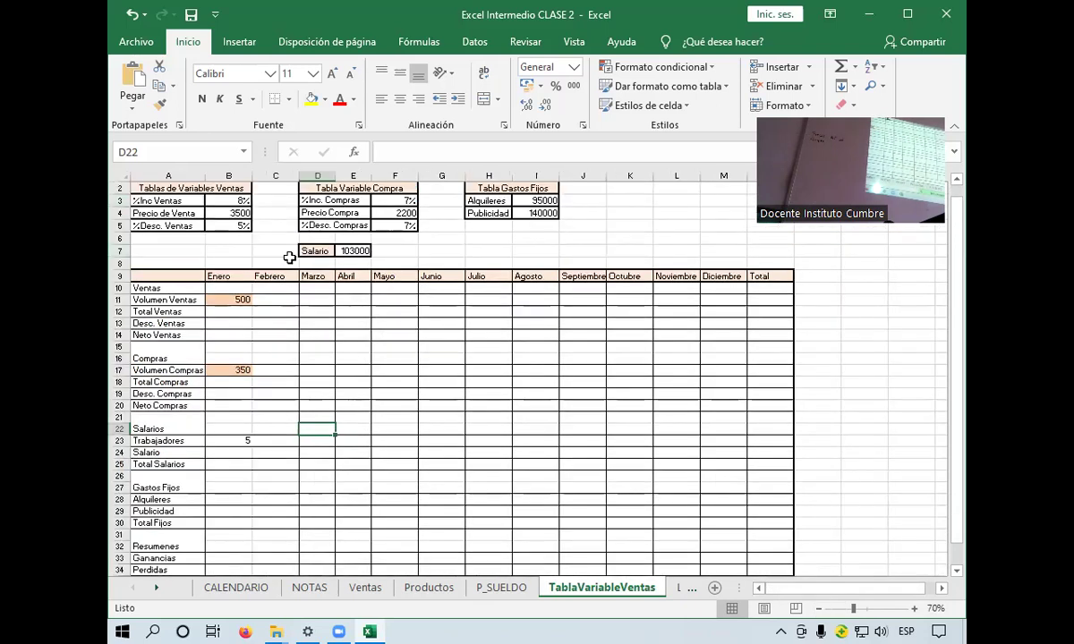
pyautogui.scroll(1, 289, 258)
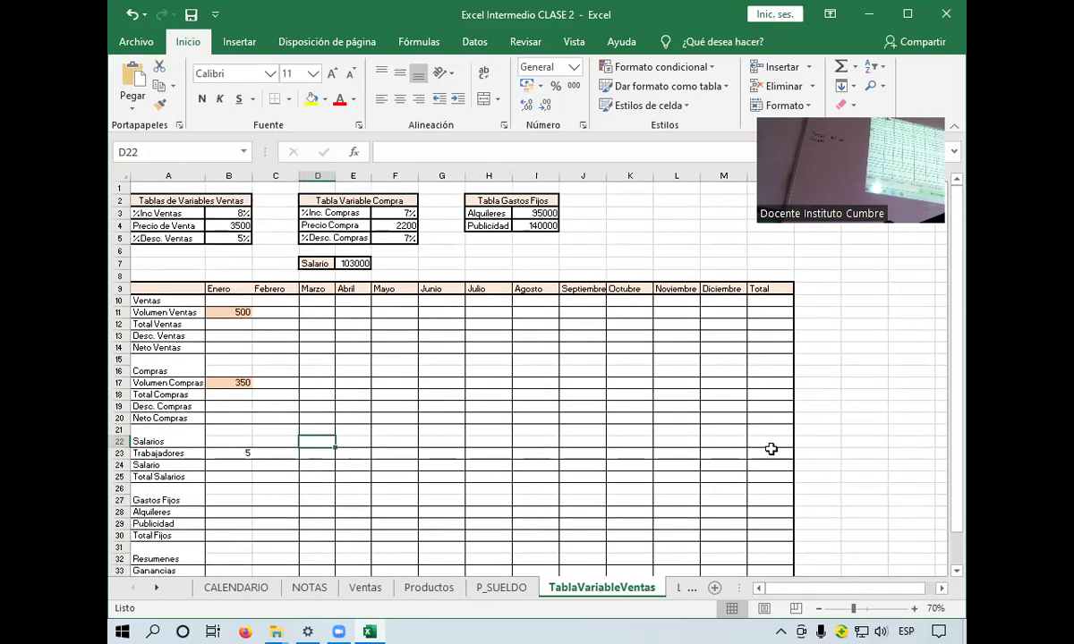
pyautogui.click(913, 607)
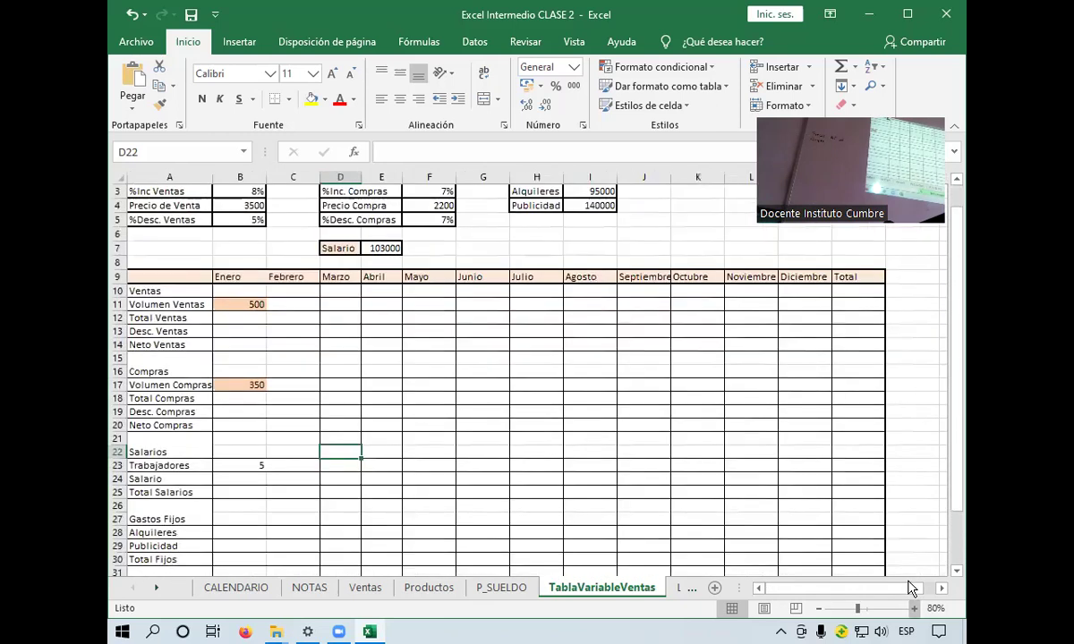
pyautogui.scroll(2, 478, 404)
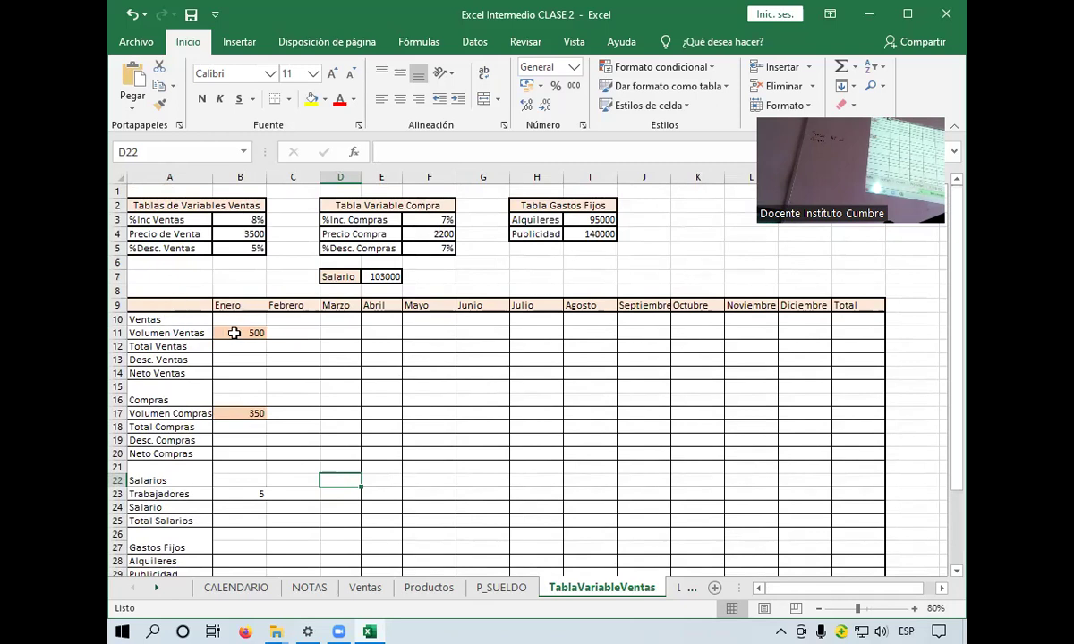
pyautogui.scroll(-4, 314, 352)
pyautogui.scroll(-3, 314, 353)
pyautogui.scroll(1, 314, 352)
pyautogui.scroll(3, 314, 352)
pyautogui.scroll(1, 314, 353)
pyautogui.scroll(2, 314, 353)
pyautogui.click(253, 221)
pyautogui.click(256, 236)
pyautogui.click(257, 251)
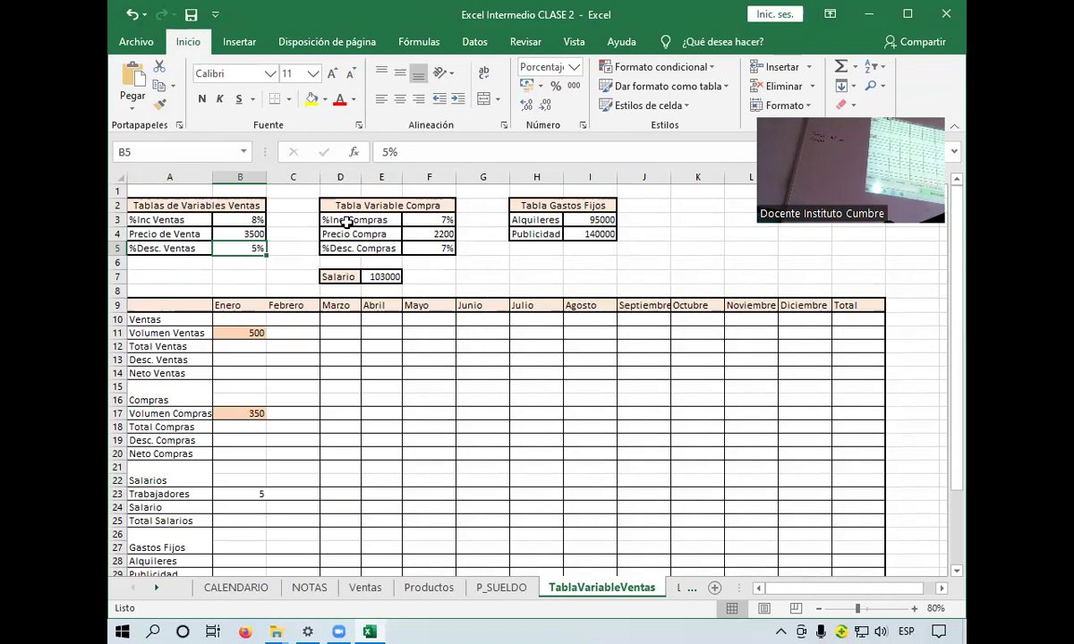
pyautogui.click(439, 220)
pyautogui.click(438, 234)
pyautogui.click(434, 249)
pyautogui.click(378, 276)
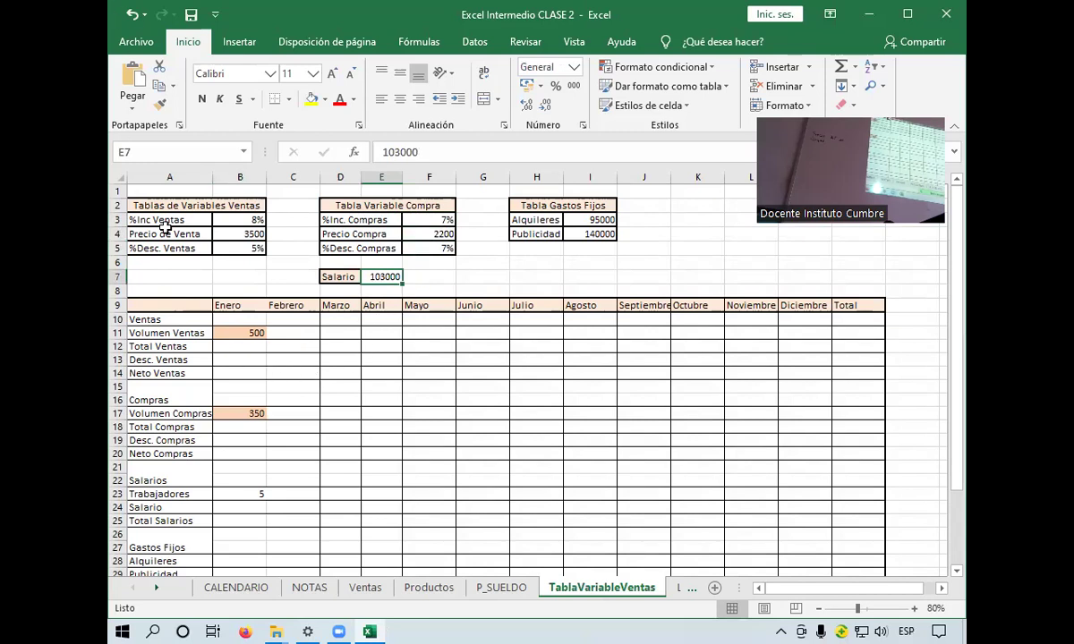
pyautogui.click(234, 315)
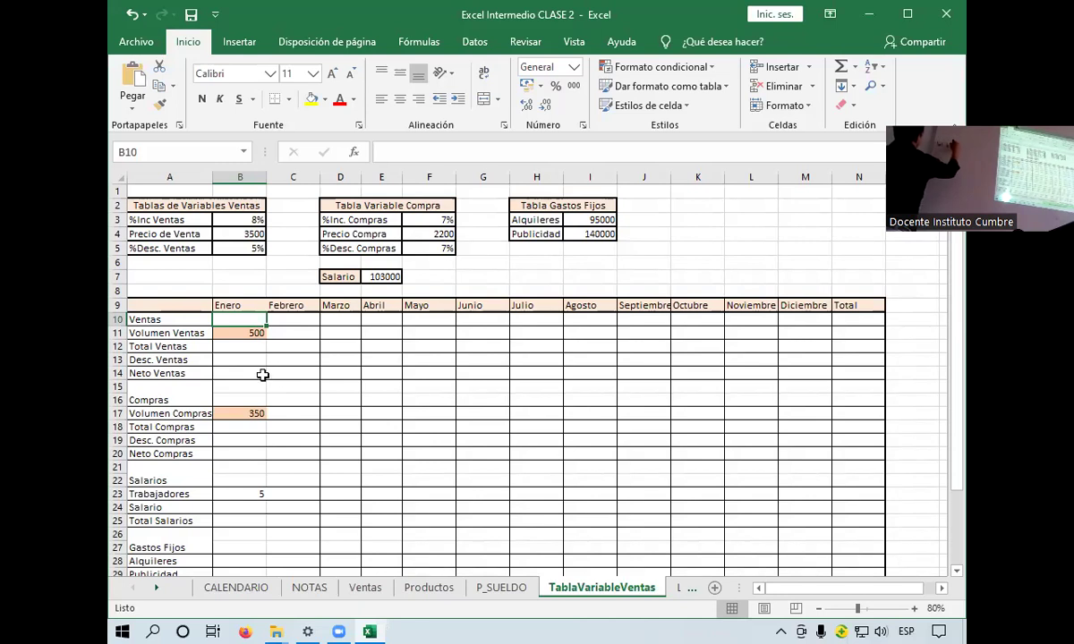
pyautogui.click(248, 331)
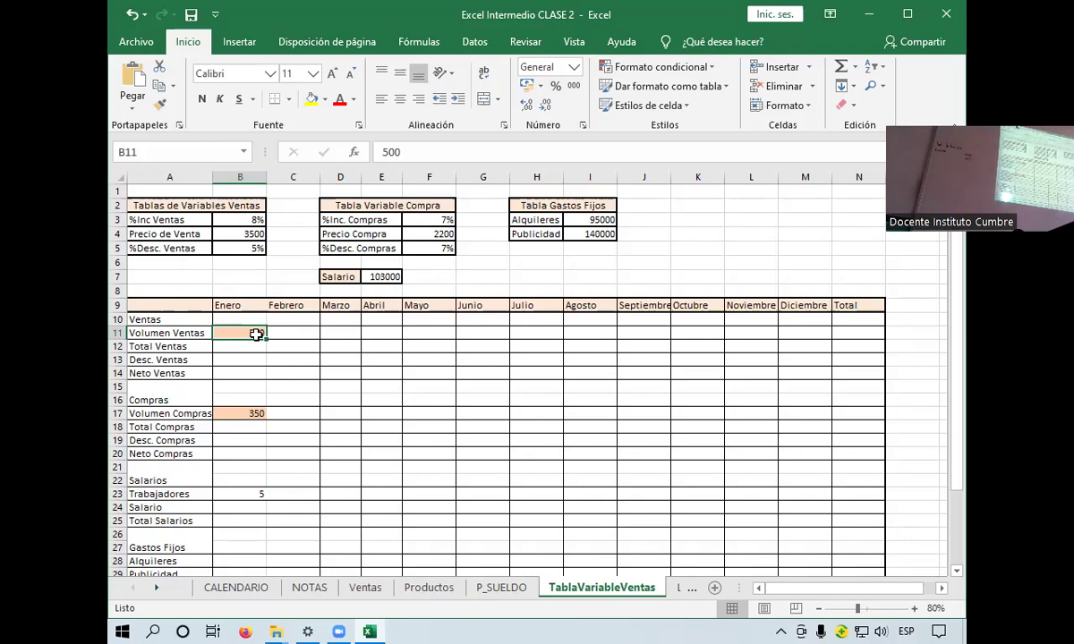
pyautogui.write('5')
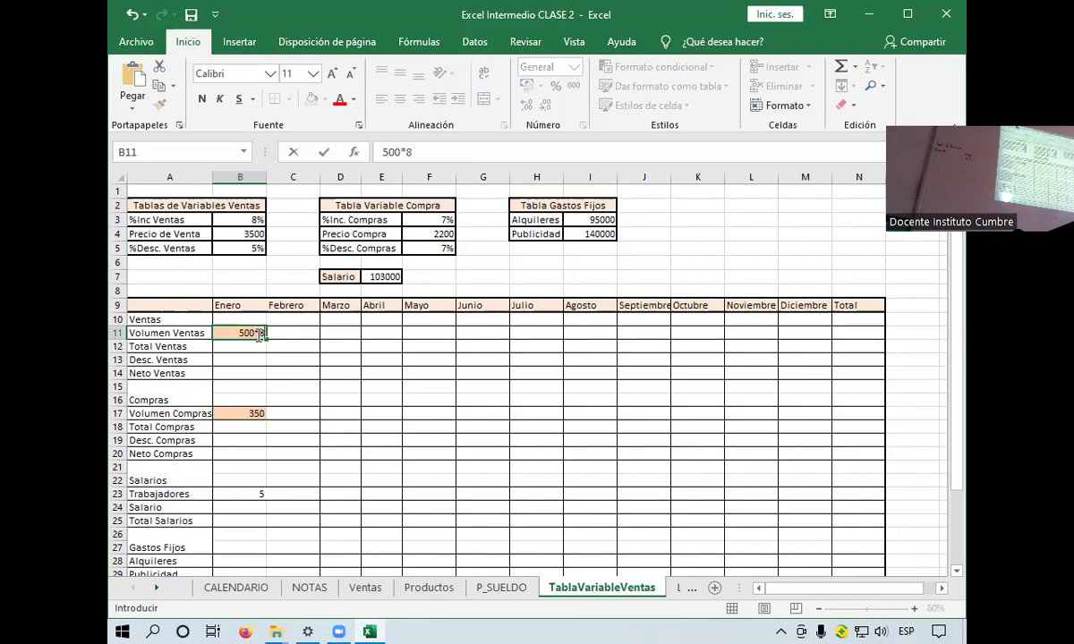
pyautogui.write('%')
pyautogui.press('BackSpace')
pyautogui.click(290, 333)
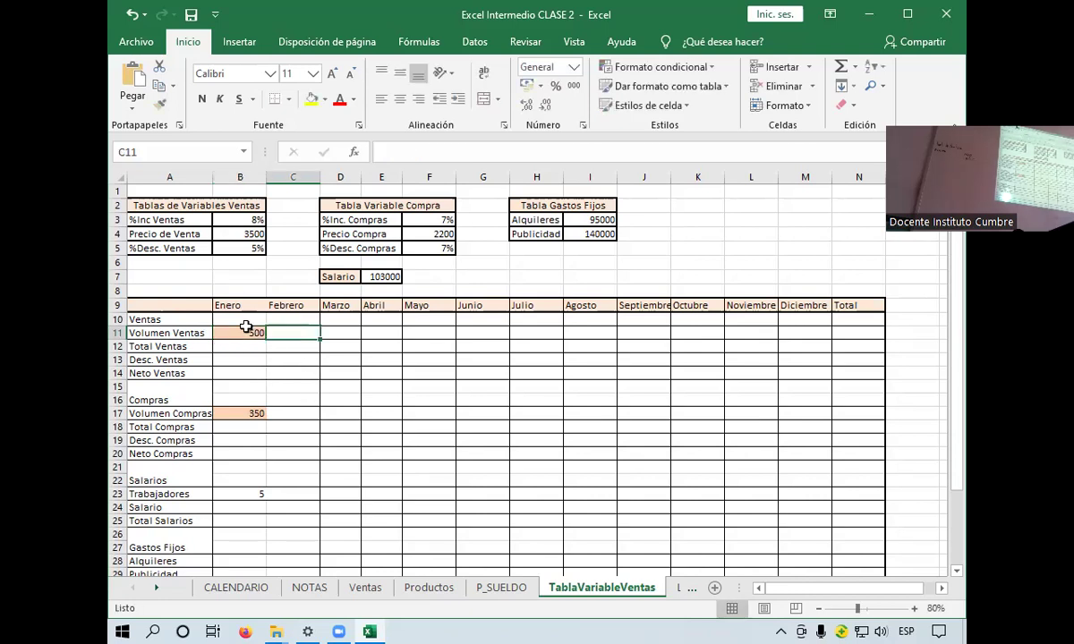
pyautogui.click(248, 332)
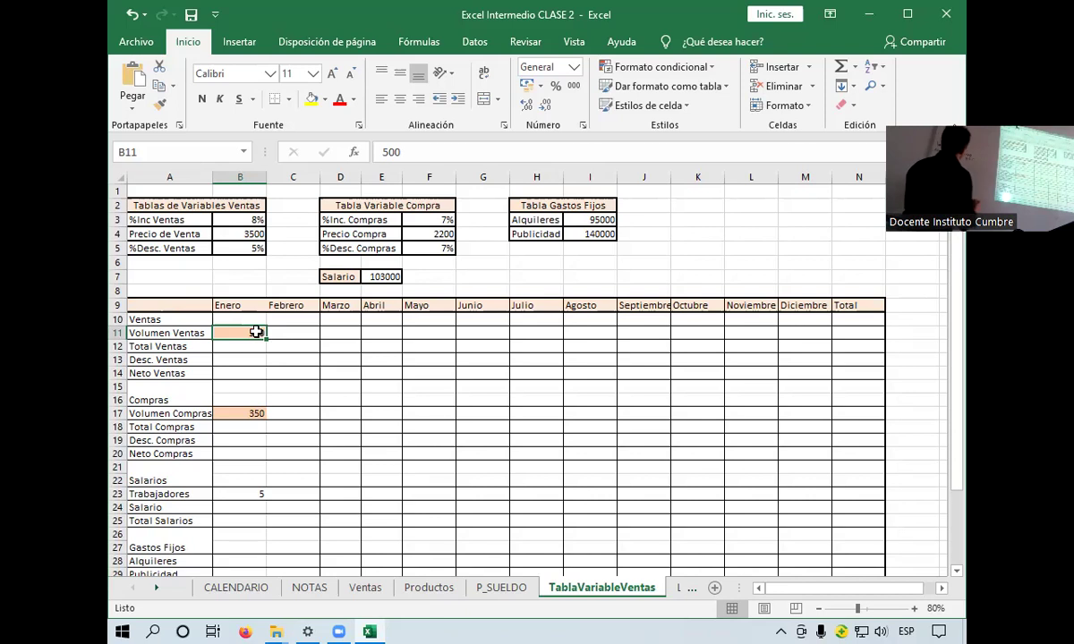
pyautogui.click(281, 334)
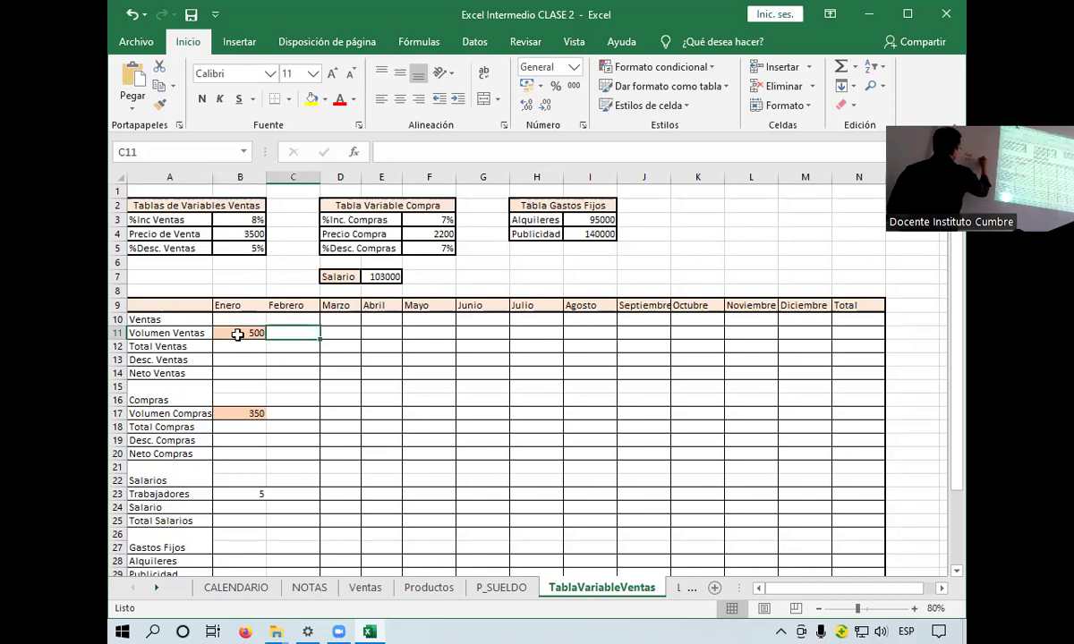
pyautogui.click(240, 333)
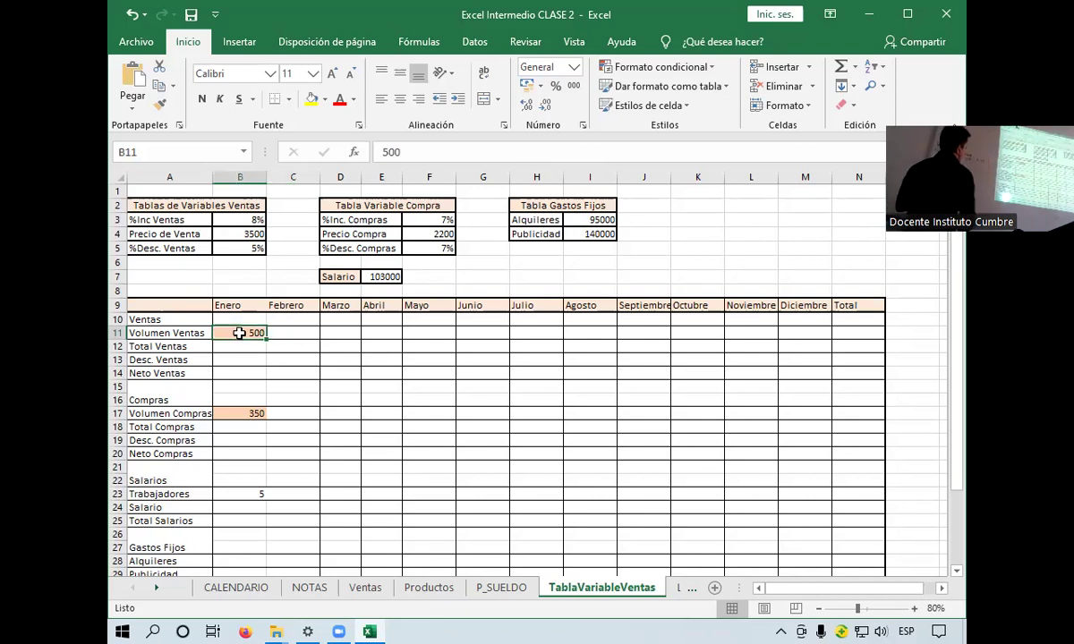
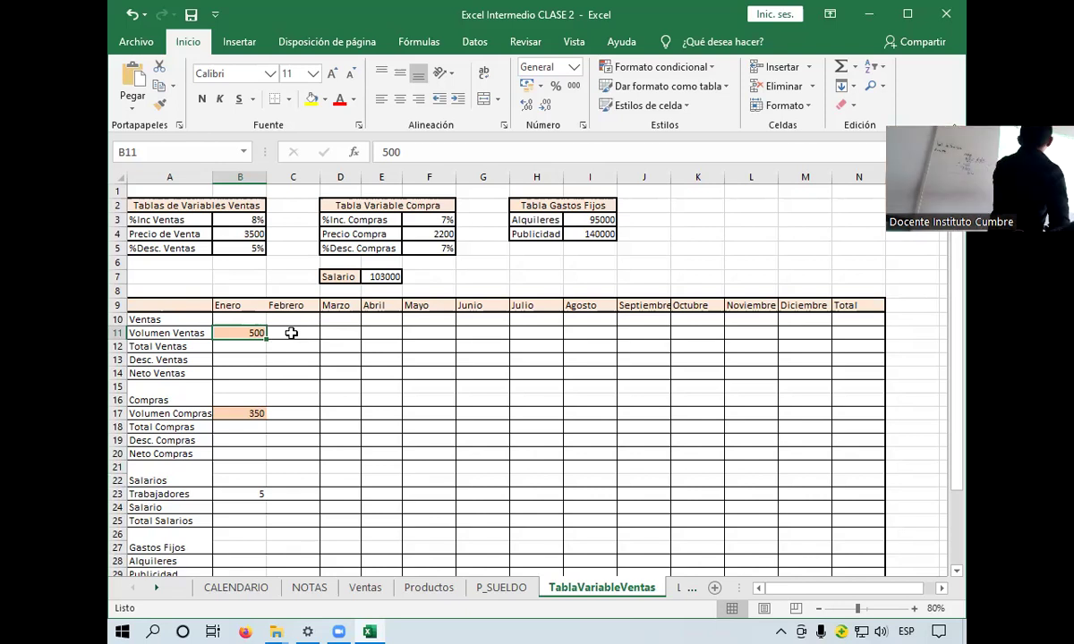
# Enter =+B11*B3+B11 in C11 so Febrero's volume grows Enero's 500 by 8% to 540
pyautogui.click(291, 333)
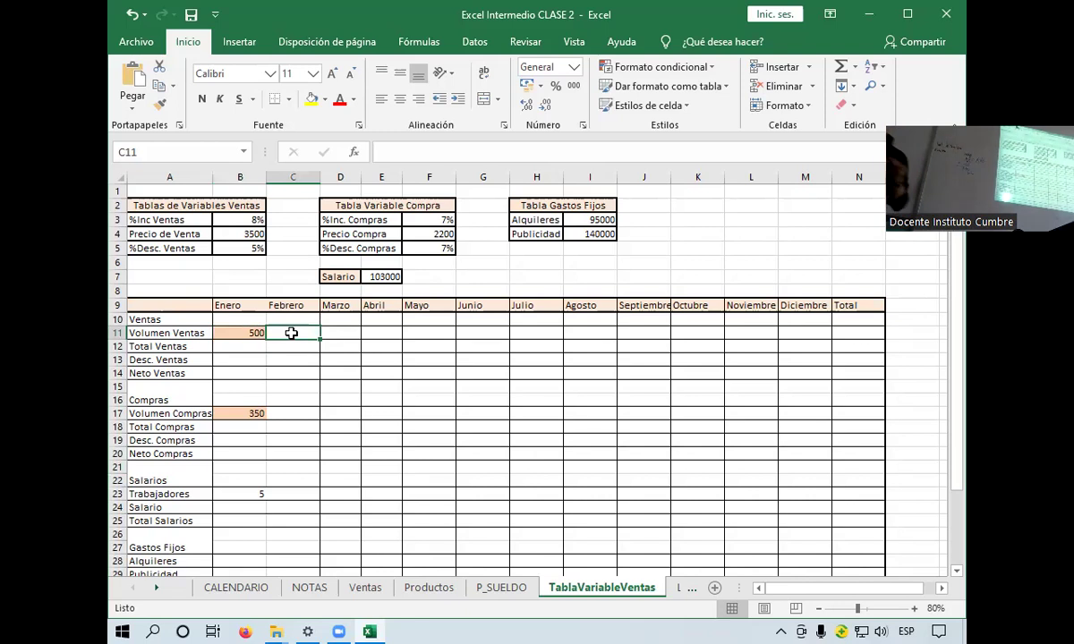
pyautogui.write('+')
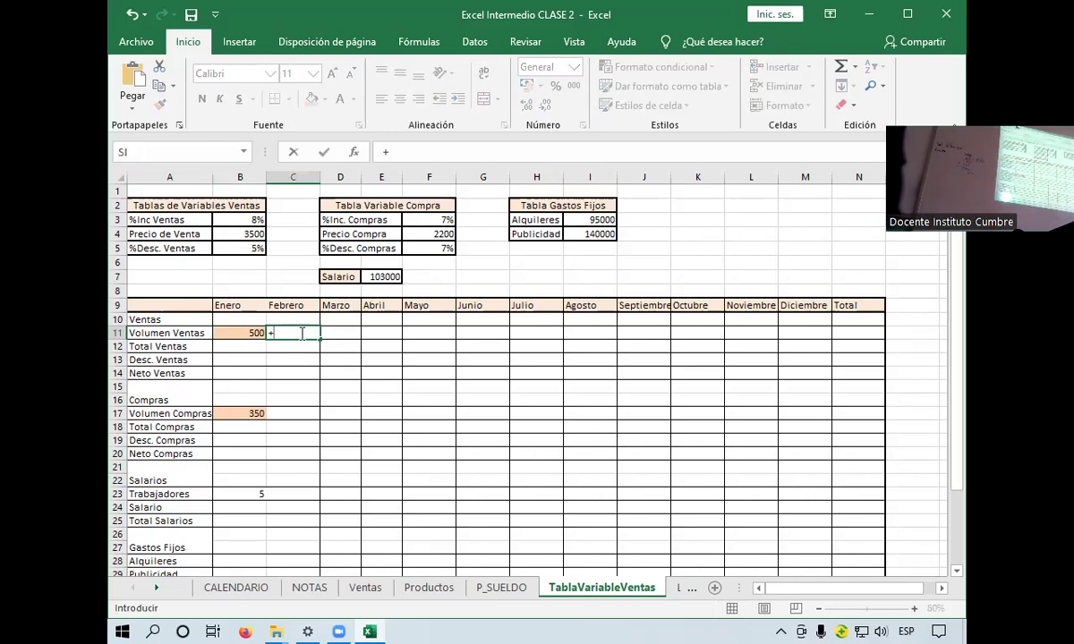
pyautogui.click(239, 332)
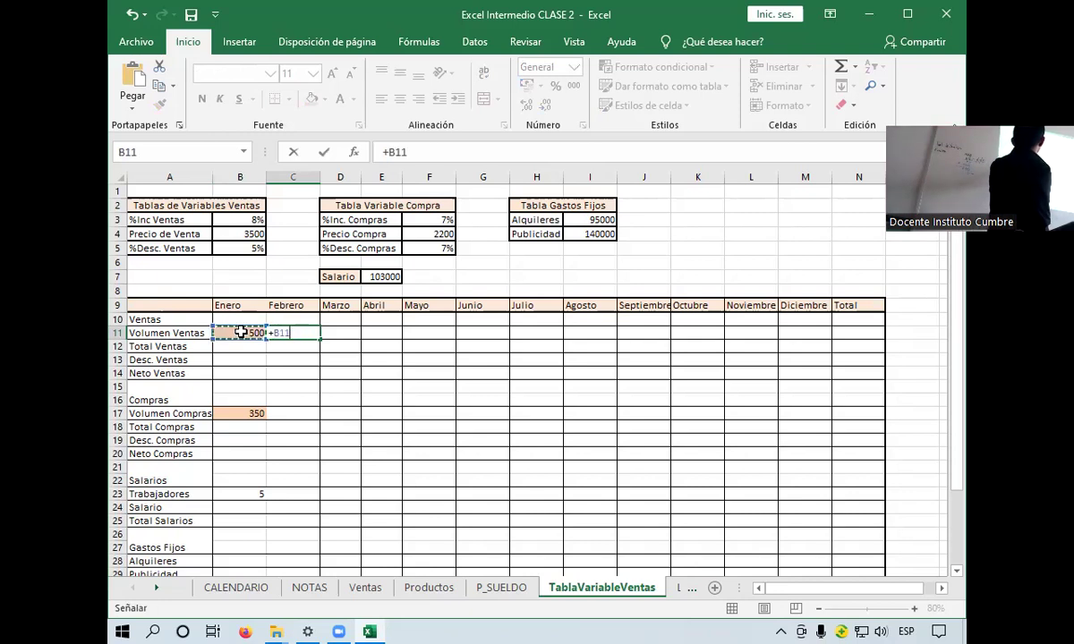
pyautogui.write('*')
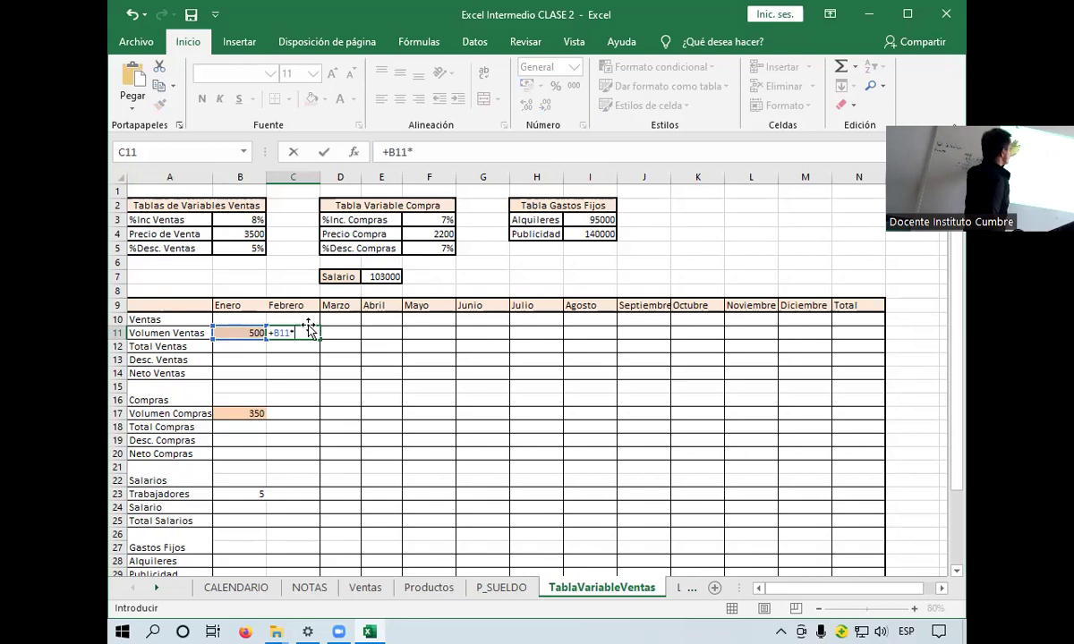
pyautogui.click(240, 219)
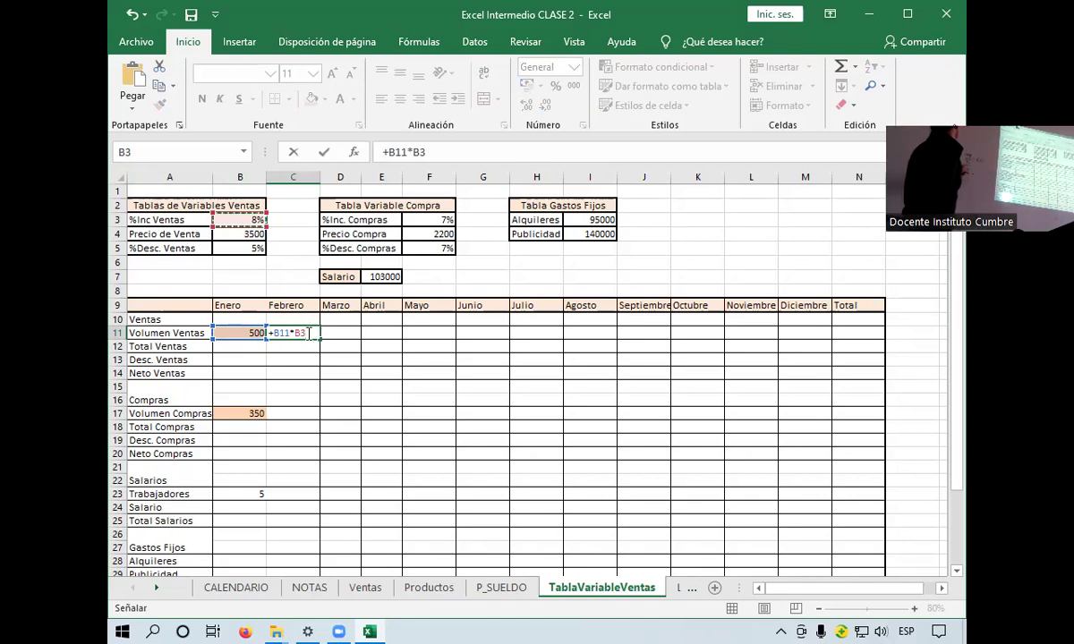
pyautogui.write('+')
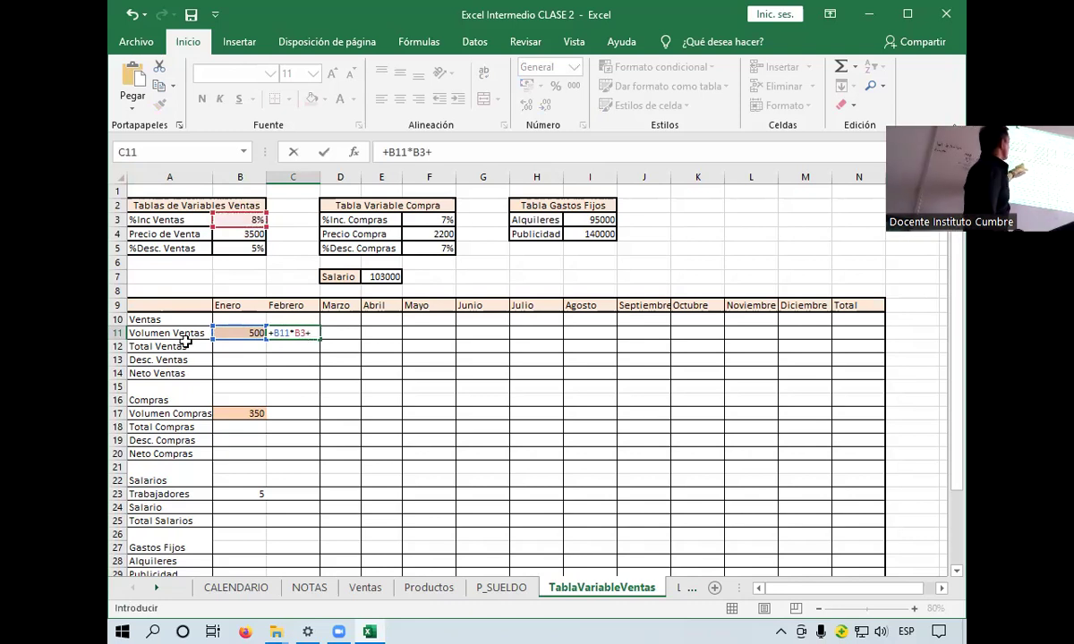
pyautogui.click(232, 335)
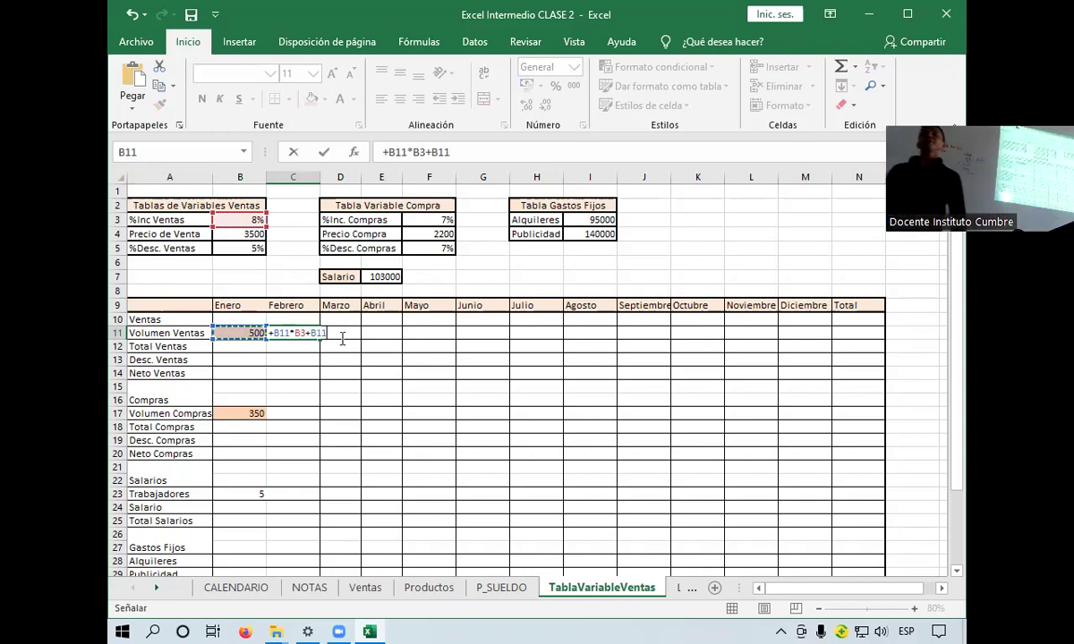
pyautogui.press('Return')
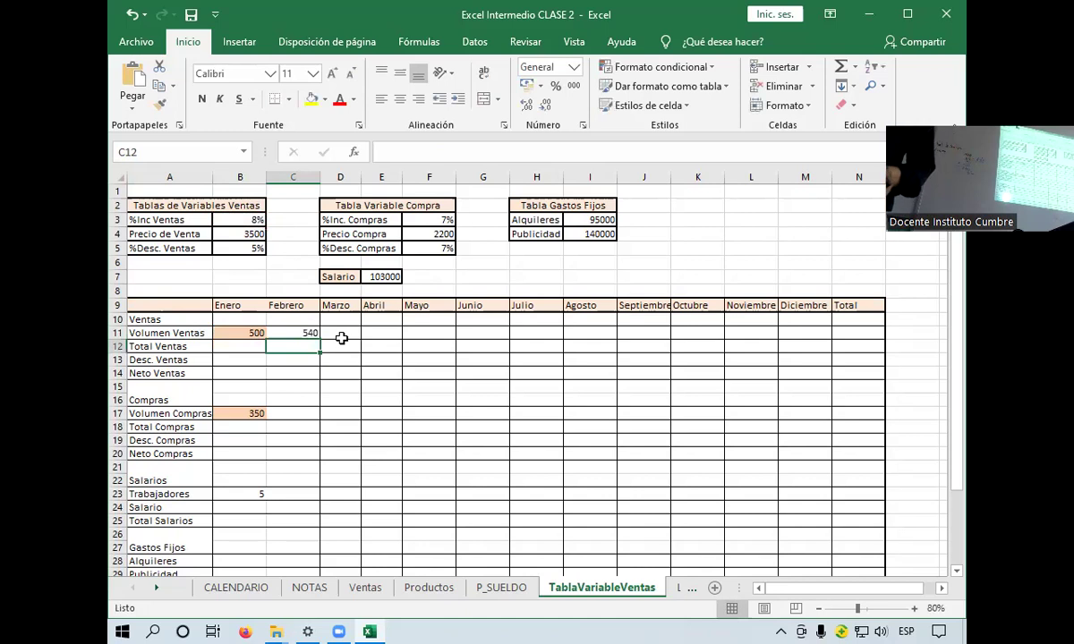
# Fill C11's volume formula into Marzo (D11) and check the copy, which also shows 540
pyautogui.click(298, 330)
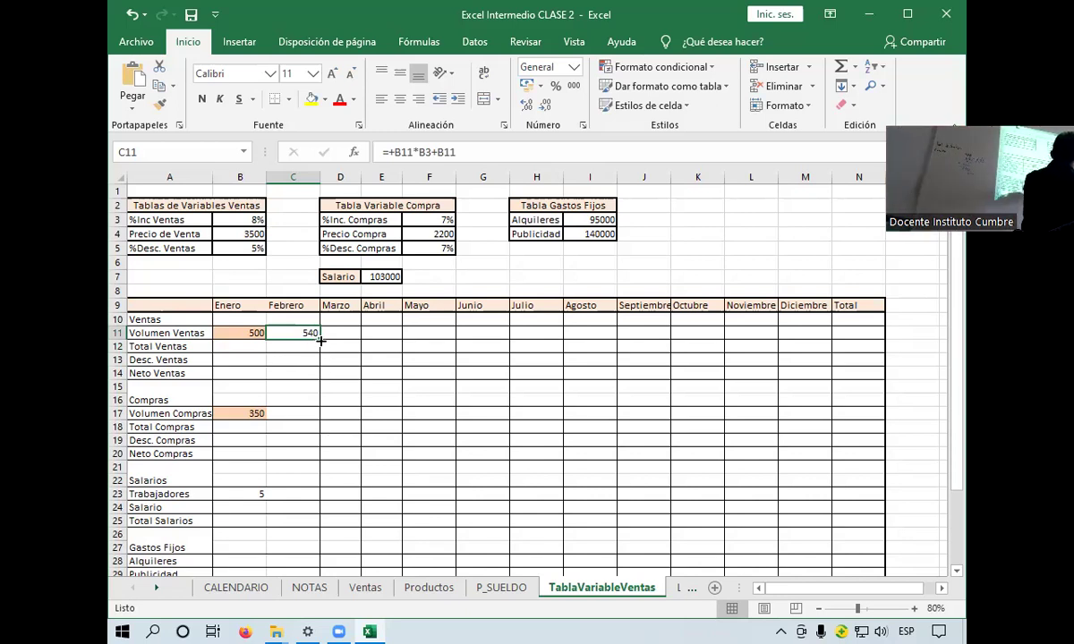
pyautogui.moveTo(314, 340); pyautogui.dragTo(356, 336)
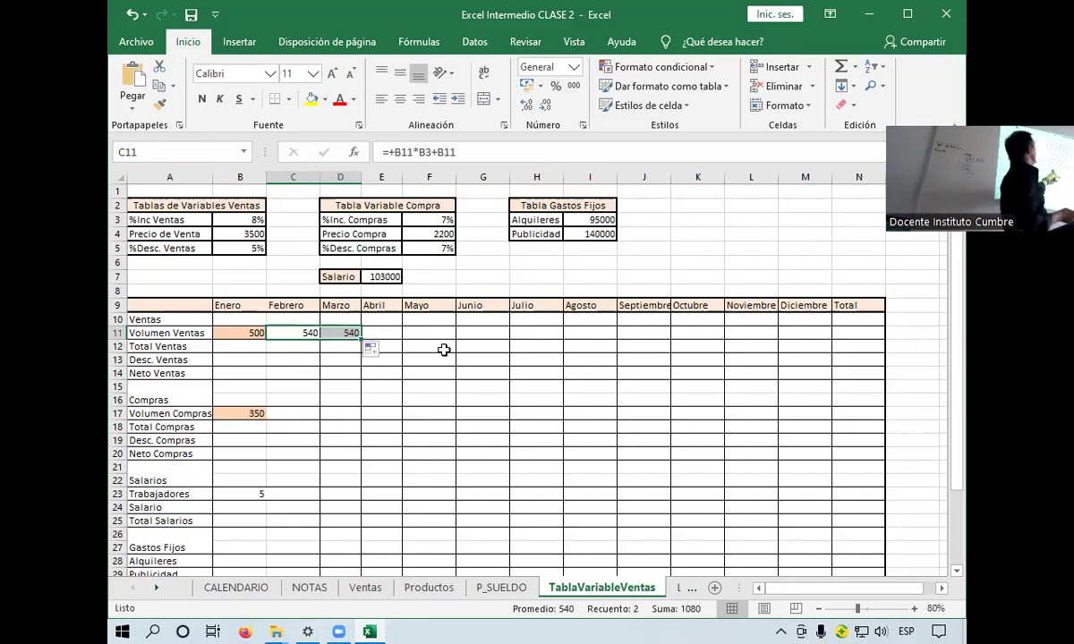
pyautogui.click(348, 333)
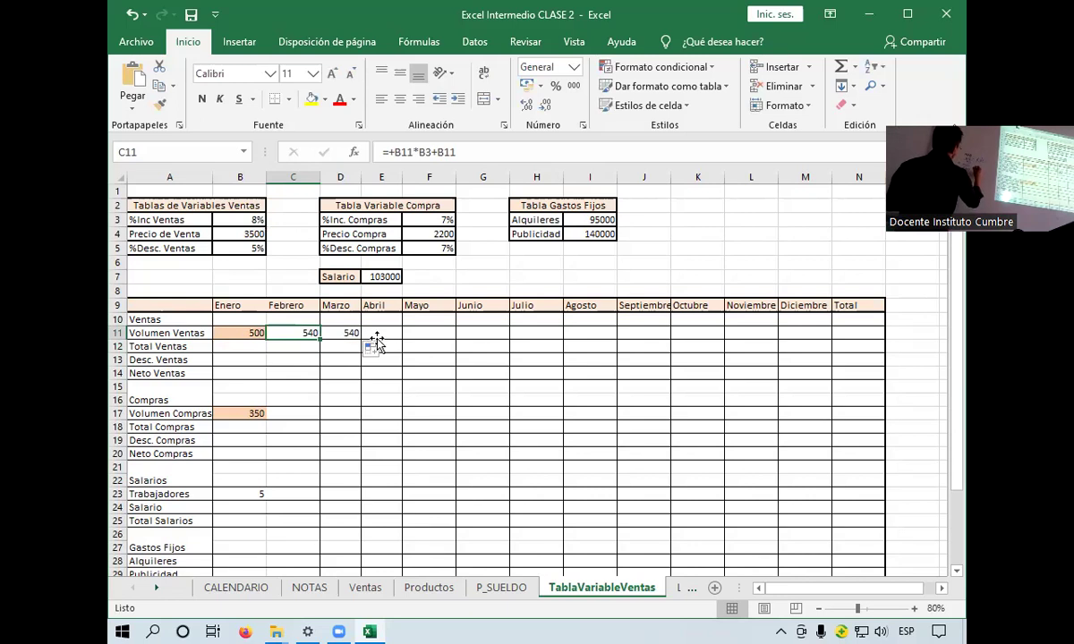
pyautogui.click(376, 338)
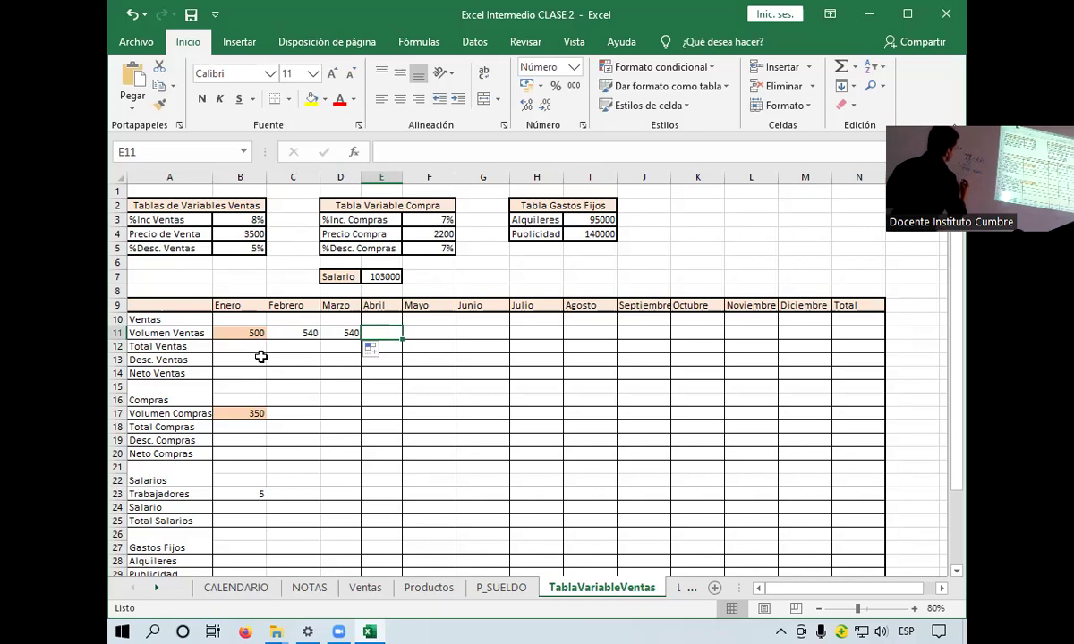
pyautogui.click(354, 334)
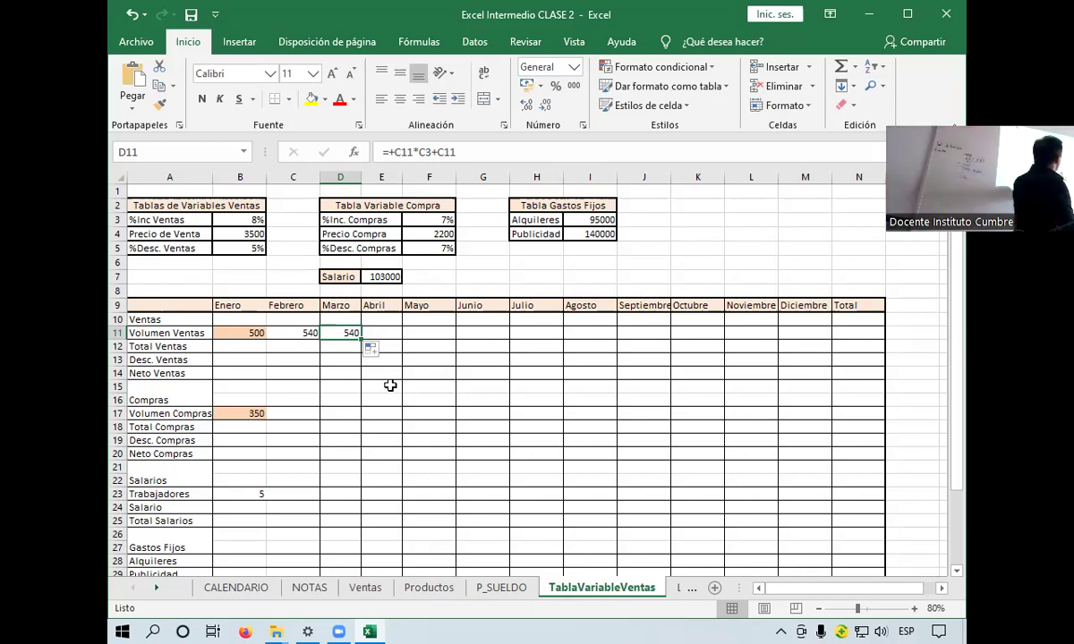
# Extend the volume formula into Abril and Mayo (E11:F11), then undo the fill into row 12
pyautogui.moveTo(360, 334); pyautogui.dragTo(395, 342)
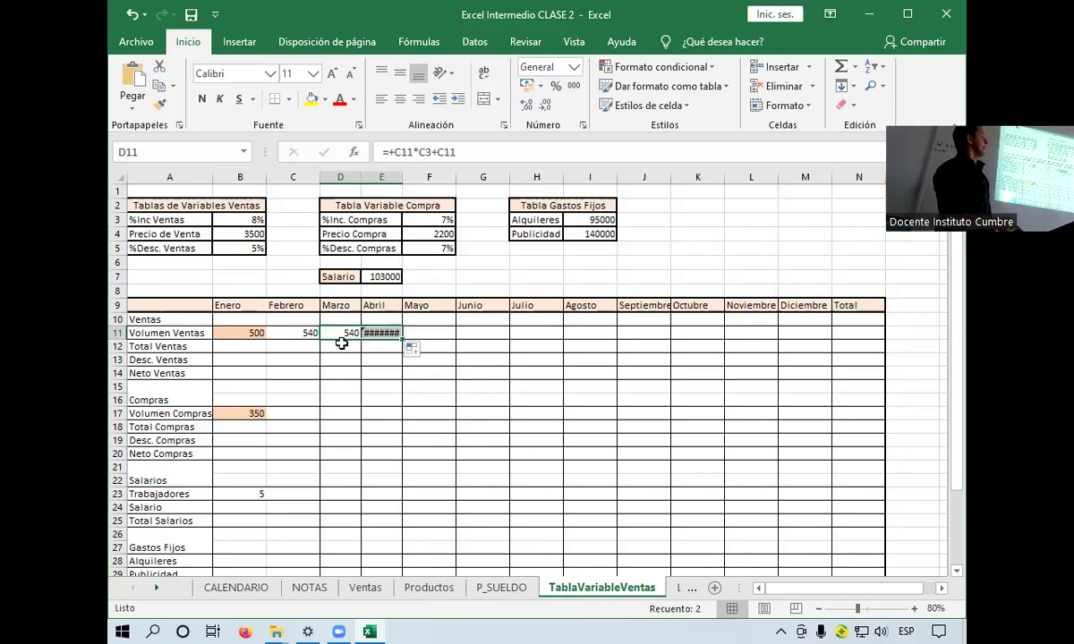
pyautogui.moveTo(402, 339); pyautogui.dragTo(452, 342)
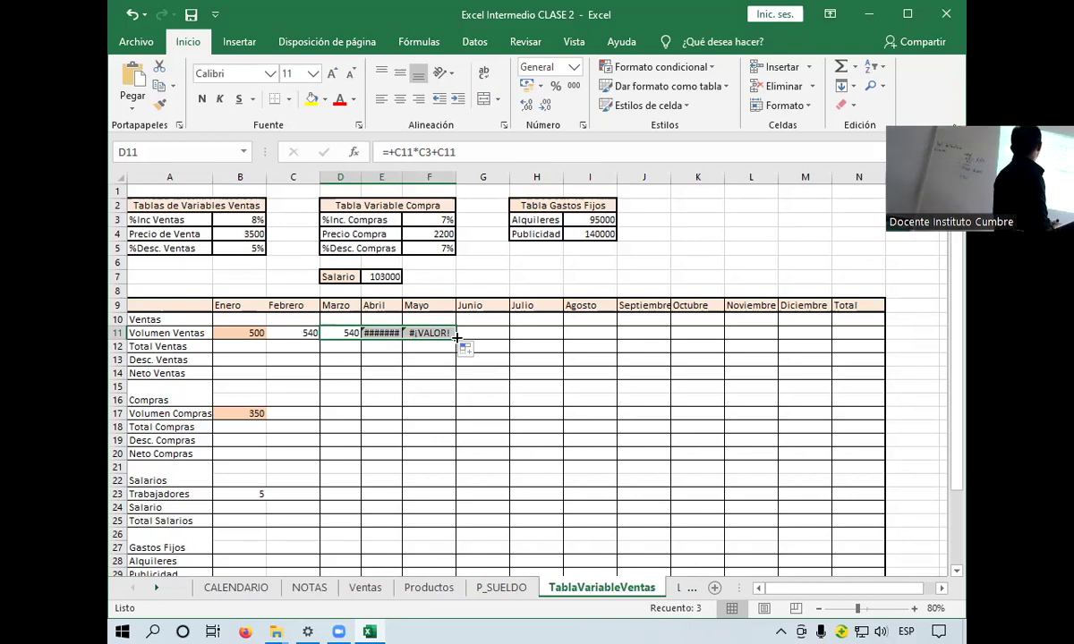
pyautogui.moveTo(457, 337); pyautogui.dragTo(450, 352)
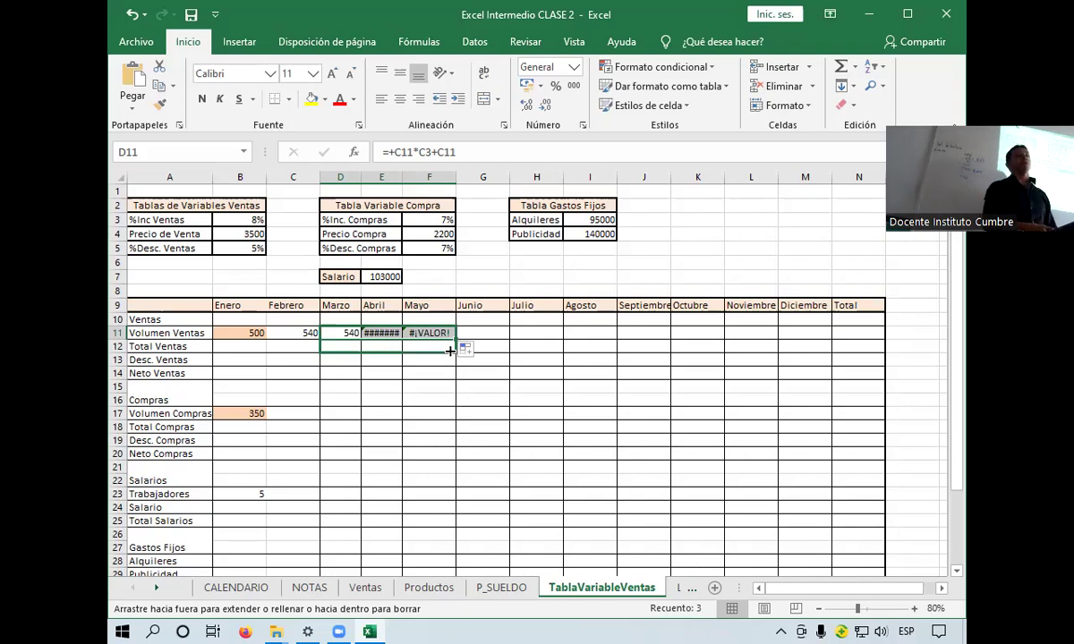
pyautogui.moveTo(450, 352); pyautogui.dragTo(453, 355)
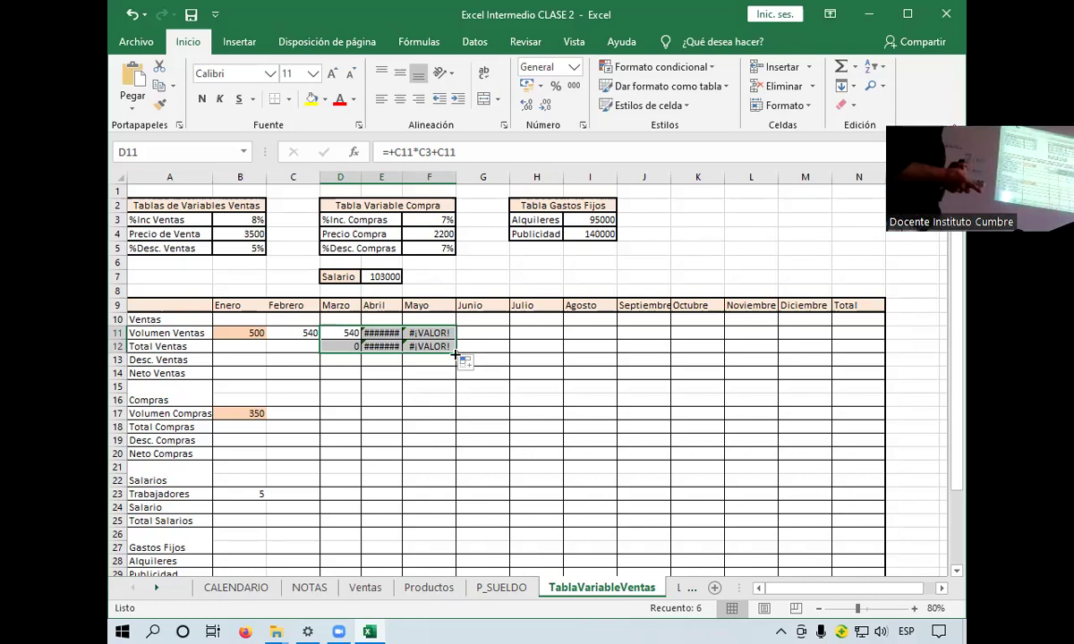
pyautogui.click(132, 15)
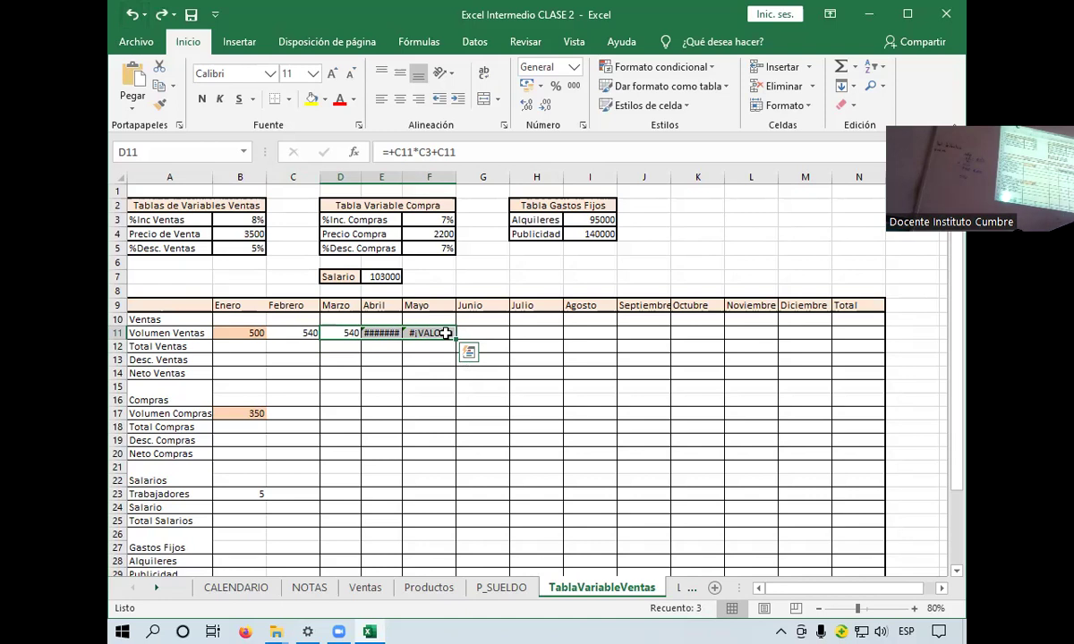
# Step through D11:F11 and open Mayo's formula =+E11*E3+E11 to inspect its references
pyautogui.press('Return')
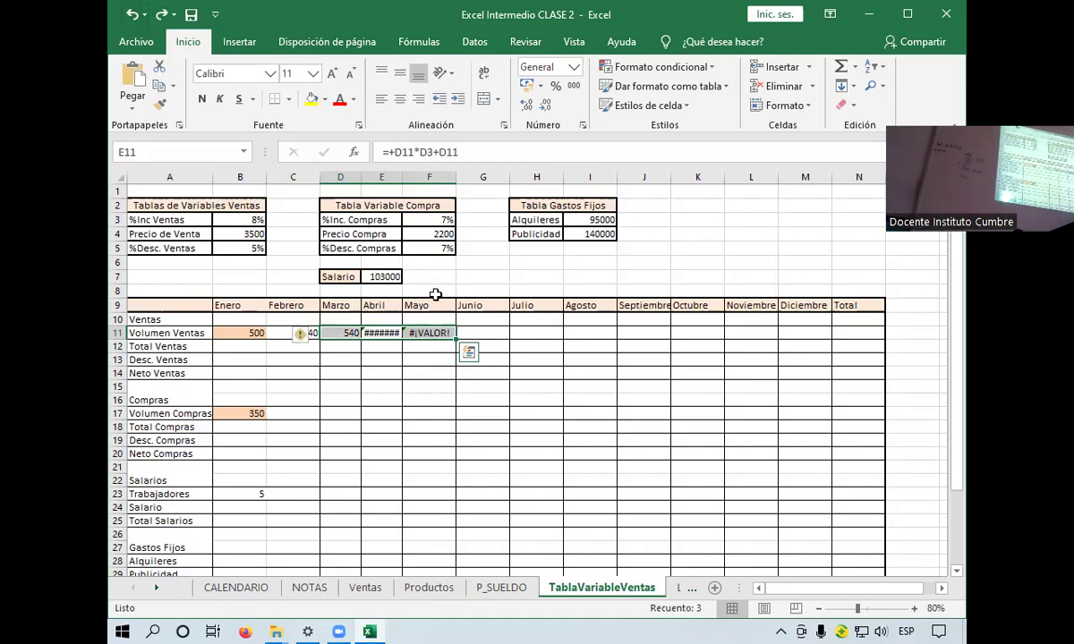
pyautogui.press('Return')
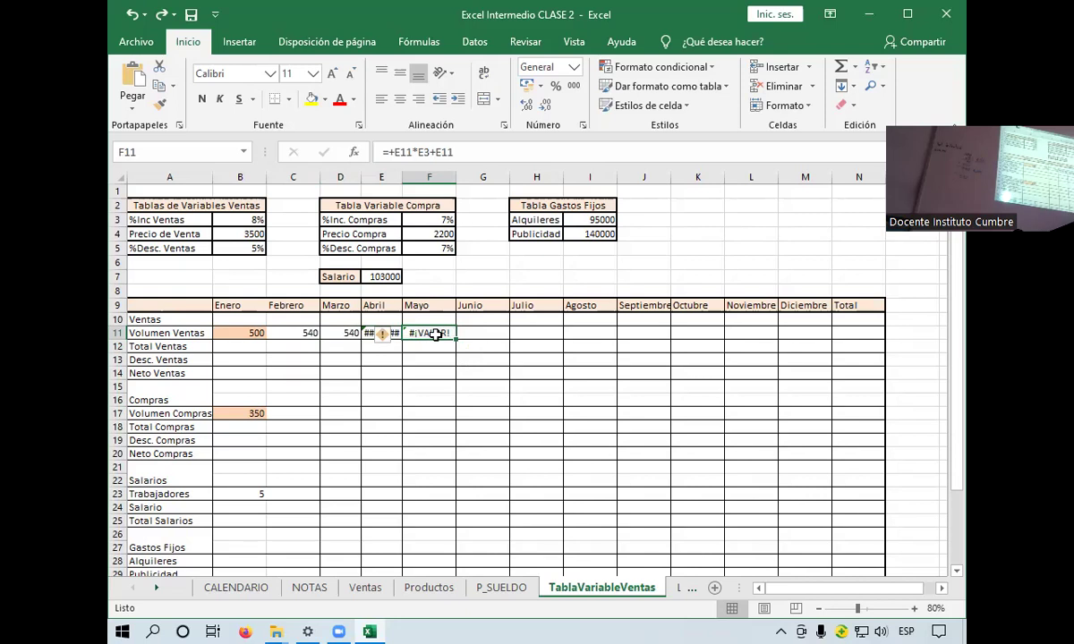
pyautogui.press('Return')
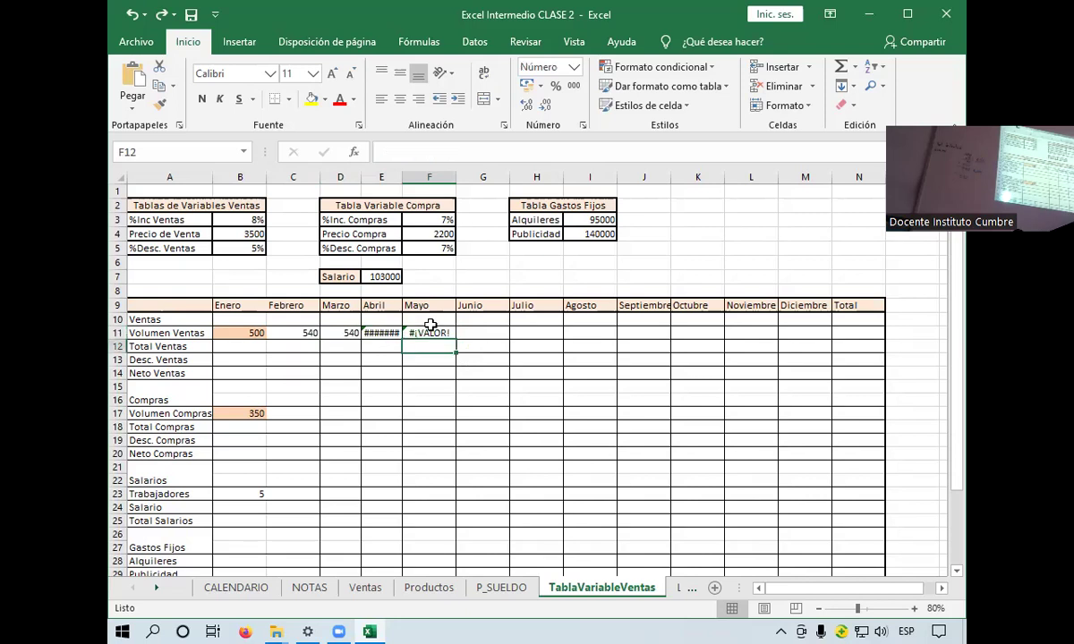
pyautogui.doubleClick(435, 333)
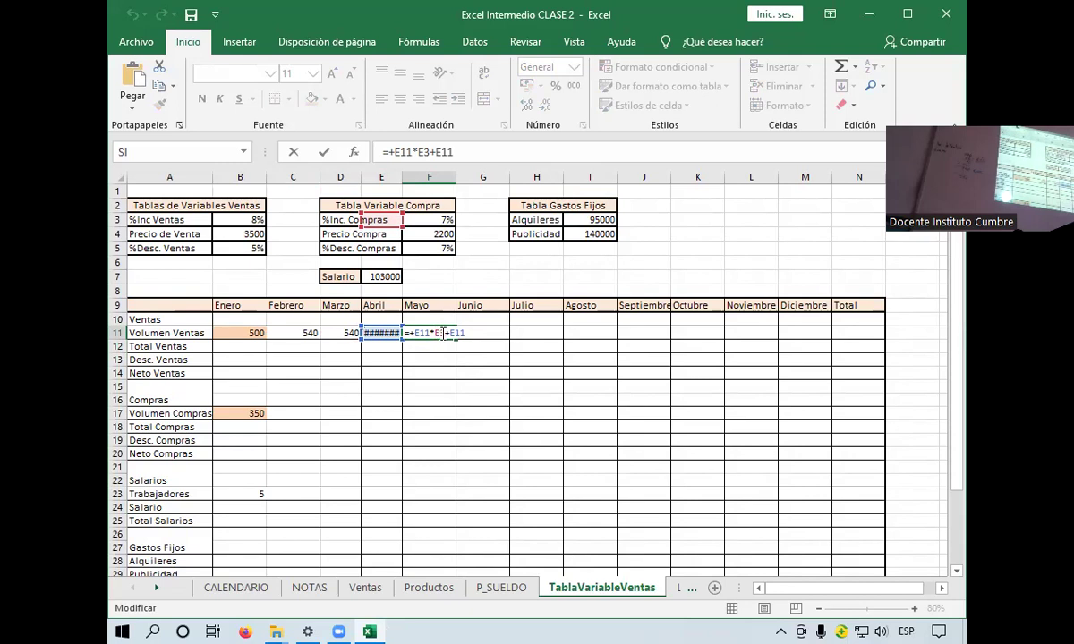
# Edit Mayo's F11 formula, repointing an inserted reference to H11, and commit it
pyautogui.doubleClick(442, 332)
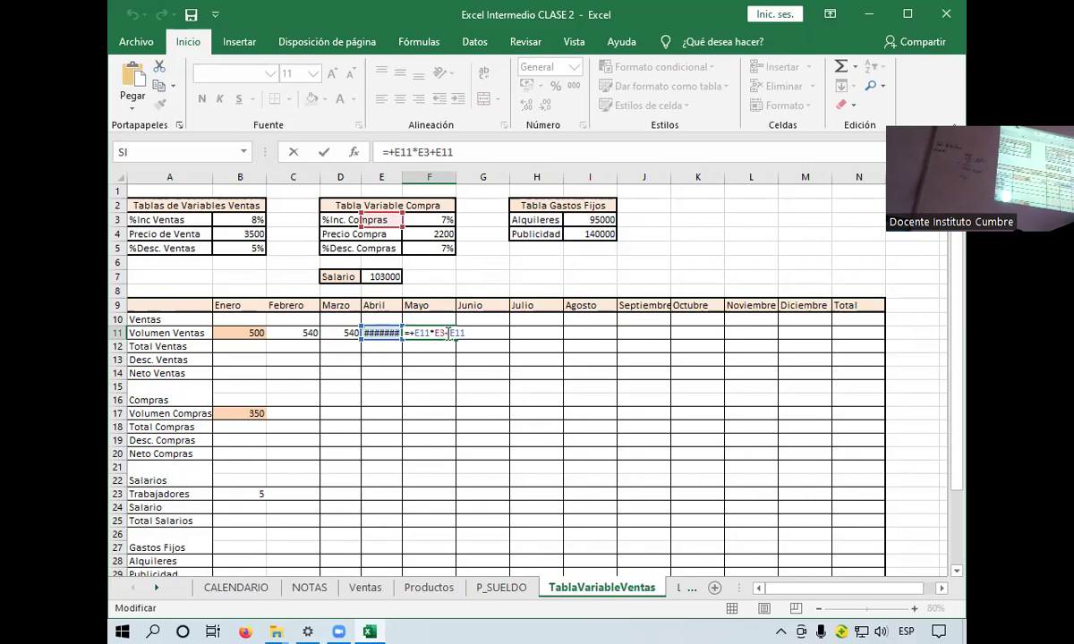
pyautogui.click(348, 334)
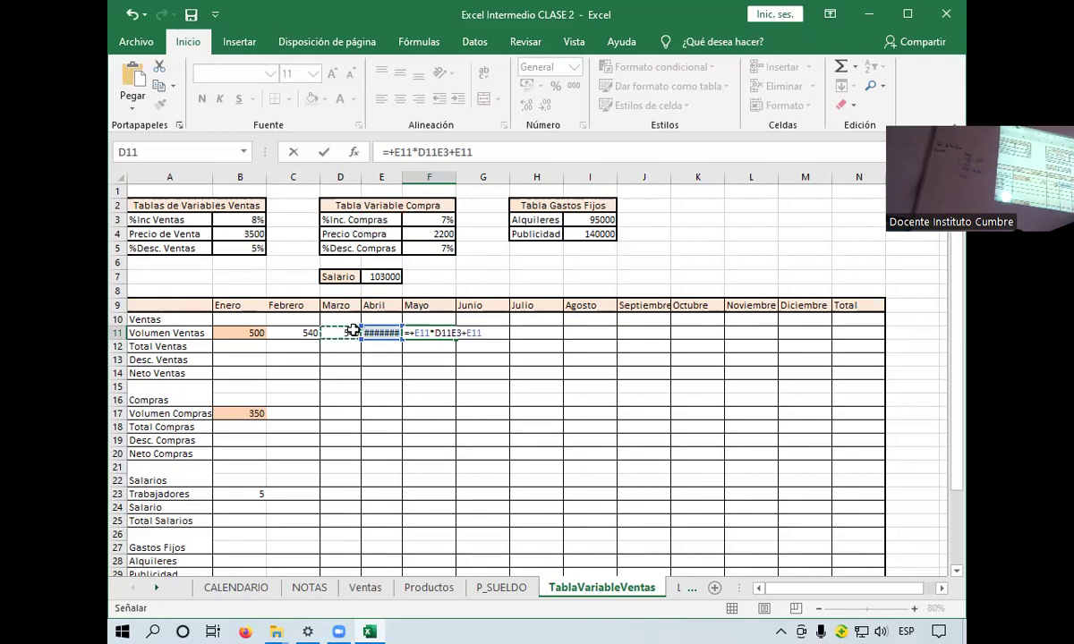
pyautogui.click(525, 334)
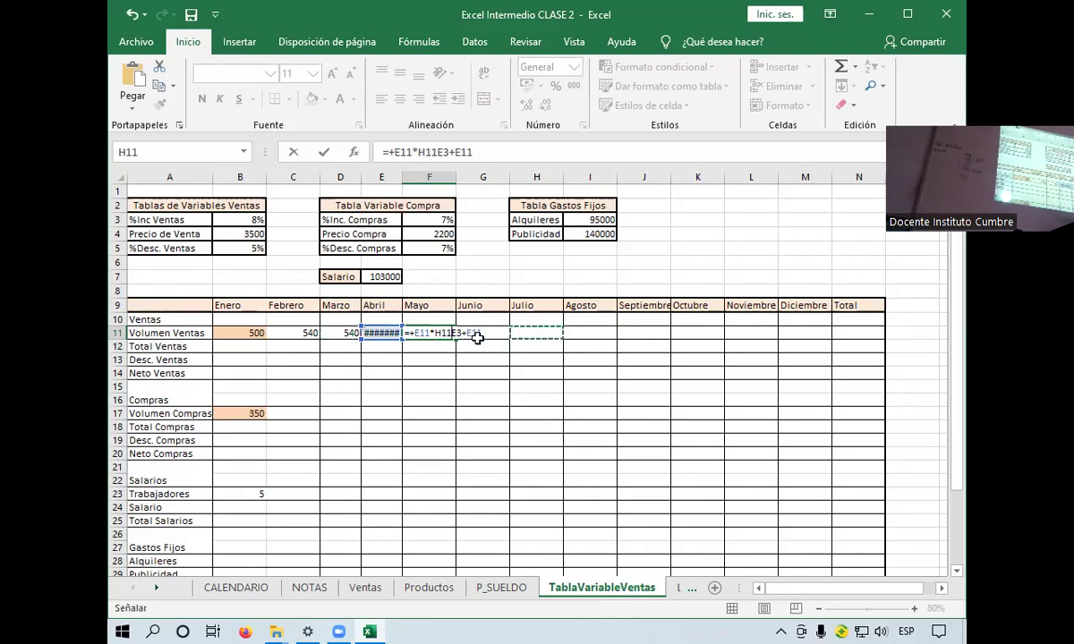
pyautogui.press('Return')
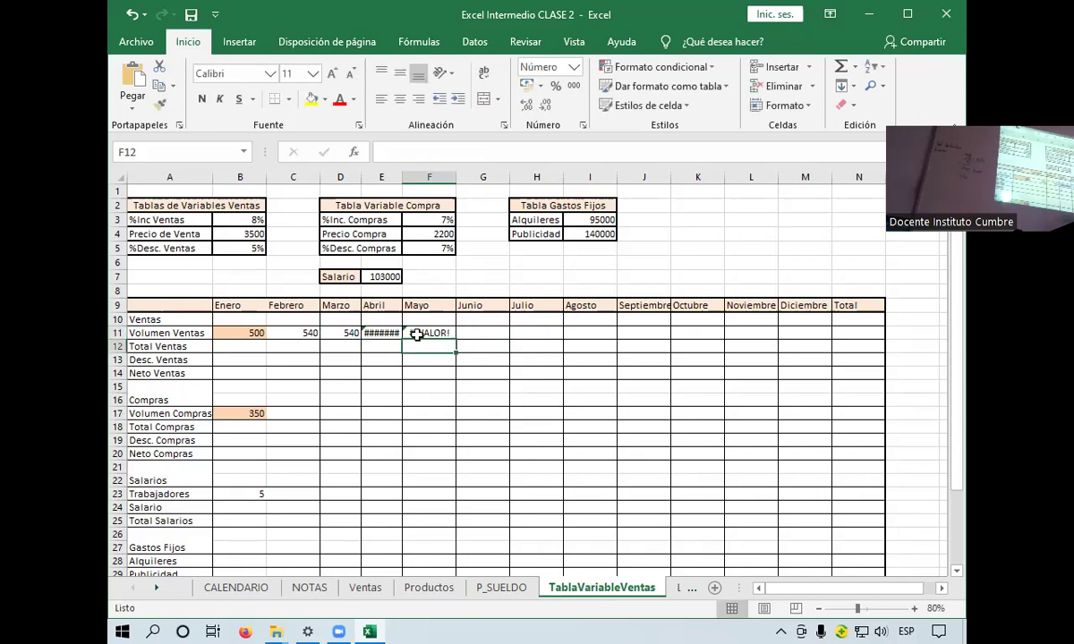
# Edit Marzo's D11 formula to insert a G11 reference and commit it
pyautogui.click(351, 333)
pyautogui.doubleClick(351, 333)
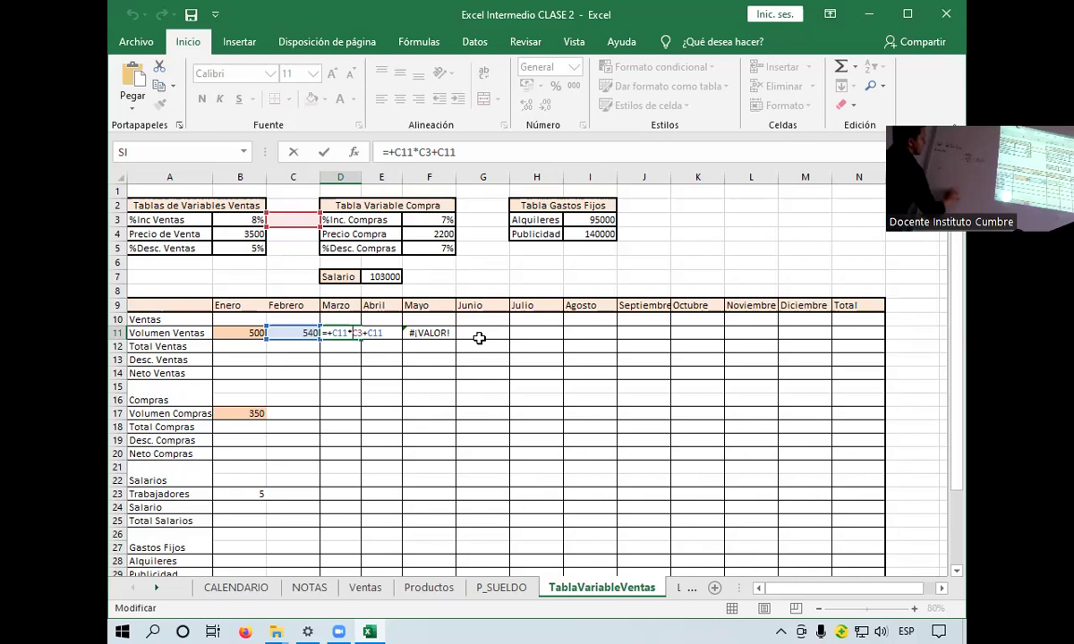
pyautogui.click(480, 336)
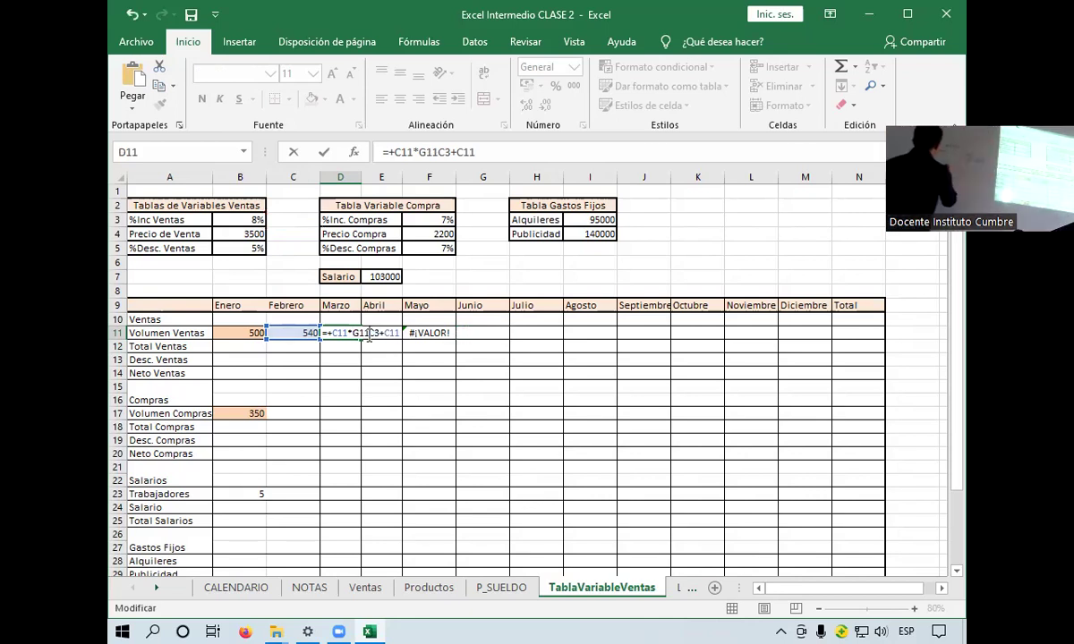
pyautogui.press('Return')
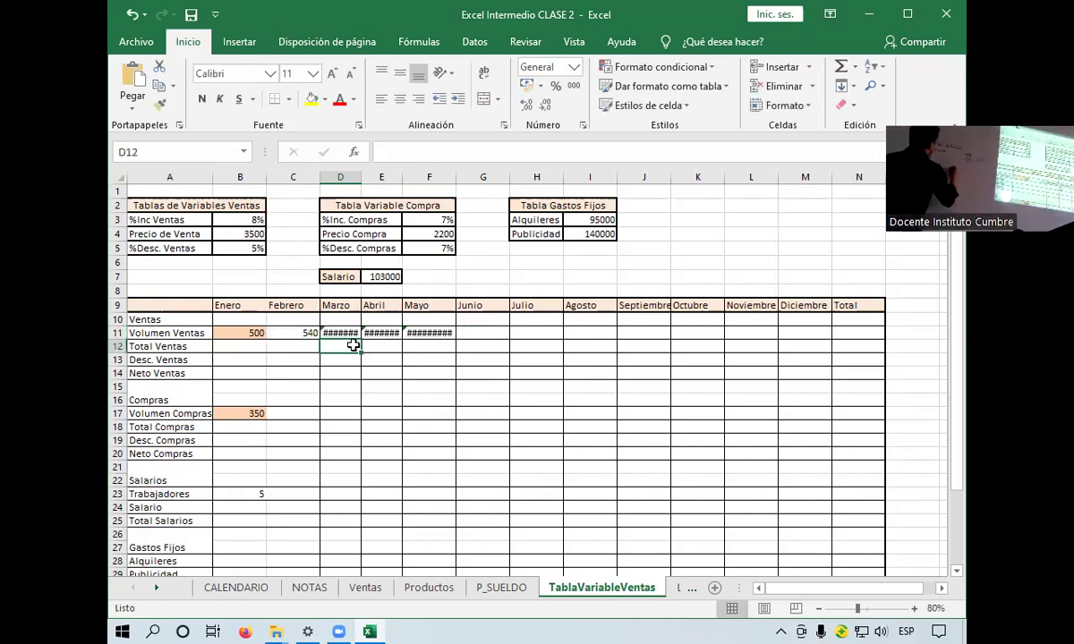
pyautogui.click(469, 332)
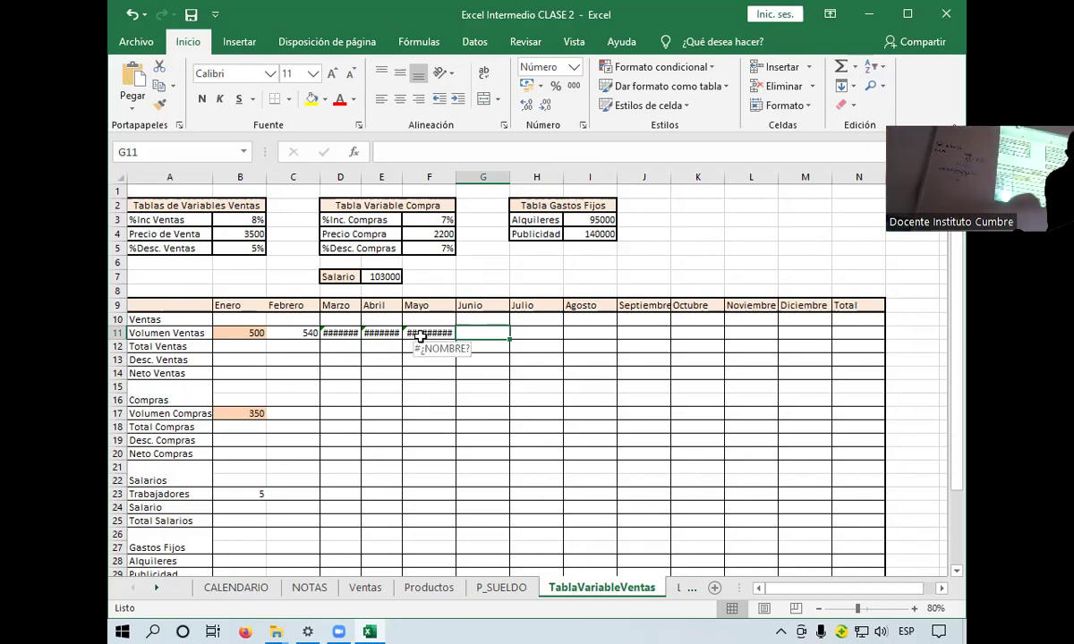
# Paste the formula across D11:F11, then delete the faulty Marzo to Mayo formulas
pyautogui.click(320, 332)
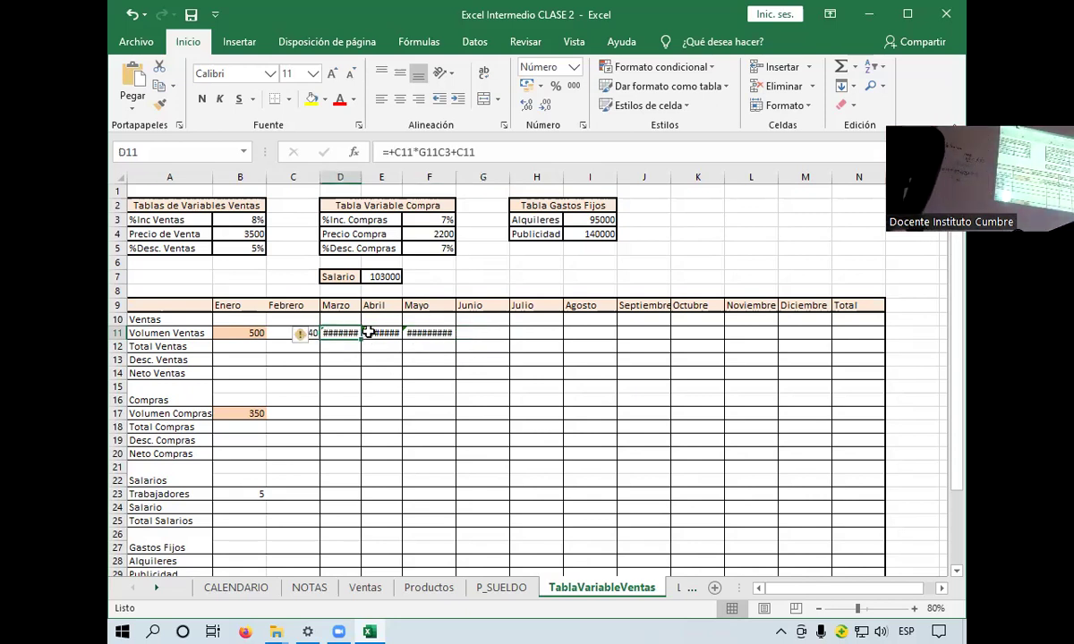
pyautogui.moveTo(321, 332); pyautogui.dragTo(431, 333)
pyautogui.hotkey('ctrl', 'v')
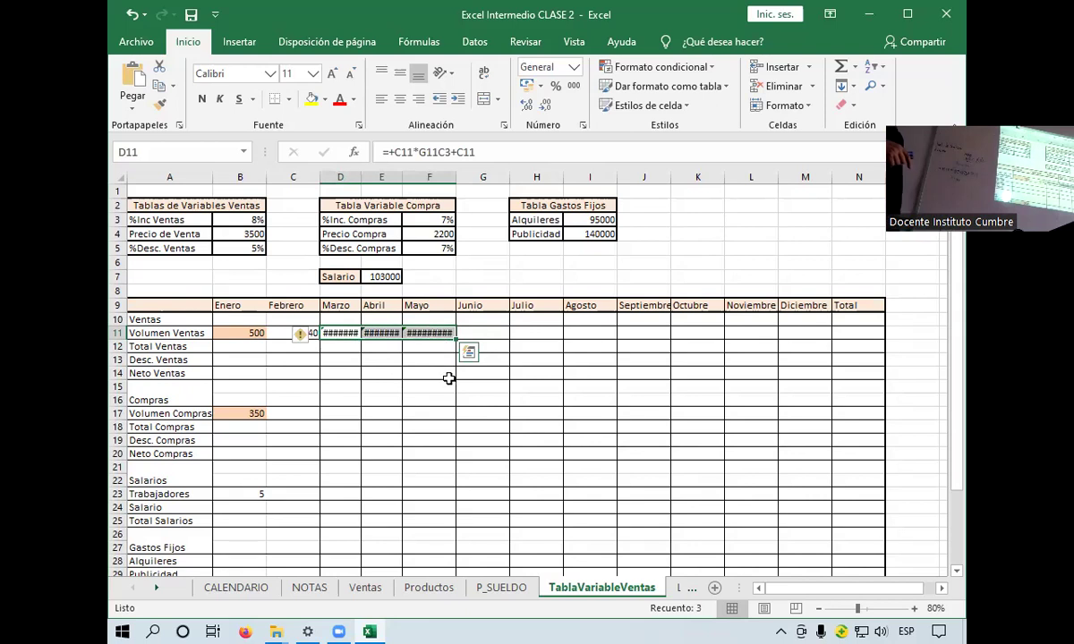
pyautogui.press('Escape')
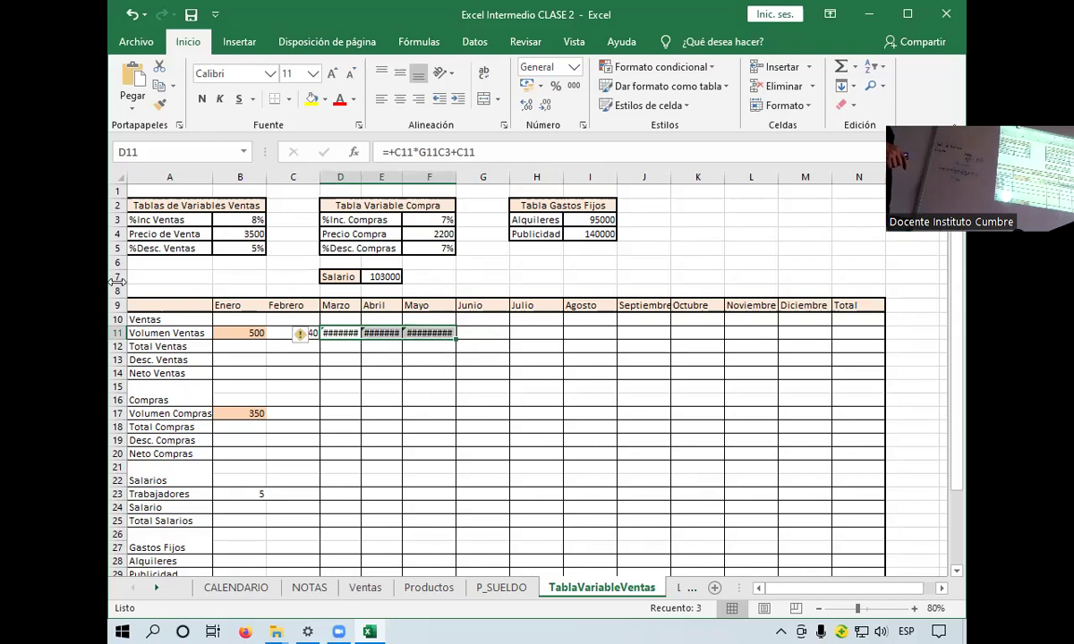
pyautogui.press('Delete')
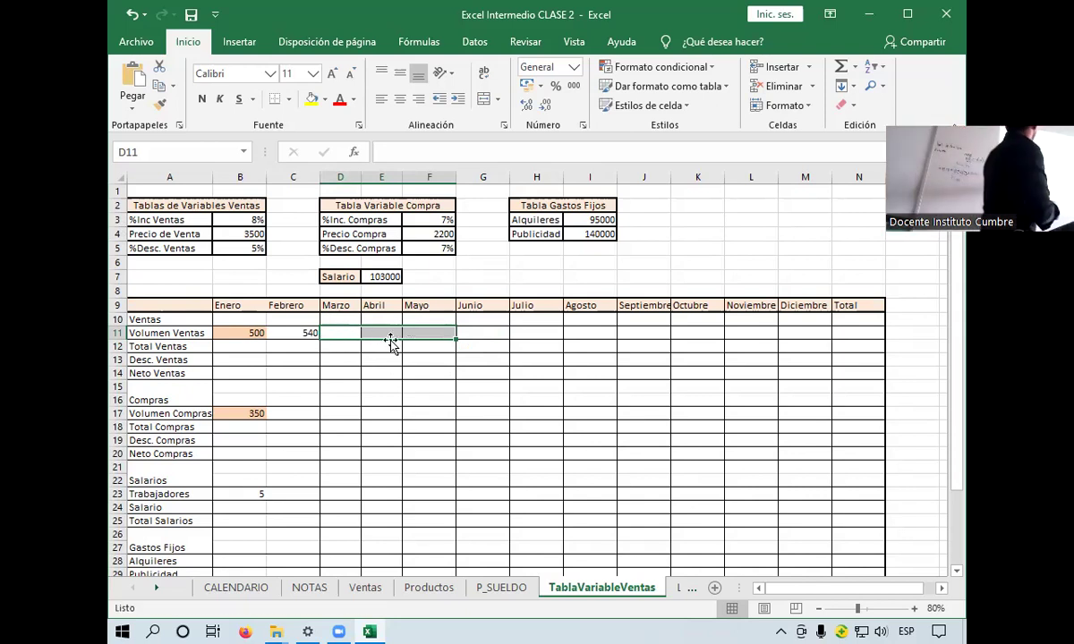
# Clear Febrero's old volume formula from C11
pyautogui.click(340, 346)
pyautogui.click(311, 334)
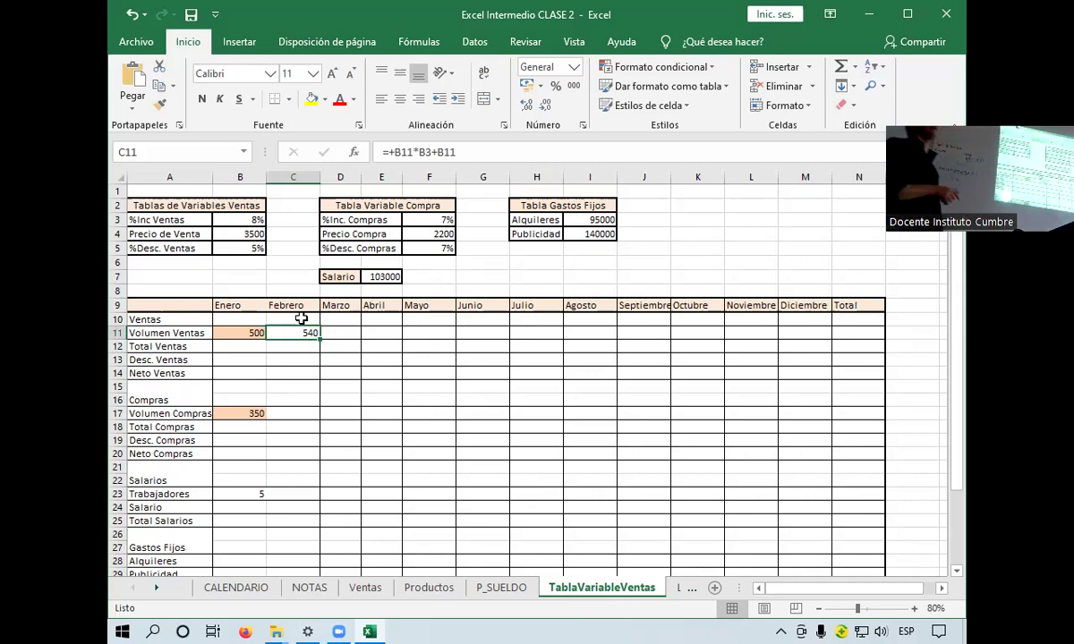
pyautogui.press('Delete')
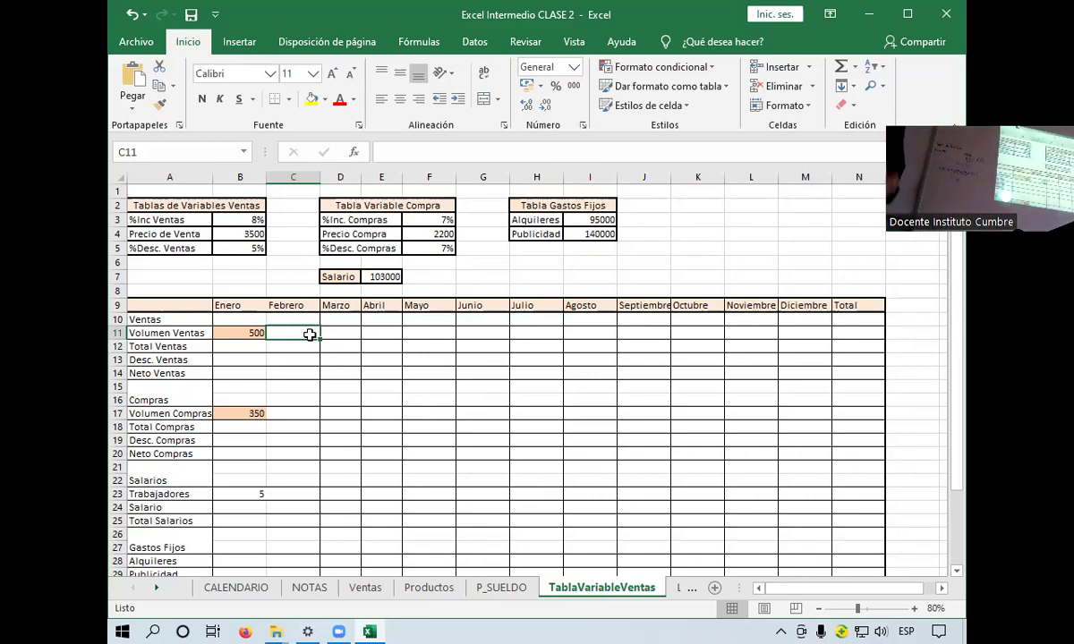
pyautogui.click(333, 333)
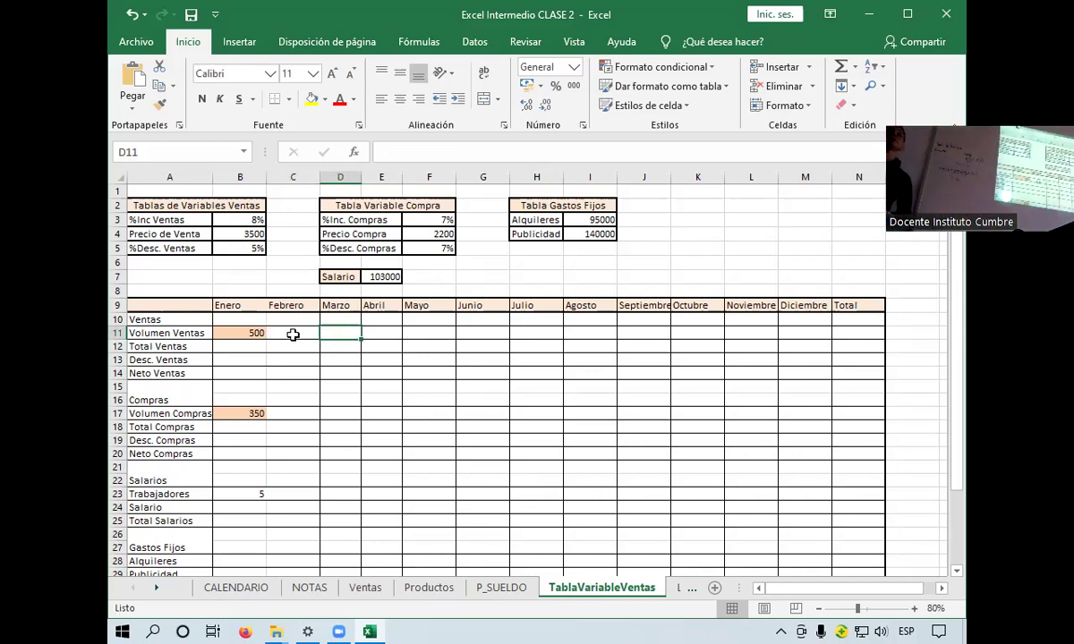
# Rebuild C11 as =+B11*$B$3+B11 with the rate anchored, showing 540
pyautogui.click(293, 335)
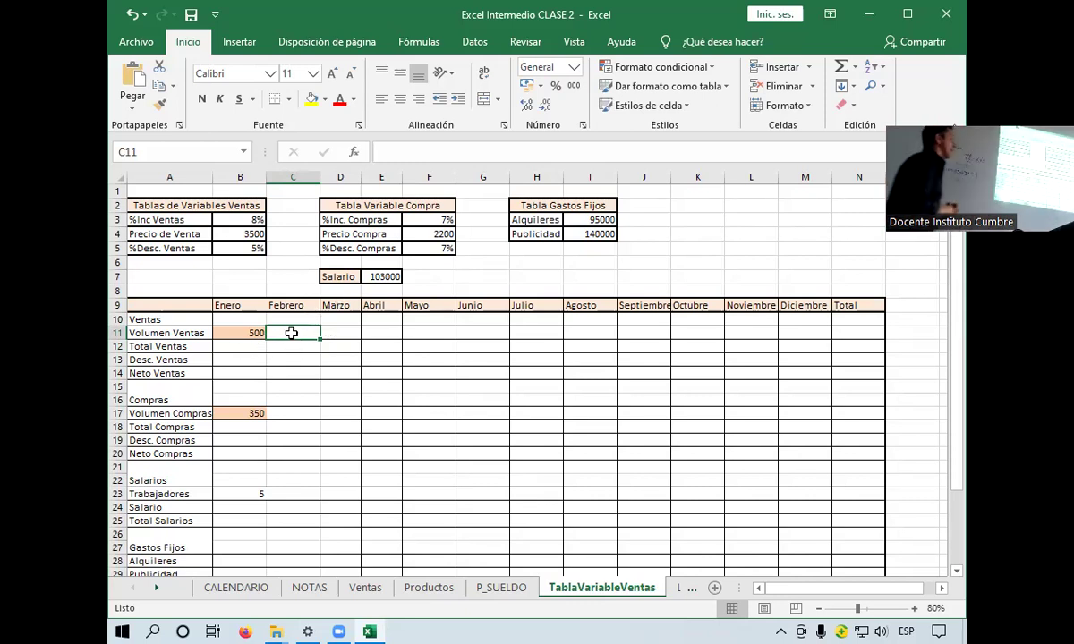
pyautogui.write('+')
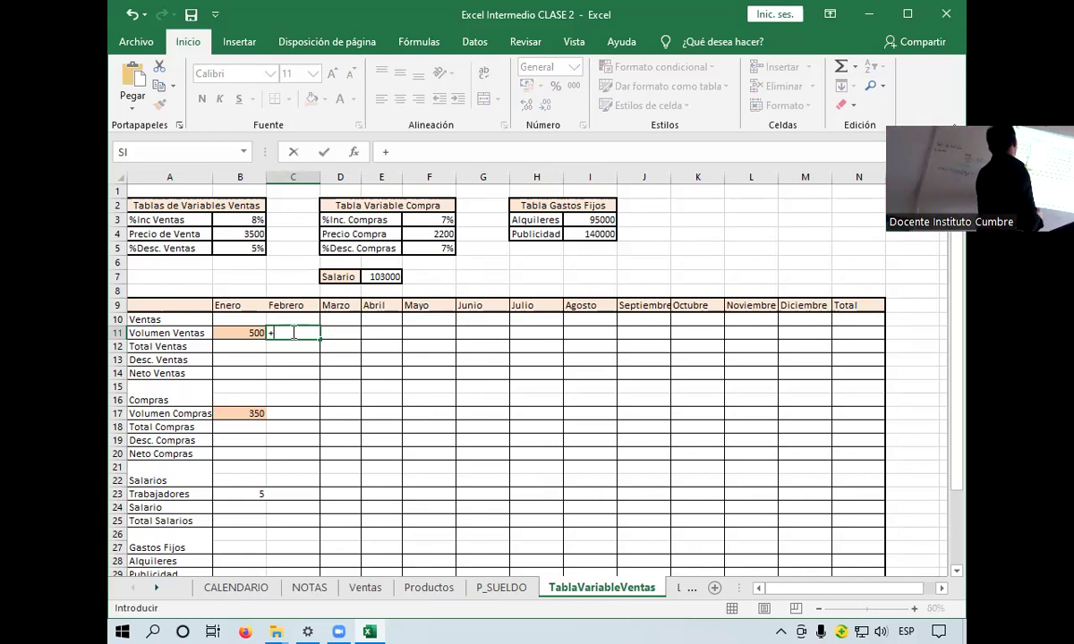
pyautogui.click(242, 333)
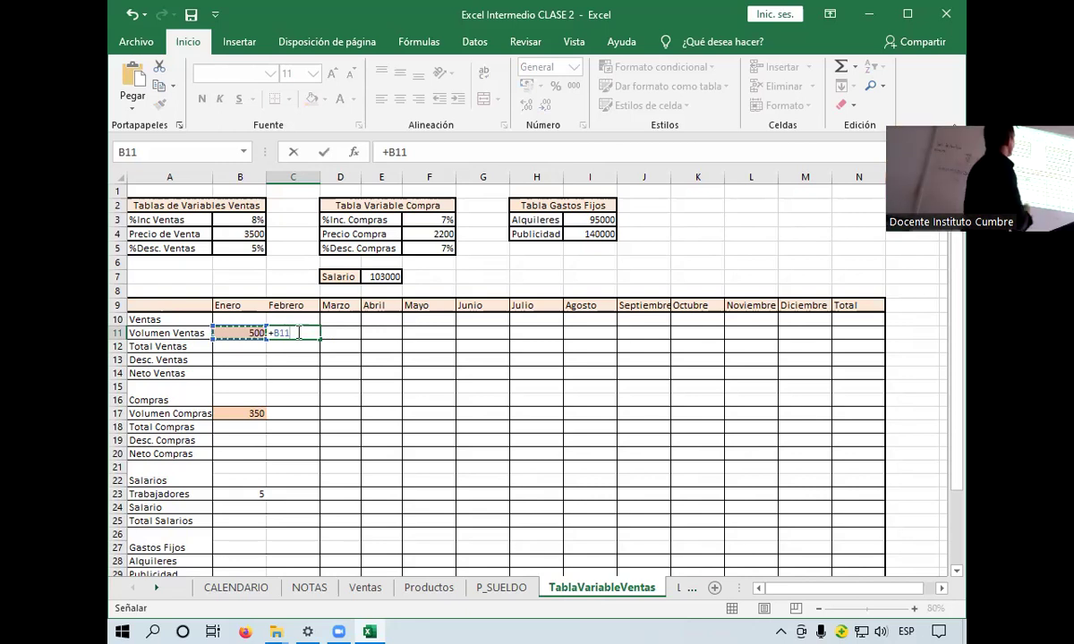
pyautogui.write('*')
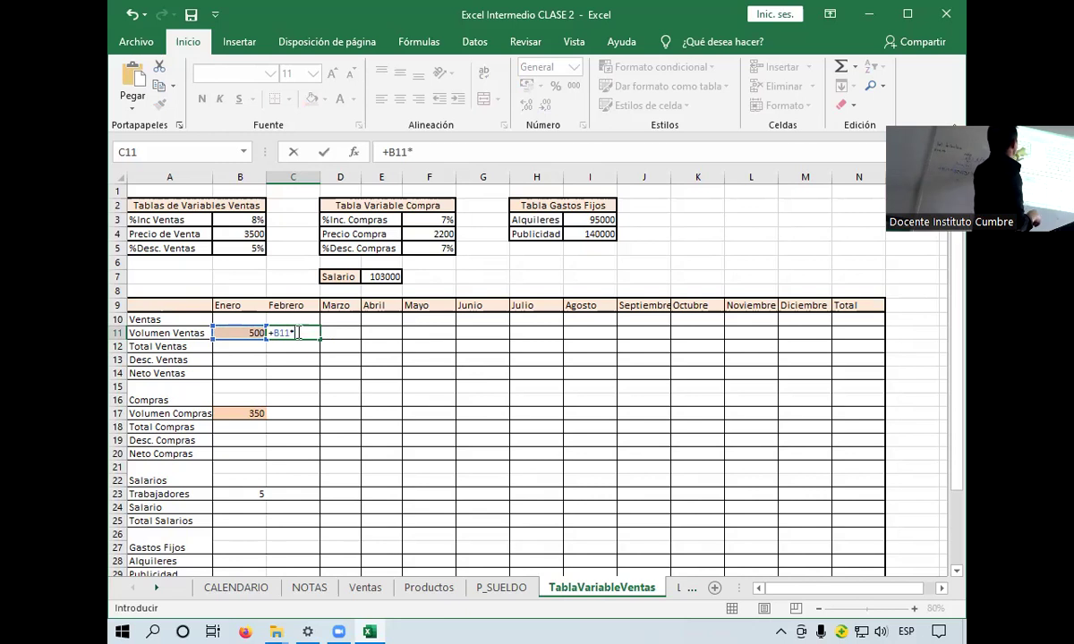
pyautogui.click(252, 219)
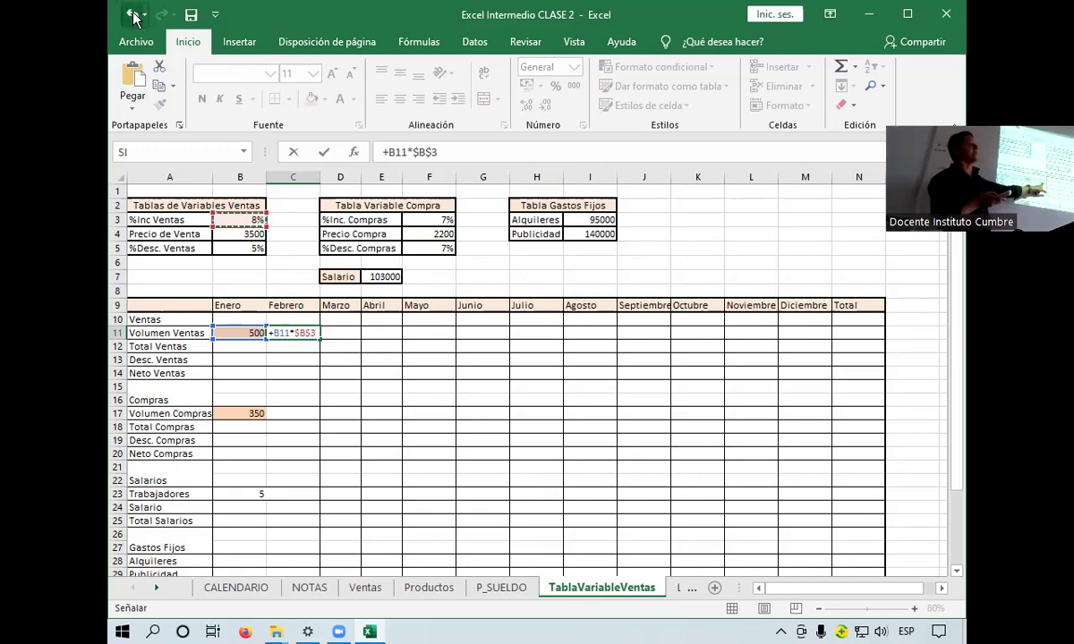
pyautogui.press('F4')
pyautogui.press('F4')
pyautogui.press('F4')
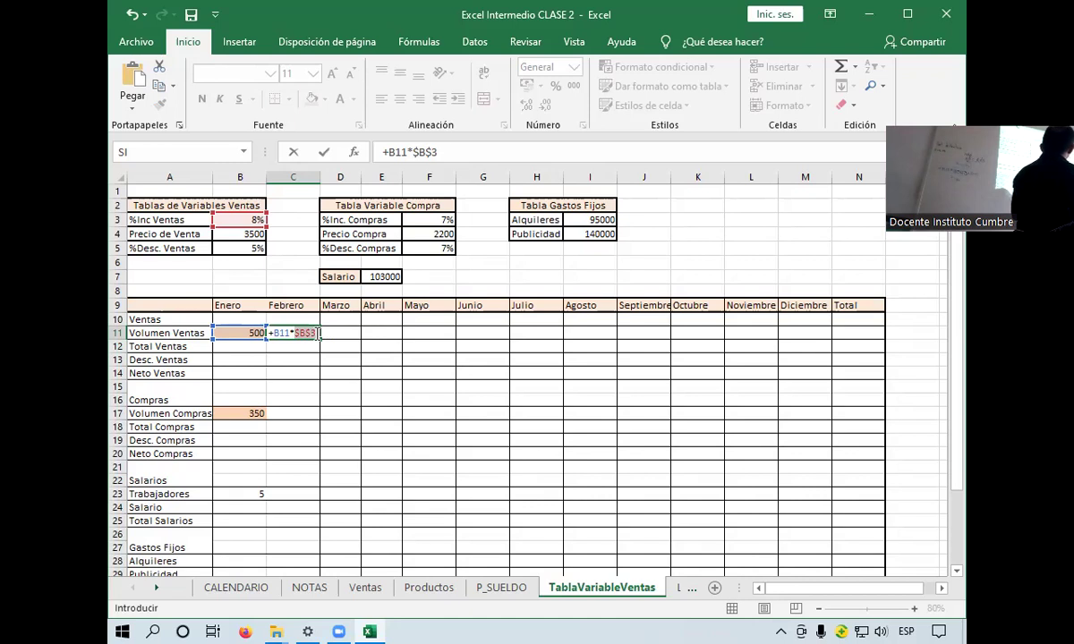
pyautogui.press('F2')
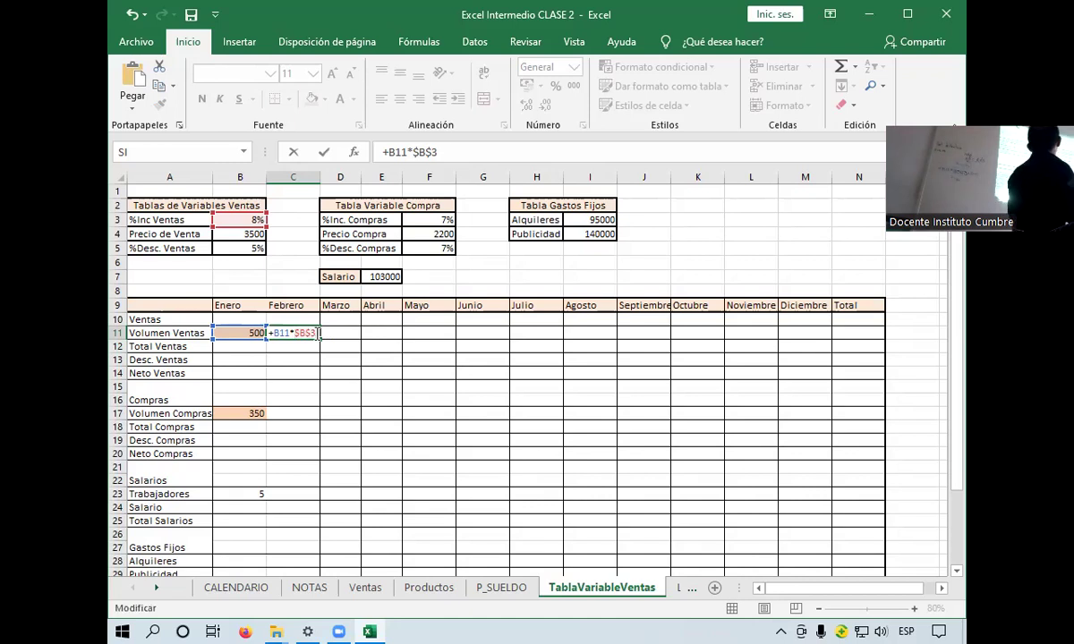
pyautogui.write('+')
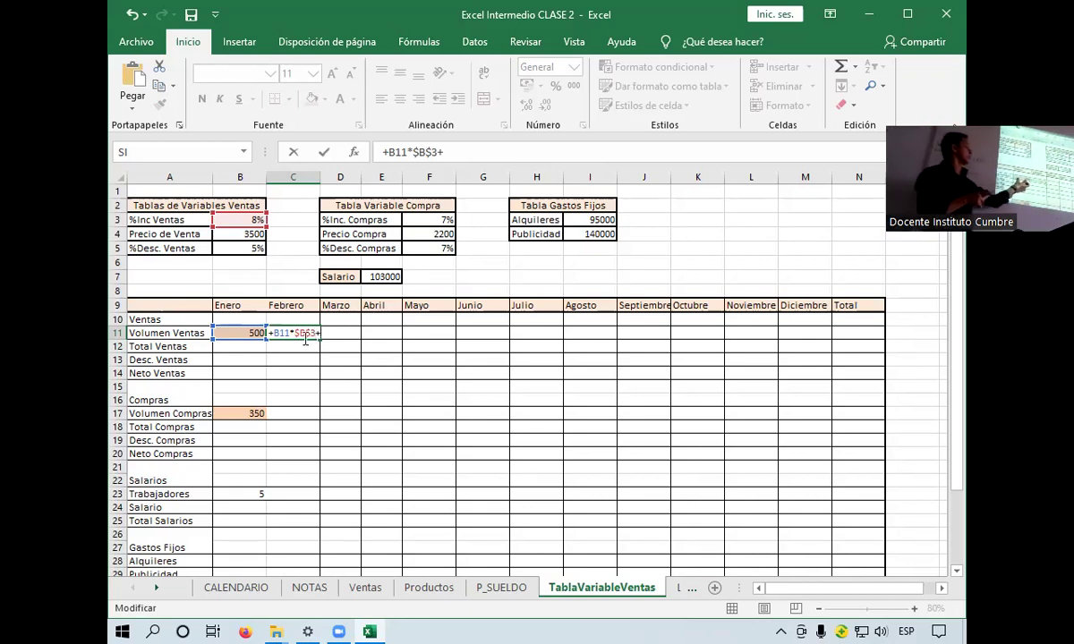
pyautogui.click(246, 333)
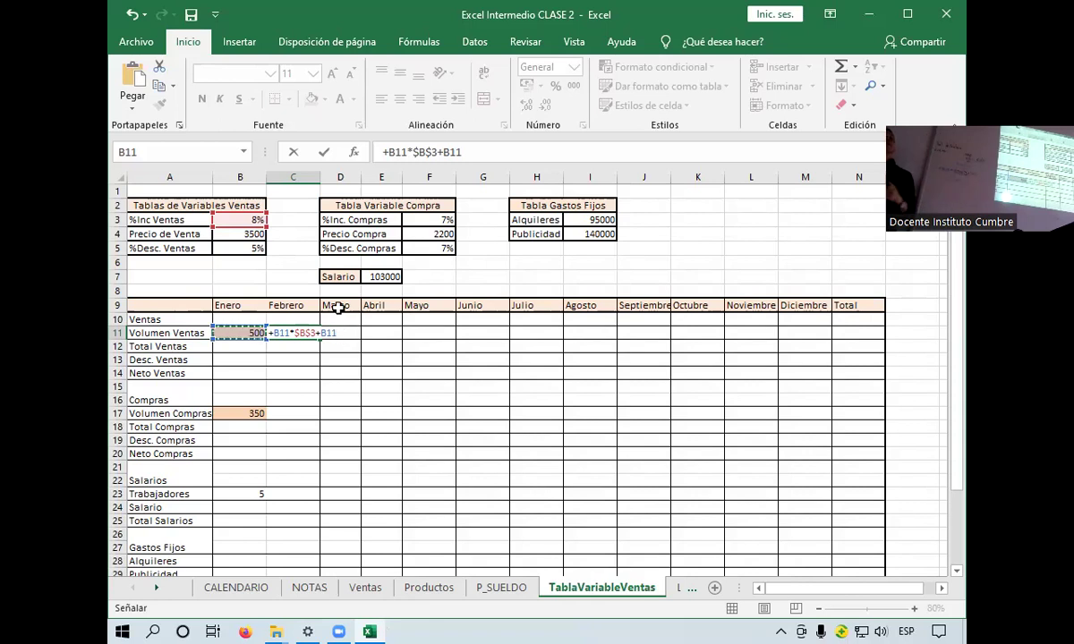
pyautogui.press('Return')
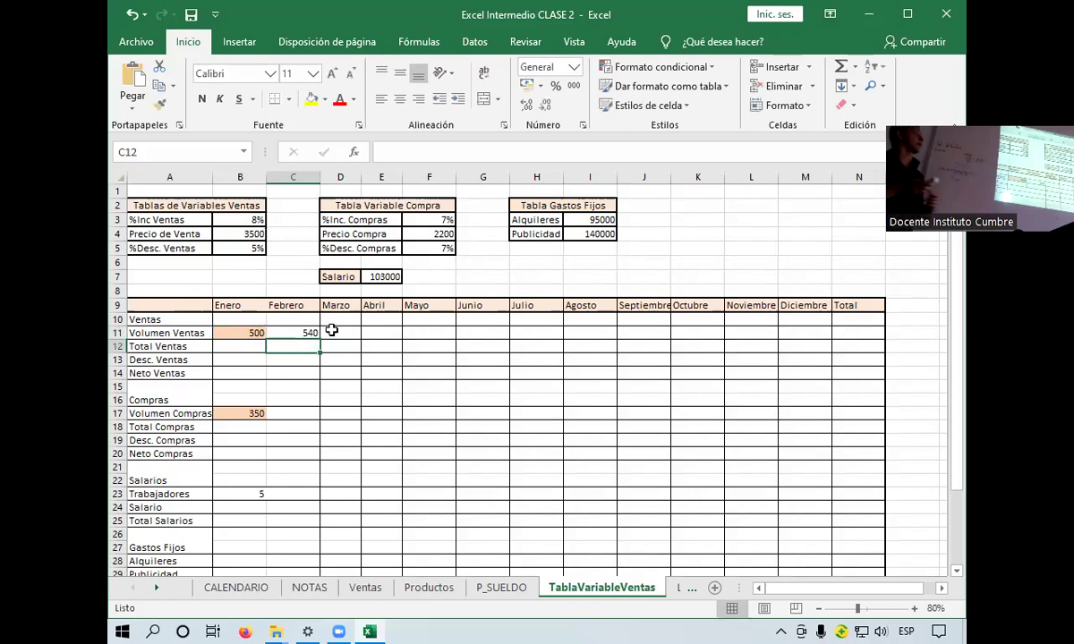
# Fill the anchored formula through F11 (583.2, 629.856, 680.24448) and inspect Mayo's =+E11*$B$3+E11
pyautogui.click(285, 329)
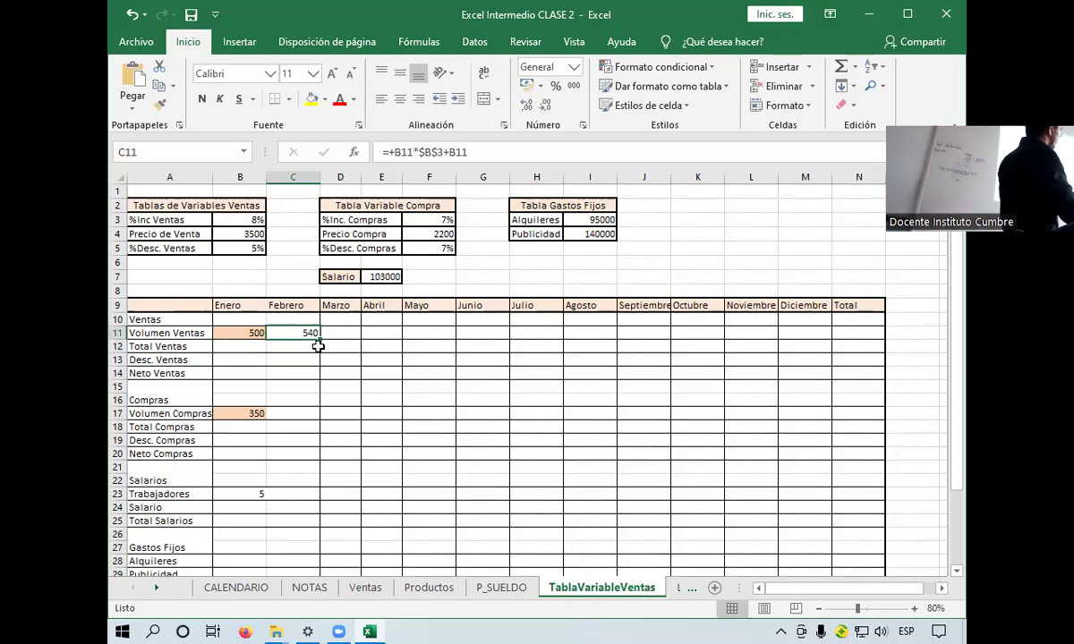
pyautogui.moveTo(319, 335); pyautogui.dragTo(545, 338)
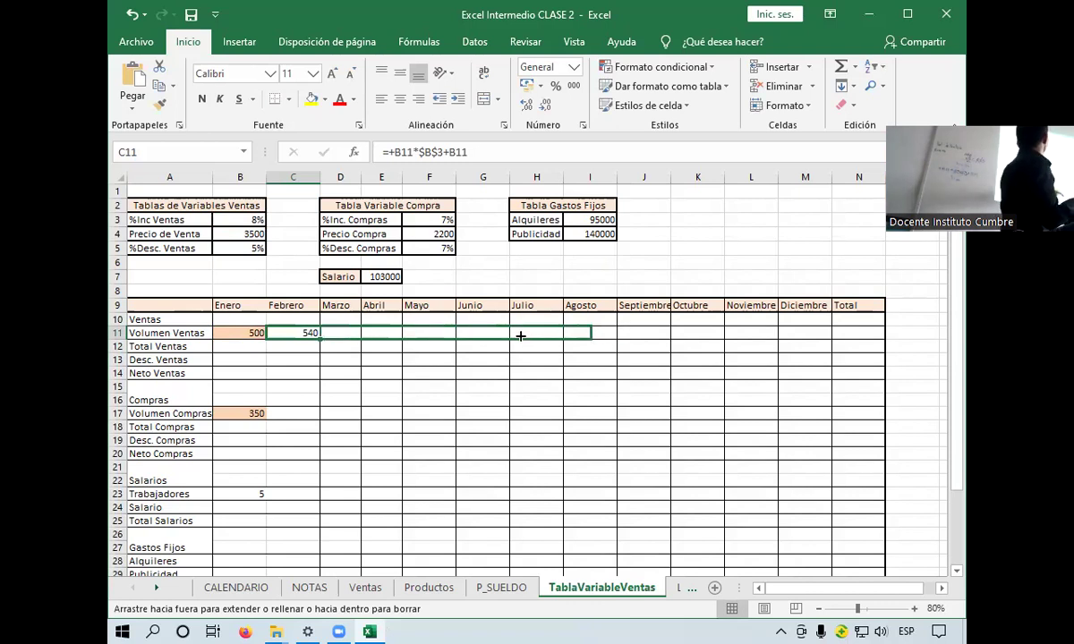
pyautogui.moveTo(544, 337); pyautogui.dragTo(448, 330)
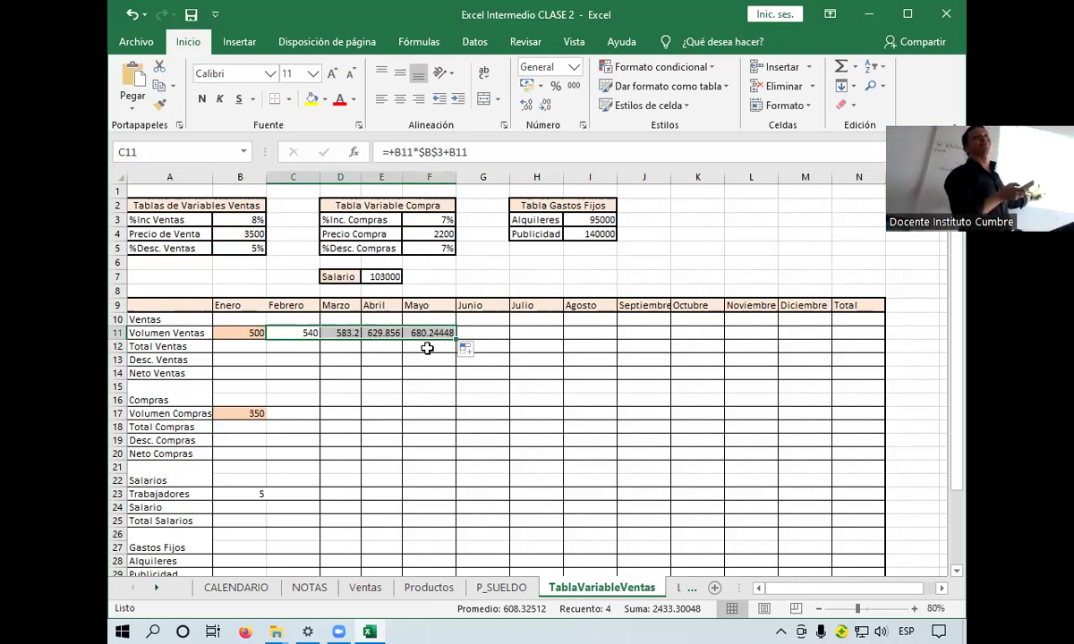
pyautogui.click(427, 348)
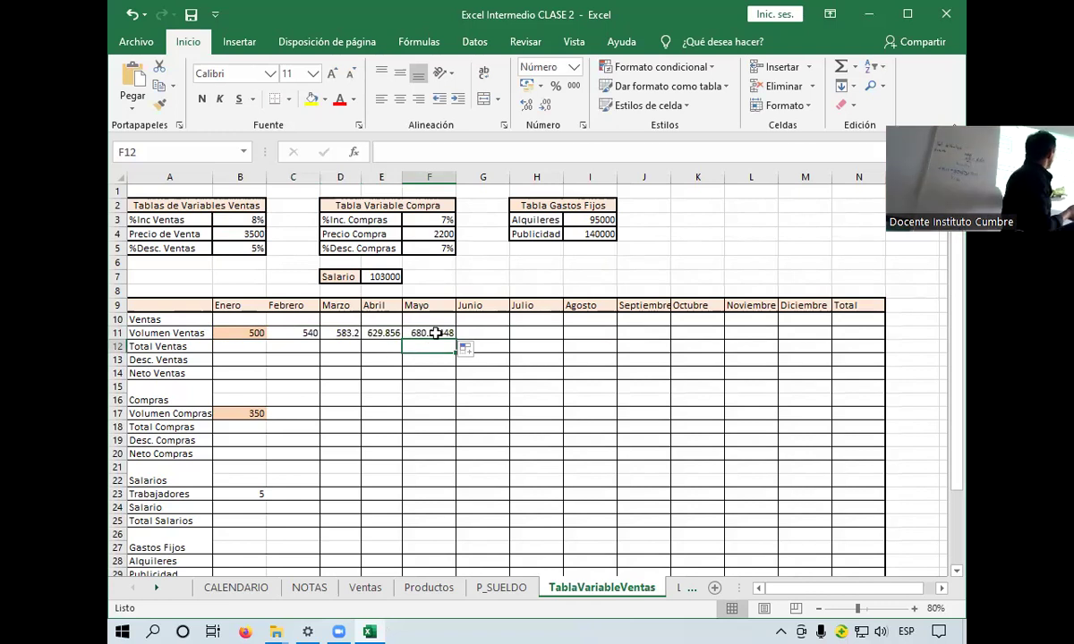
pyautogui.click(440, 334)
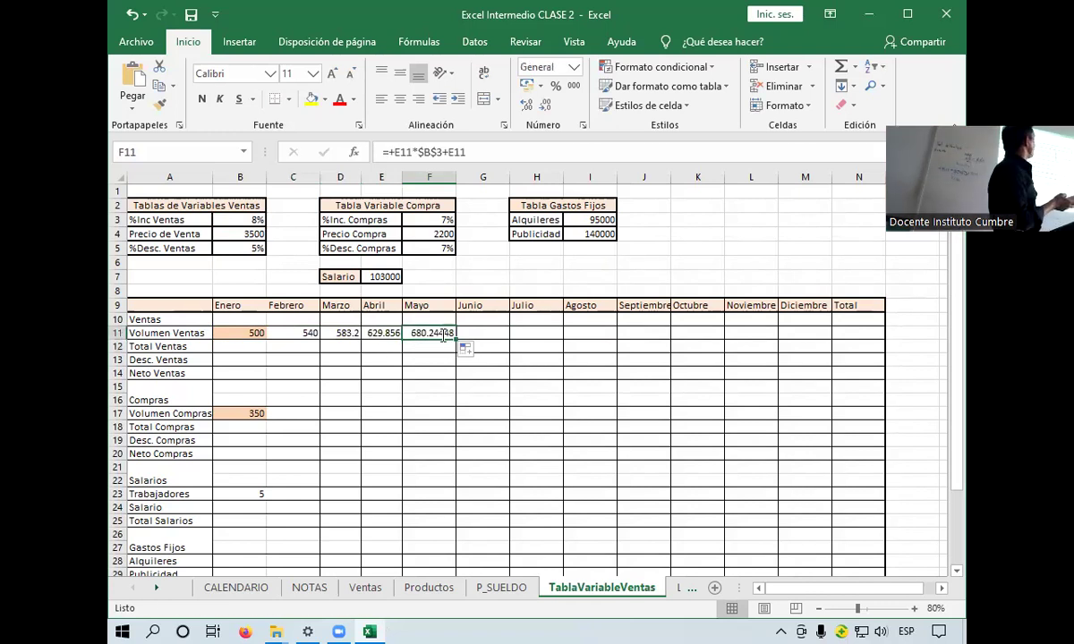
pyautogui.doubleClick(442, 334)
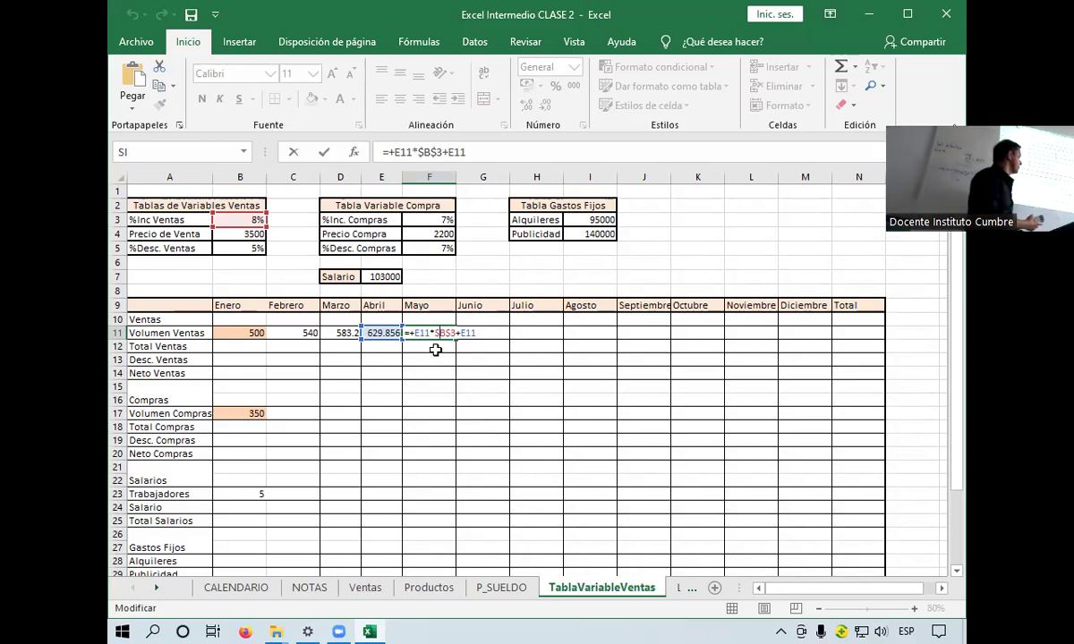
# Copy Febrero's anchored growth formula across to Diciembre (M11), ending at 1165.8195
pyautogui.press('Return')
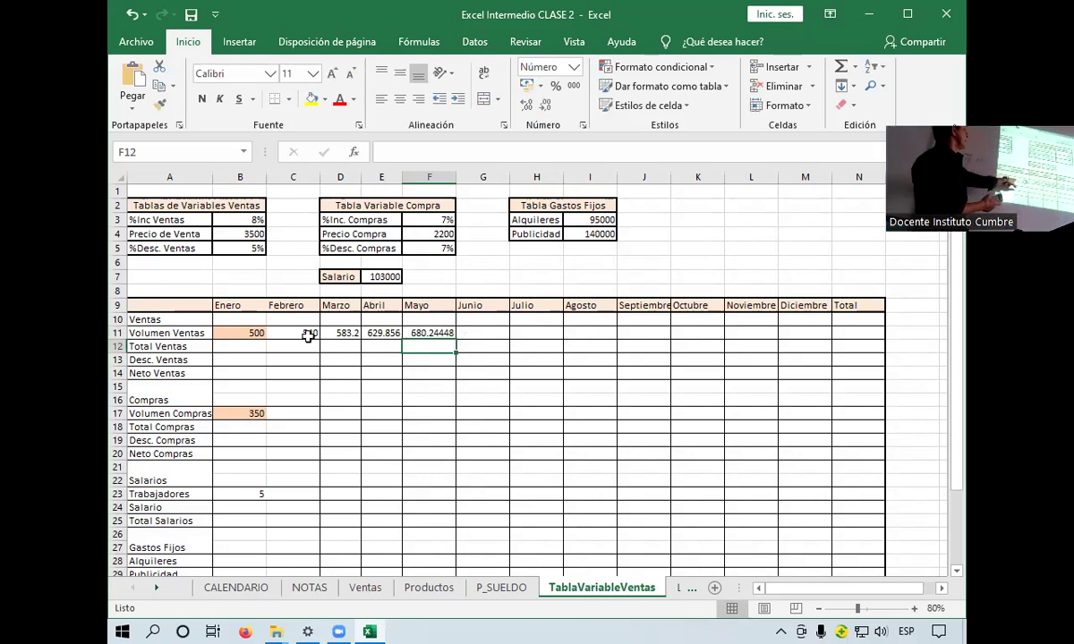
pyautogui.click(307, 333)
pyautogui.moveTo(319, 339); pyautogui.dragTo(772, 324)
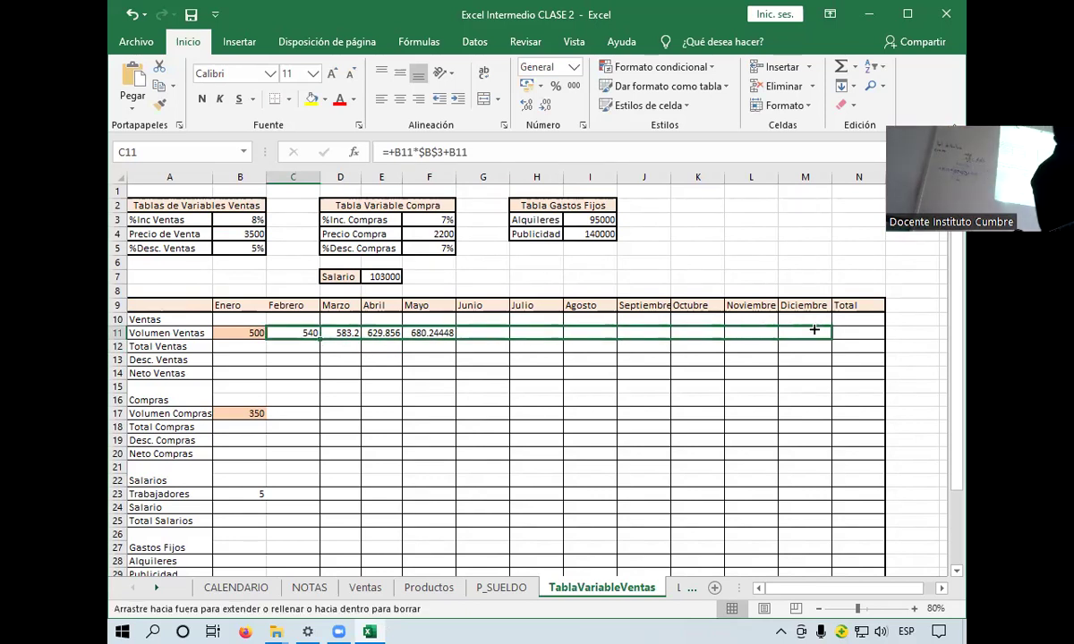
pyautogui.moveTo(772, 323); pyautogui.dragTo(814, 333)
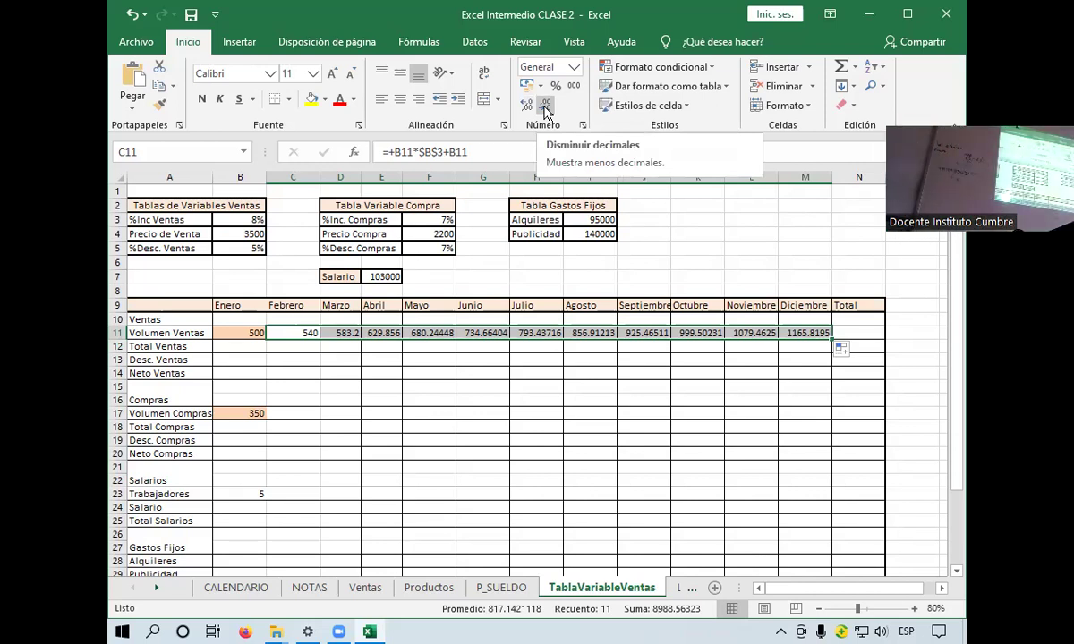
# Decrease decimals on C11:M11 until the volumes show as whole numbers, 540 through 1166
pyautogui.click(545, 109)
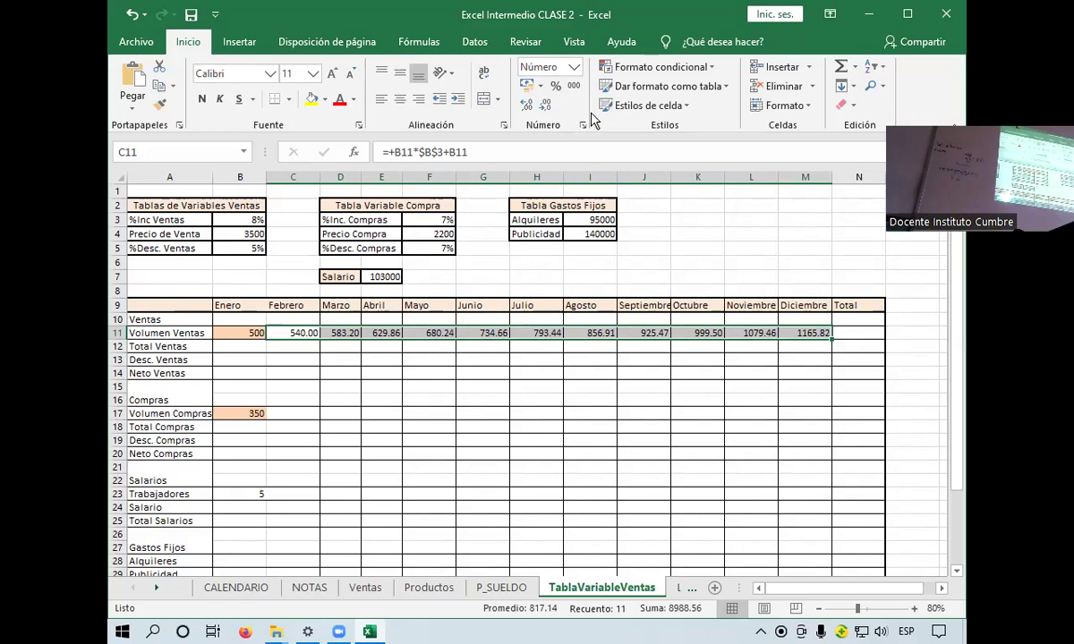
pyautogui.click(548, 106)
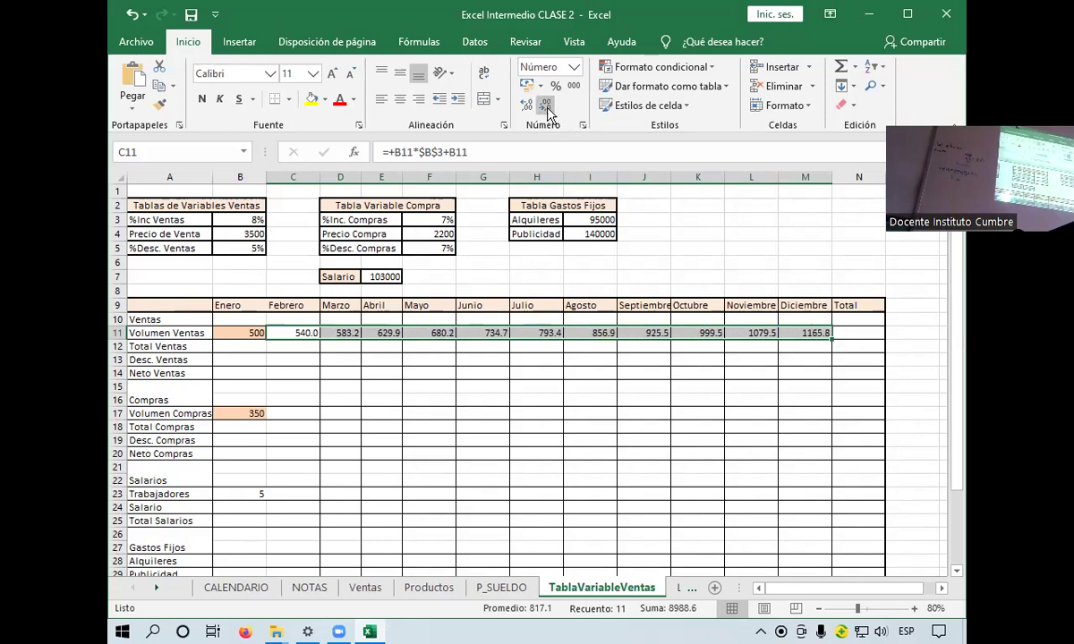
pyautogui.click(548, 105)
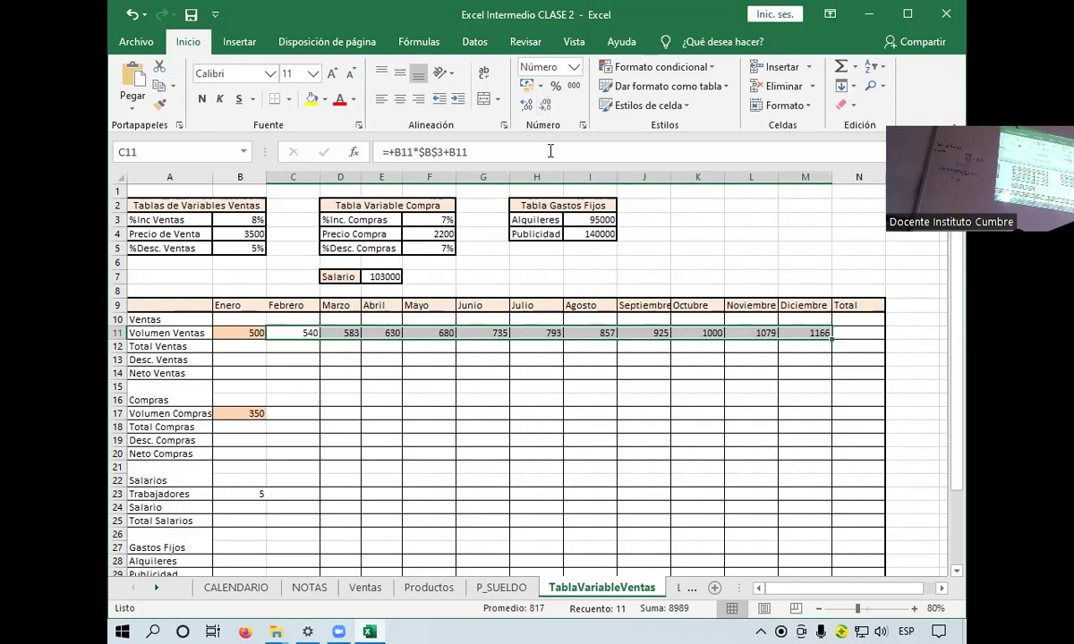
pyautogui.click(415, 334)
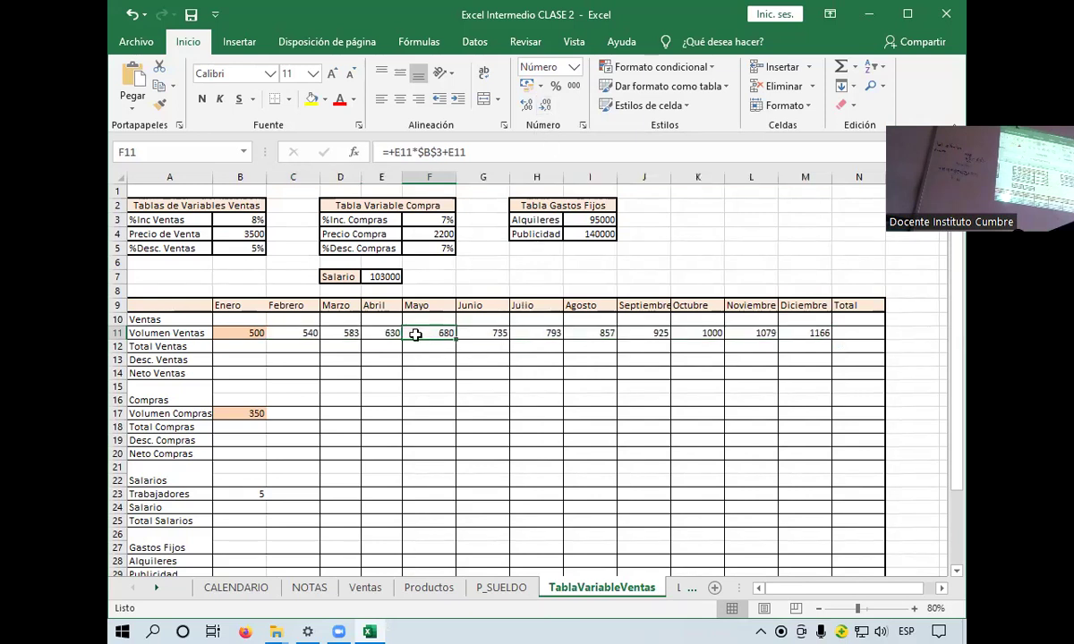
pyautogui.click(595, 332)
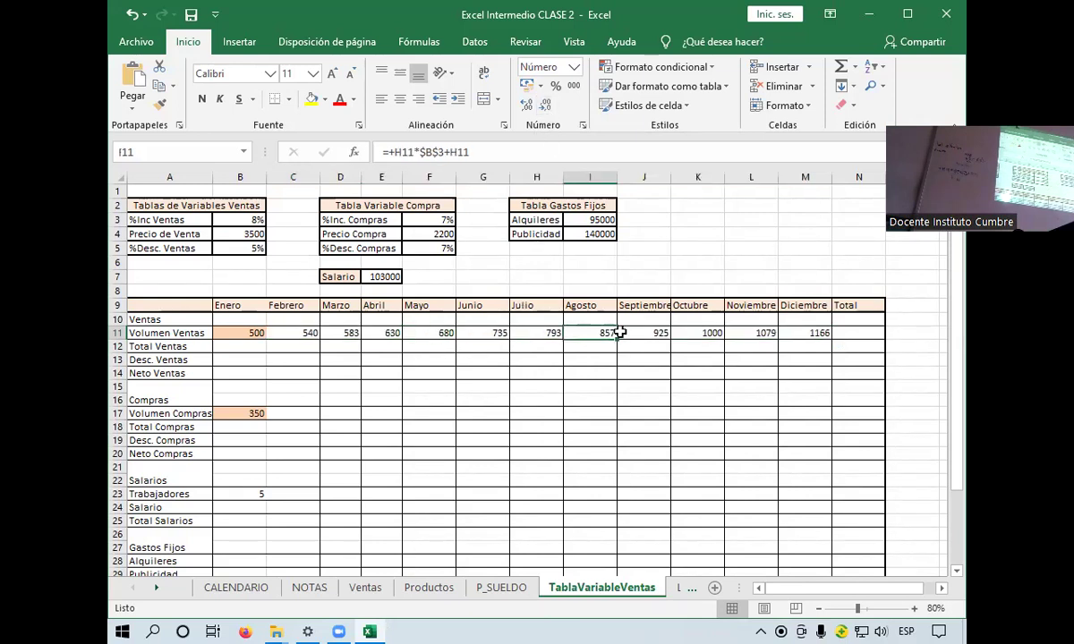
pyautogui.click(799, 336)
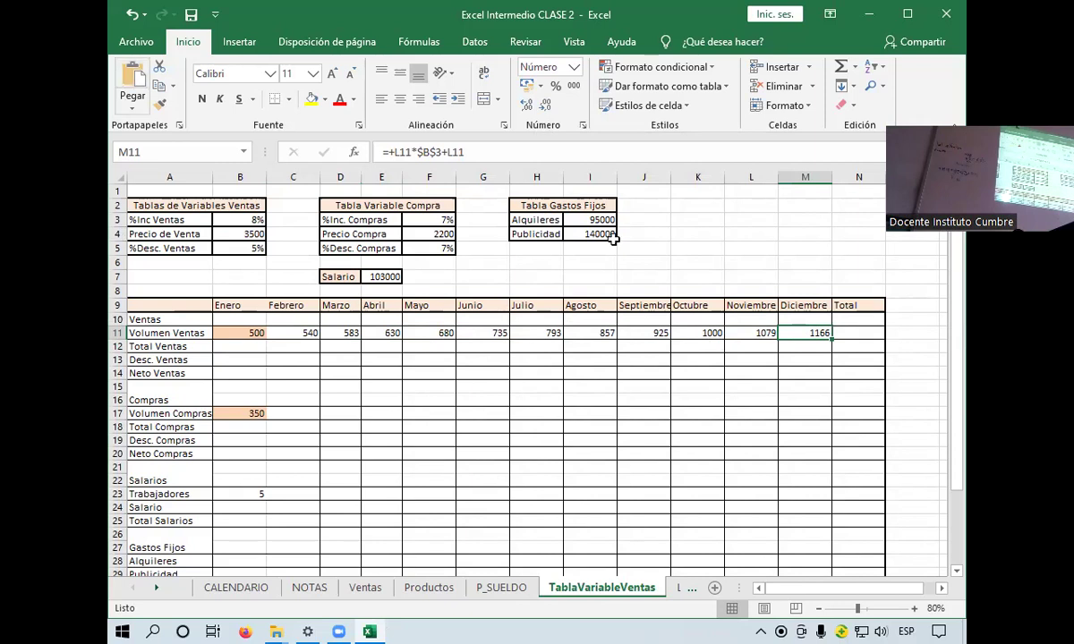
pyautogui.click(860, 337)
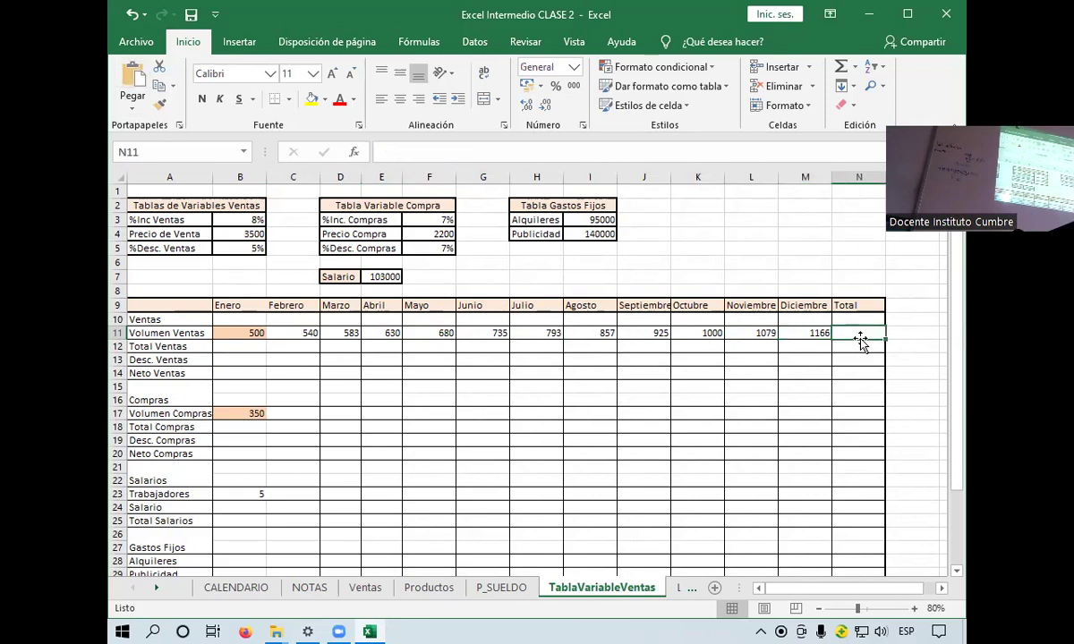
pyautogui.click(262, 349)
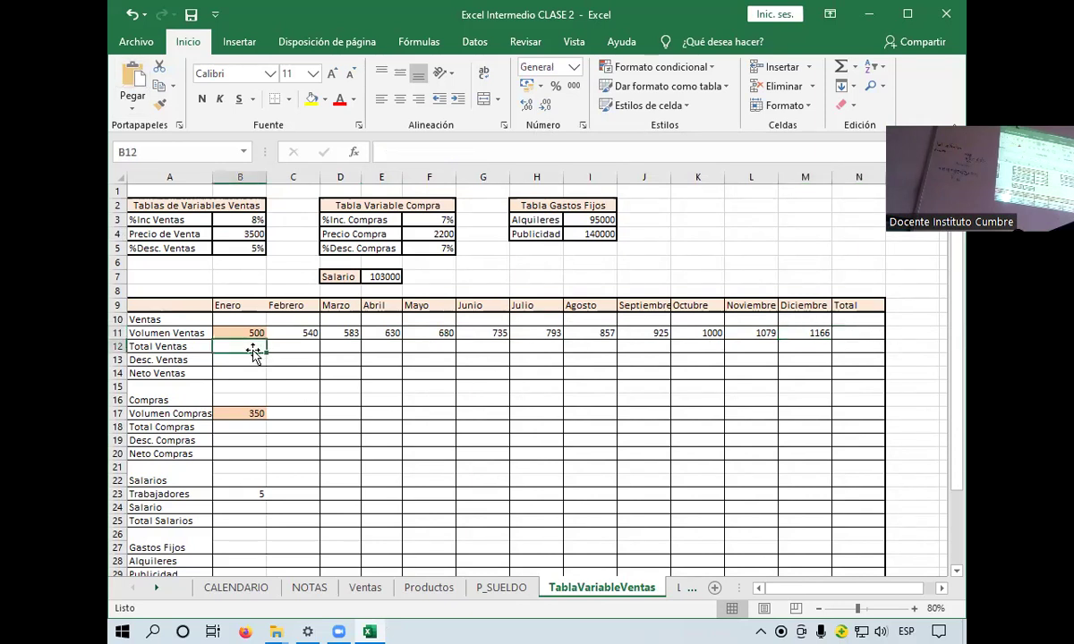
pyautogui.click(309, 350)
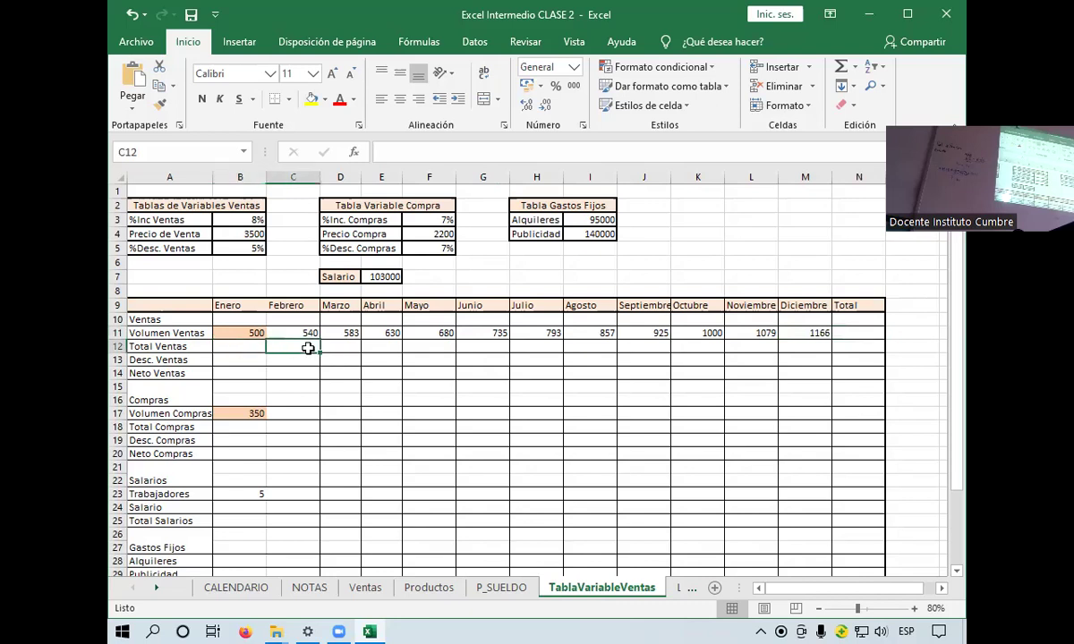
pyautogui.click(258, 346)
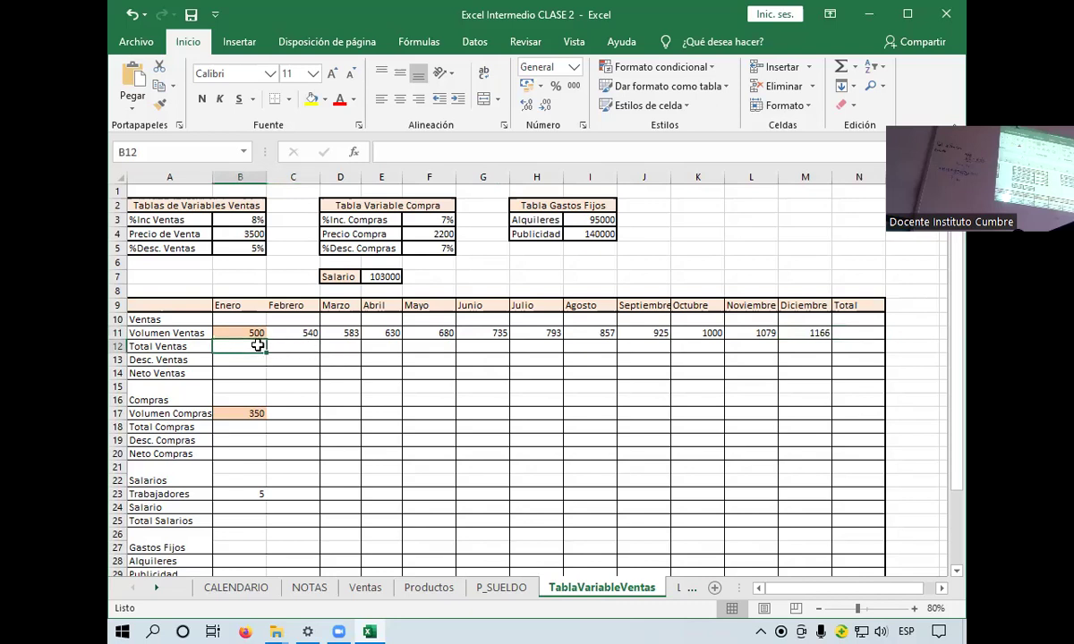
pyautogui.click(240, 319)
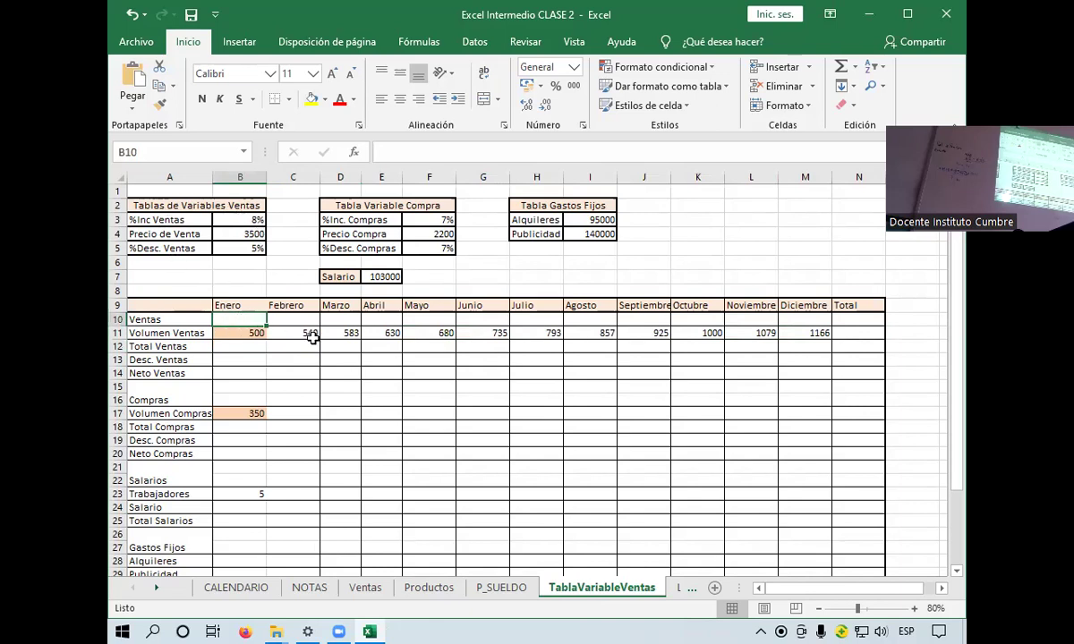
pyautogui.click(245, 356)
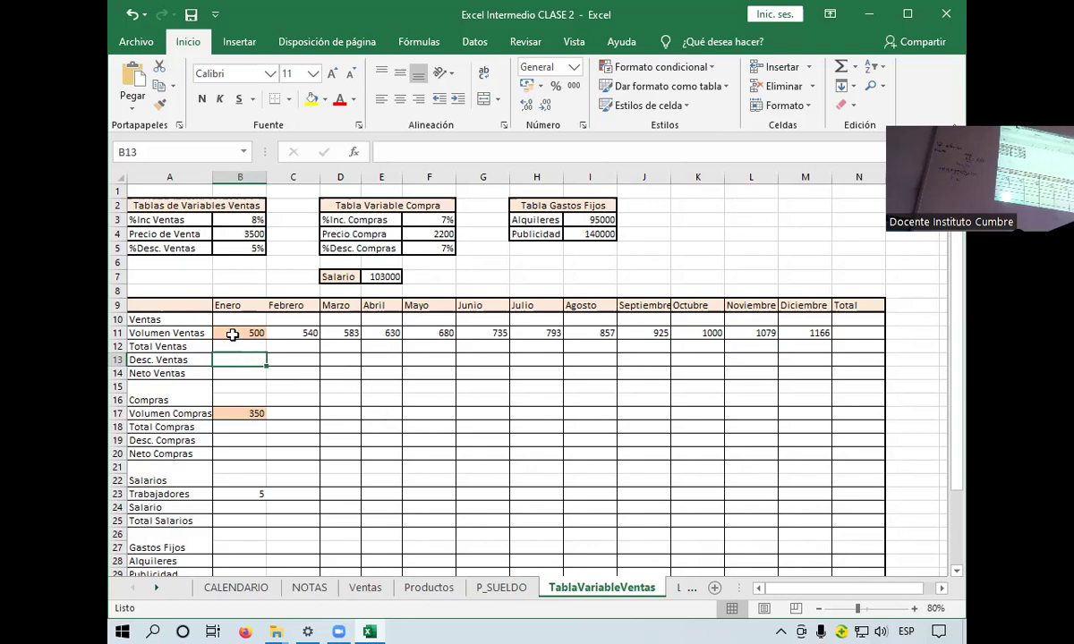
pyautogui.click(250, 348)
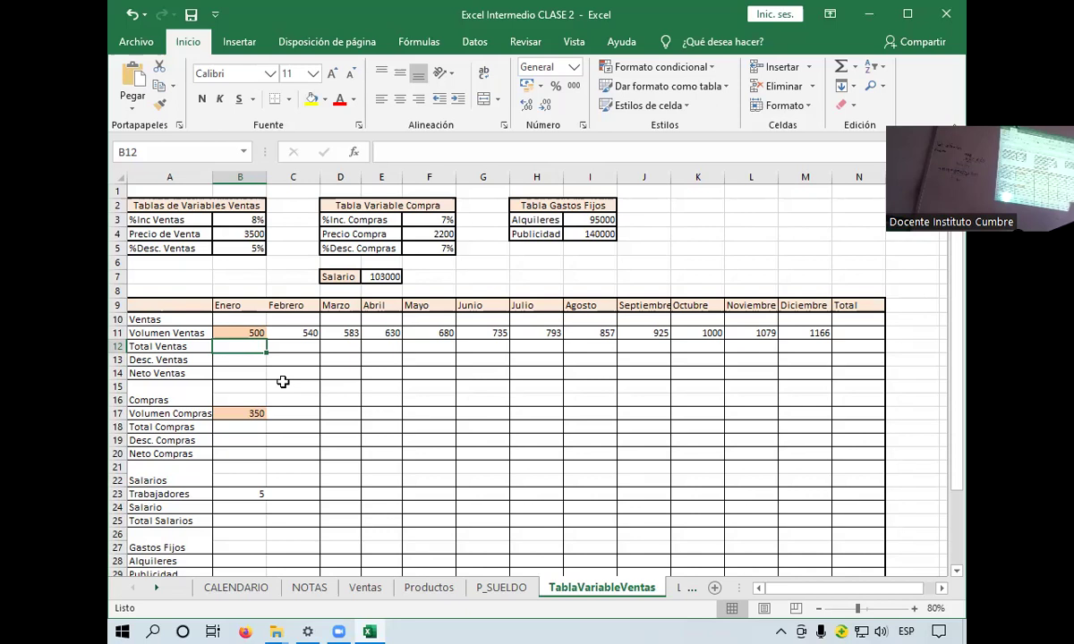
pyautogui.click(247, 321)
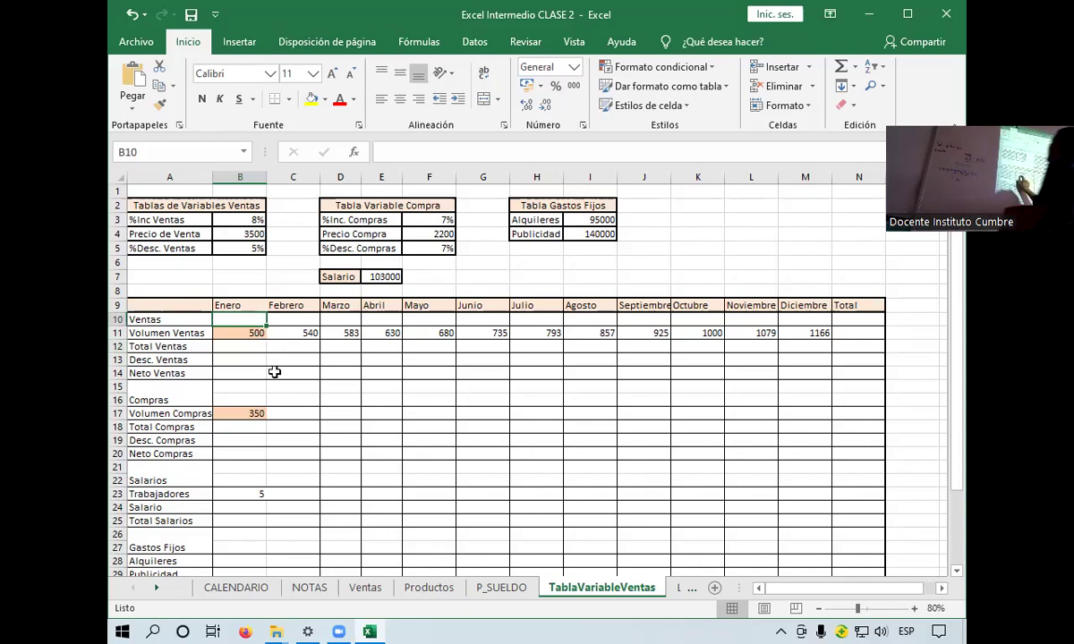
pyautogui.click(240, 350)
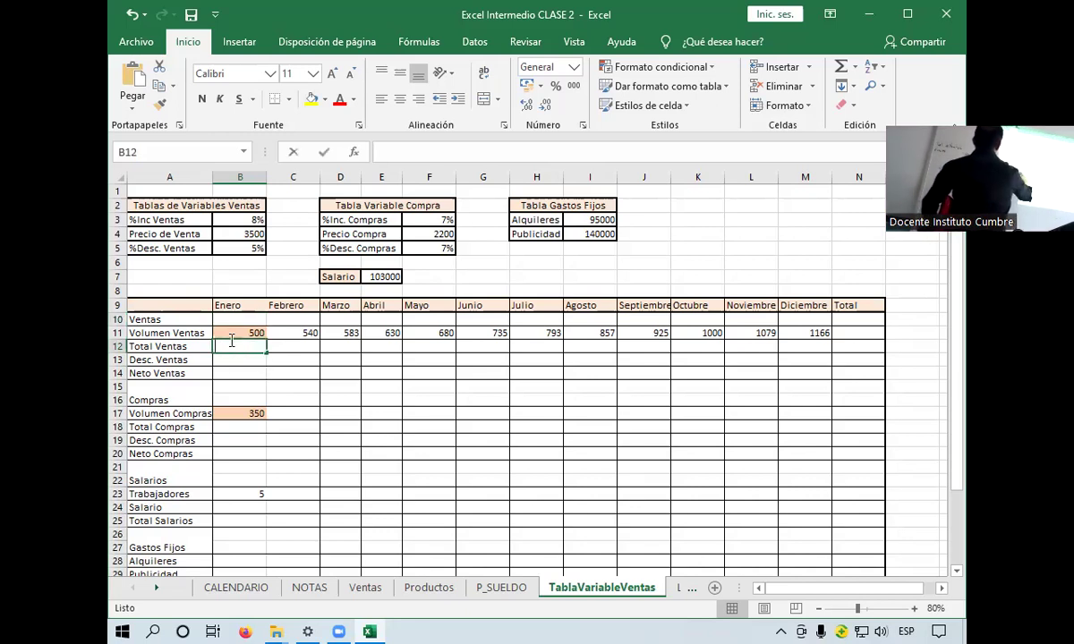
# Enter =+B11*B3 in B12 for Enero's Total Ventas (40) and copy it to C12, showing 0
pyautogui.write('+')
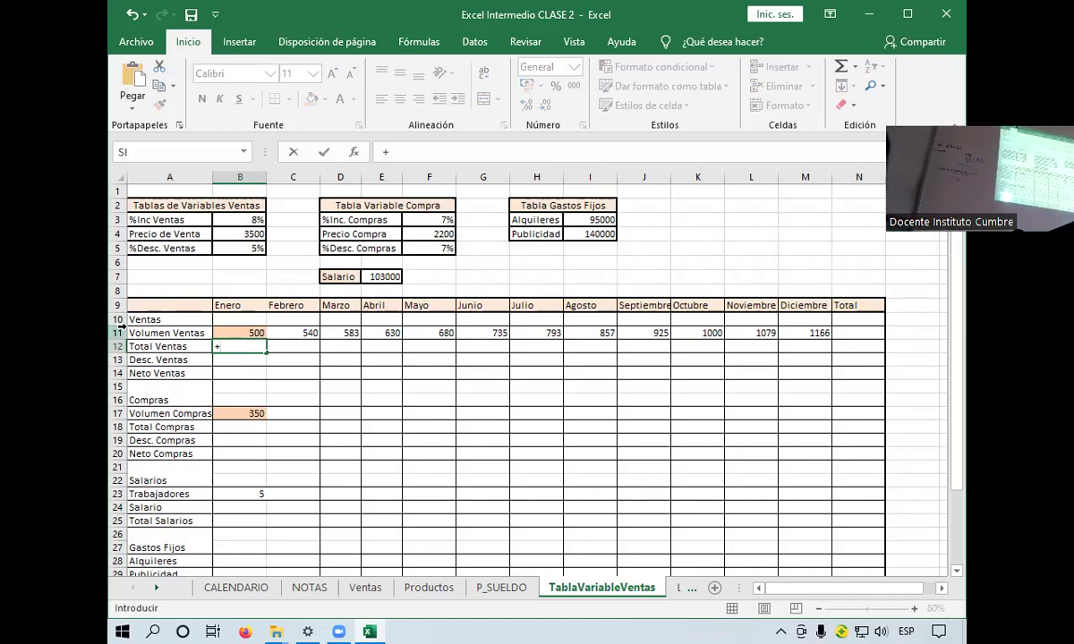
pyautogui.click(241, 331)
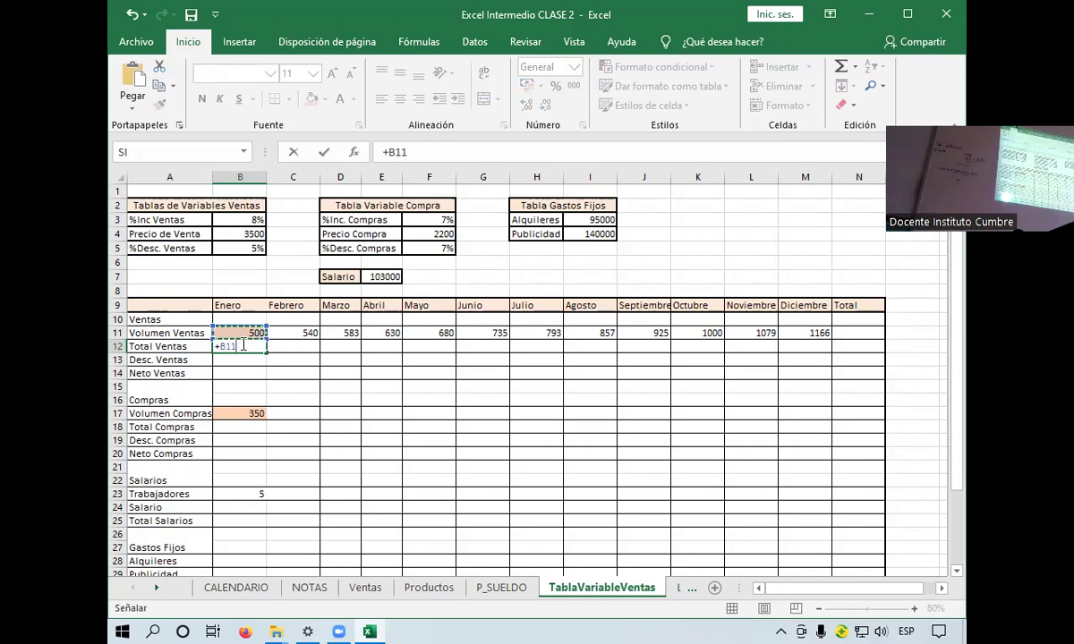
pyautogui.write('*')
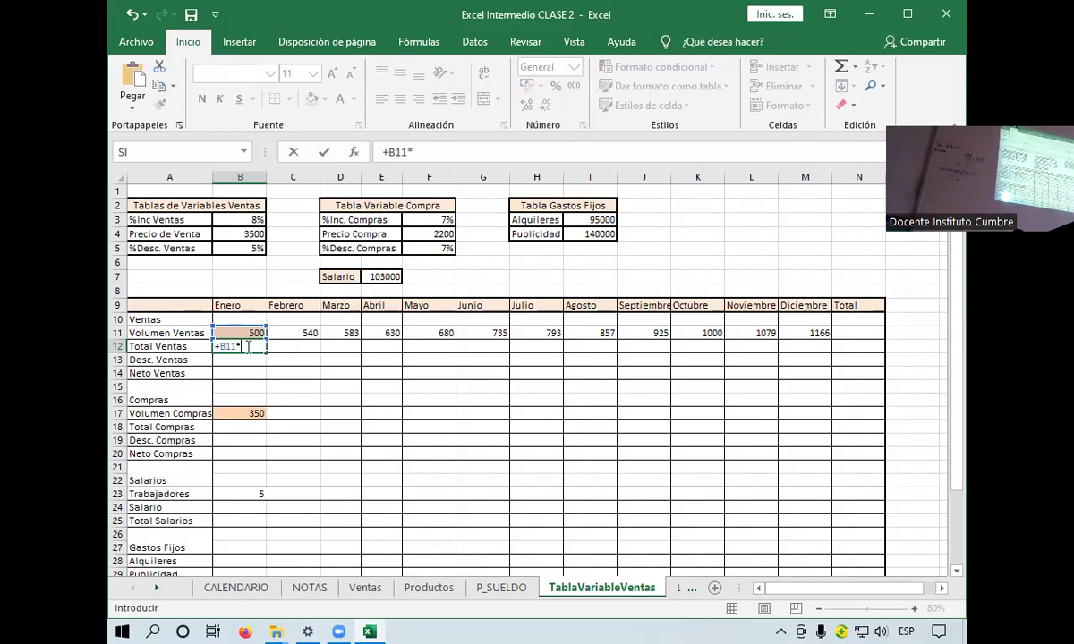
pyautogui.click(257, 220)
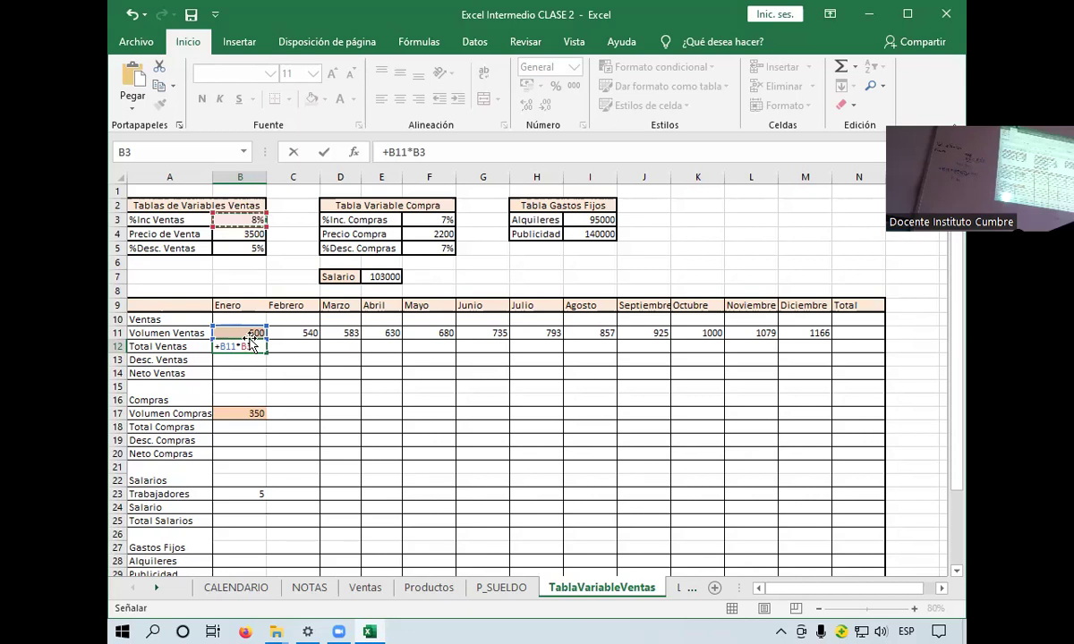
pyautogui.press('Return')
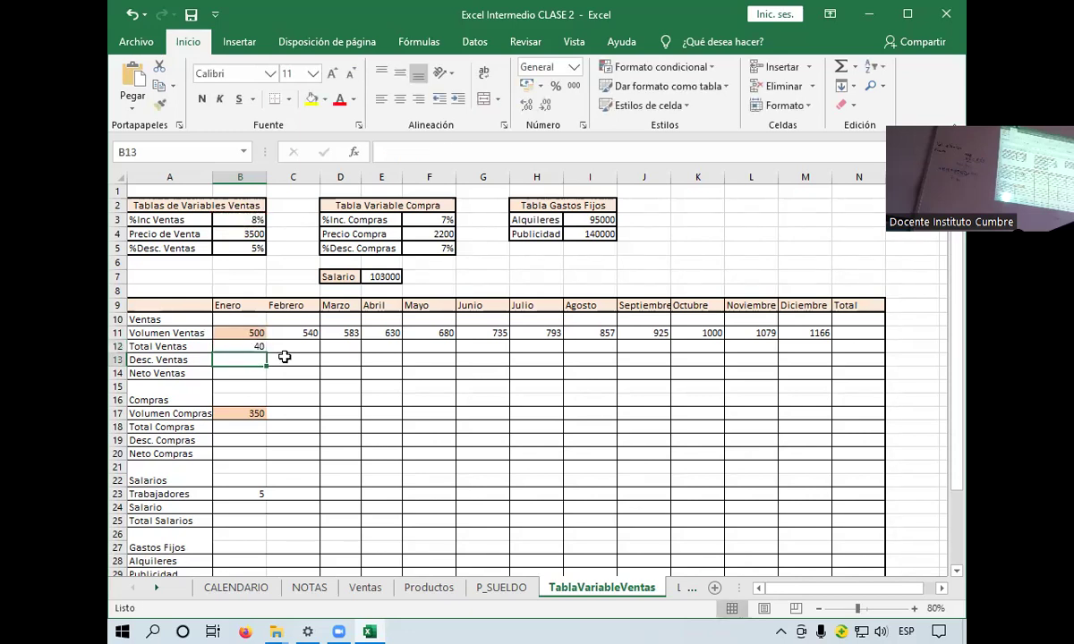
pyautogui.click(253, 347)
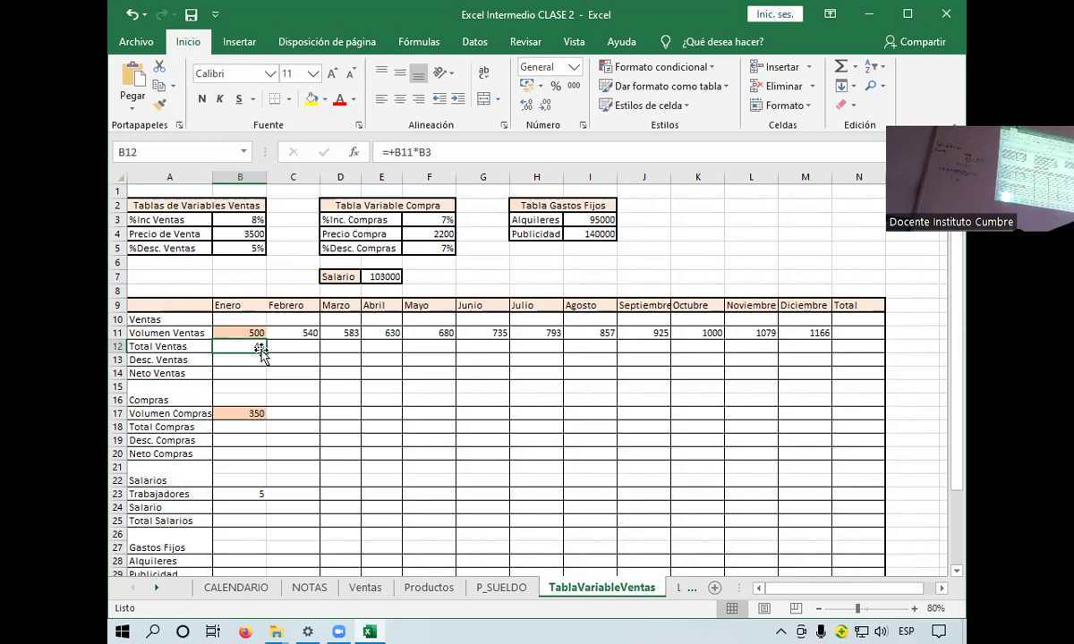
pyautogui.moveTo(262, 352); pyautogui.dragTo(309, 352)
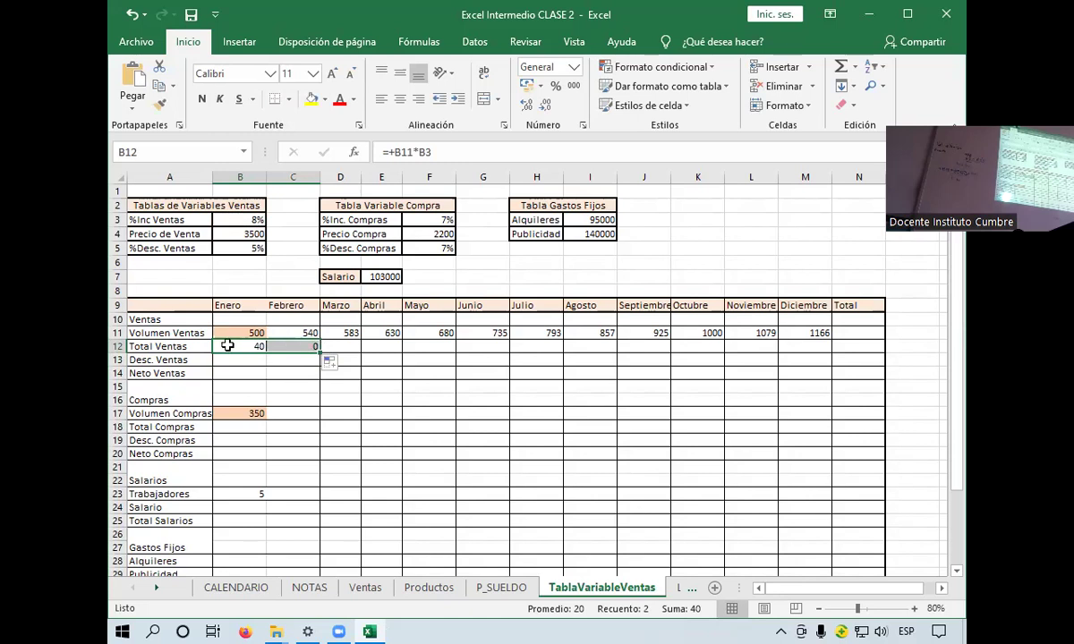
pyautogui.click(308, 346)
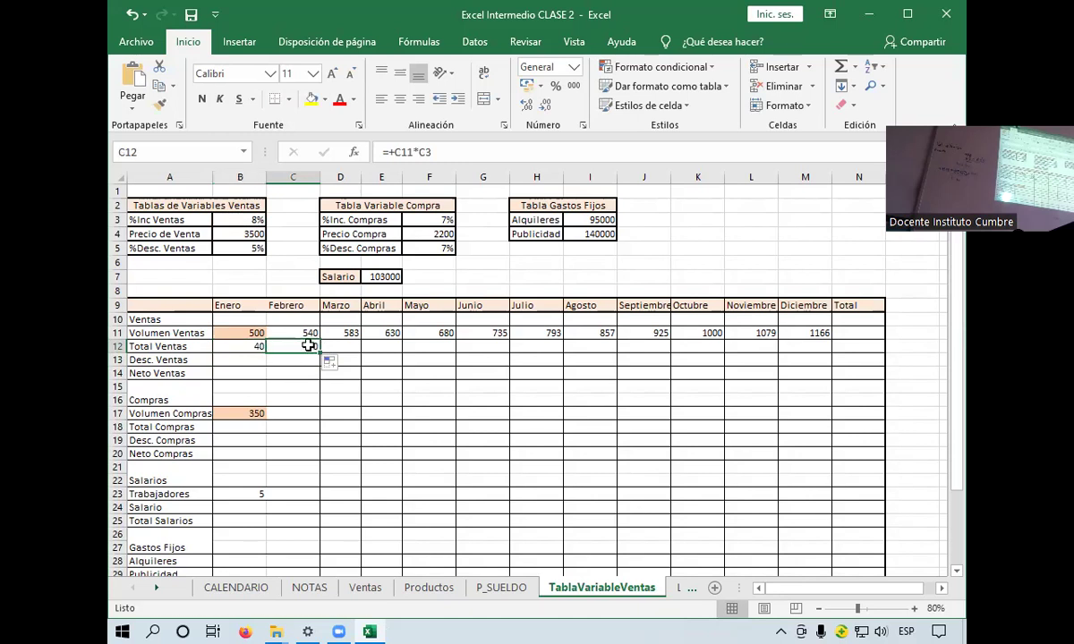
# Undo the Febrero fill and the Enero Total Ventas formula, leaving row 12 blank
pyautogui.click(132, 15)
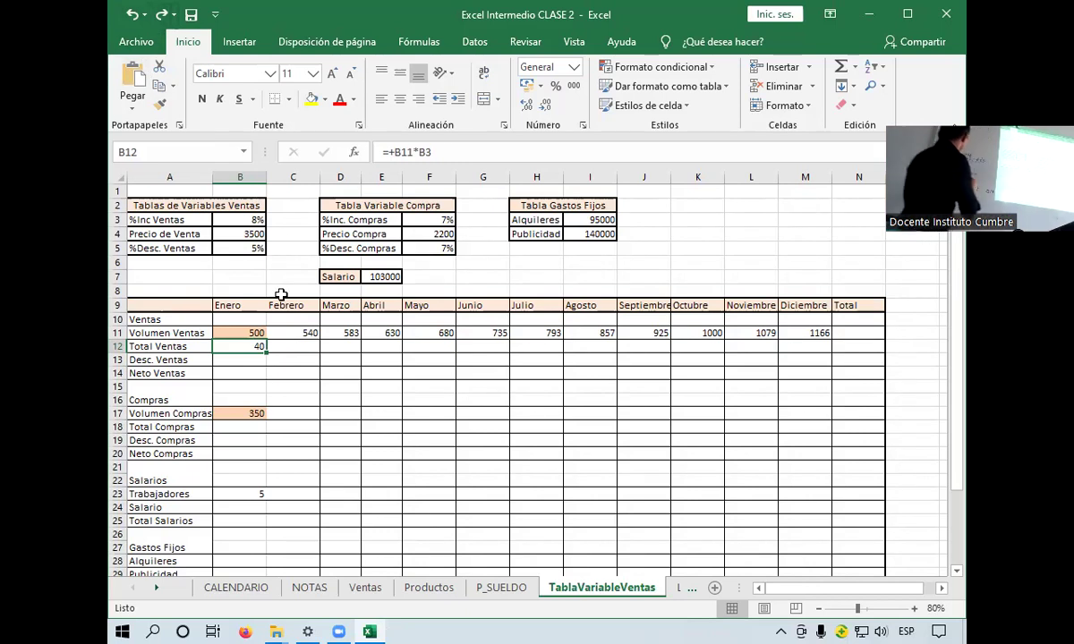
pyautogui.click(132, 16)
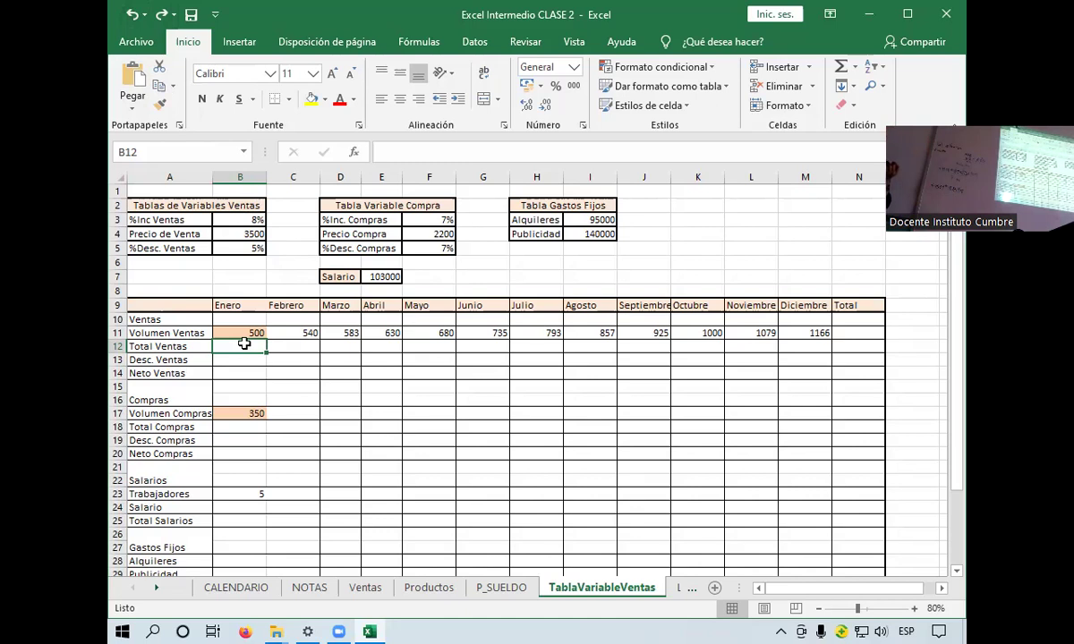
# Enter +B11*$B$4 in B12 so Enero Total Ventas shows 1750000
pyautogui.write('+')
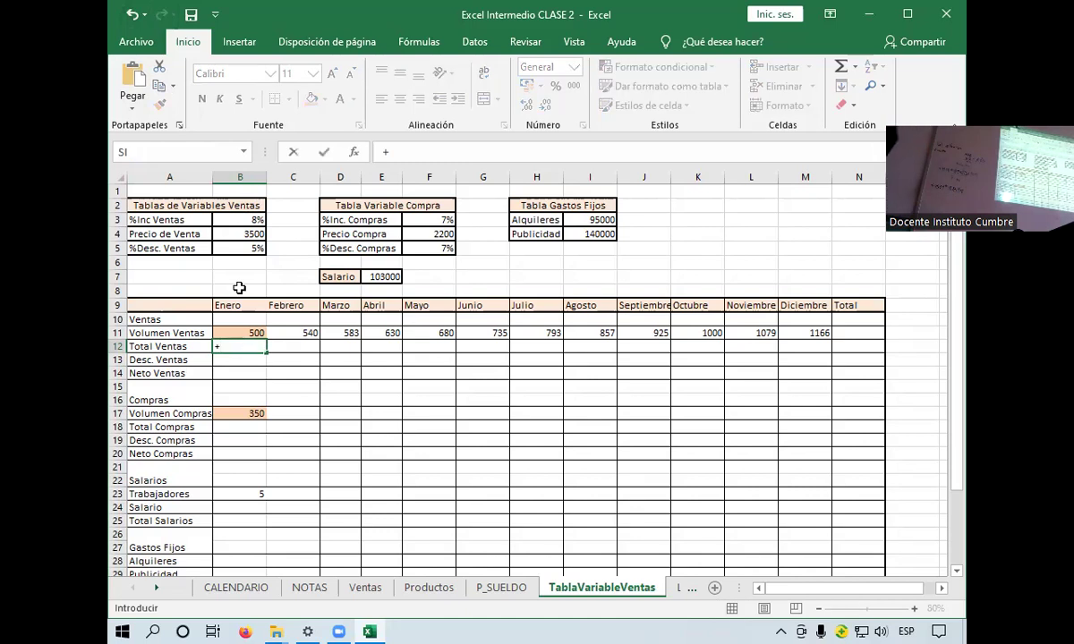
pyautogui.click(244, 333)
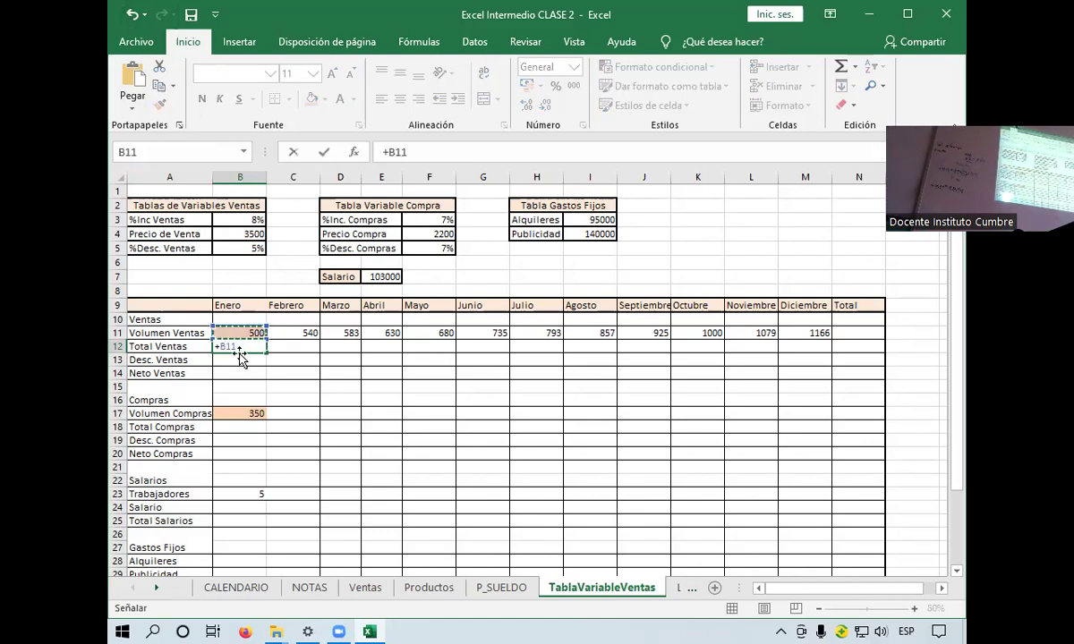
pyautogui.write('*')
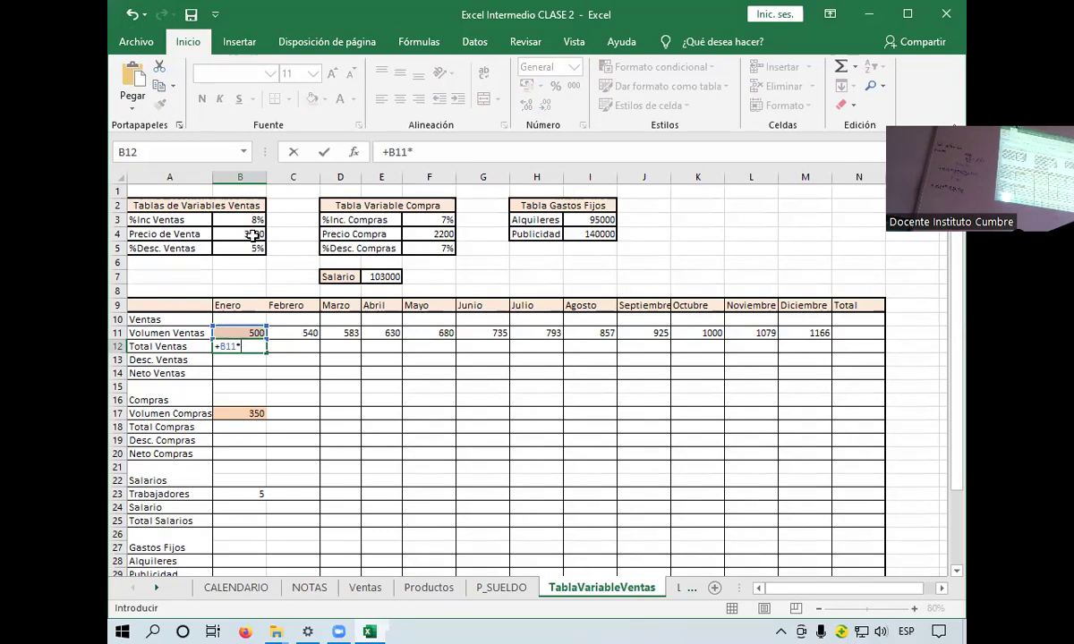
pyautogui.click(252, 232)
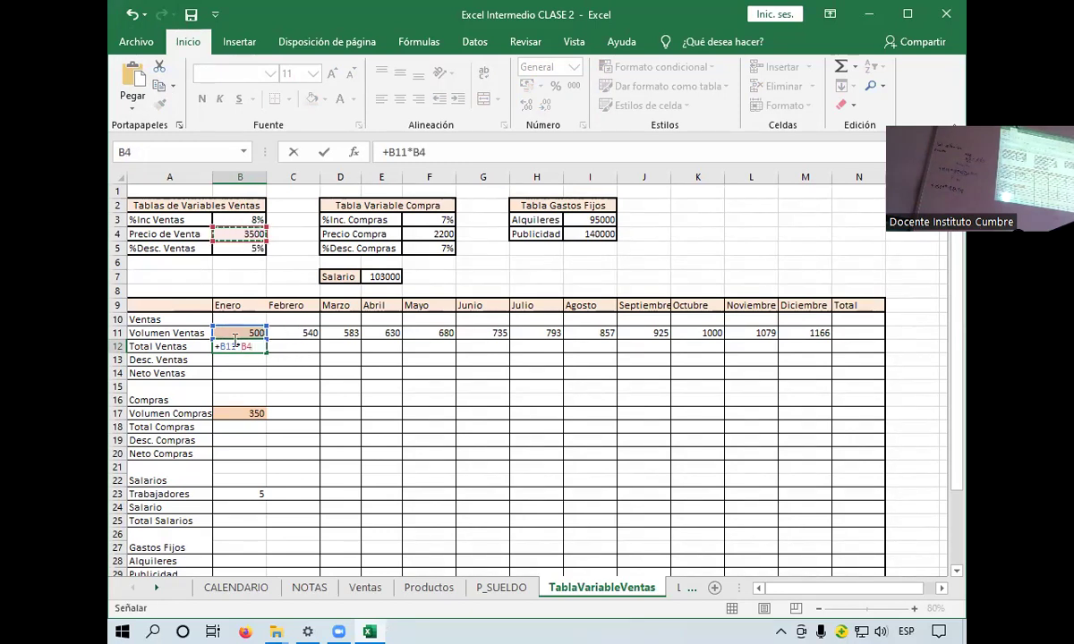
pyautogui.press('F4')
pyautogui.press('Return')
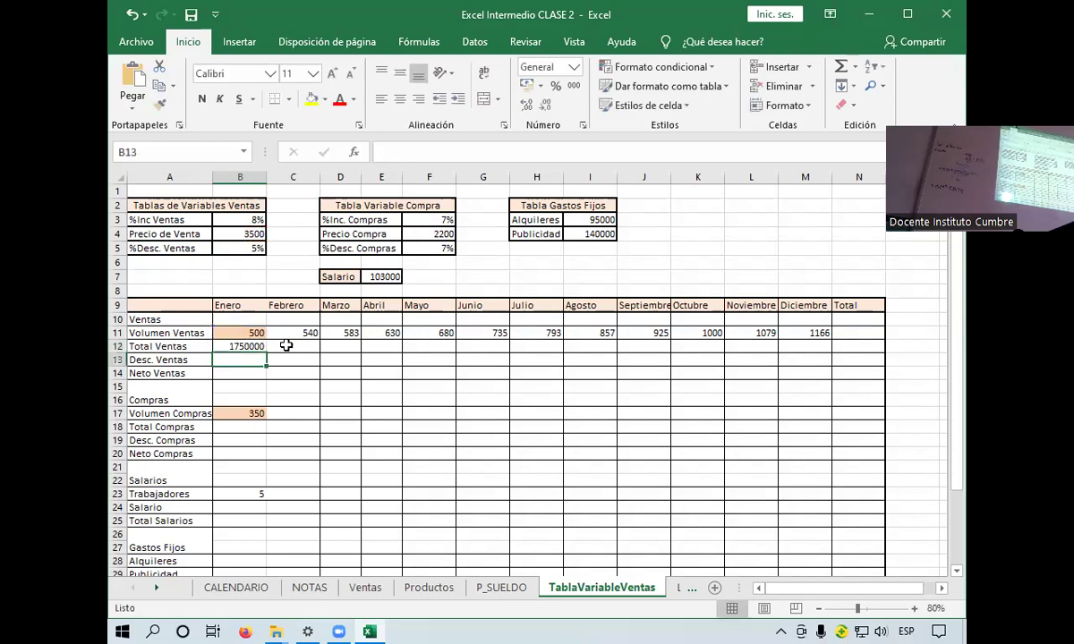
# Fill B12's anchored price formula across to M12, undoing an accidental clear of Febrero
pyautogui.click(247, 343)
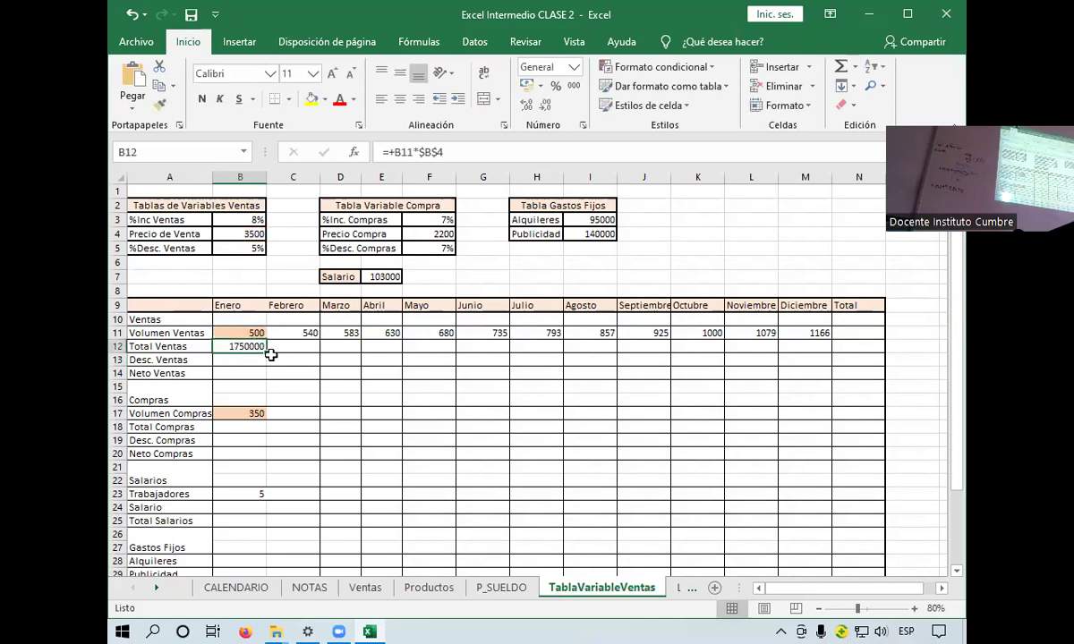
pyautogui.moveTo(266, 351); pyautogui.dragTo(341, 348)
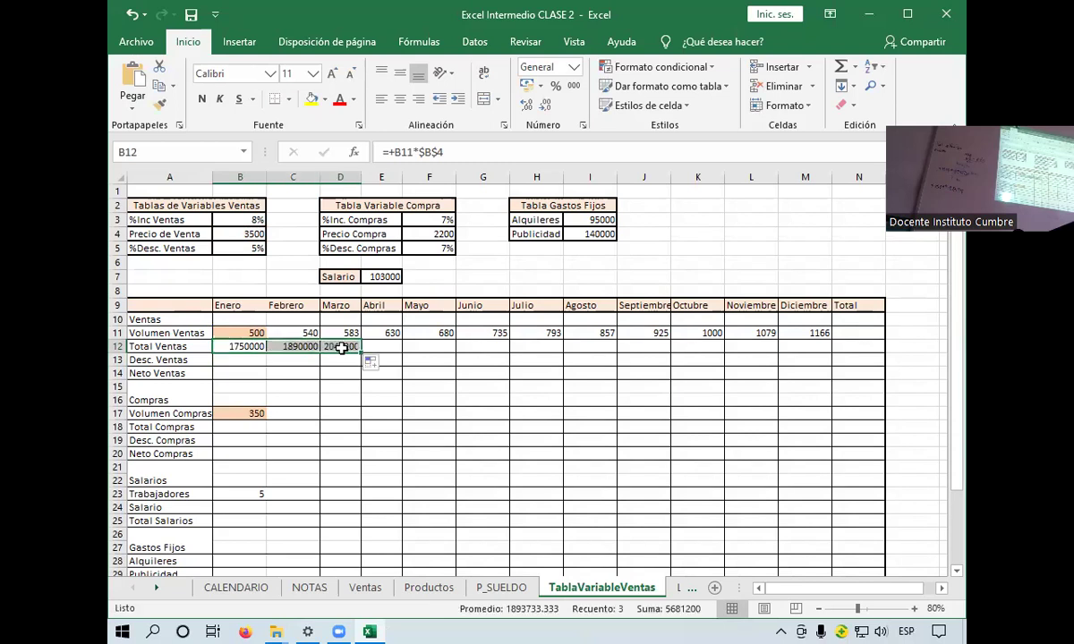
pyautogui.click(295, 349)
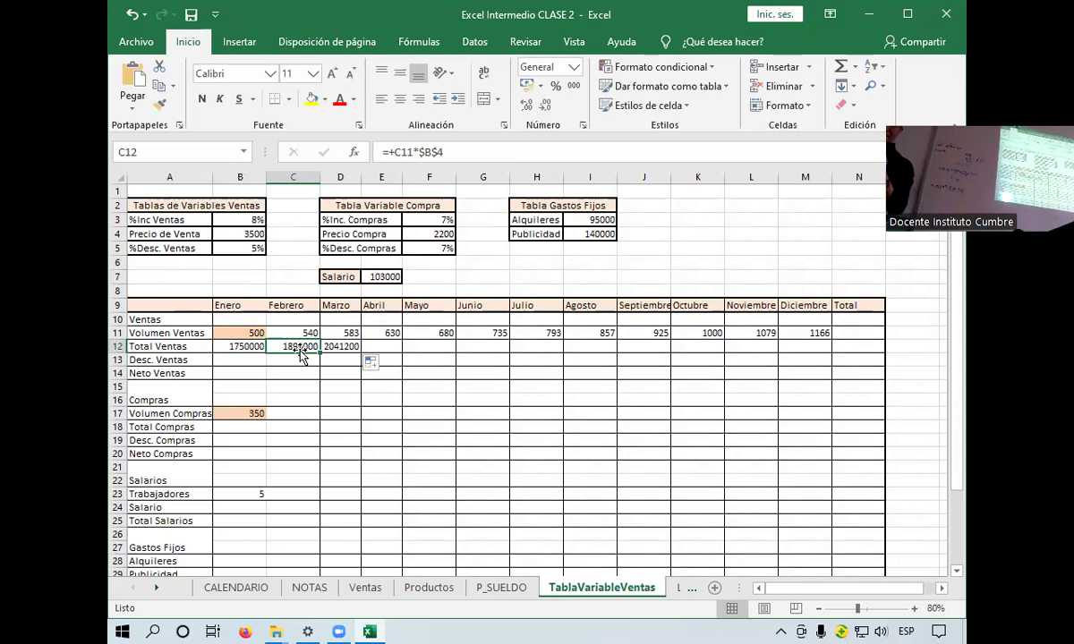
pyautogui.moveTo(320, 354); pyautogui.dragTo(619, 349)
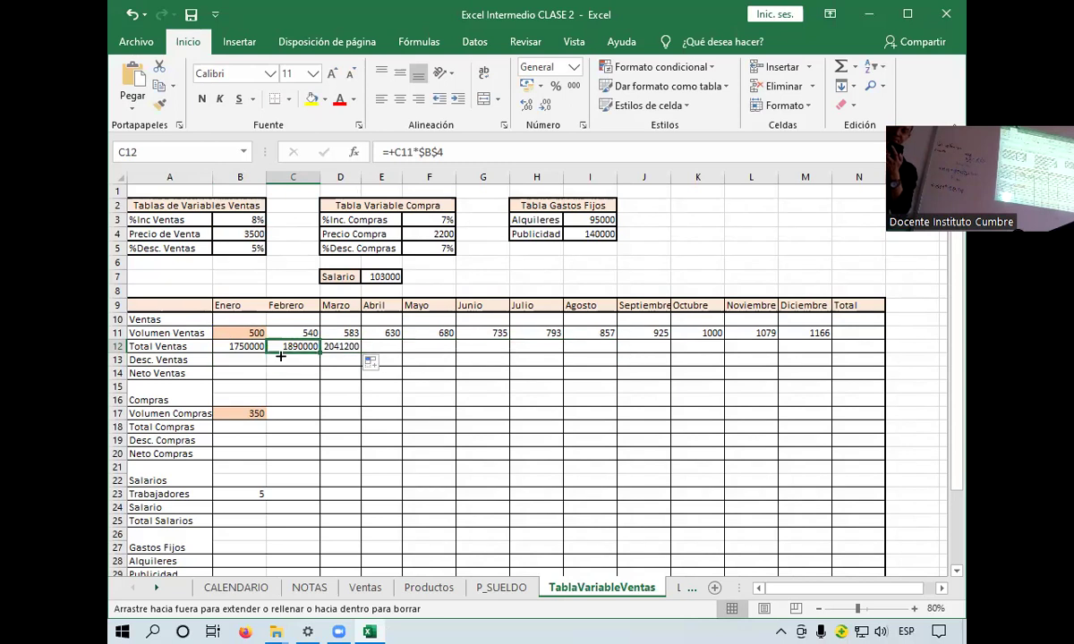
pyautogui.moveTo(620, 349); pyautogui.dragTo(259, 351)
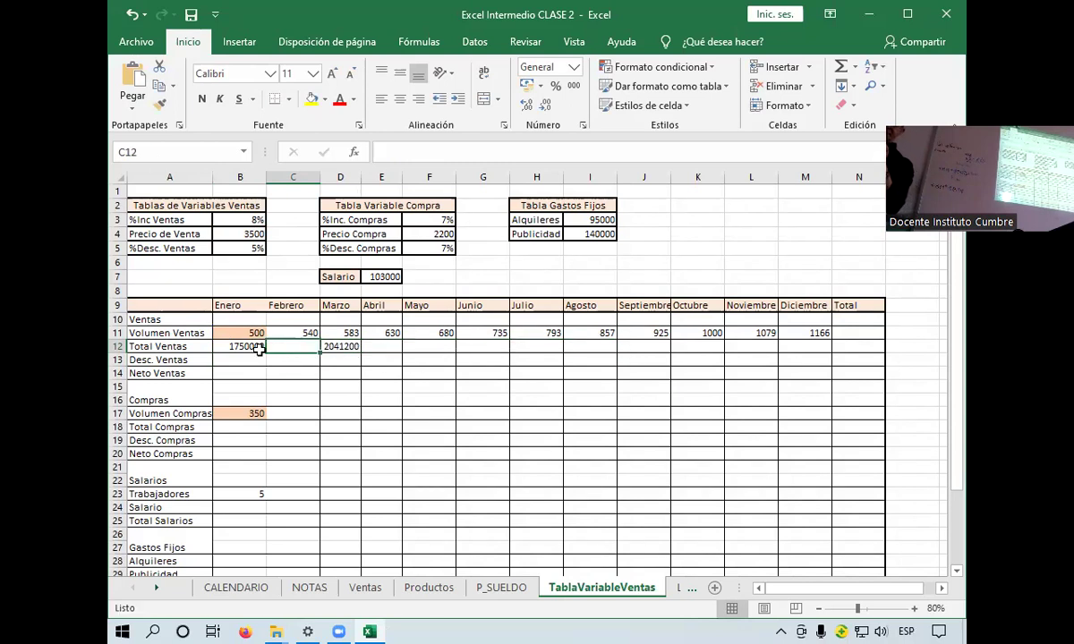
pyautogui.click(132, 14)
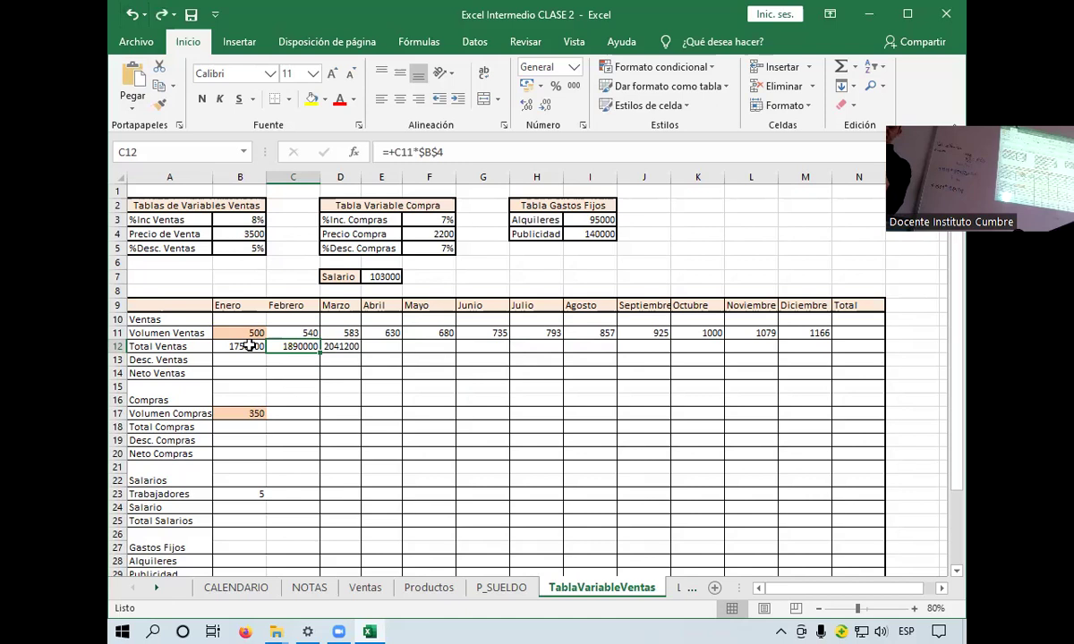
pyautogui.click(263, 350)
pyautogui.moveTo(267, 354); pyautogui.dragTo(536, 350)
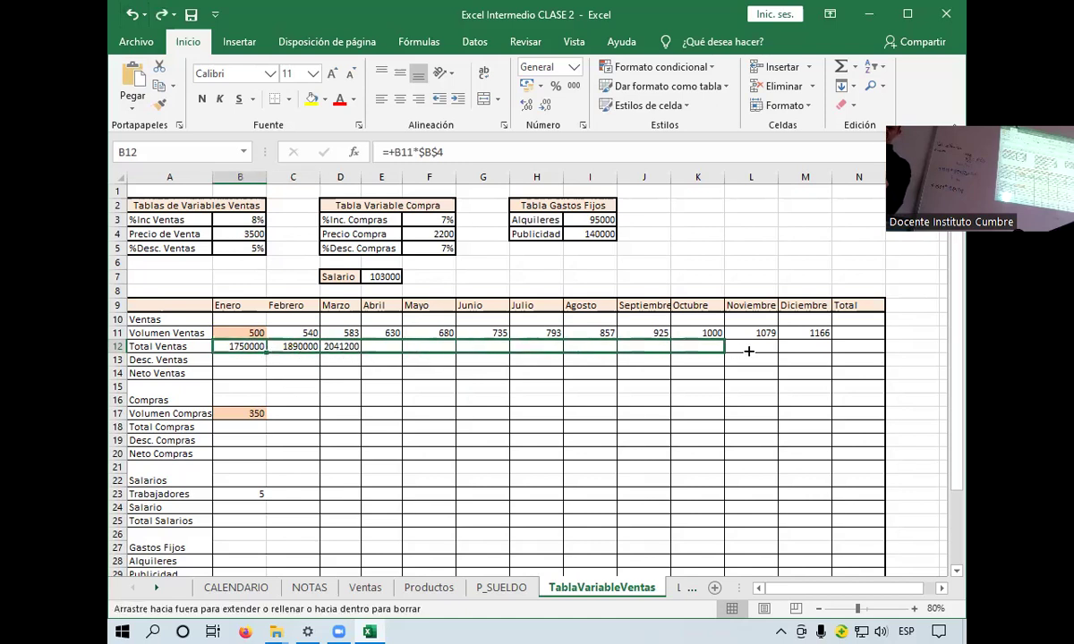
pyautogui.moveTo(535, 350); pyautogui.dragTo(819, 352)
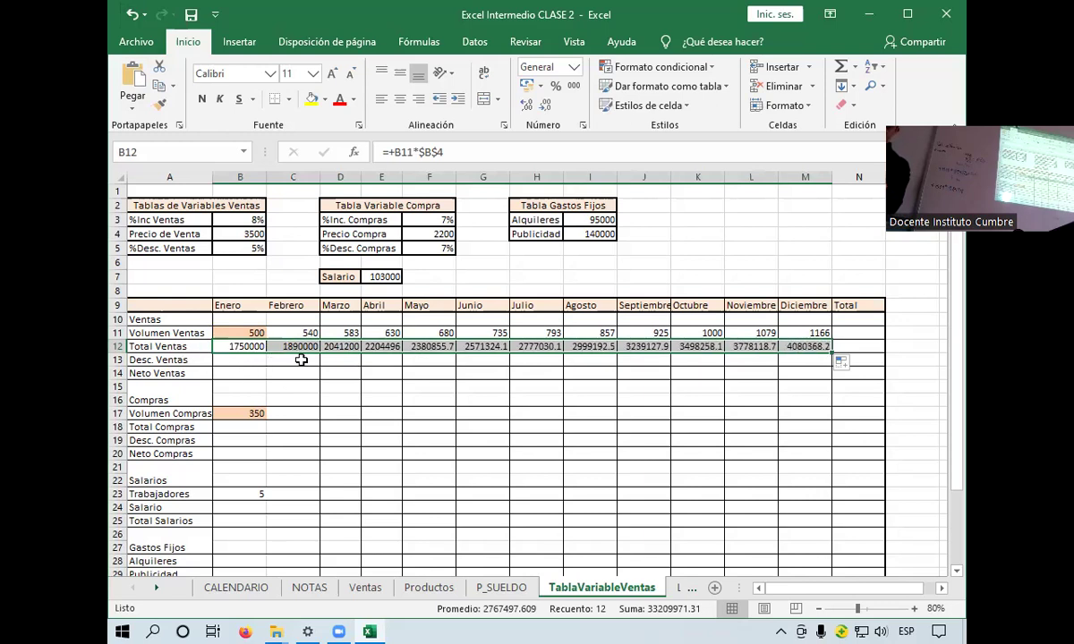
pyautogui.click(232, 363)
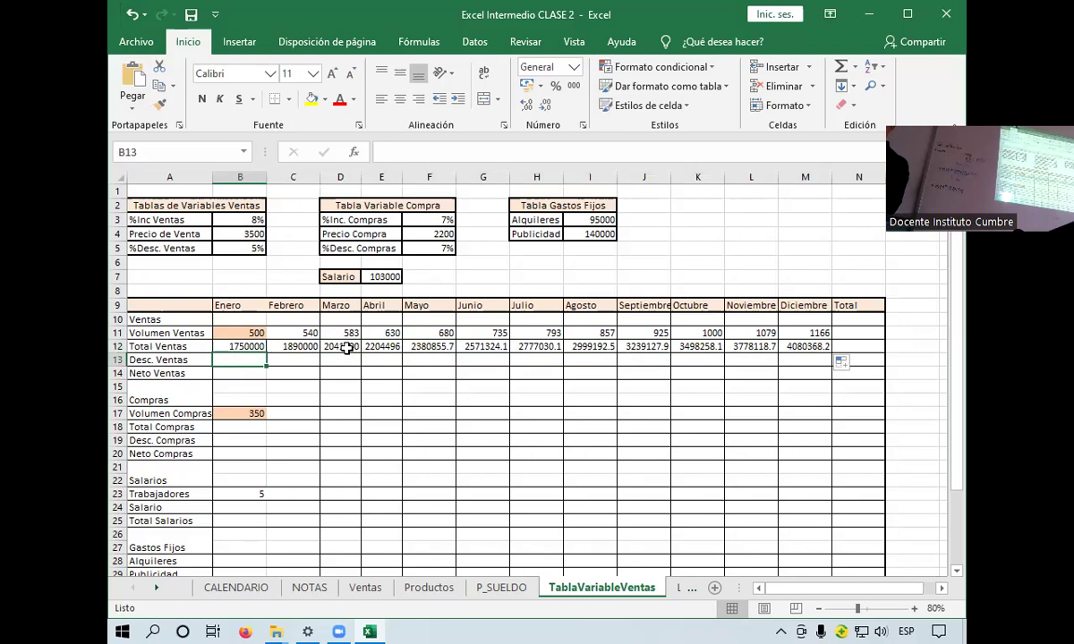
pyautogui.scroll(-5, 347, 340)
pyautogui.scroll(5, 348, 335)
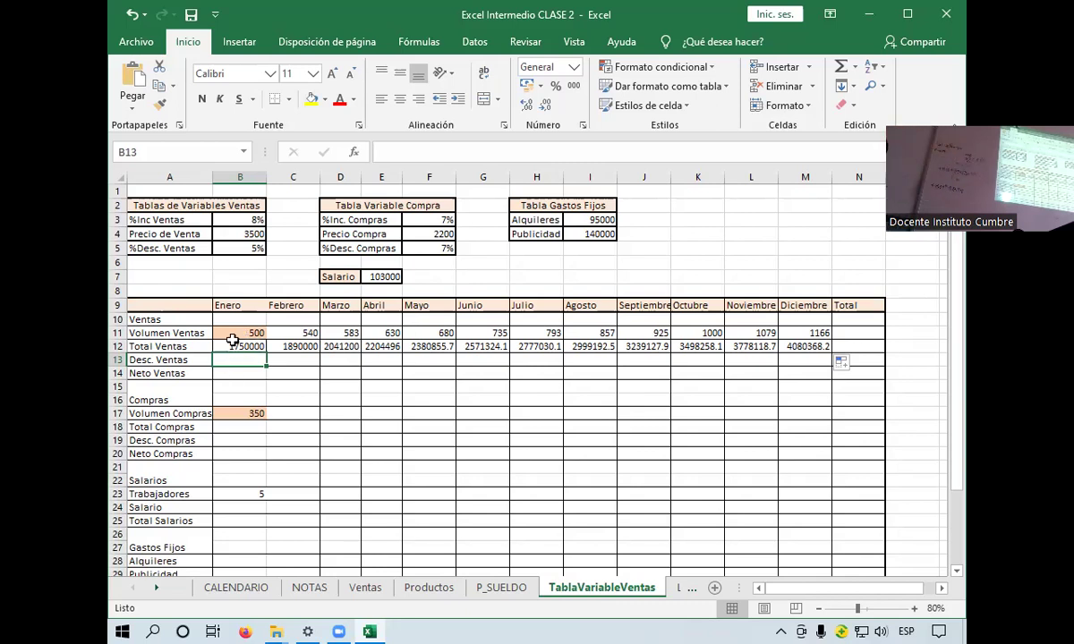
# Refill Total Ventas across B12:M12 and remove decimals, showing 1750000 to 4080368
pyautogui.click(241, 348)
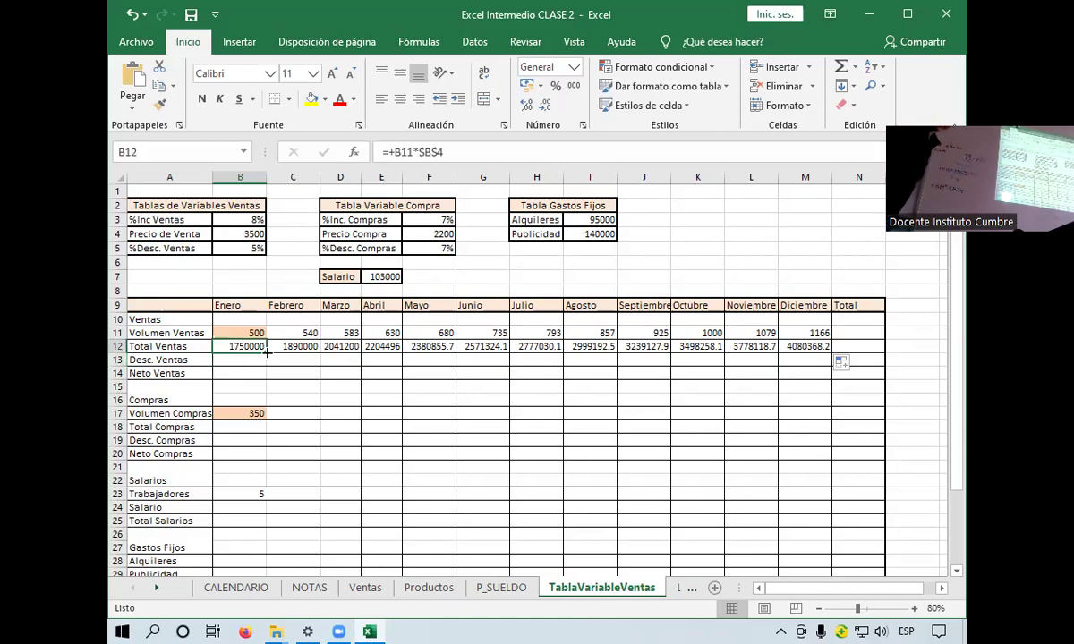
pyautogui.moveTo(265, 352); pyautogui.dragTo(746, 346)
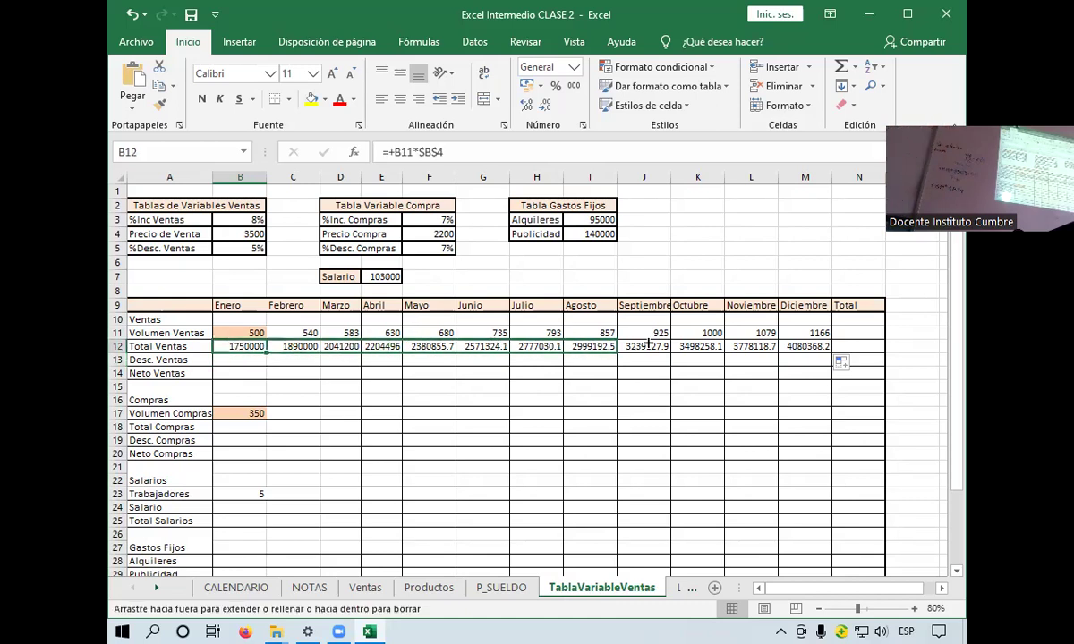
pyautogui.moveTo(746, 346); pyautogui.dragTo(805, 348)
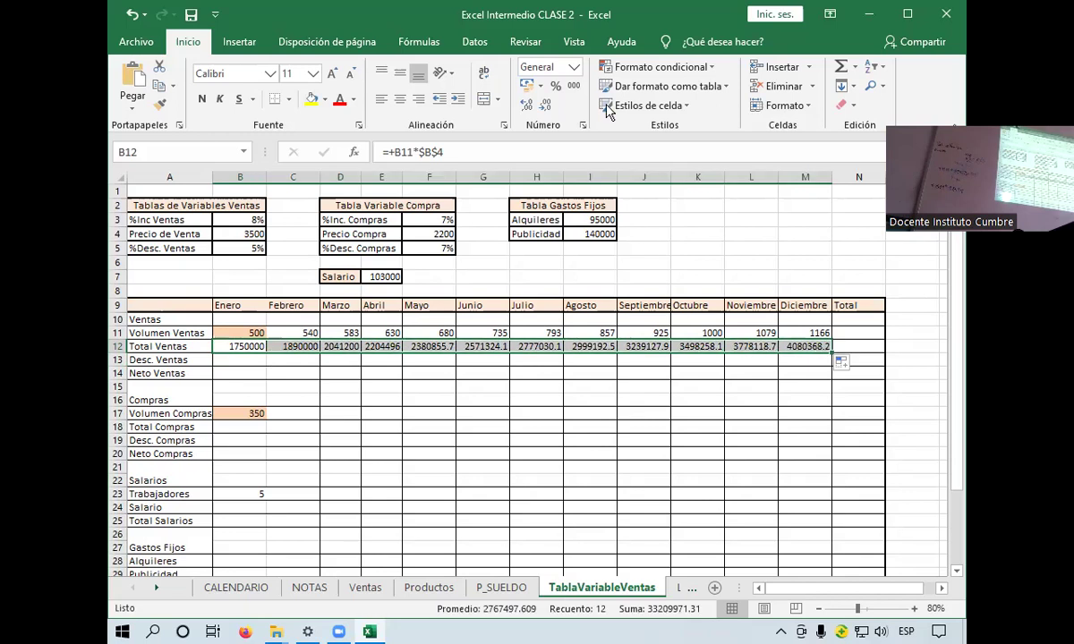
pyautogui.click(546, 106)
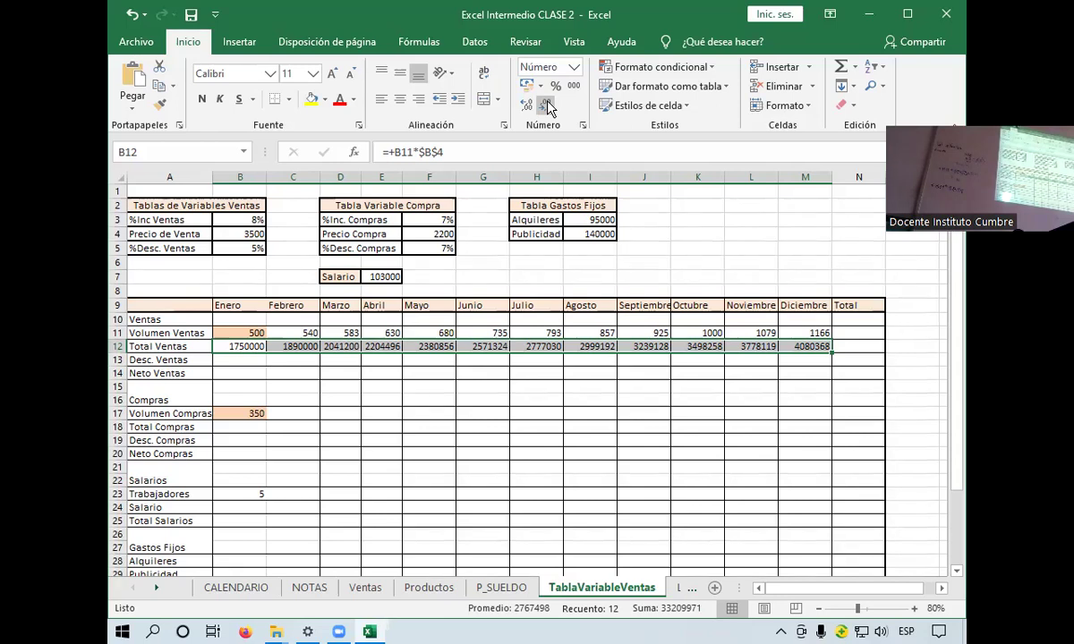
pyautogui.click(251, 363)
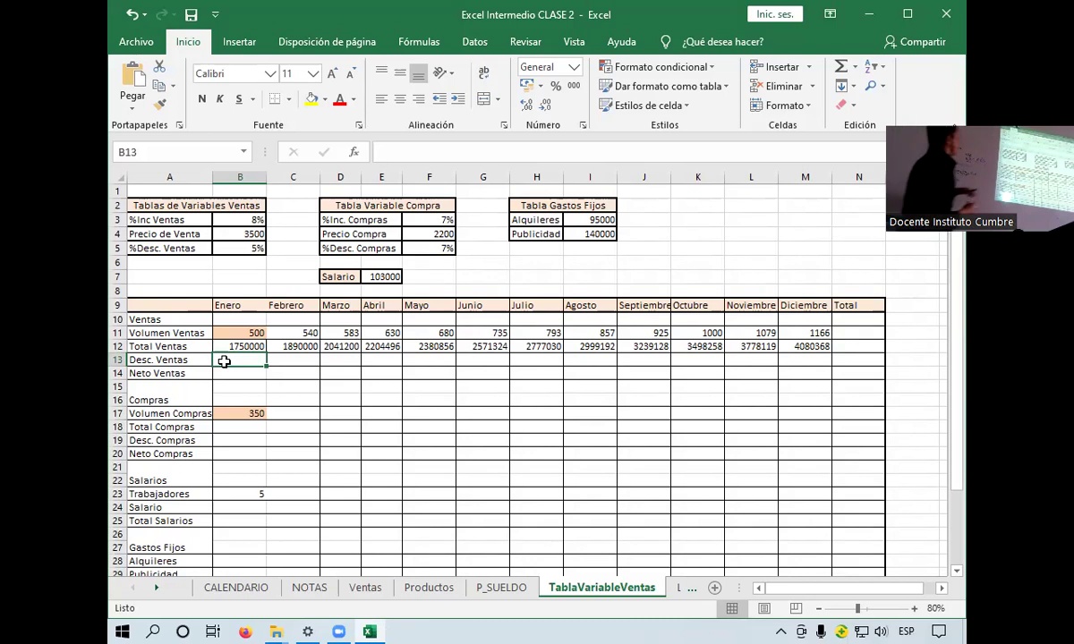
# Enter +B12*$B$5 in B13 so Enero Desc. Ventas shows 87500
pyautogui.write('+')
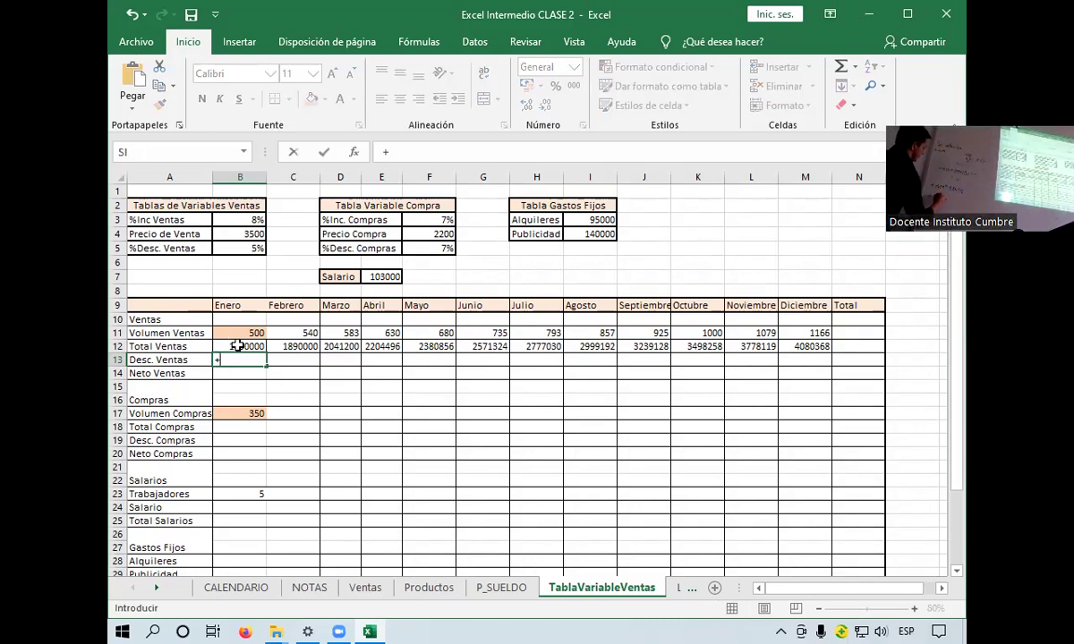
pyautogui.click(237, 346)
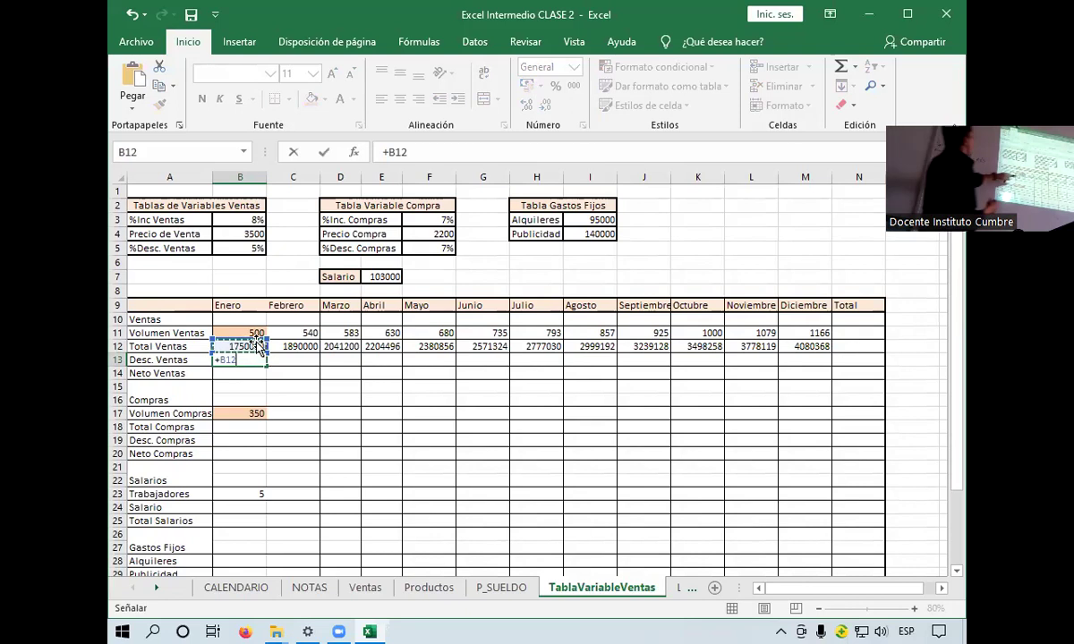
pyautogui.write('*')
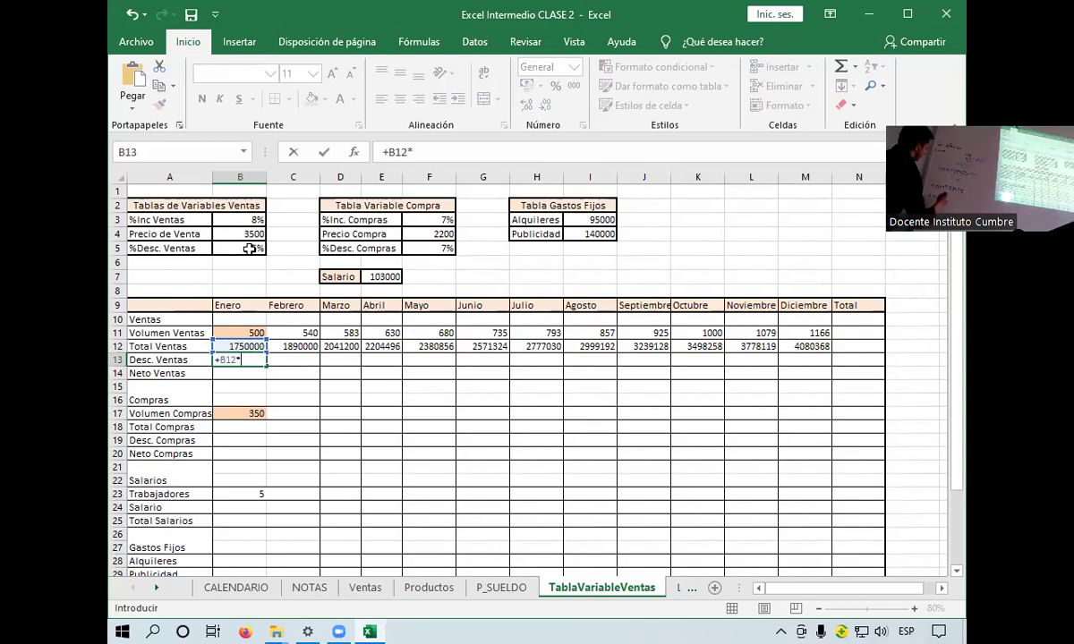
pyautogui.click(250, 249)
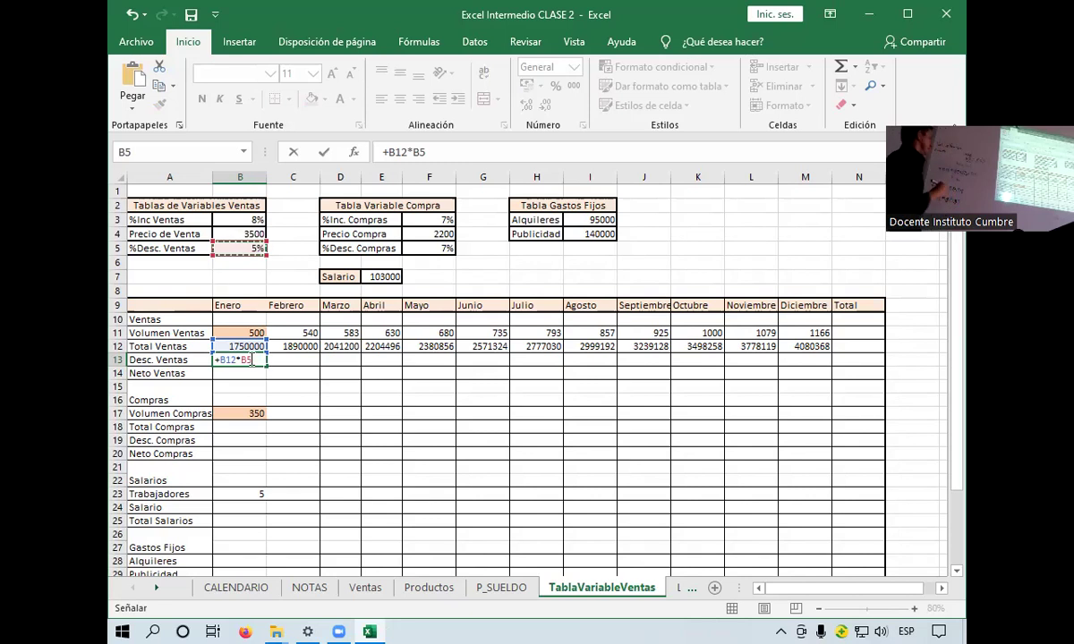
pyautogui.press('F4')
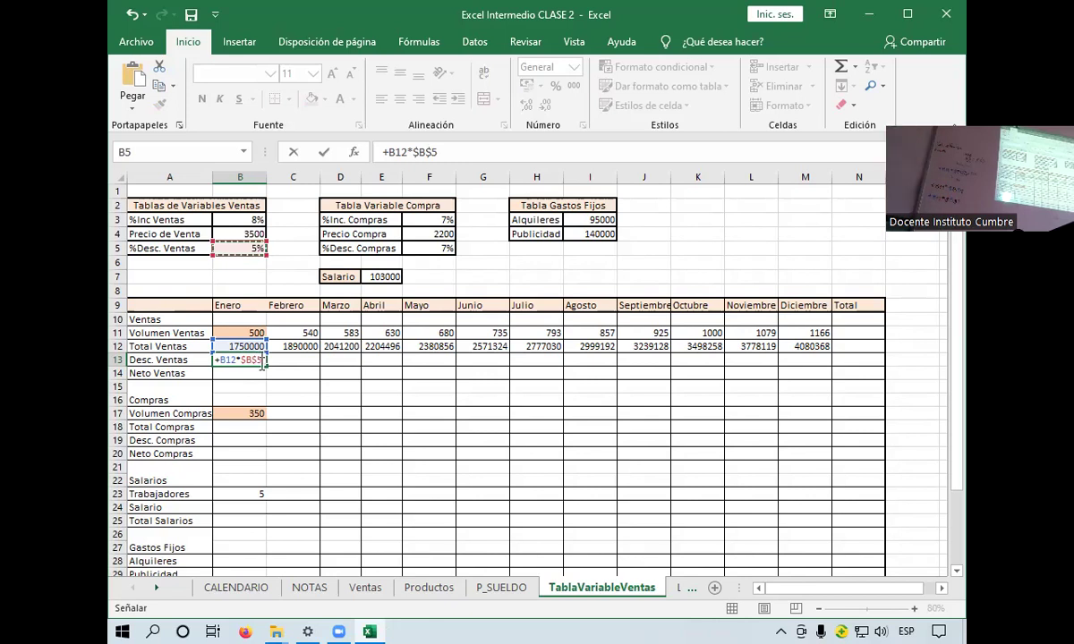
pyautogui.press('Return')
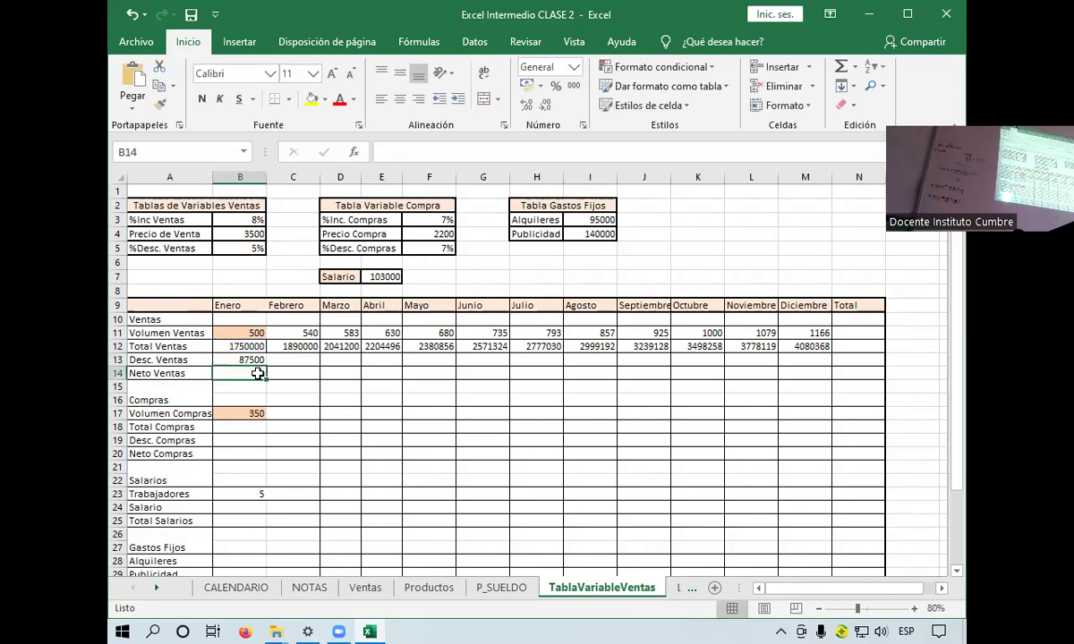
pyautogui.click(246, 360)
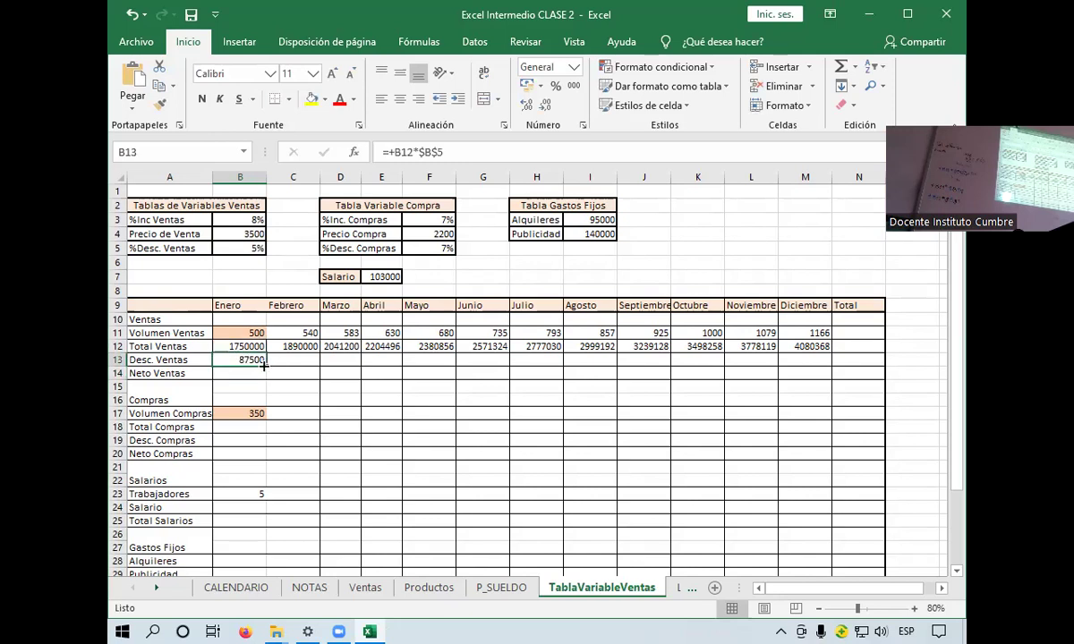
pyautogui.moveTo(280, 366); pyautogui.dragTo(817, 364)
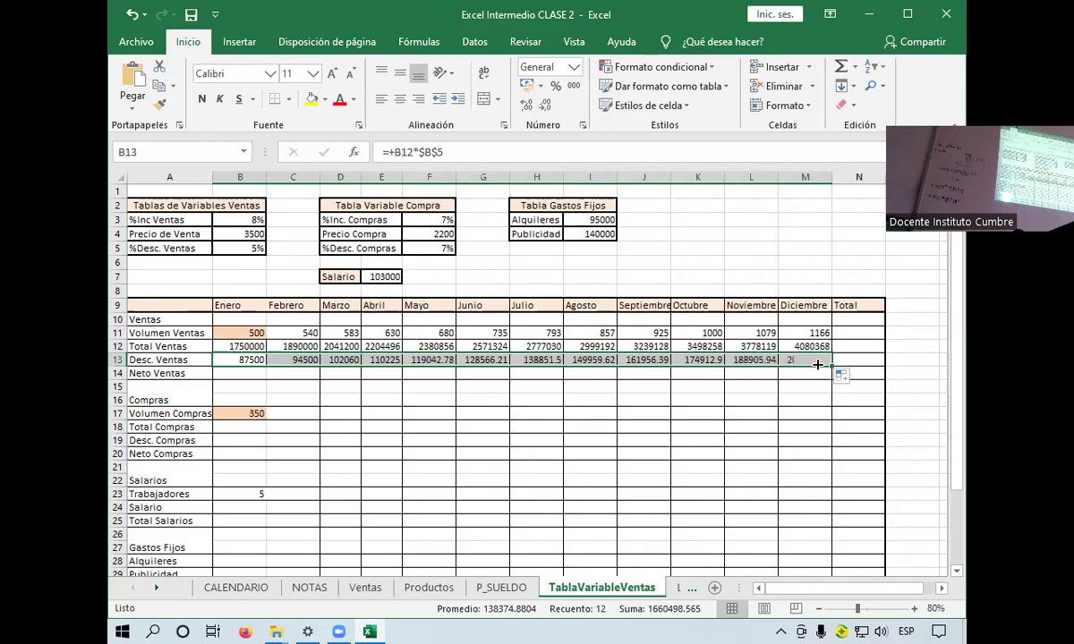
pyautogui.click(542, 105)
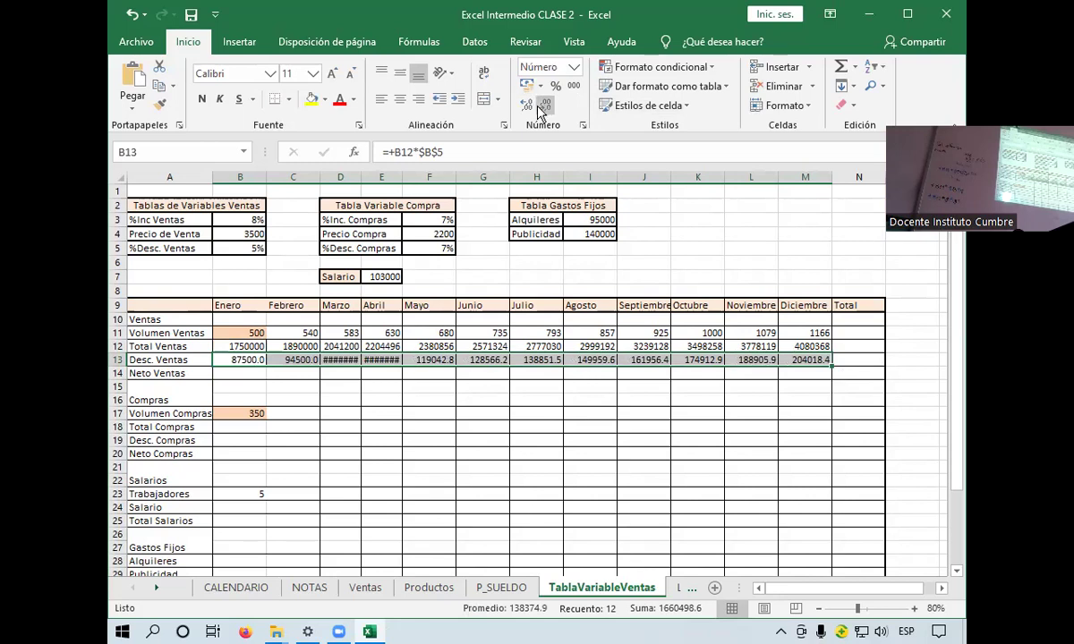
pyautogui.click(528, 106)
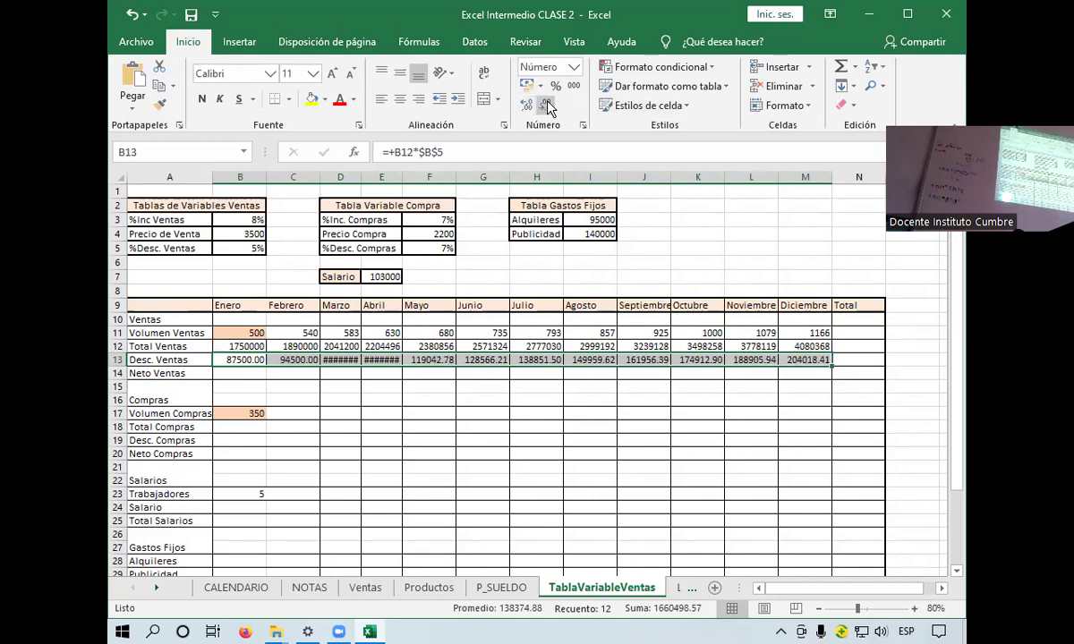
pyautogui.click(547, 106)
pyautogui.click(547, 106)
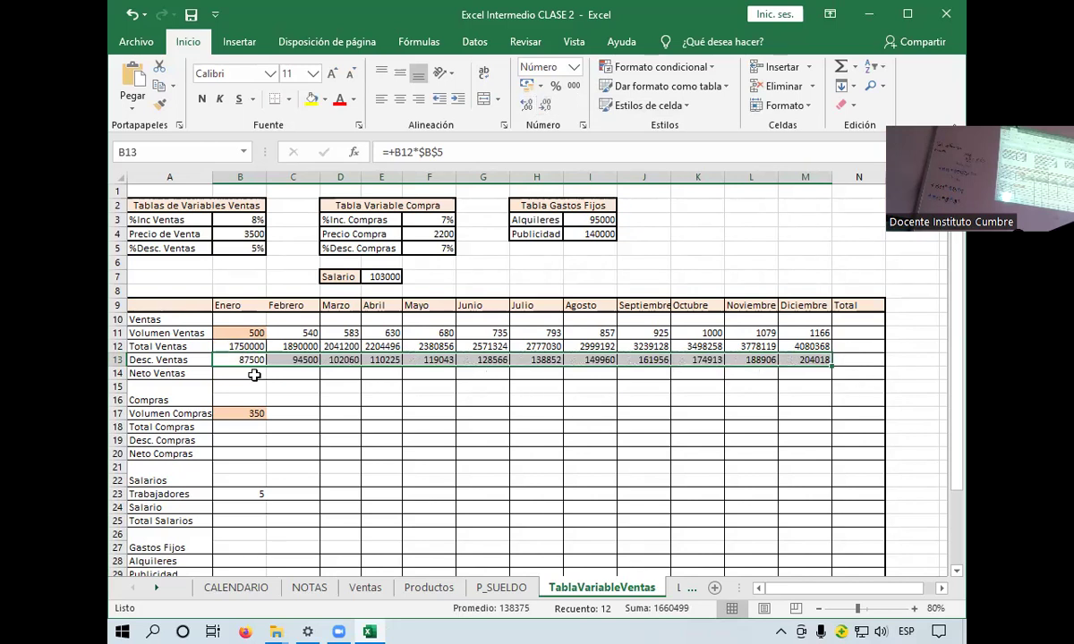
pyautogui.click(256, 376)
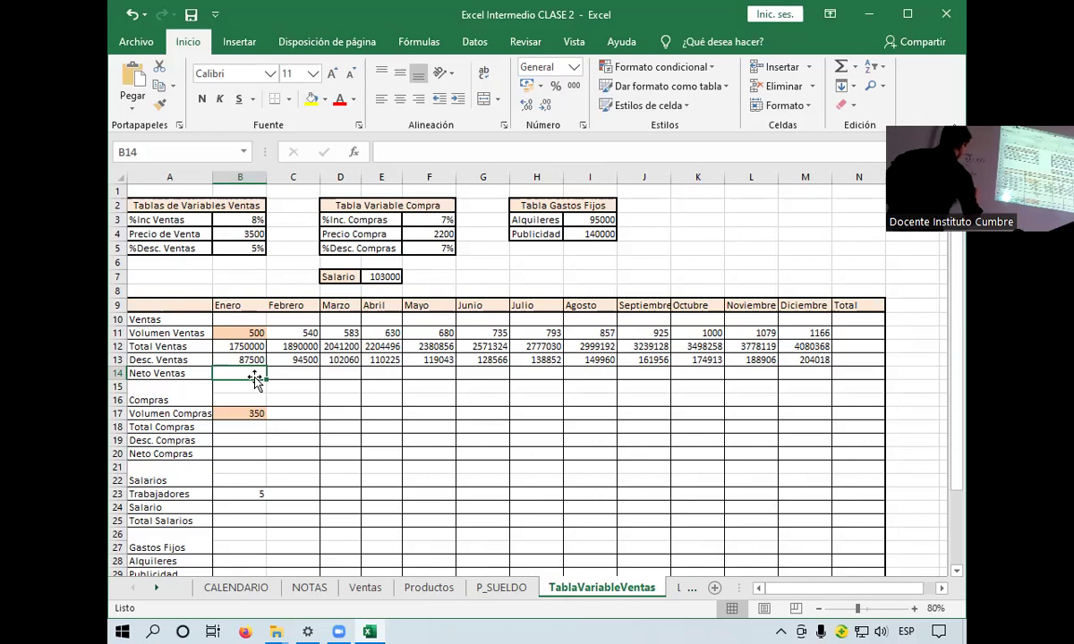
# Enter +B12-B13 in B14 so Enero Neto Ventas shows 1662500
pyautogui.write('+')
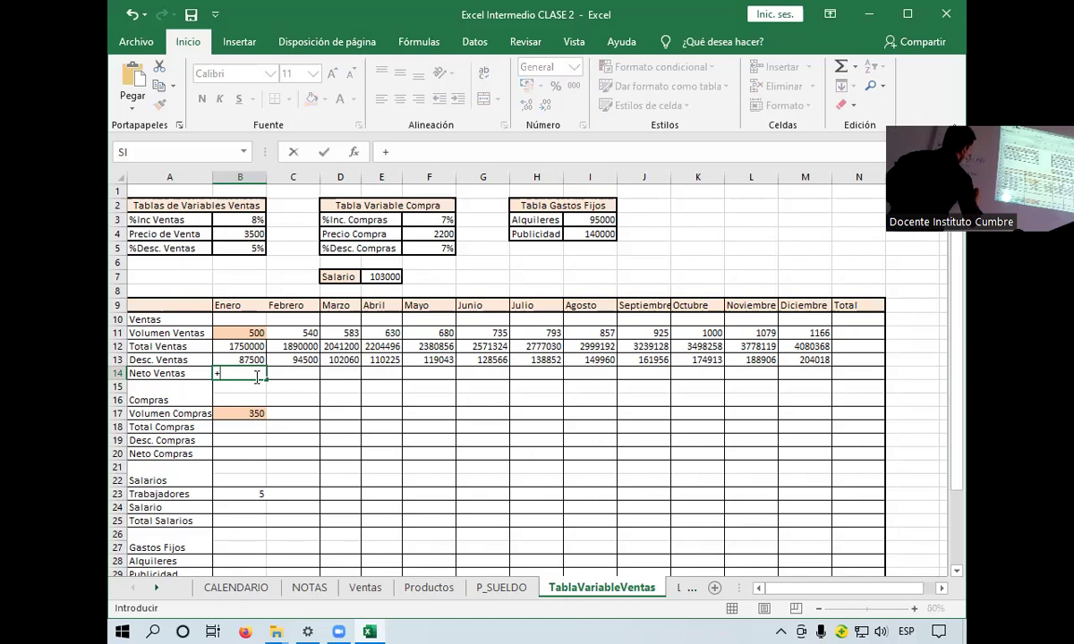
pyautogui.click(237, 348)
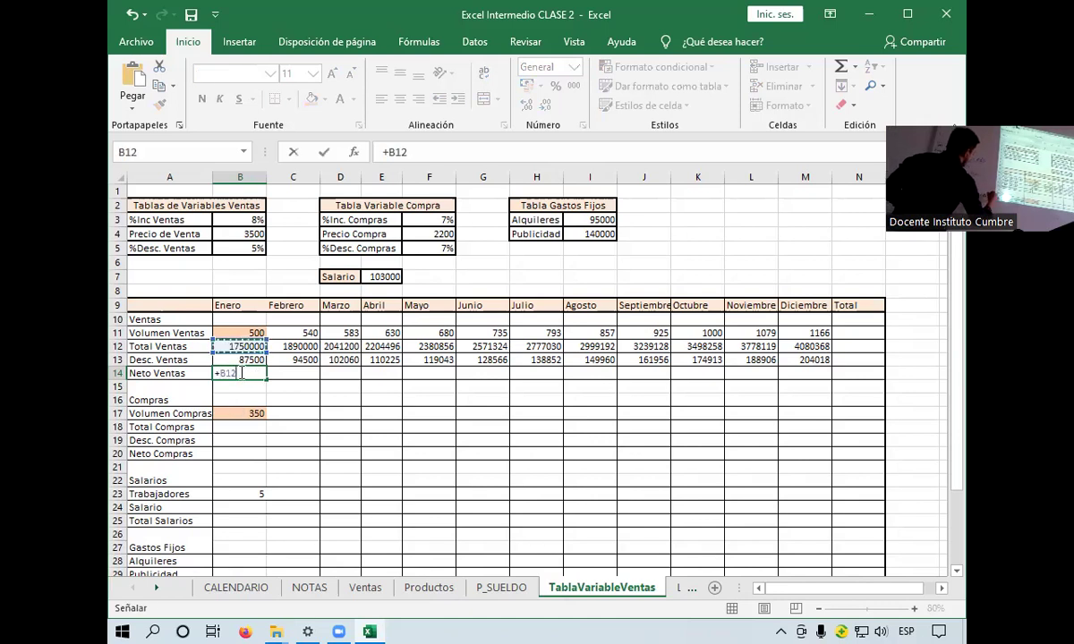
pyautogui.write('-')
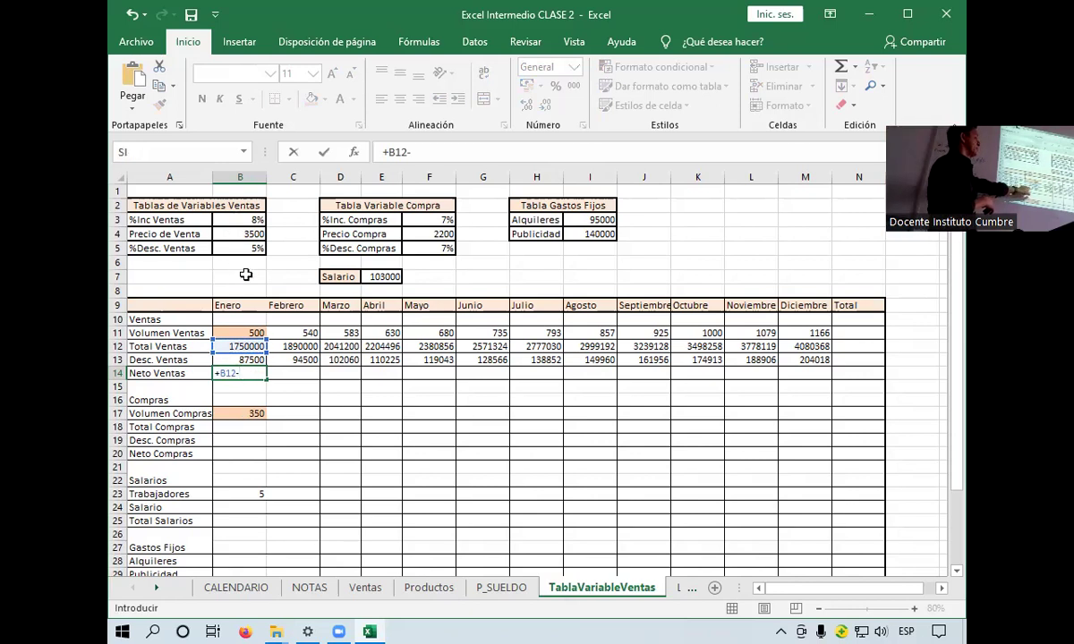
pyautogui.click(244, 360)
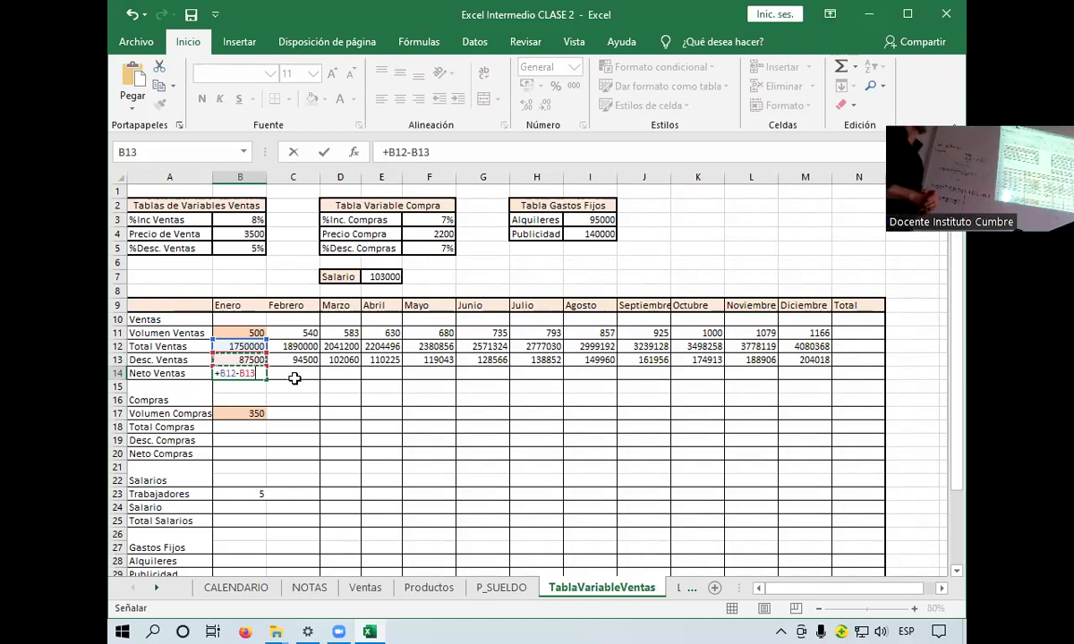
pyautogui.press('Return')
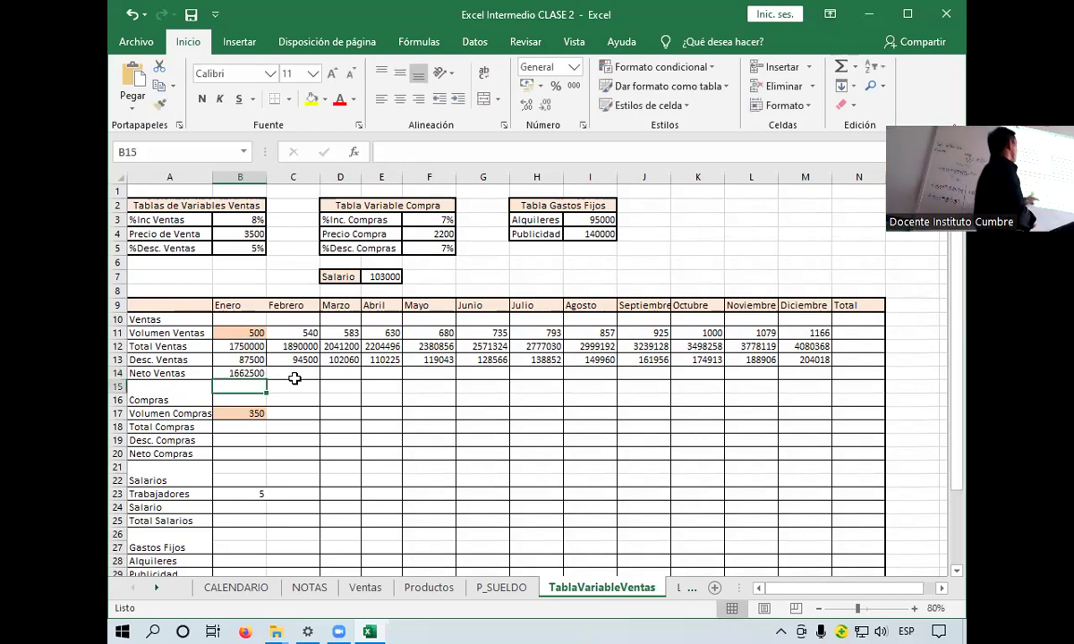
# Copy the B14 Neto Ventas formula across to M14, ending at 3876350
pyautogui.click(246, 373)
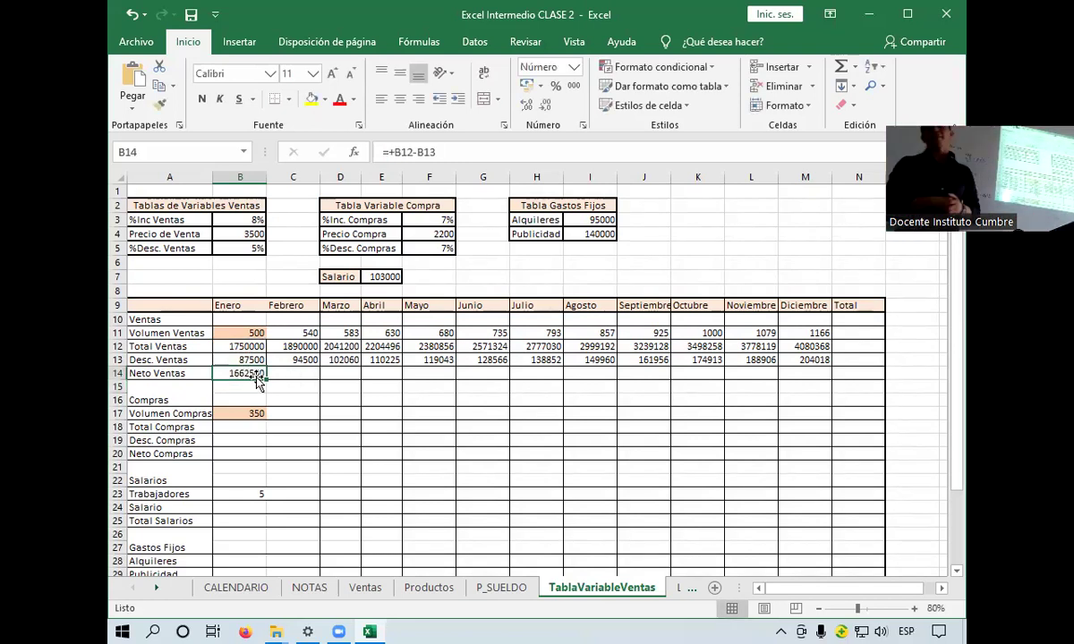
pyautogui.moveTo(266, 377)
pyautogui.mouseDown()
pyautogui.moveTo(596, 366)
pyautogui.moveTo(820, 375)
pyautogui.mouseUp()
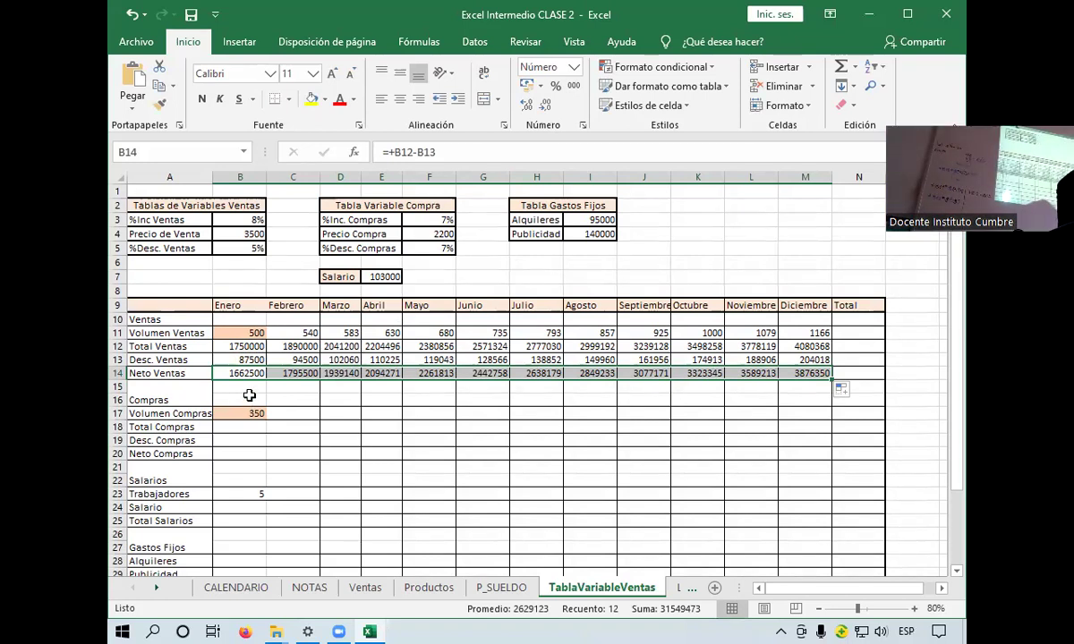
pyautogui.click(813, 373)
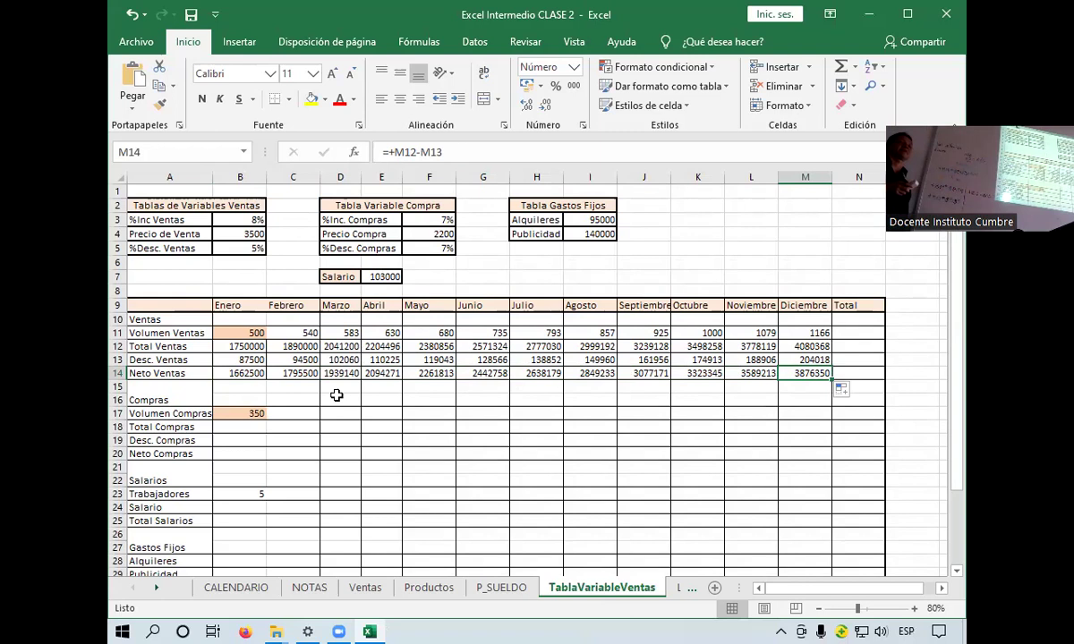
# Enter +B17*$F$3+B17 in C17 so Febrero Volumen Compras shows 375
pyautogui.click(251, 424)
pyautogui.click(249, 410)
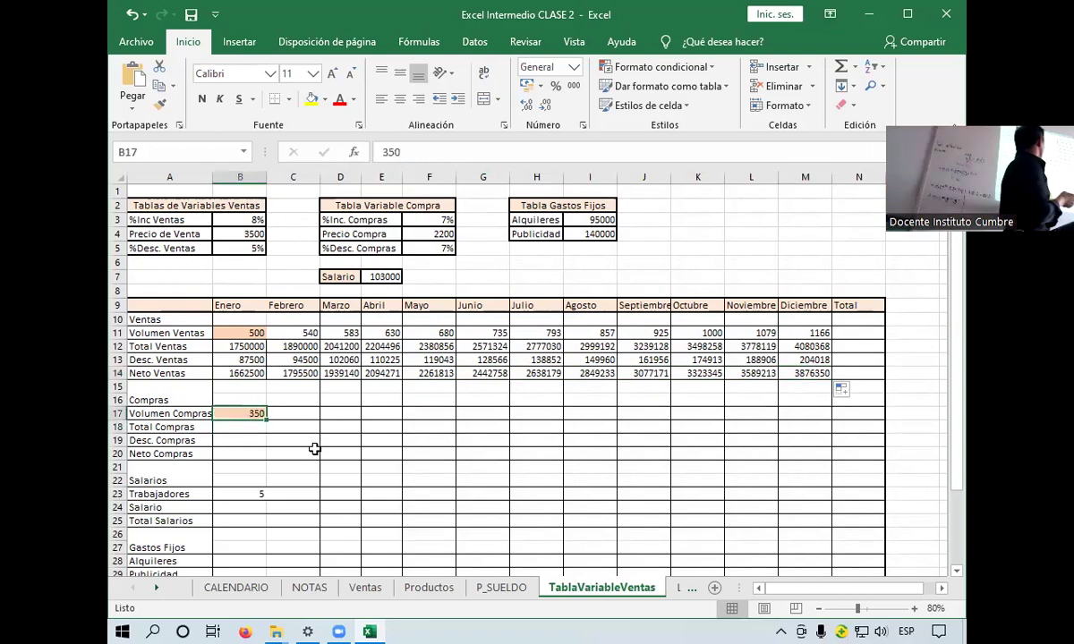
pyautogui.click(278, 414)
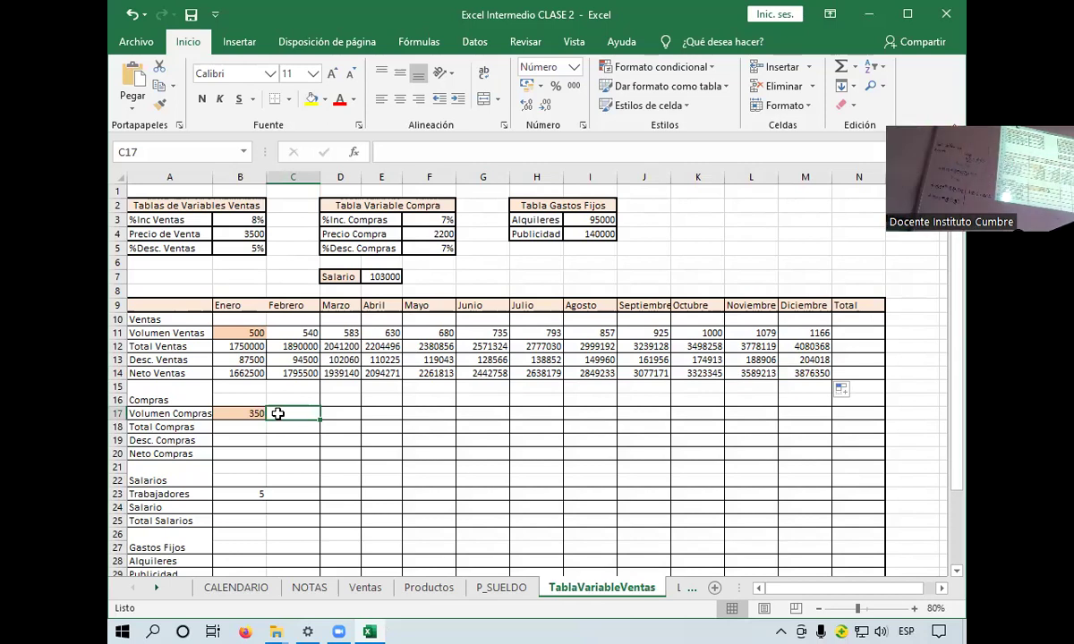
pyautogui.write('+')
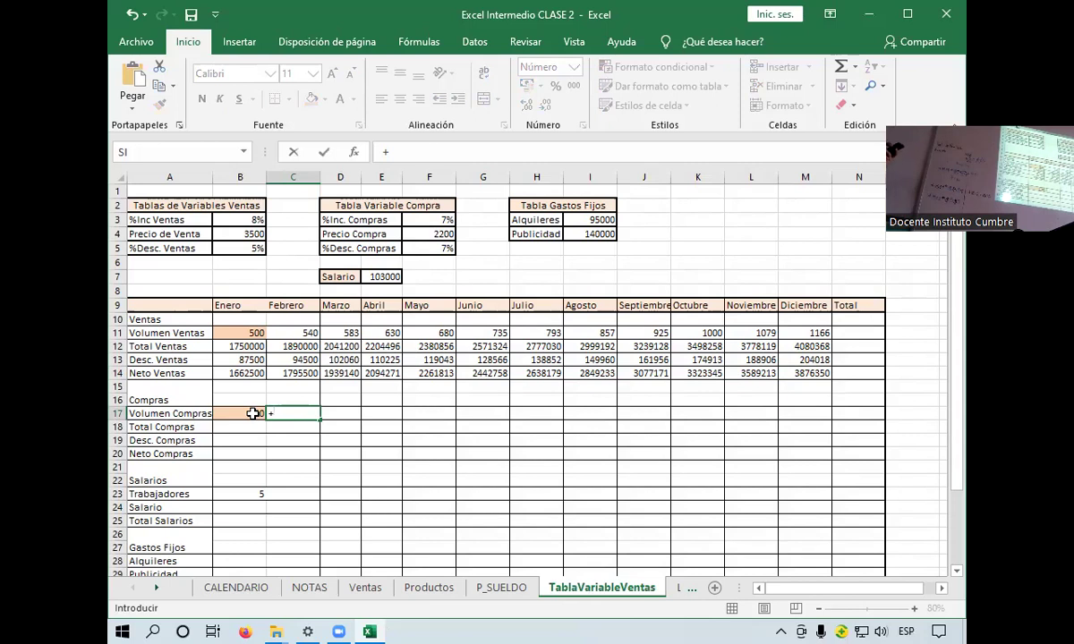
pyautogui.click(254, 413)
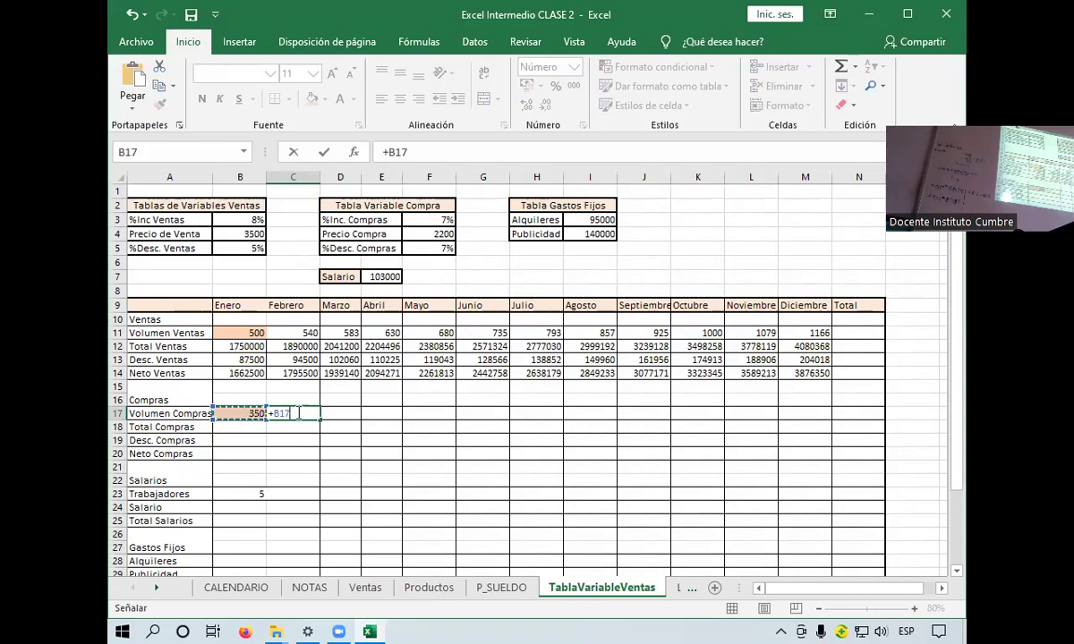
pyautogui.write('*')
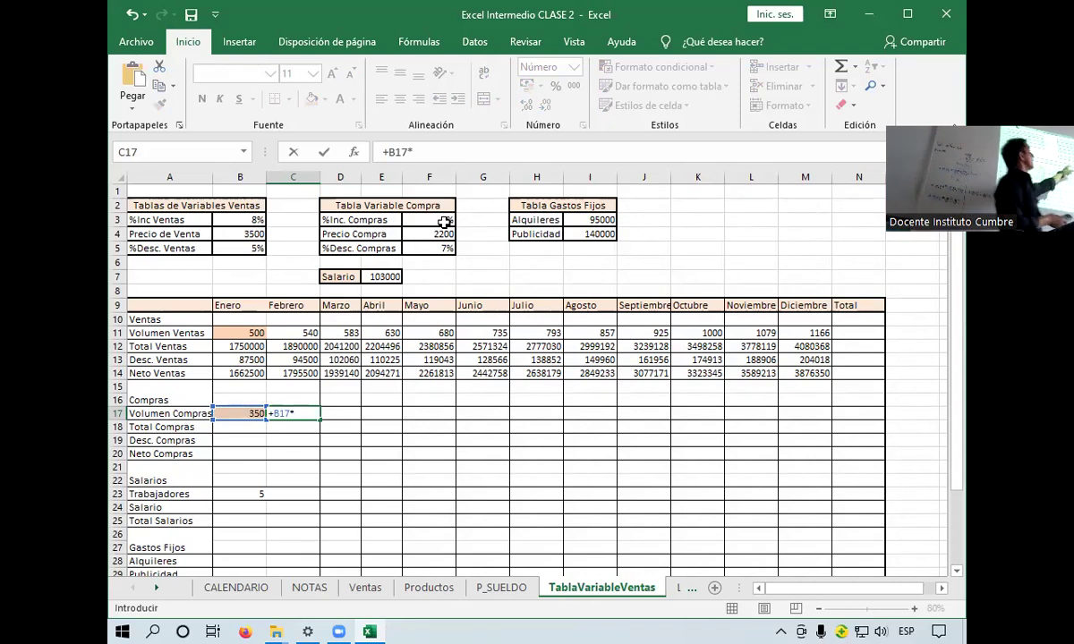
pyautogui.click(442, 222)
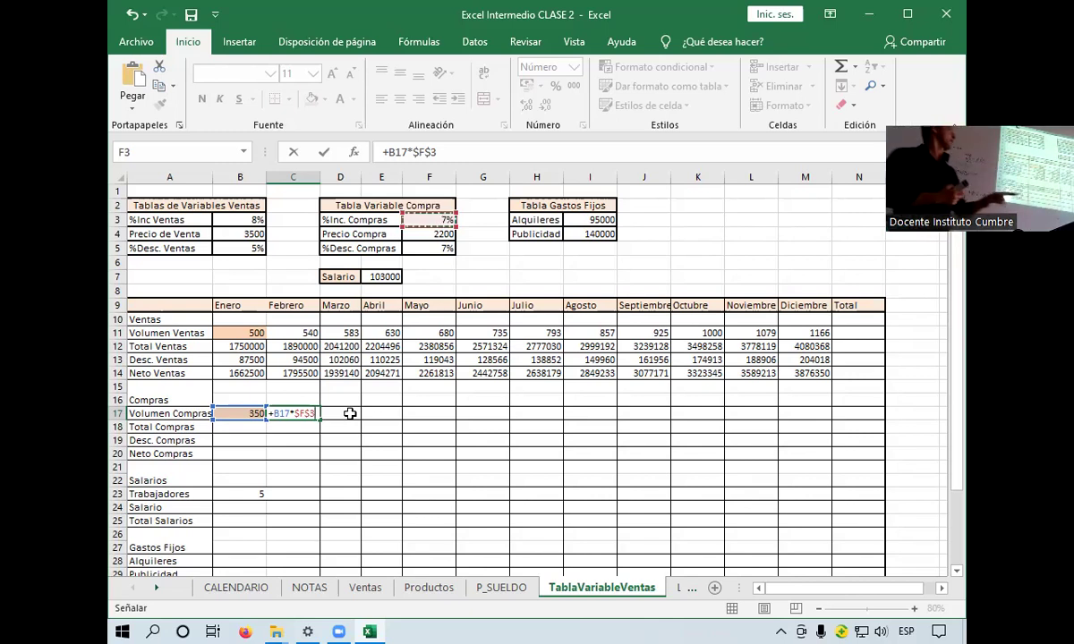
pyautogui.write('+')
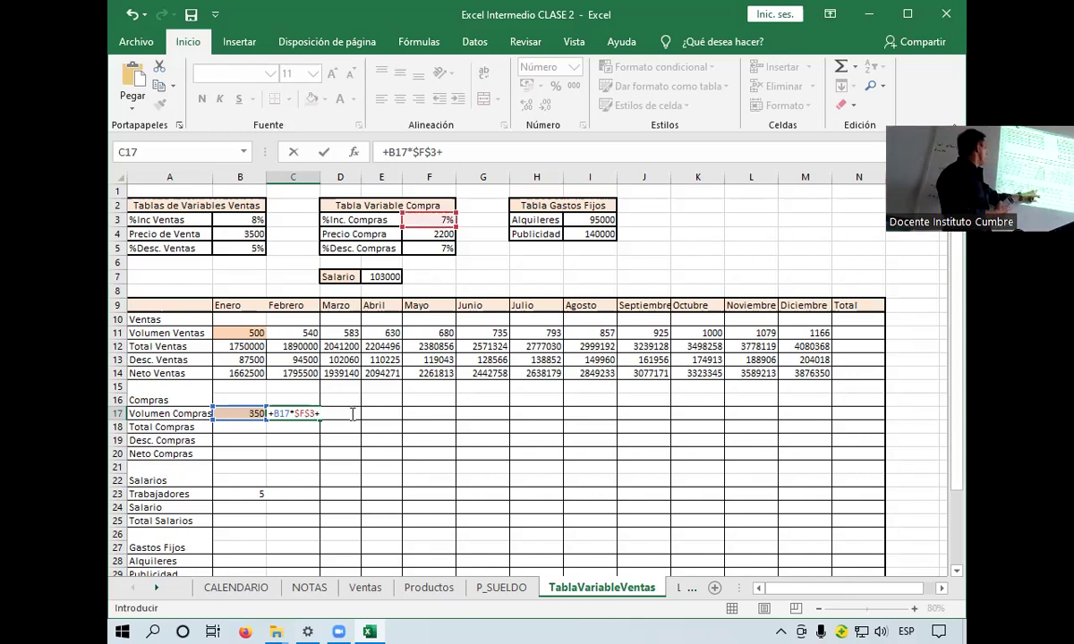
pyautogui.click(257, 413)
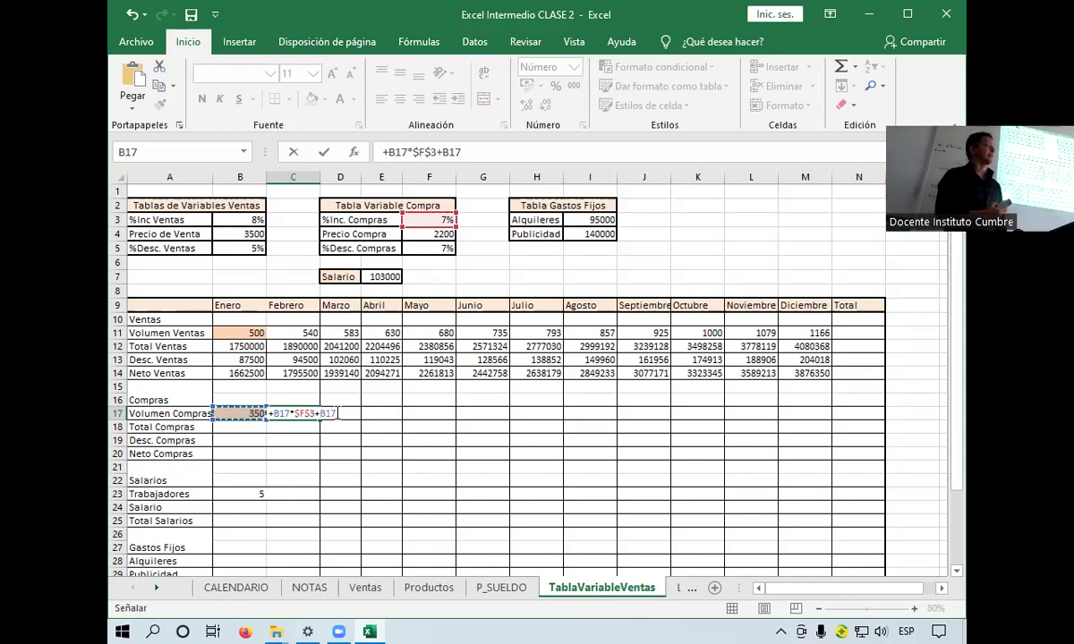
pyautogui.press('Return')
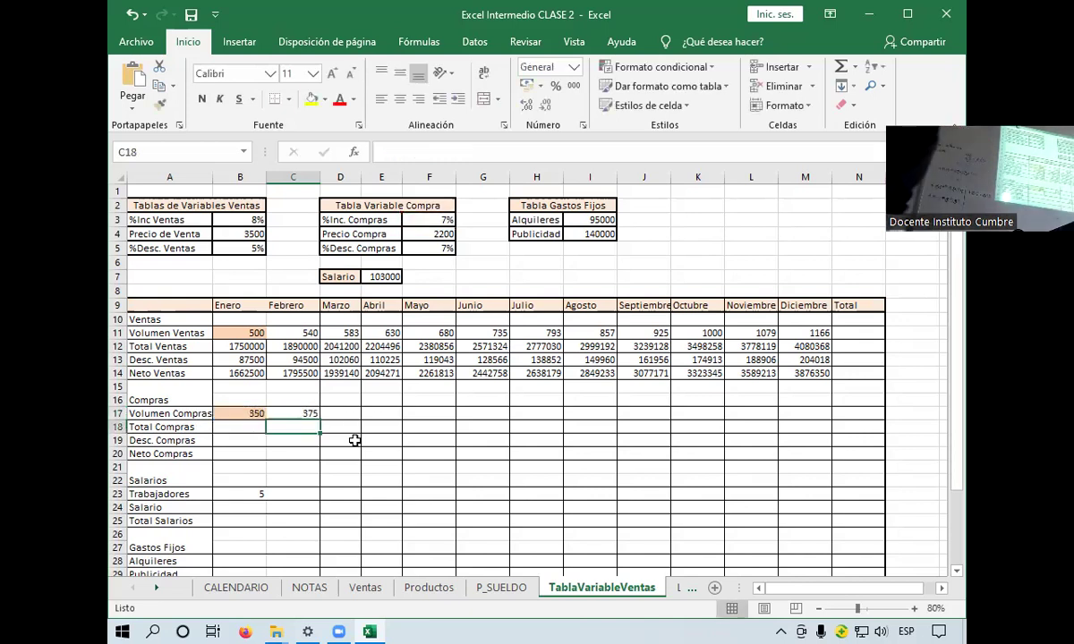
# Fill the C17 Volumen Compras formula across to M17, reaching 737 in Diciembre
pyautogui.click(310, 414)
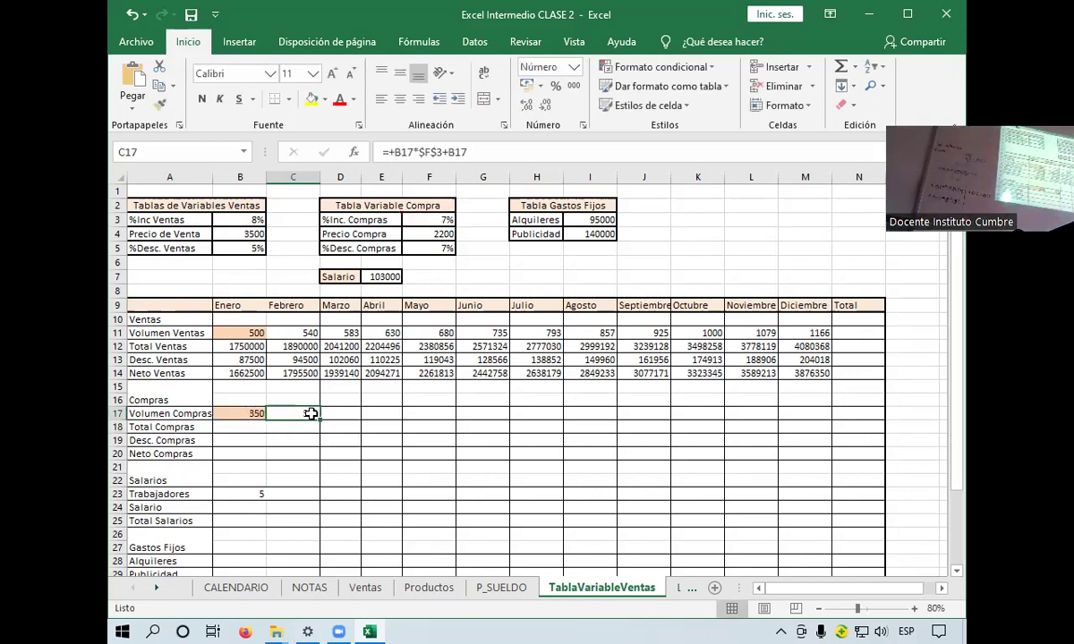
pyautogui.moveTo(318, 417); pyautogui.dragTo(812, 409)
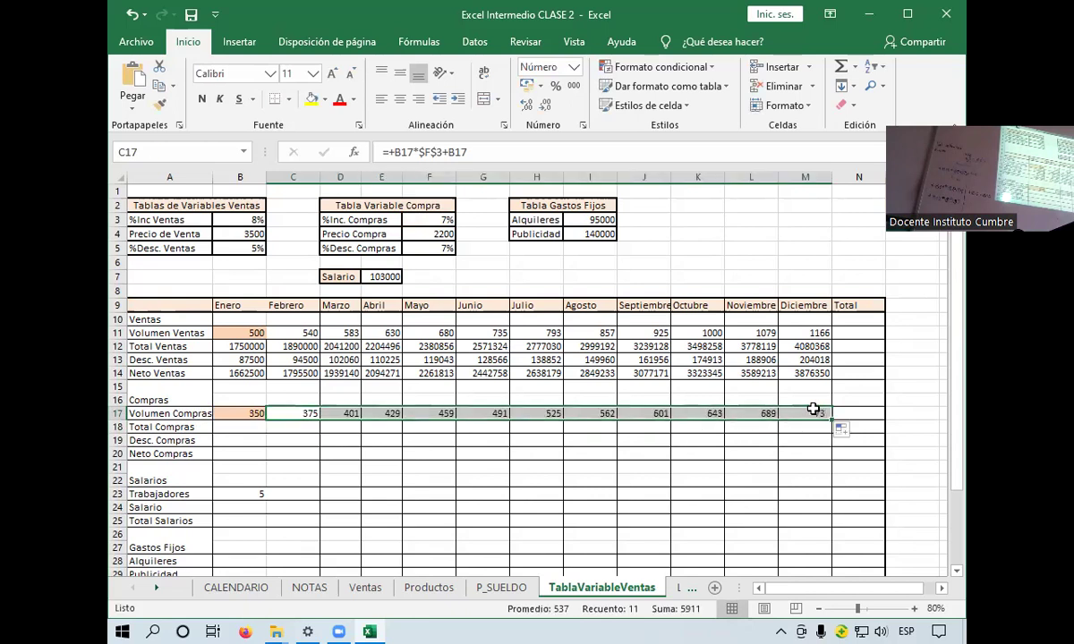
pyautogui.click(262, 427)
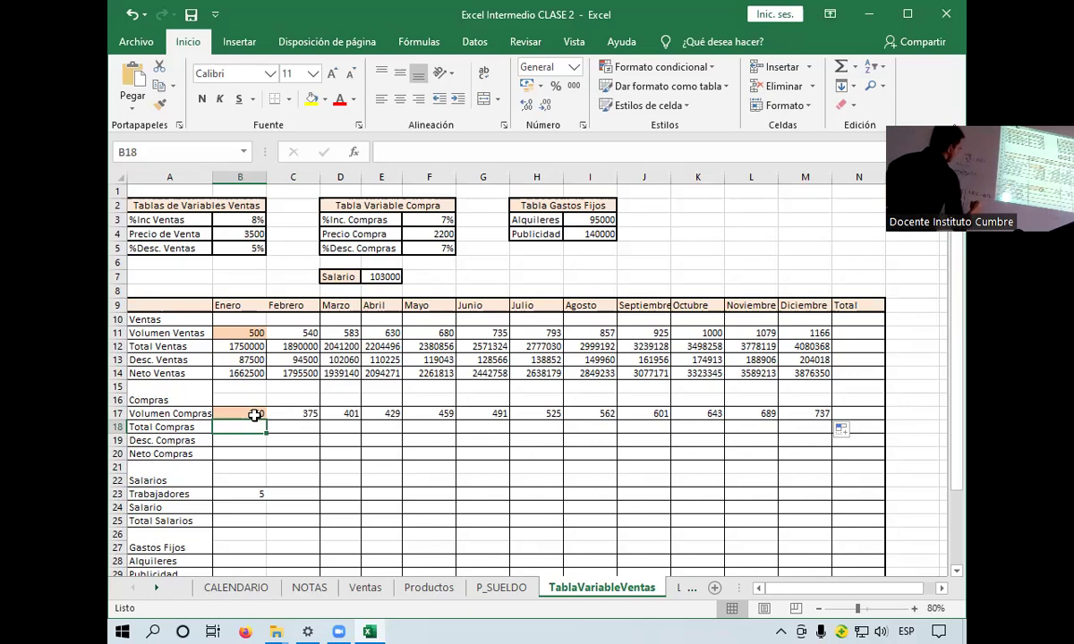
# Review C17's formula +B17*$F$3+B17 without changes, then select Total Compras cell B18
pyautogui.click(297, 414)
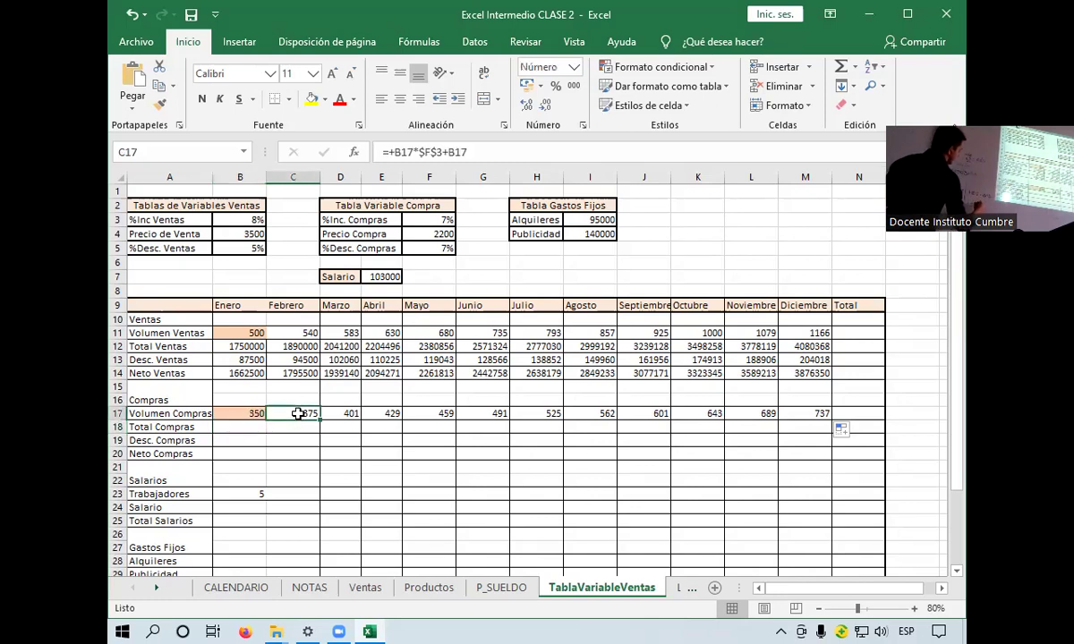
pyautogui.doubleClick(297, 414)
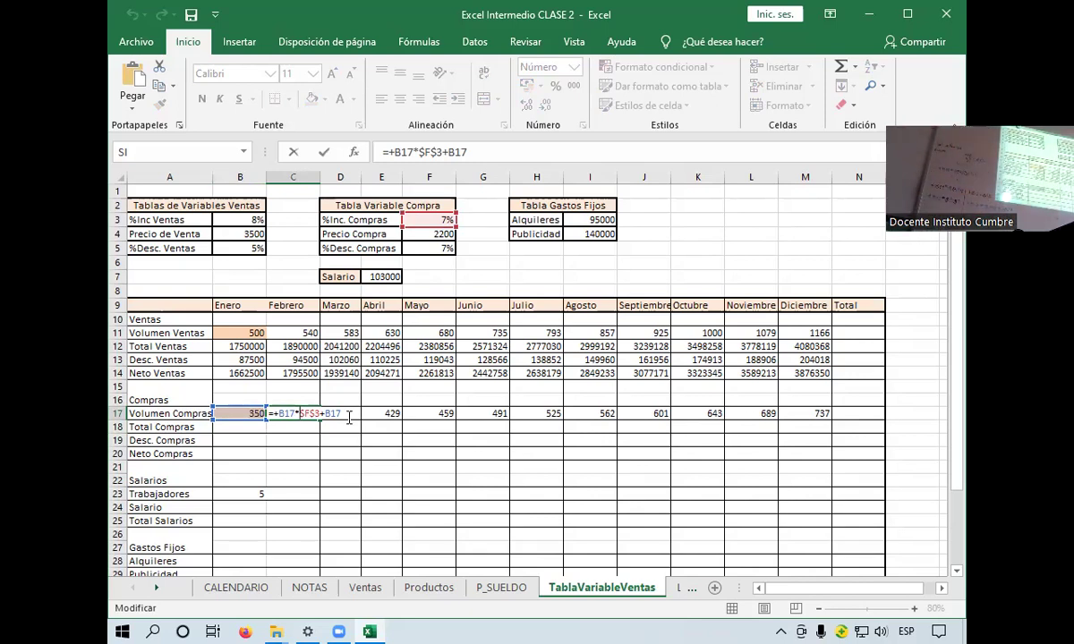
pyautogui.press('Return')
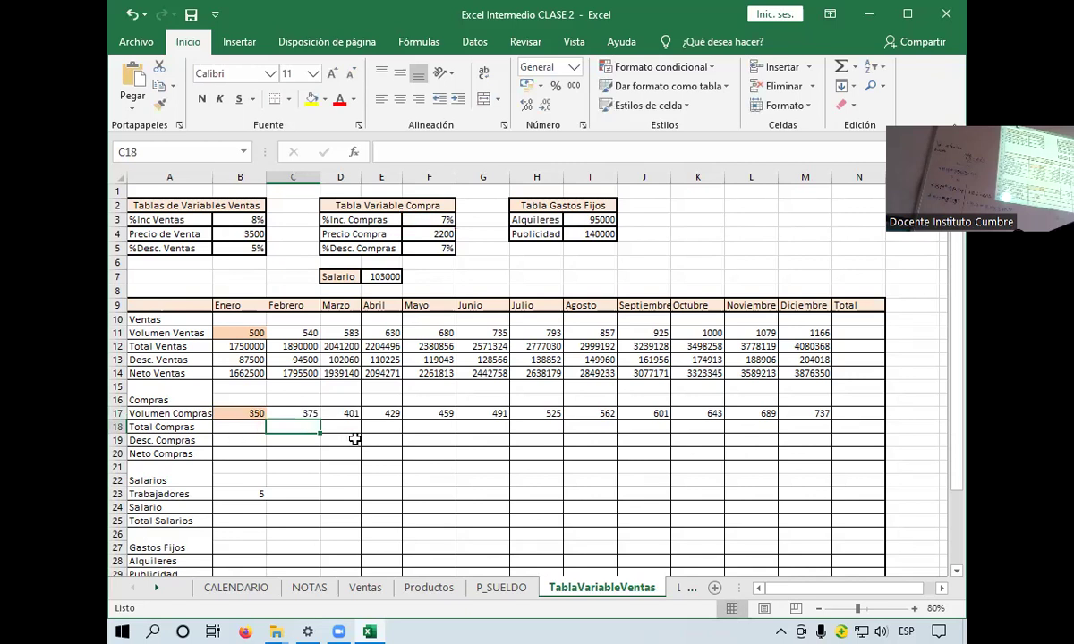
pyautogui.click(243, 427)
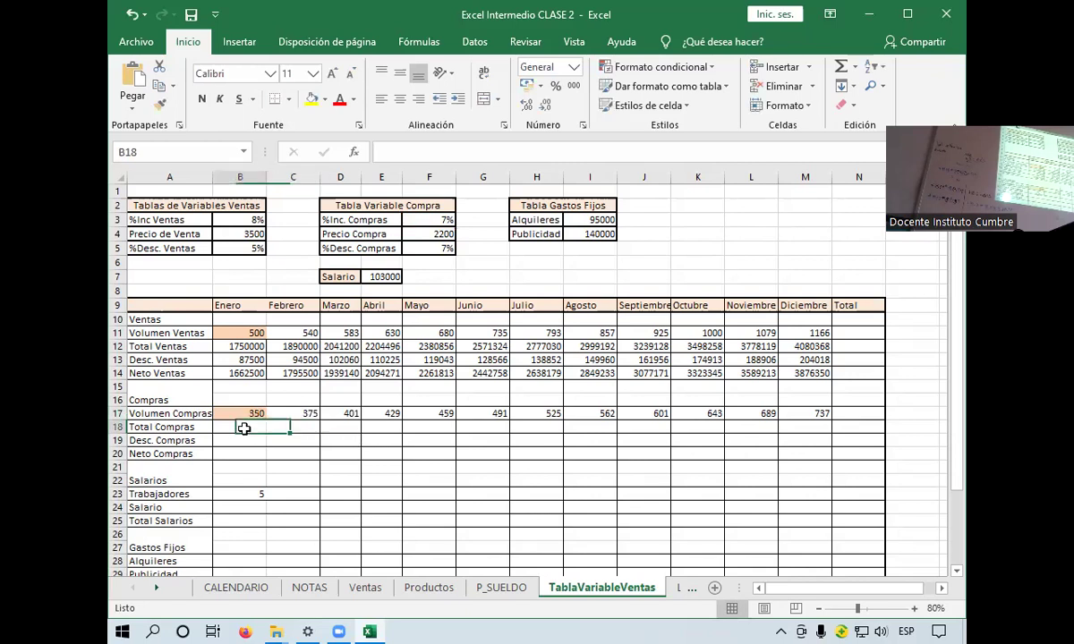
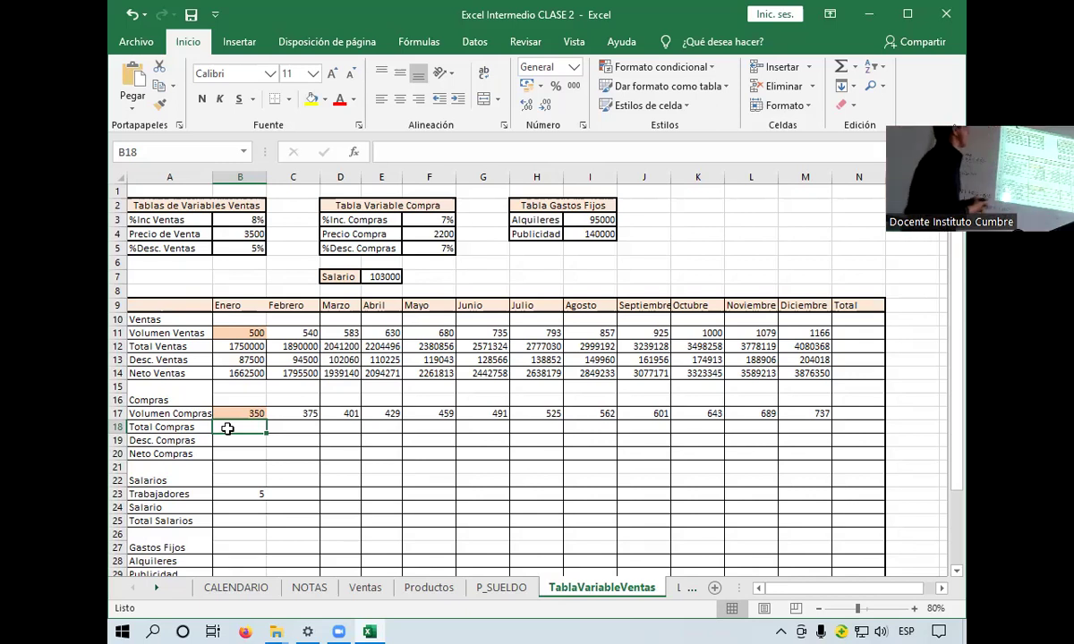
# Enter =+B17*$F$4 as January's Total Compras, with Precio Compra locked absolute
pyautogui.write('+')
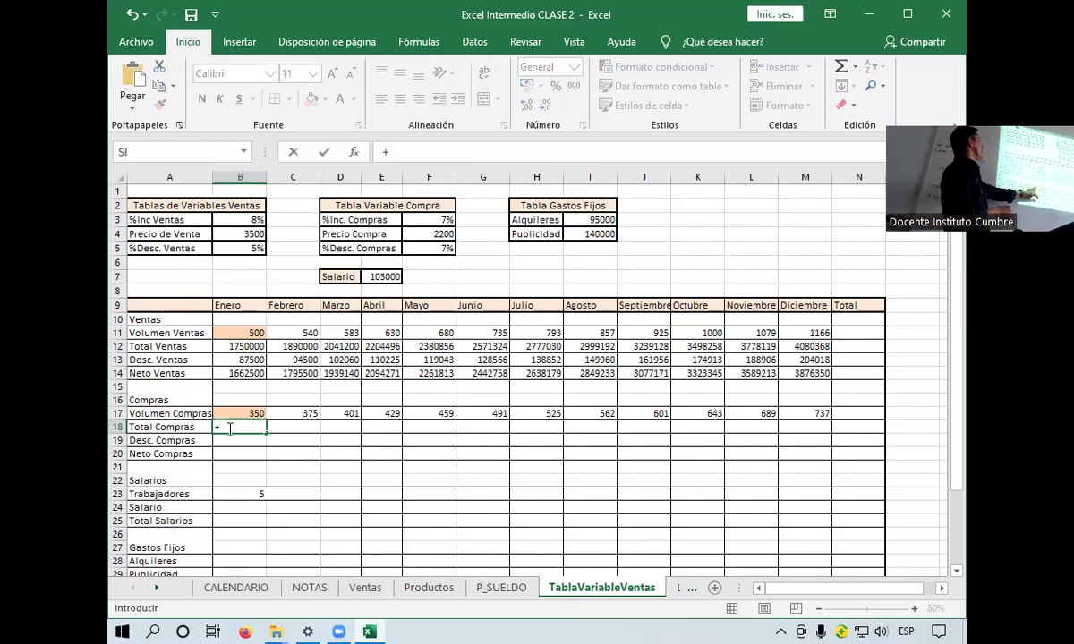
pyautogui.click(224, 413)
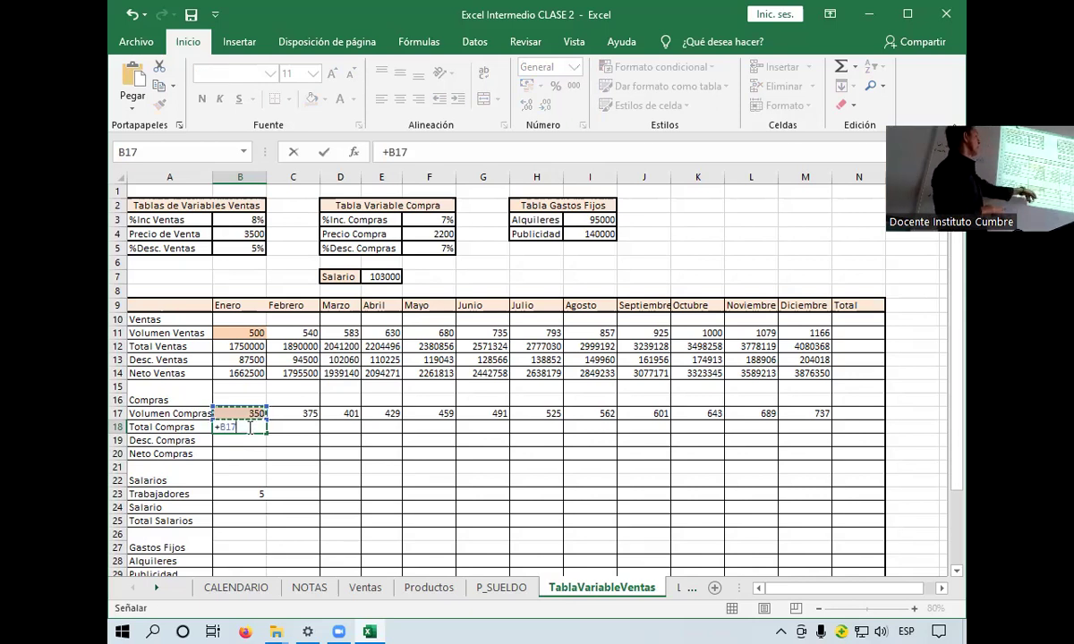
pyautogui.write('*')
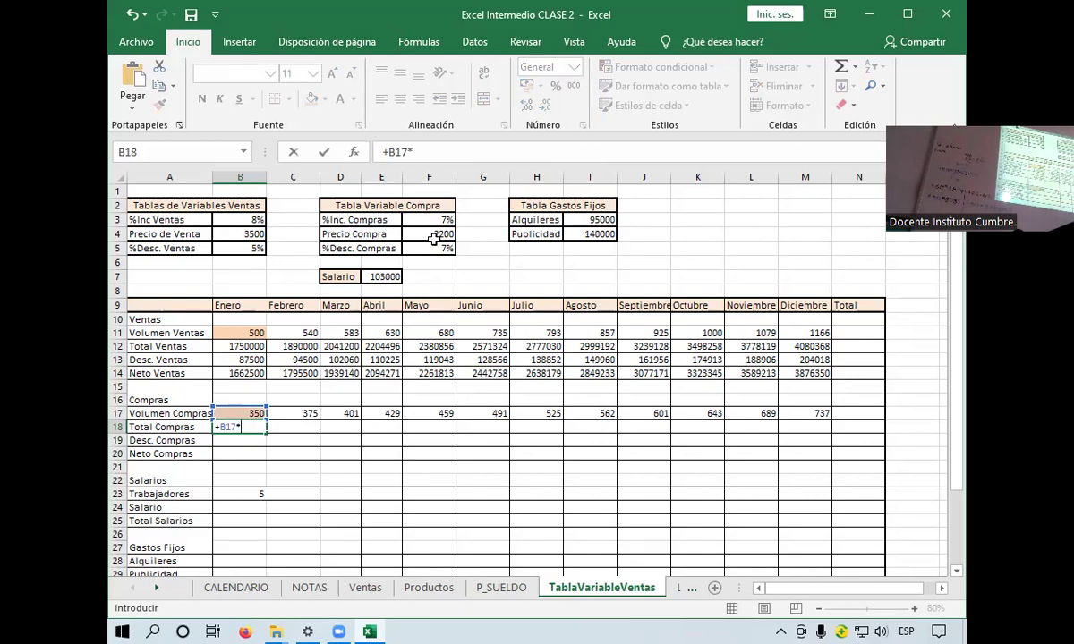
pyautogui.click(433, 238)
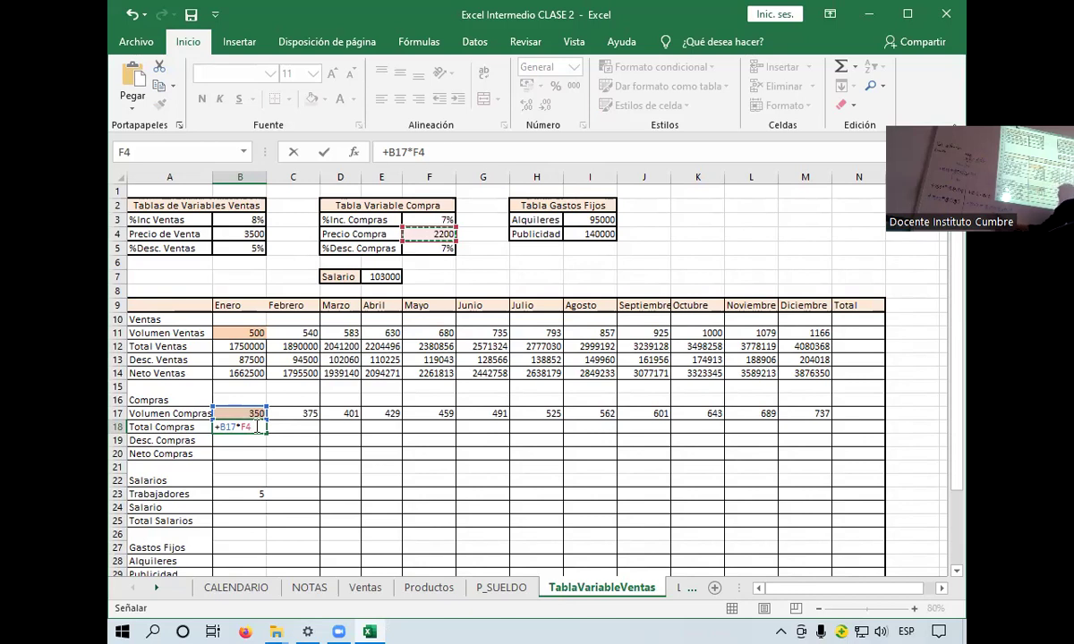
pyautogui.press('F4')
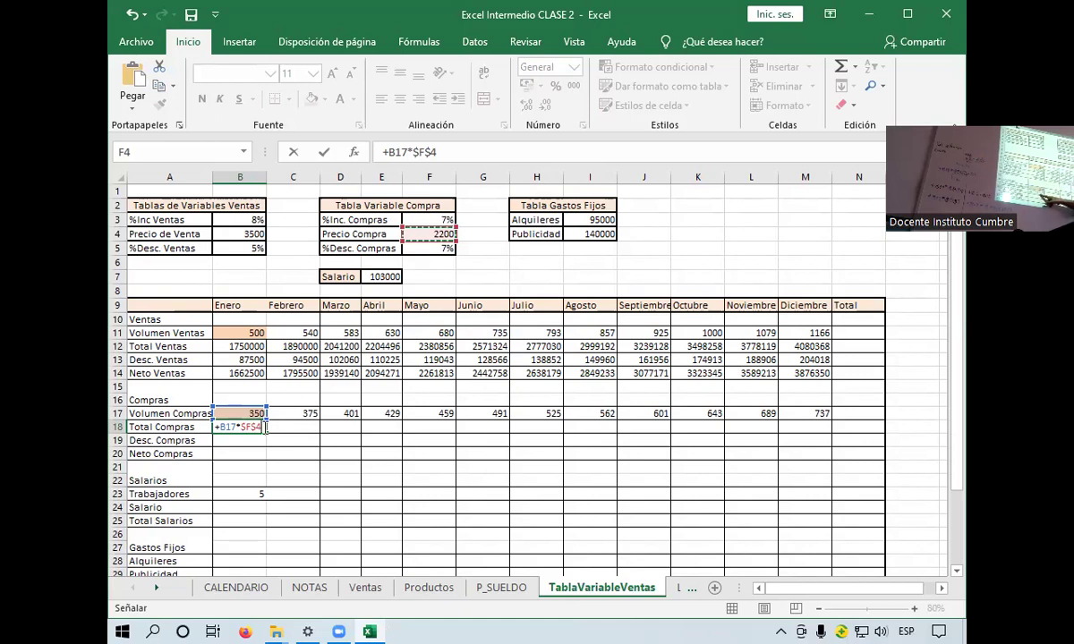
pyautogui.press('Return')
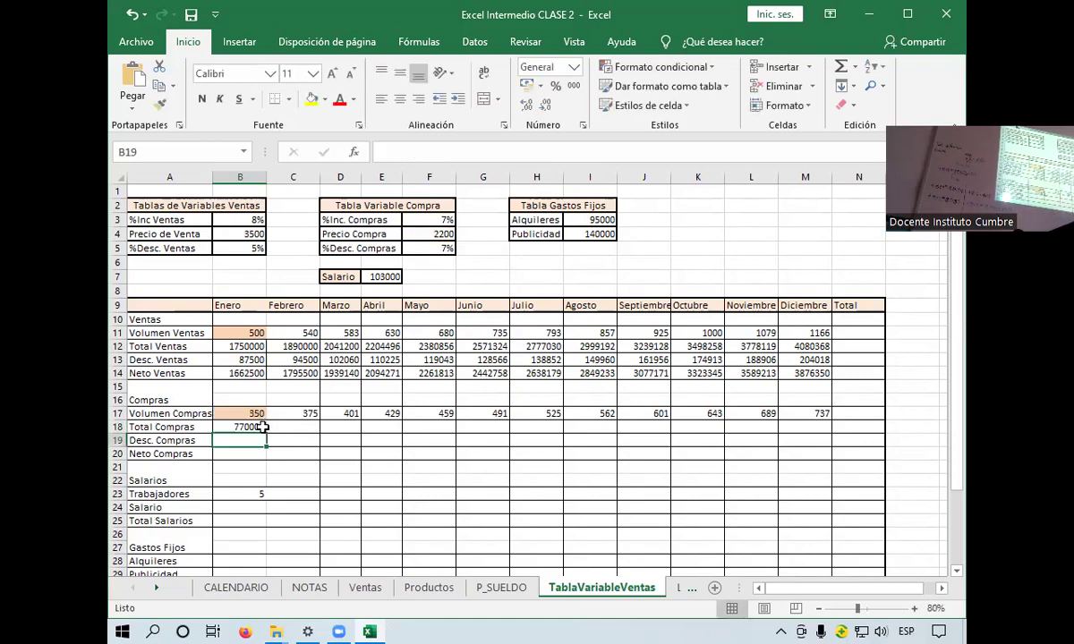
# Copy the Total Compras formula through Diciembre and show the results without decimals
pyautogui.click(256, 429)
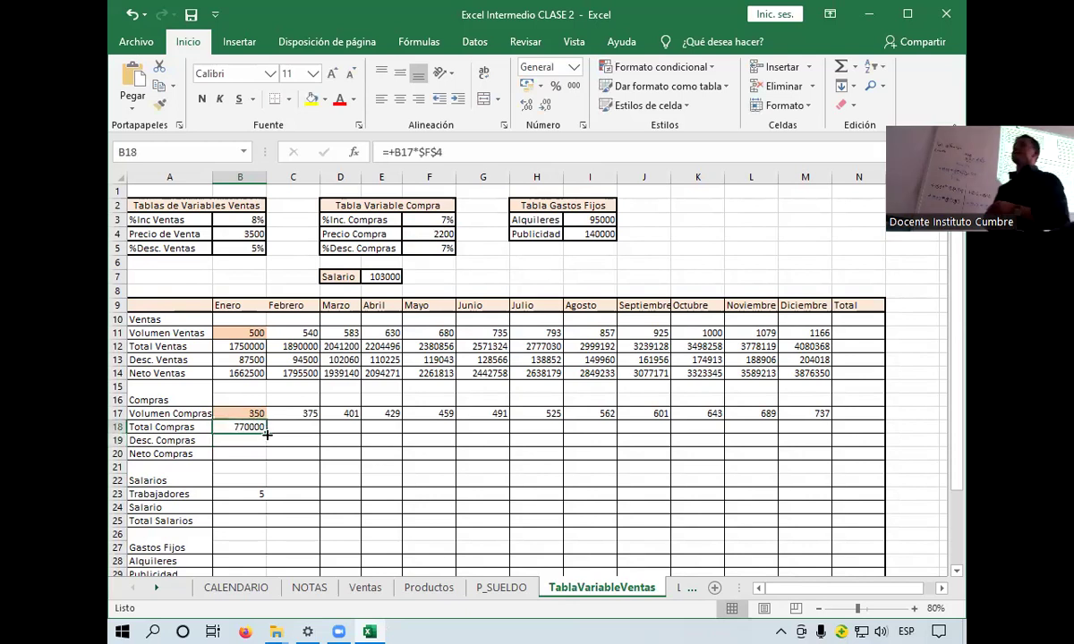
pyautogui.moveTo(267, 434); pyautogui.dragTo(632, 426)
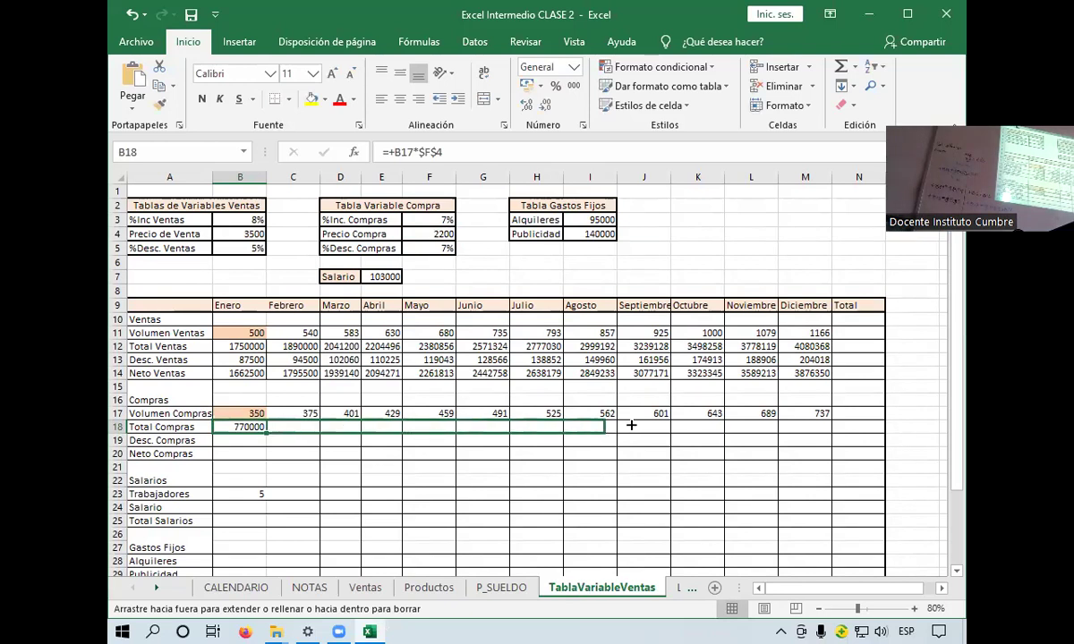
pyautogui.moveTo(632, 426); pyautogui.dragTo(823, 428)
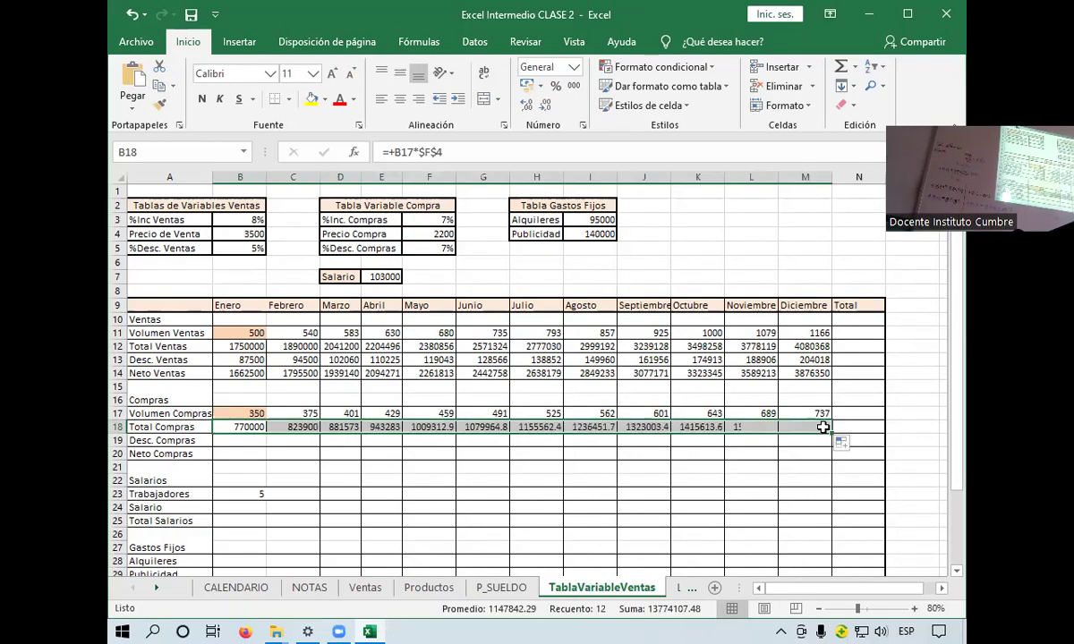
pyautogui.click(548, 109)
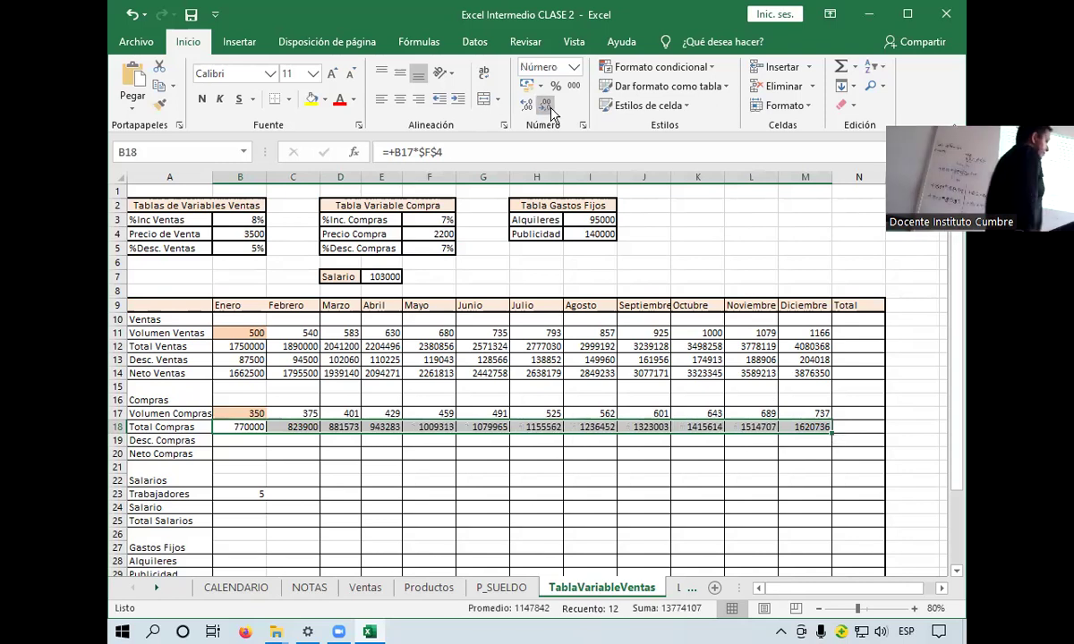
pyautogui.click(241, 444)
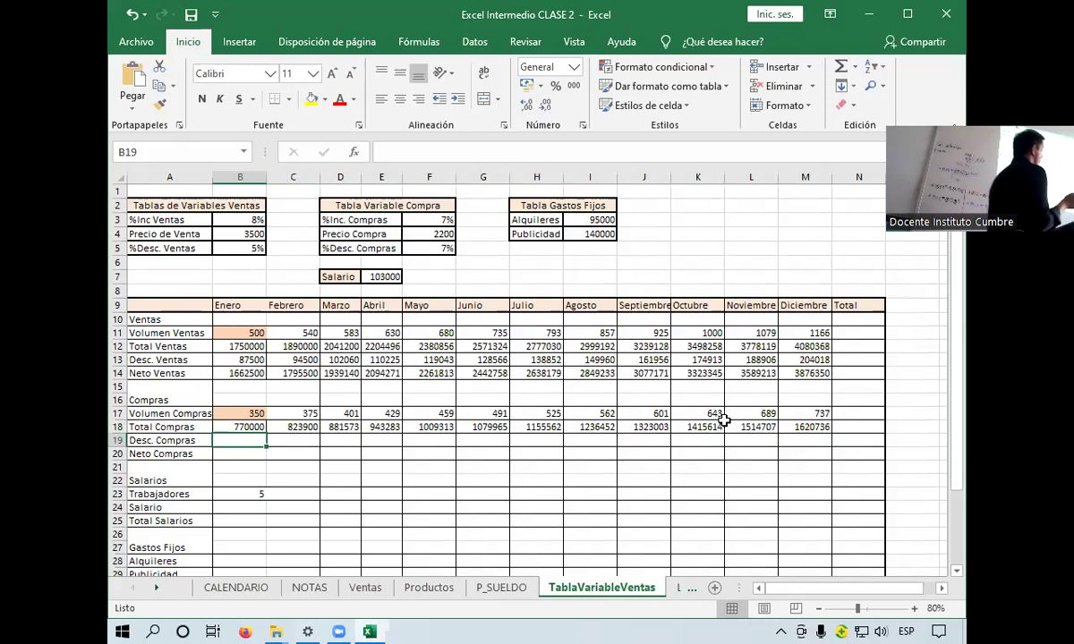
# Enter =+B18*$F$5 in B19 for January's 7% purchase discount
pyautogui.click(802, 427)
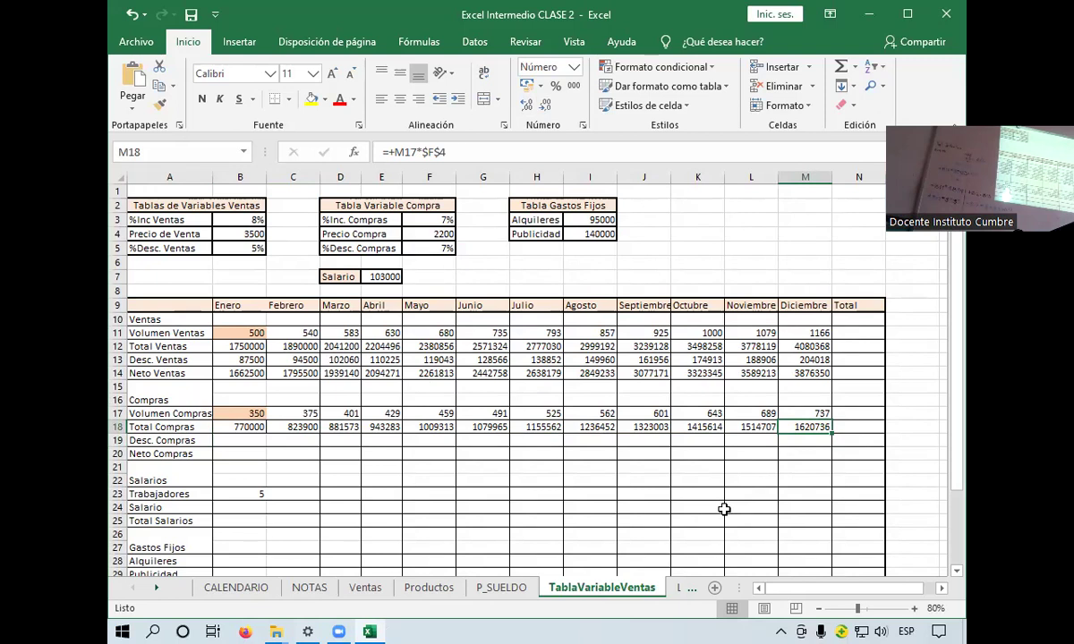
pyautogui.click(227, 440)
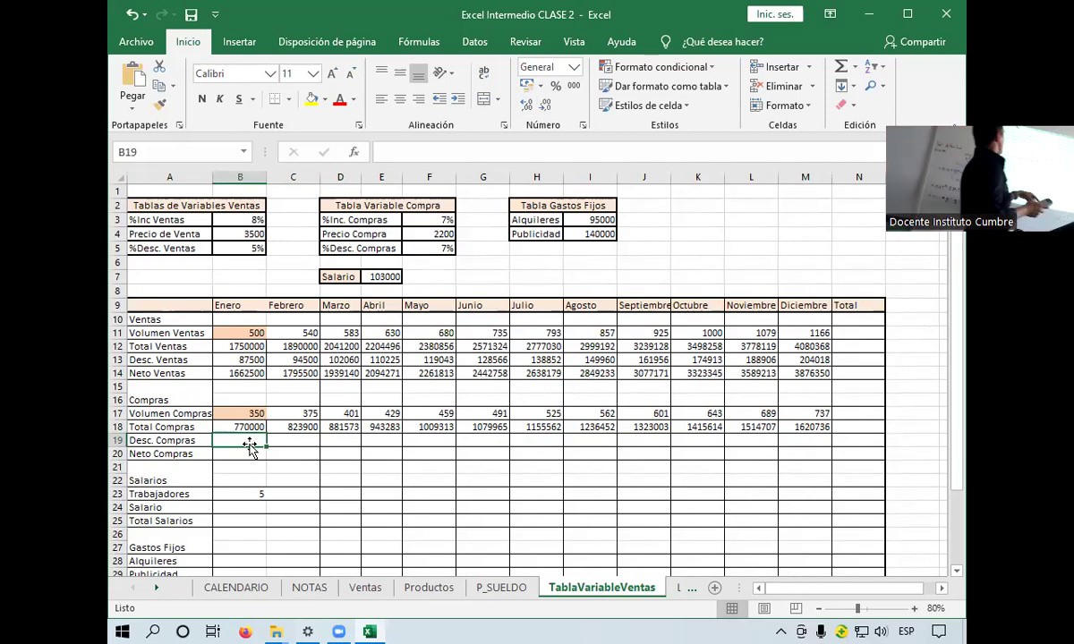
pyautogui.write('+')
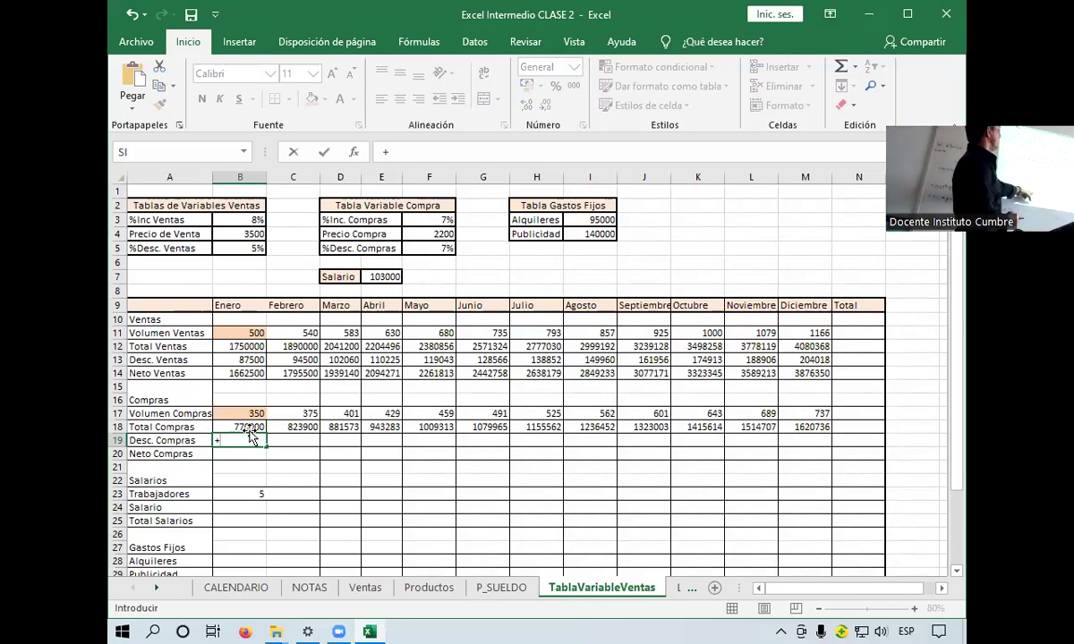
pyautogui.click(254, 428)
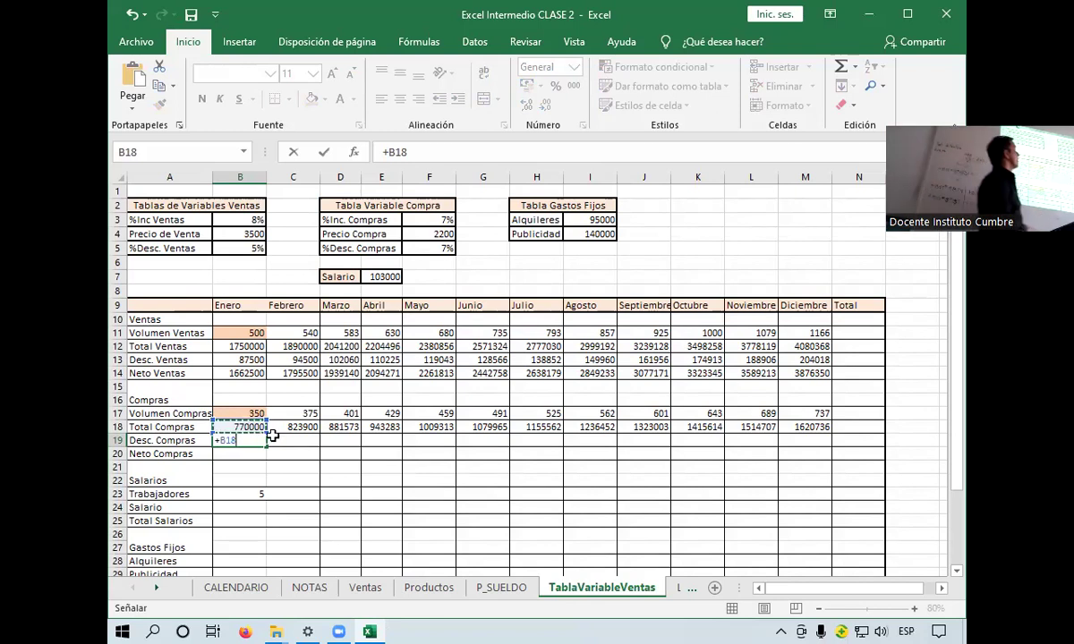
pyautogui.write('*')
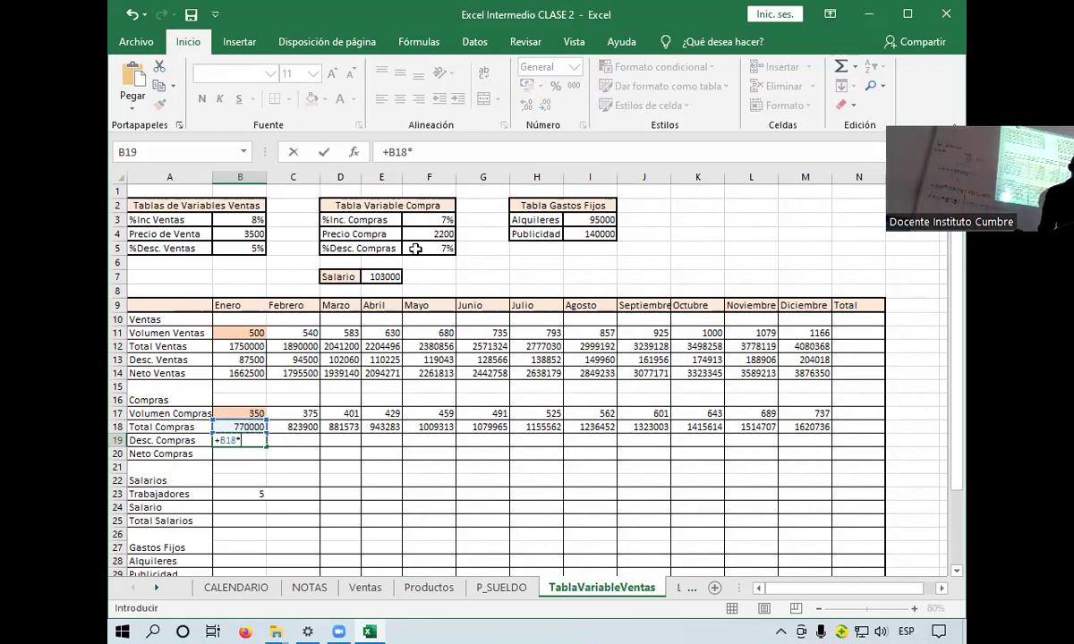
pyautogui.click(445, 248)
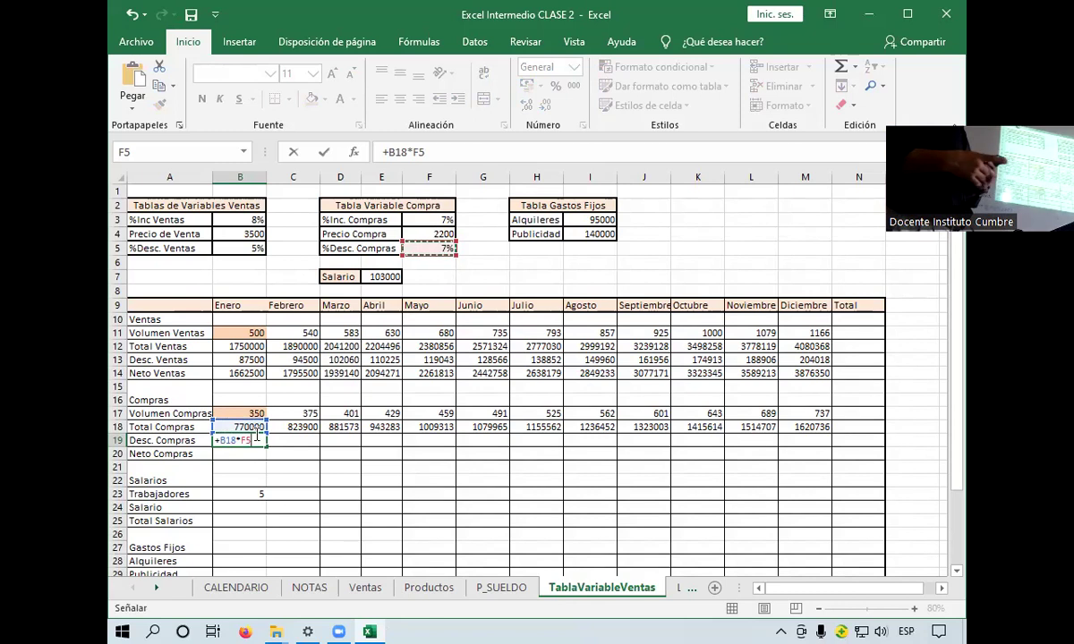
pyautogui.press('F4')
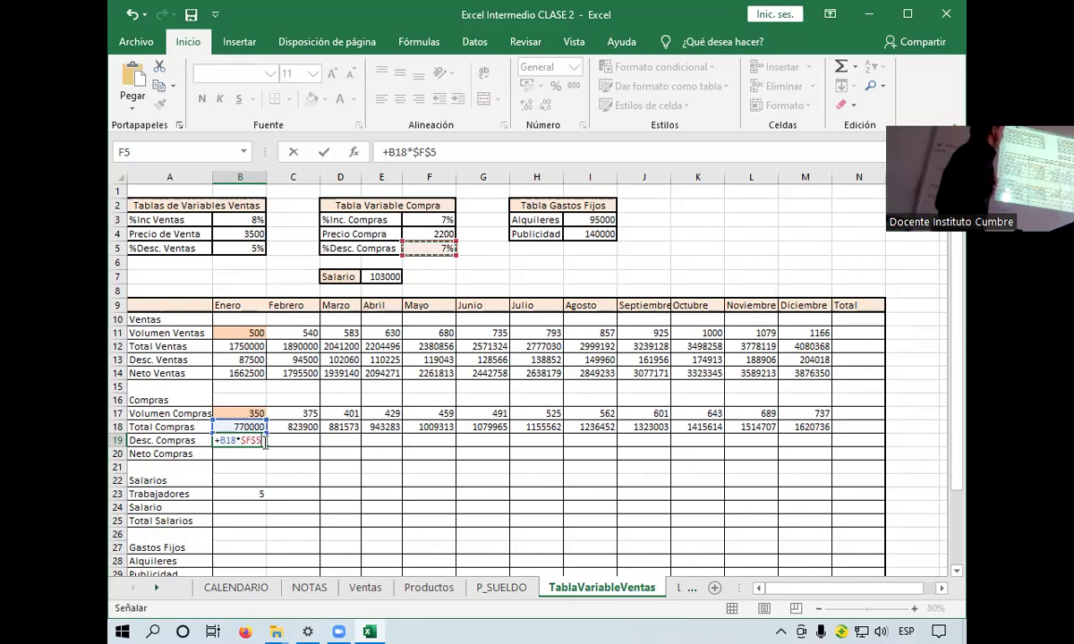
pyautogui.press('Return')
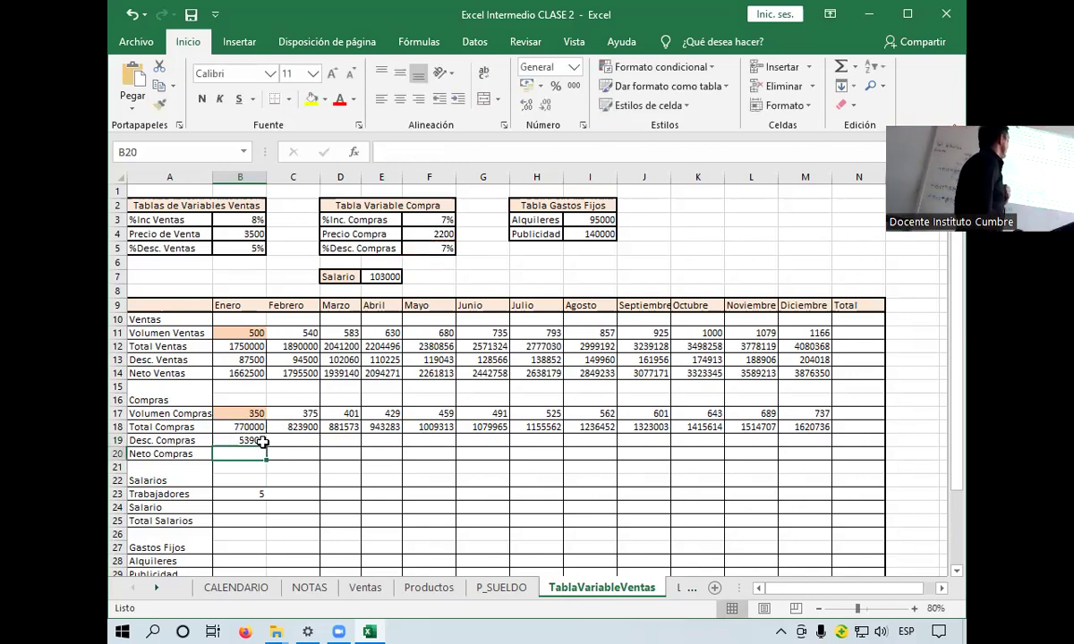
# Copy the Desc. Compras formula through Diciembre and display whole numbers (53900 to 113452)
pyautogui.click(251, 439)
pyautogui.moveTo(267, 444); pyautogui.dragTo(816, 445)
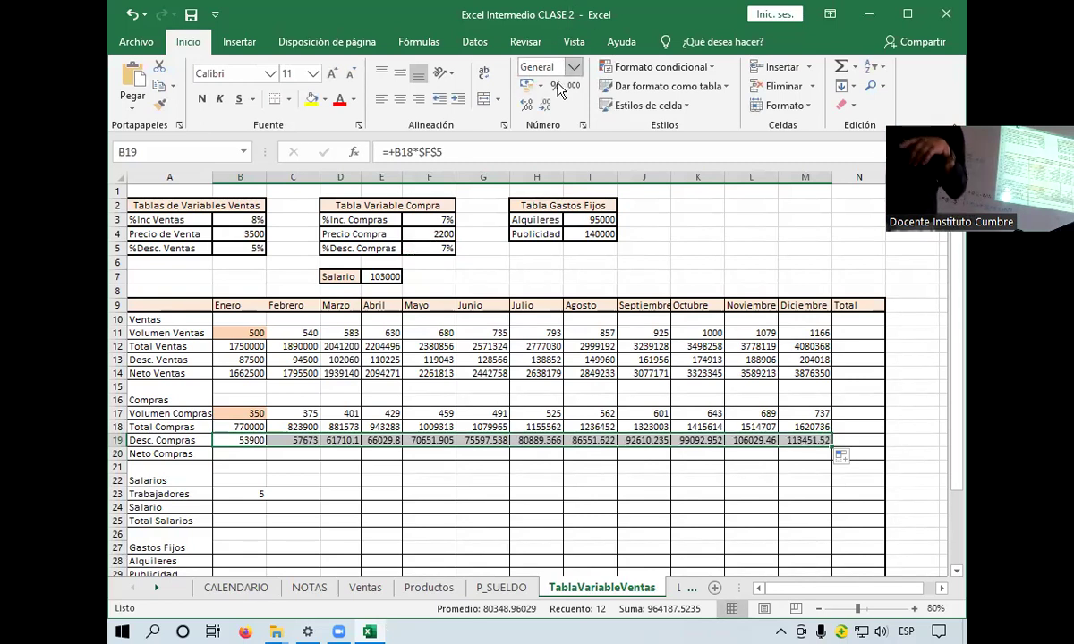
pyautogui.click(524, 105)
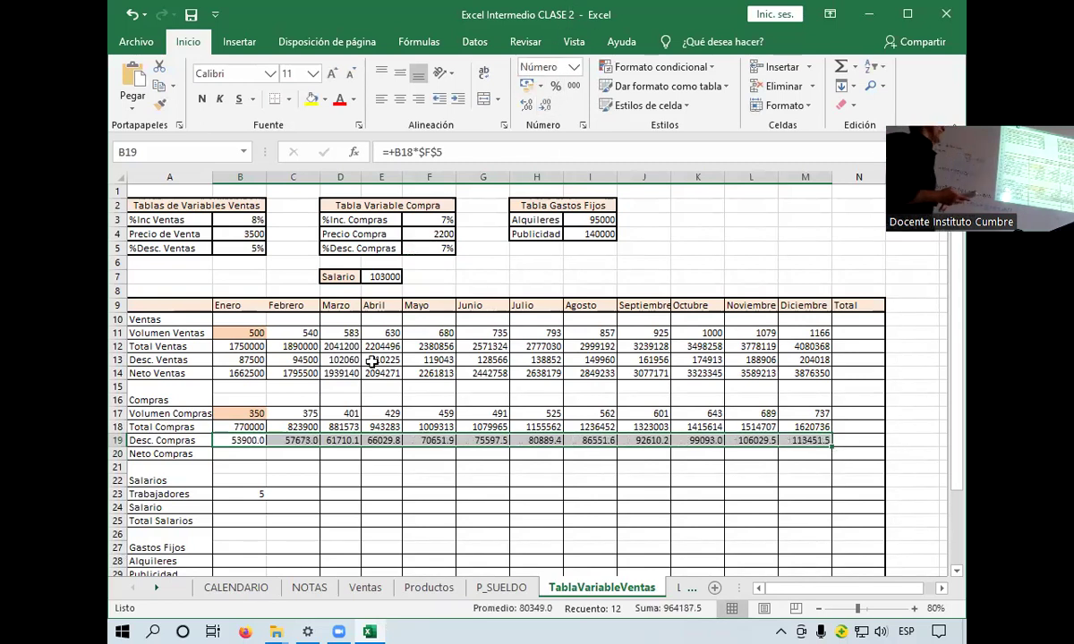
pyautogui.click(548, 108)
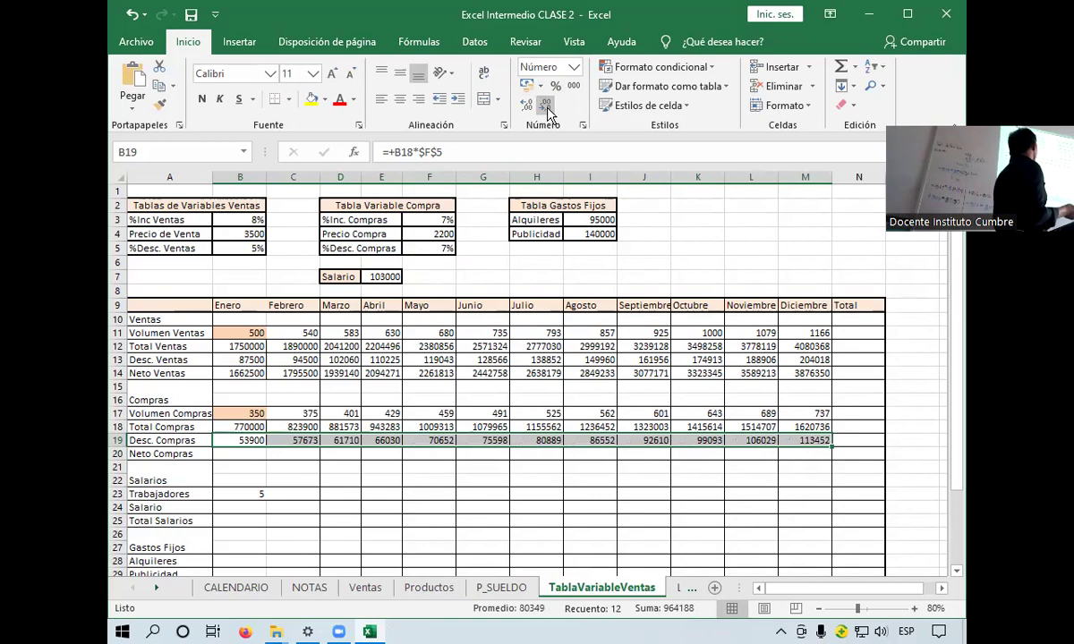
pyautogui.click(241, 454)
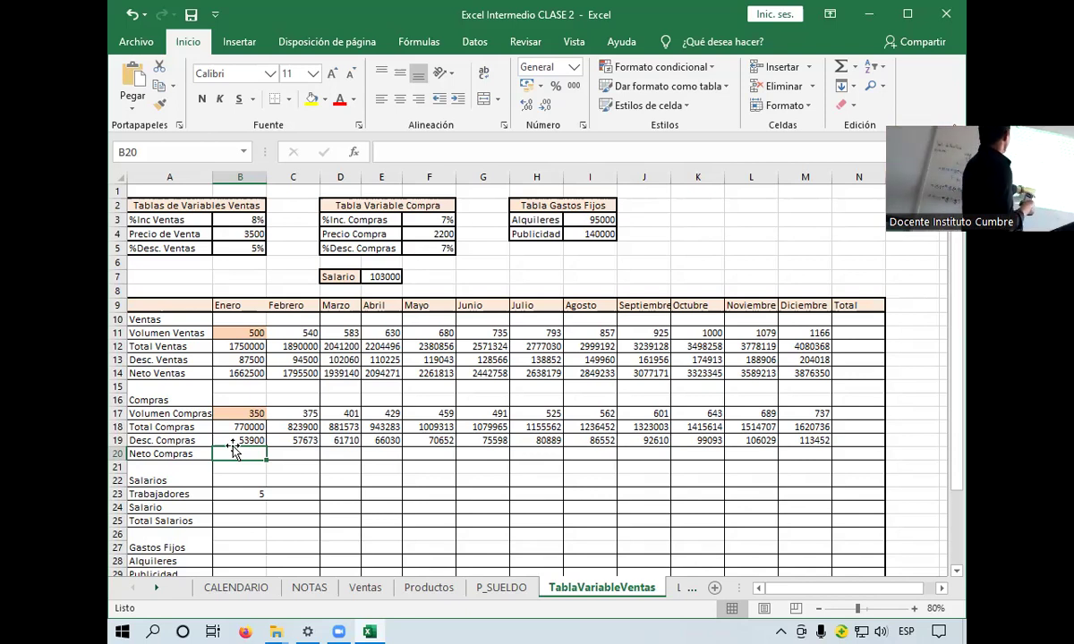
# Enter =+B18-B19 for January's Neto Compras and copy it through Diciembre
pyautogui.write('+')
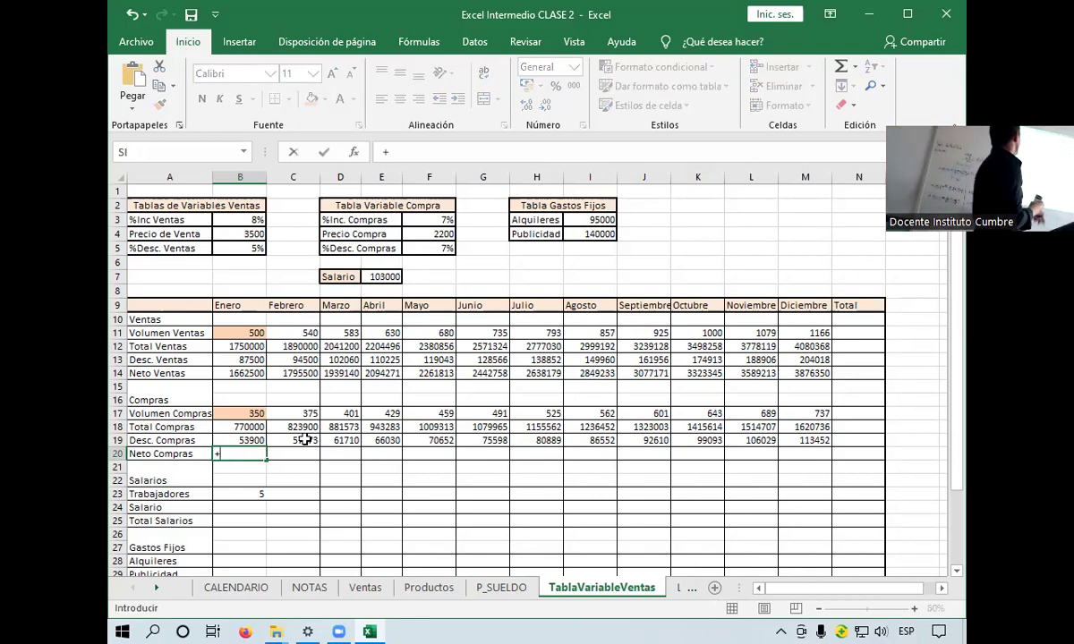
pyautogui.click(251, 429)
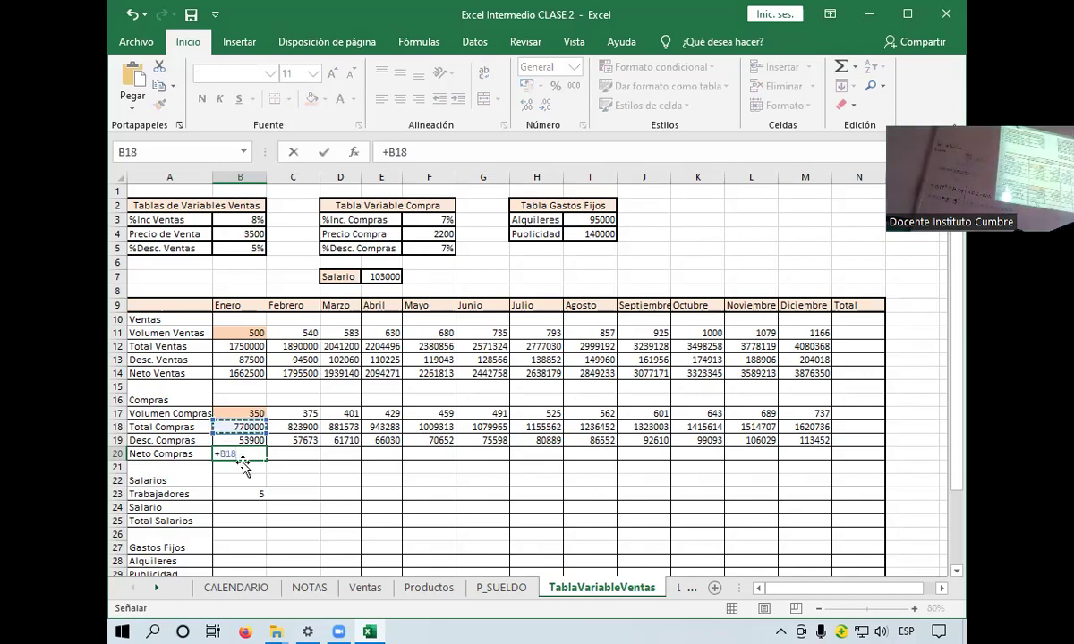
pyautogui.write('-')
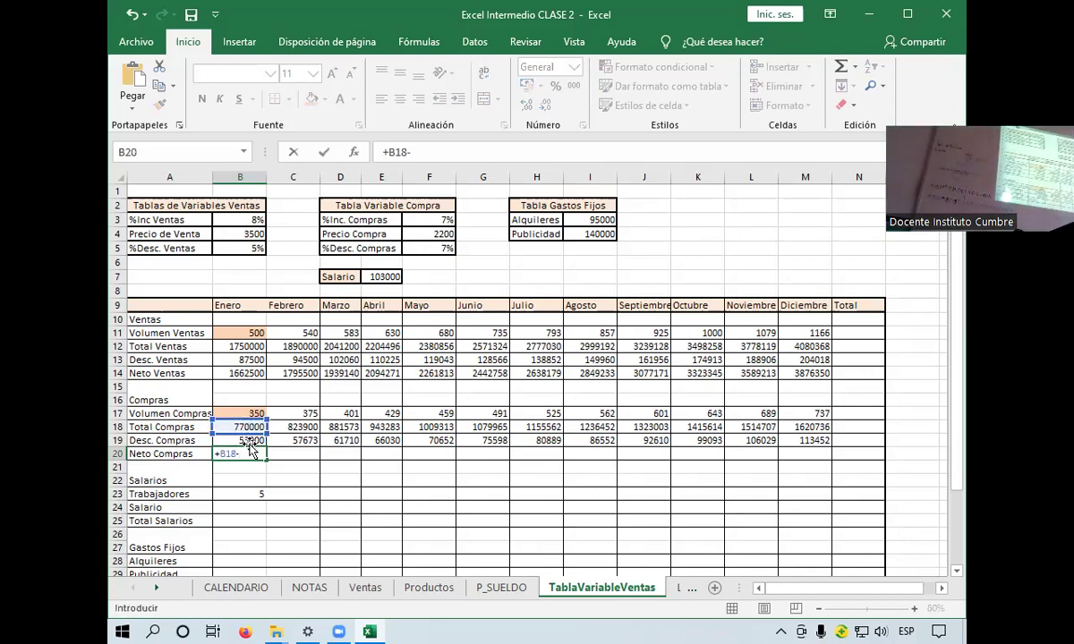
pyautogui.click(260, 443)
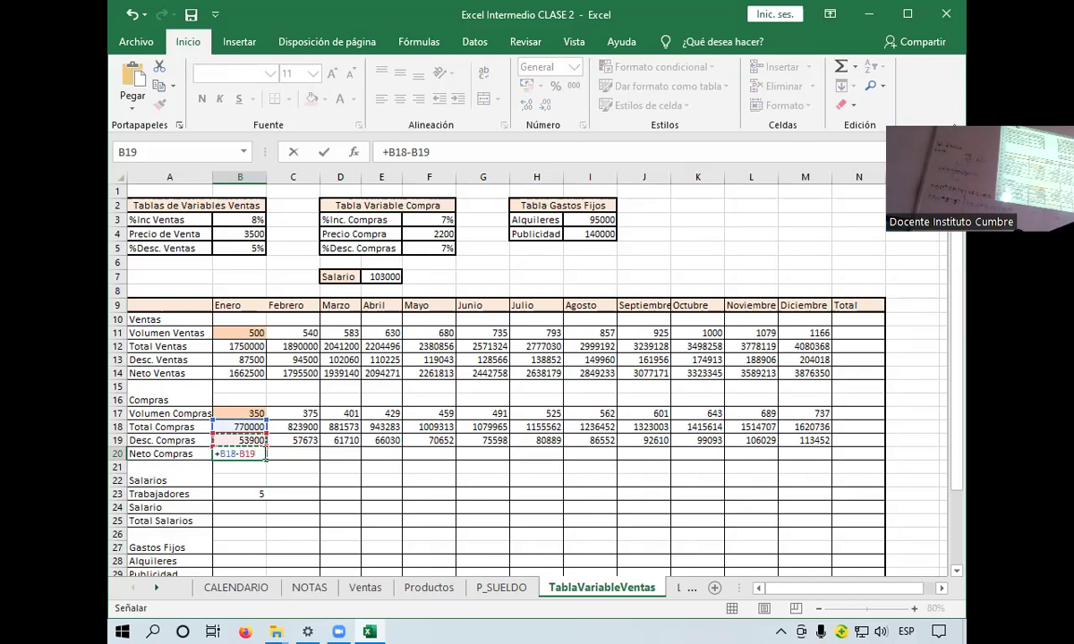
pyautogui.press('Return')
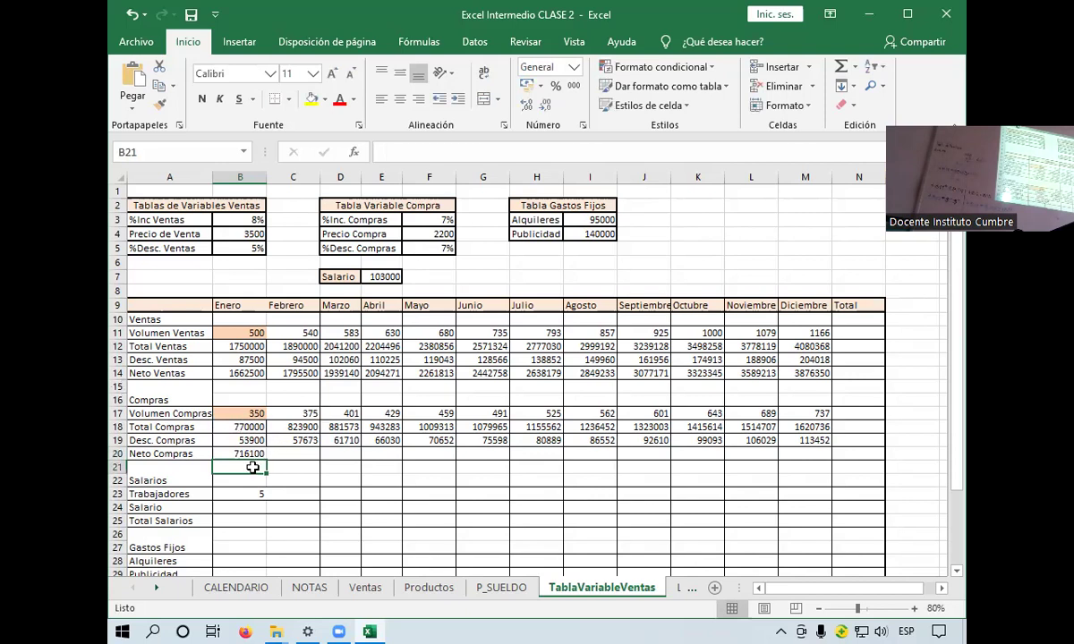
pyautogui.click(247, 454)
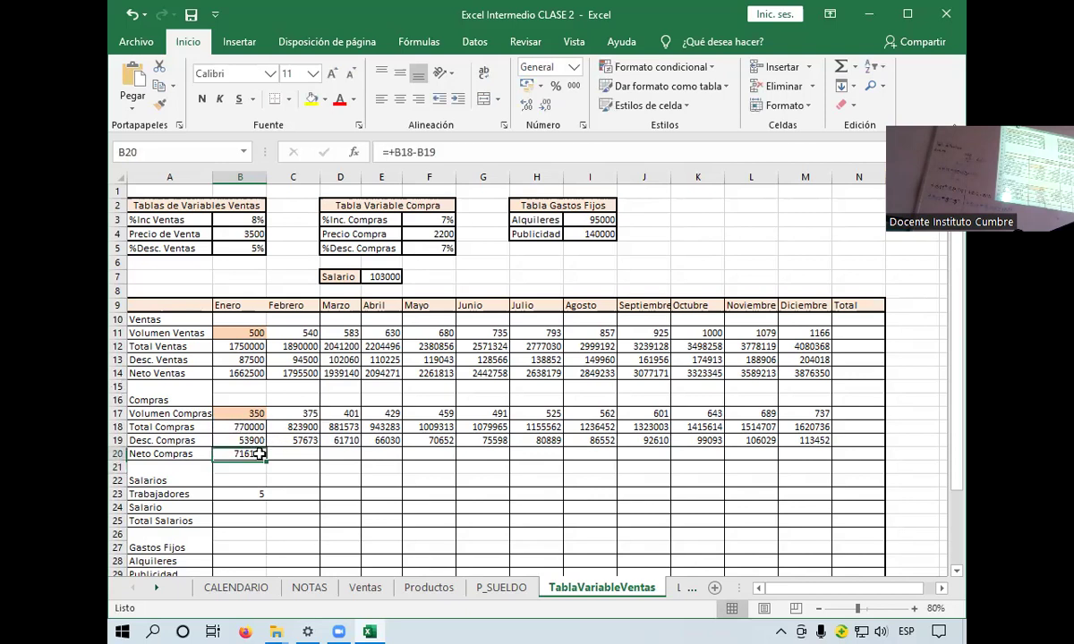
pyautogui.moveTo(265, 459); pyautogui.dragTo(529, 445)
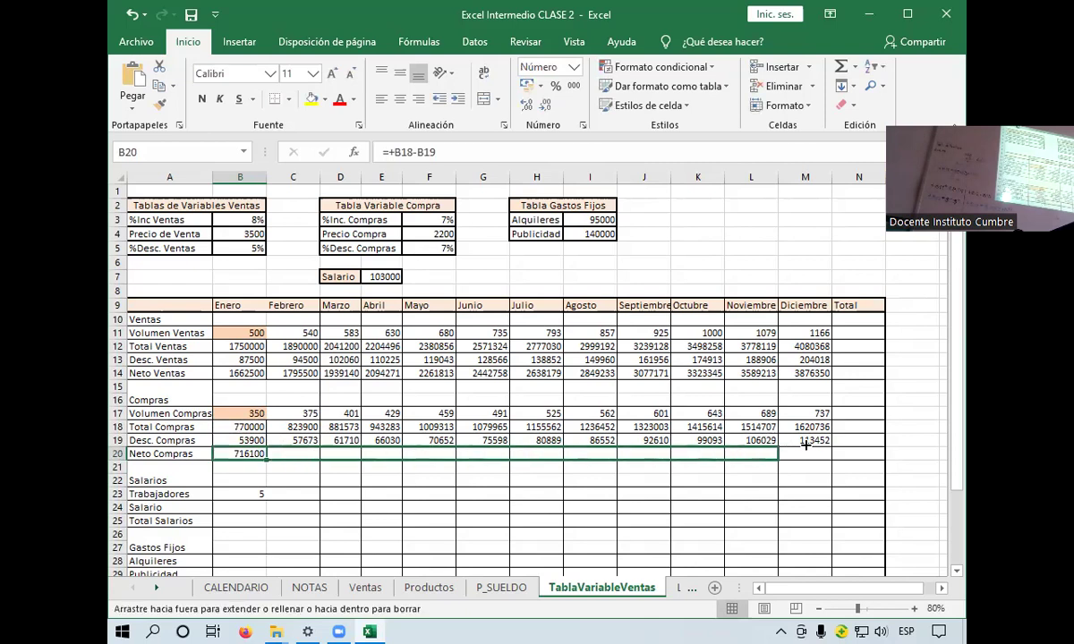
pyautogui.moveTo(529, 445); pyautogui.dragTo(787, 448)
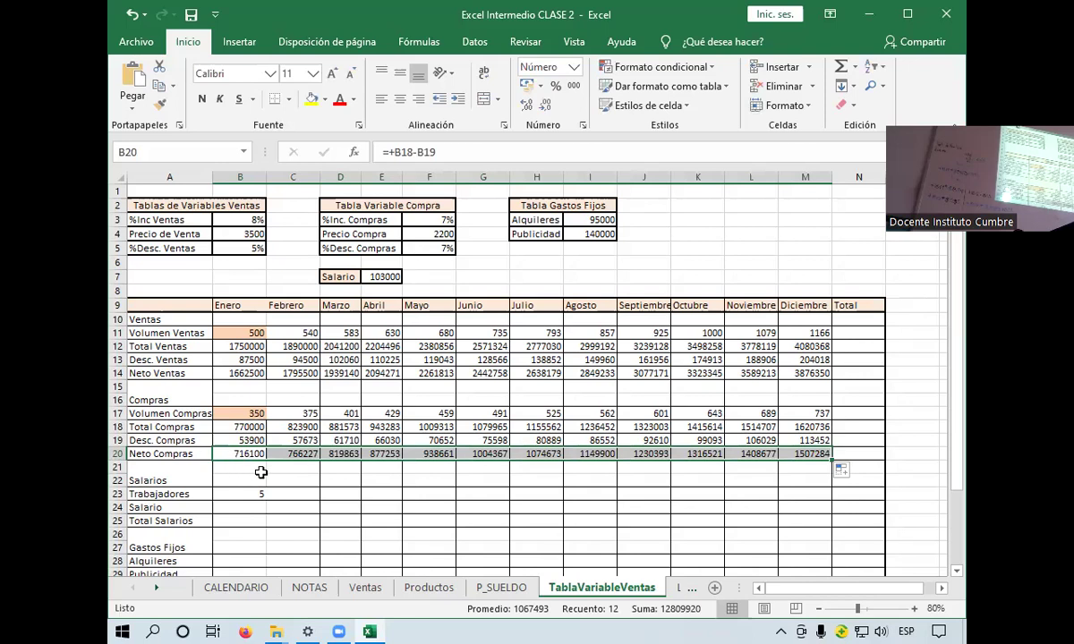
pyautogui.click(260, 471)
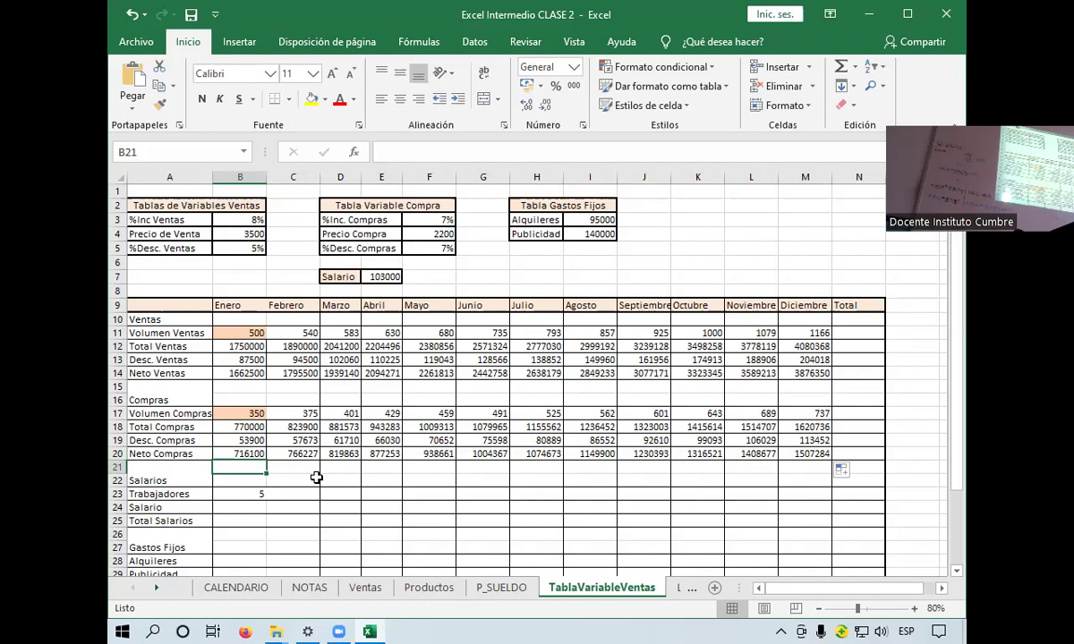
pyautogui.scroll(-5, 370, 345)
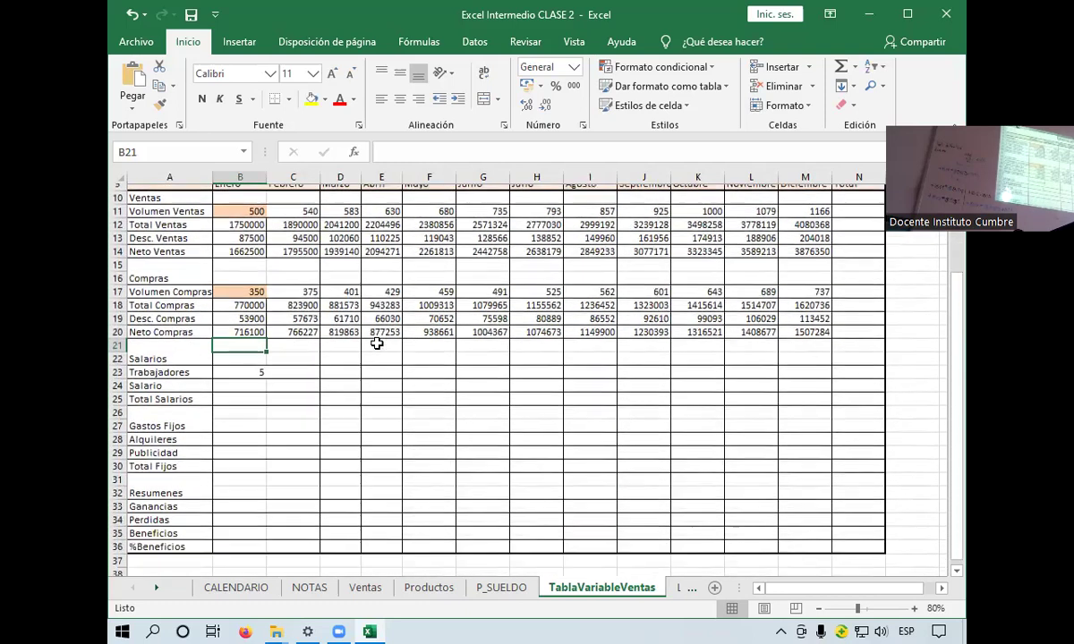
pyautogui.scroll(1, 370, 344)
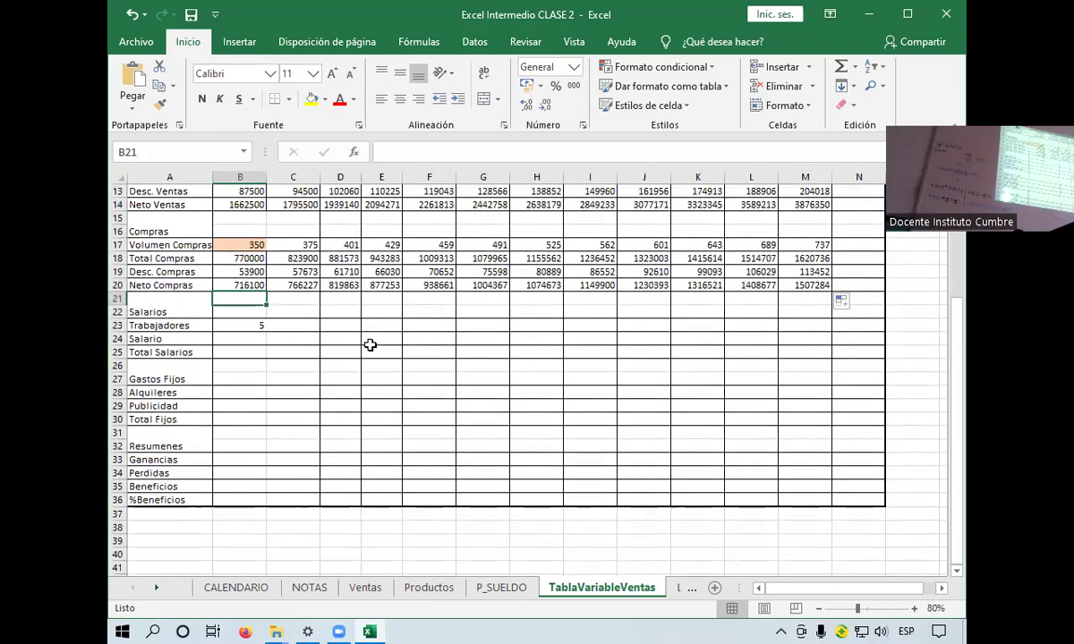
pyautogui.scroll(1, 370, 345)
pyautogui.scroll(2, 370, 344)
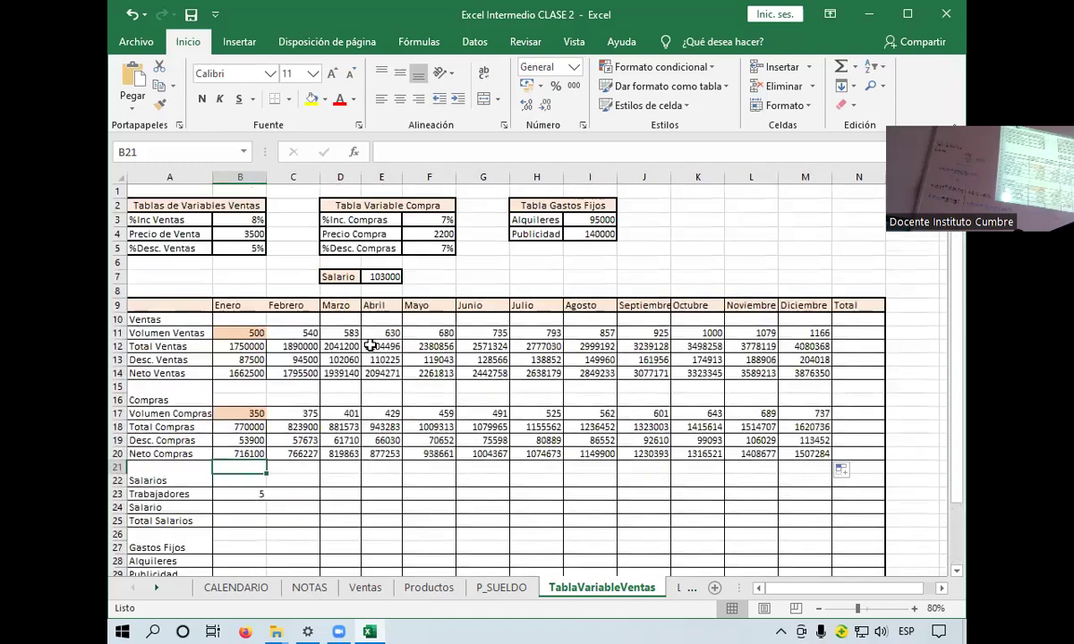
pyautogui.scroll(-1, 370, 345)
pyautogui.scroll(1, 370, 345)
pyautogui.scroll(-1, 370, 344)
pyautogui.scroll(1, 369, 345)
pyautogui.scroll(-1, 370, 345)
pyautogui.scroll(1, 369, 345)
pyautogui.scroll(-1, 370, 344)
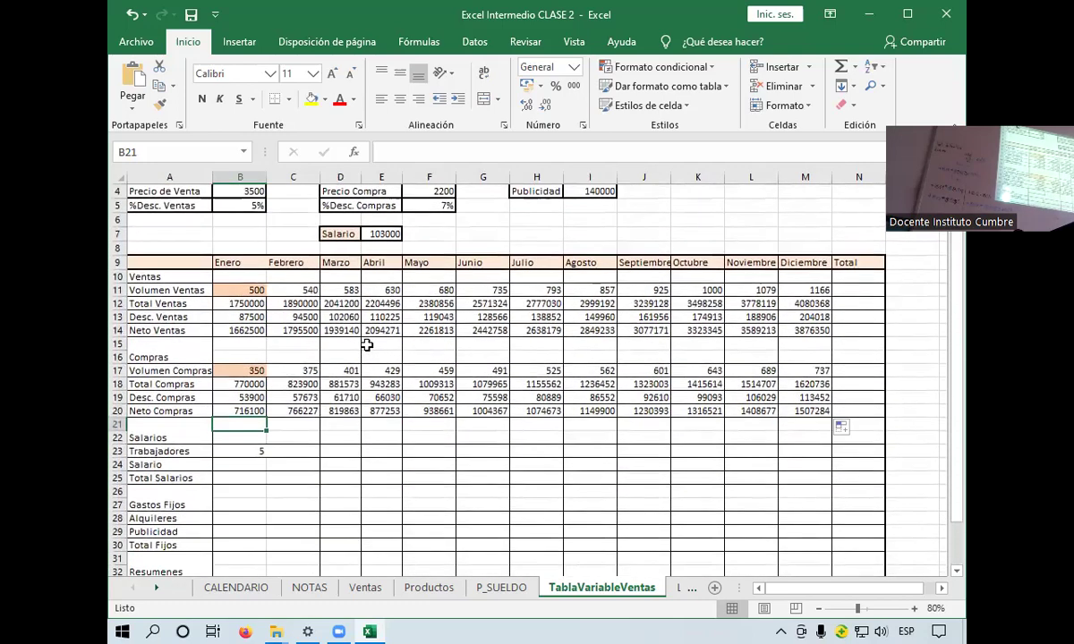
pyautogui.scroll(1, 367, 344)
pyautogui.press('Down')
pyautogui.press('Down')
pyautogui.press('Down')
pyautogui.press('Down')
pyautogui.press('Down')
pyautogui.press('Down')
pyautogui.press('Down')
pyautogui.press('Down')
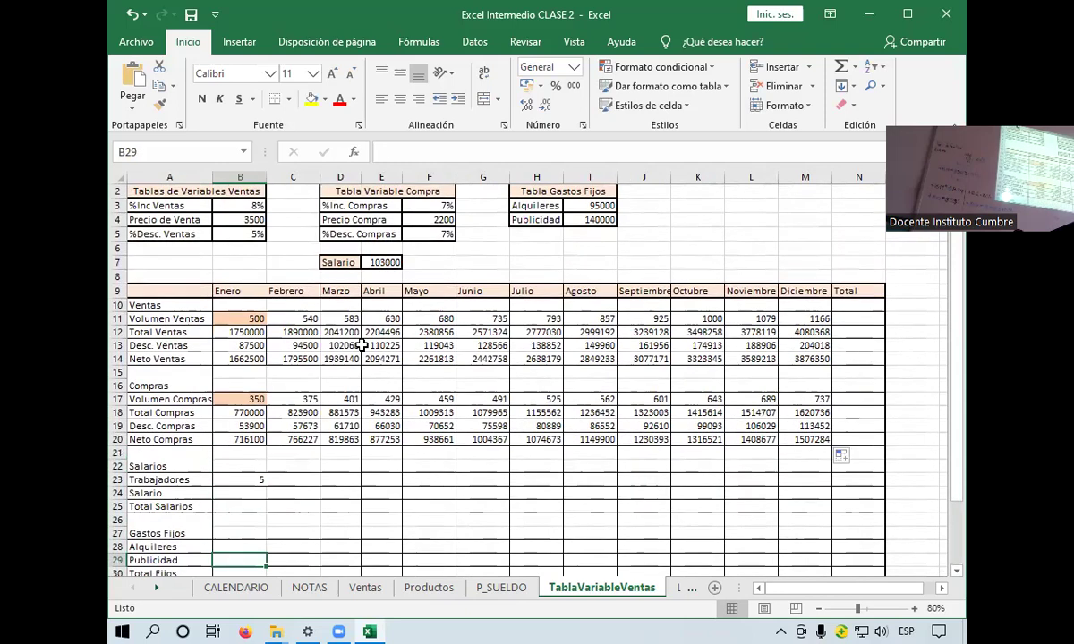
pyautogui.press('Down')
pyautogui.press('Down')
pyautogui.press('Up')
pyautogui.press('Up')
pyautogui.press('Up')
pyautogui.press('Up')
pyautogui.press('Up')
pyautogui.press('Up')
pyautogui.press('Up')
pyautogui.press('Up')
pyautogui.press('Up')
pyautogui.press('Up')
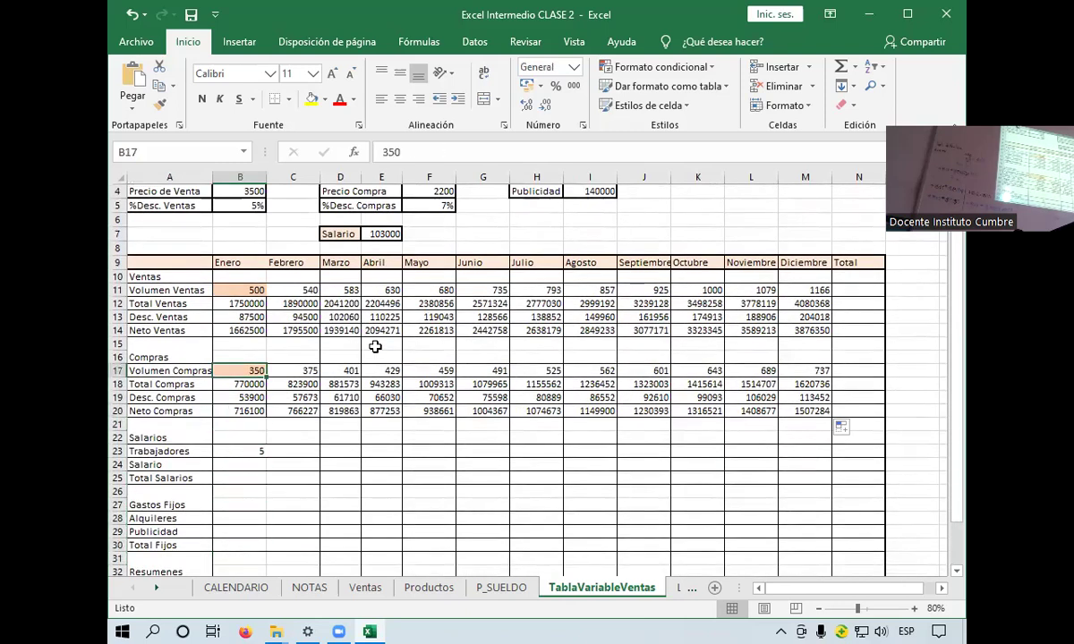
pyautogui.scroll(1, 374, 345)
pyautogui.press('Down')
pyautogui.press('Down')
pyautogui.press('Down')
pyautogui.press('Down')
pyautogui.press('Down')
pyautogui.press('Down')
pyautogui.press('Down')
pyautogui.press('Down')
pyautogui.press('Down')
pyautogui.press('Down')
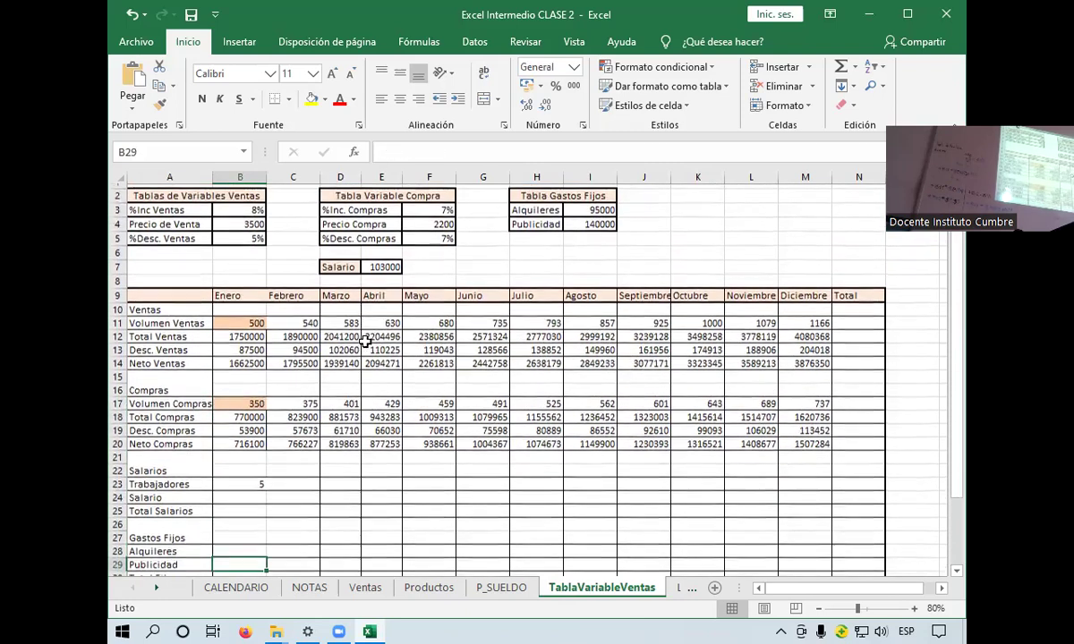
pyautogui.press('Down')
pyautogui.press('Up')
pyautogui.press('Up')
pyautogui.press('Up')
pyautogui.press('Up')
pyautogui.press('Up')
pyautogui.press('Up')
pyautogui.press('Up')
pyautogui.press('Up')
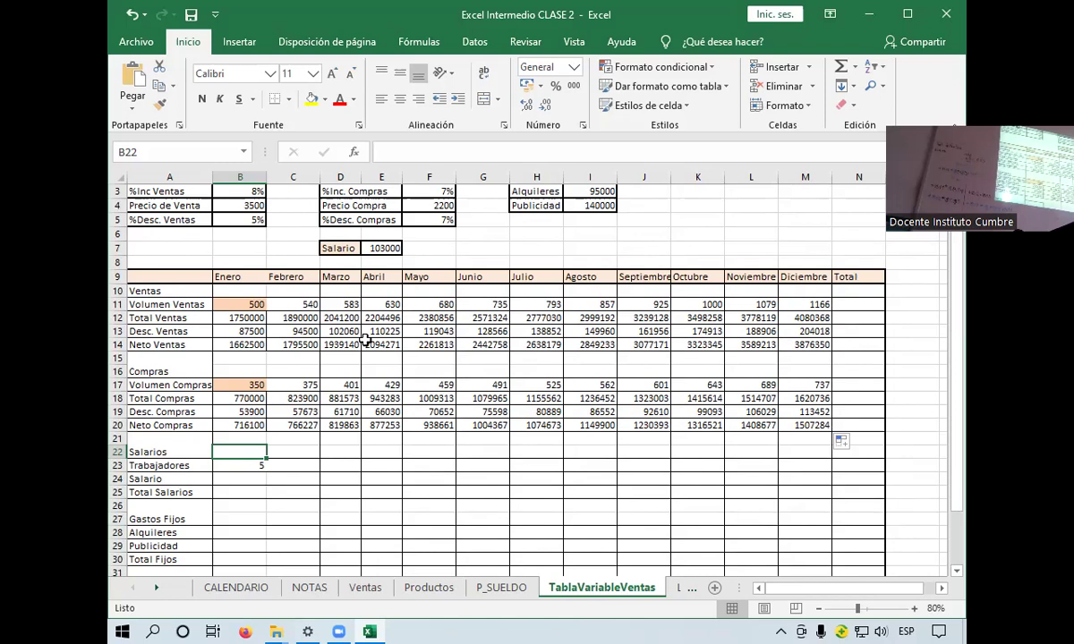
pyautogui.hotkey('ctrl', 'z')
pyautogui.hotkey('ctrl', 'y')
pyautogui.click(300, 469)
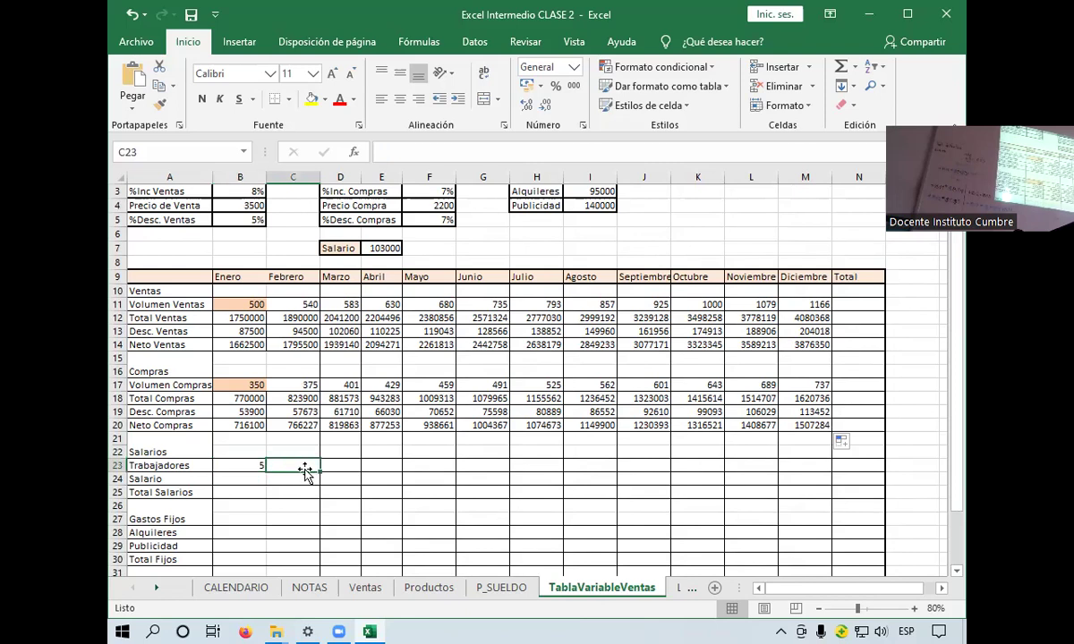
pyautogui.click(252, 467)
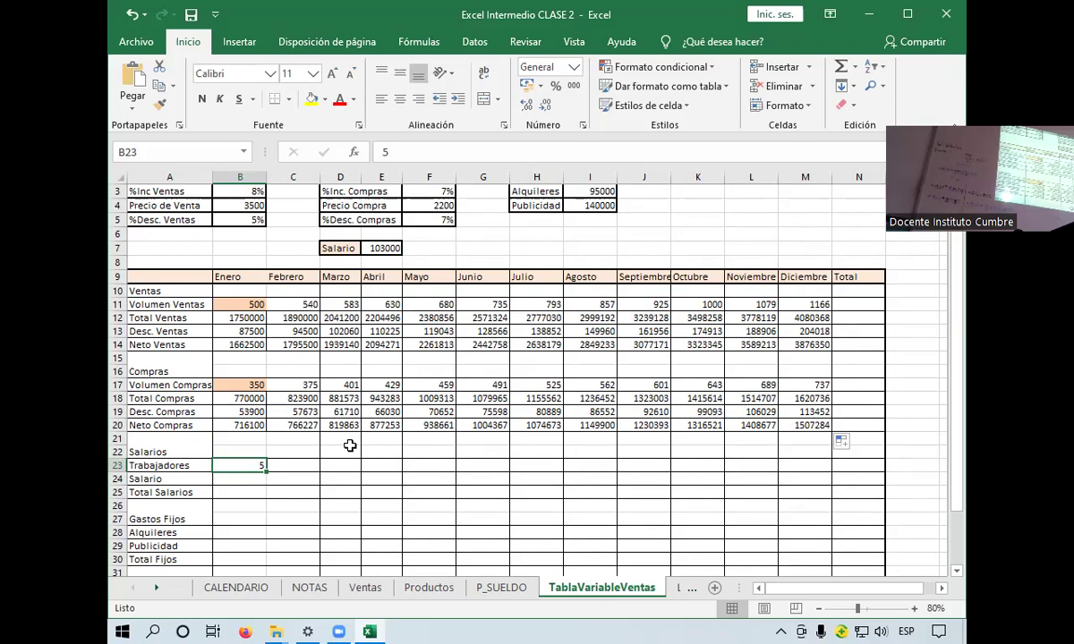
pyautogui.click(157, 591)
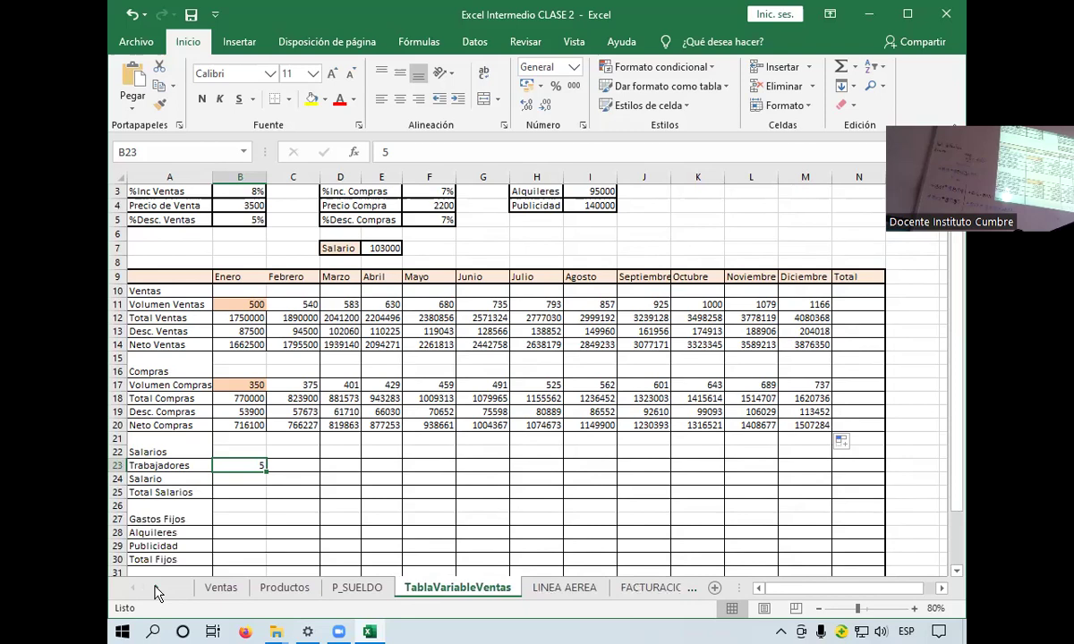
pyautogui.click(157, 591)
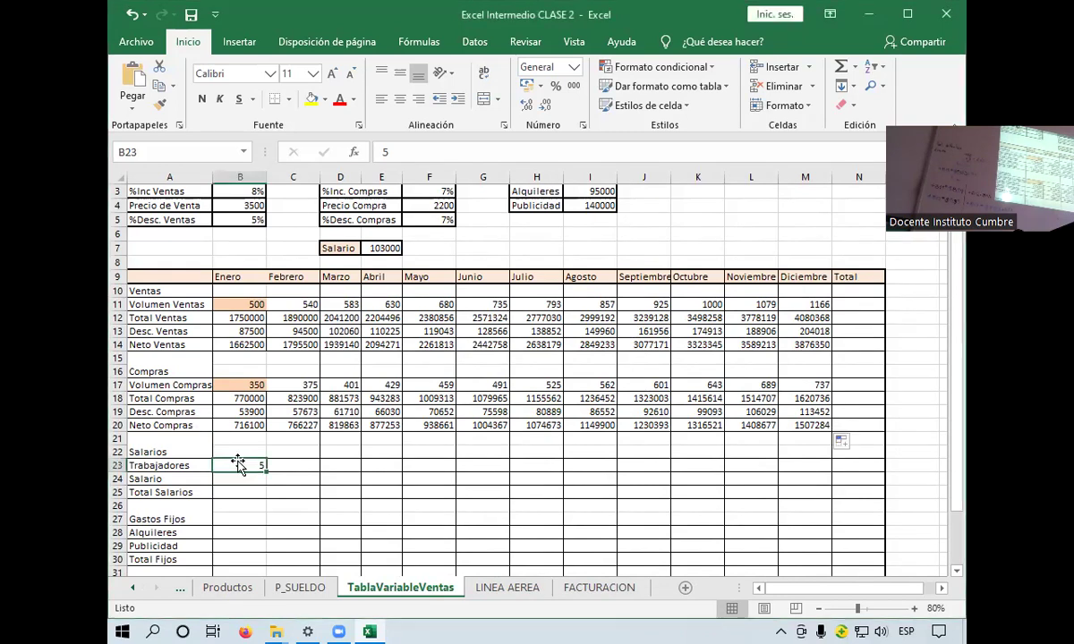
# Enter 5 in each Trabajadores cell from C23 through M23
pyautogui.click(284, 463)
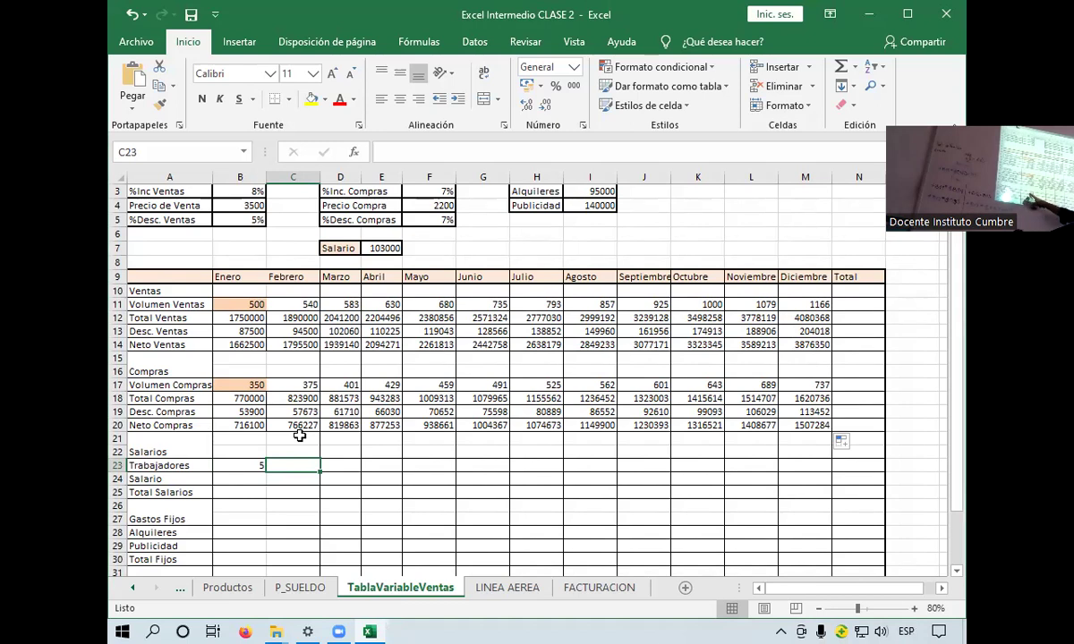
pyautogui.click(261, 467)
pyautogui.write('5')
pyautogui.press('Tab')
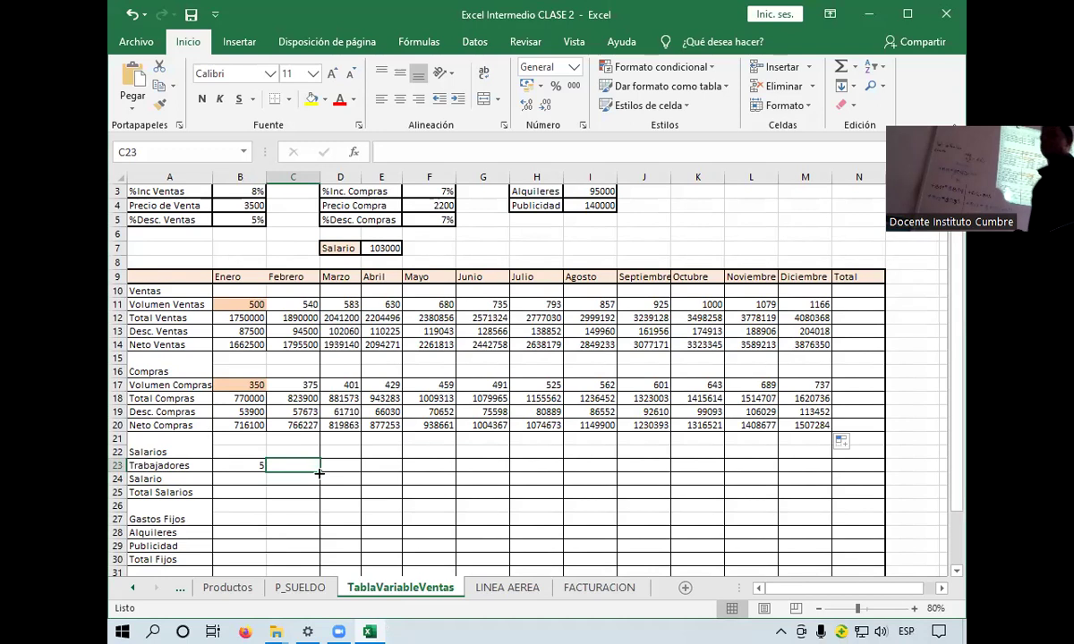
pyautogui.write('5')
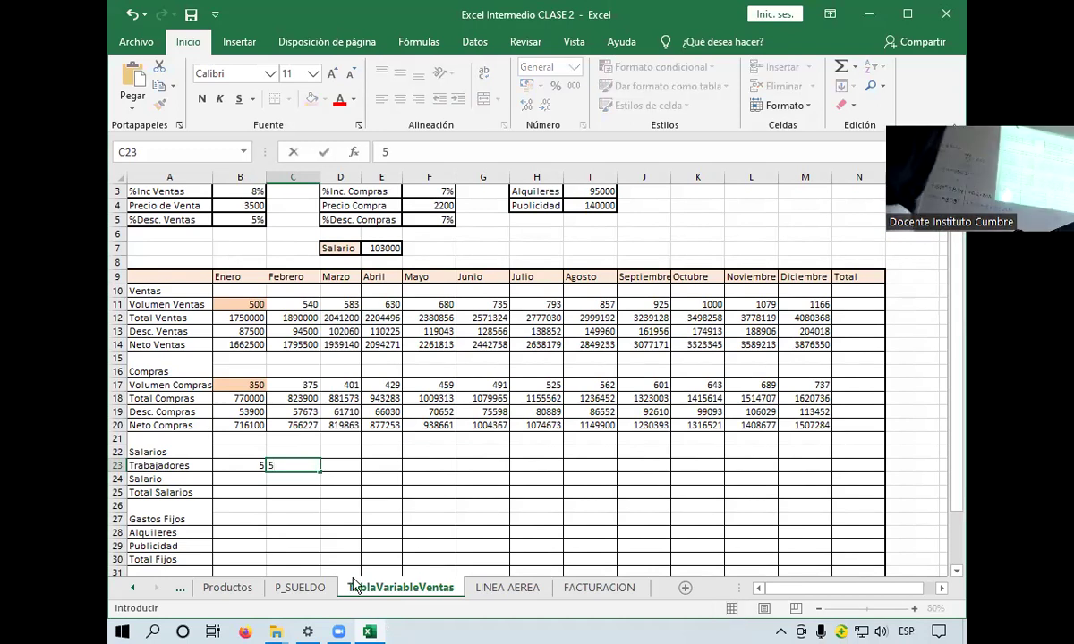
pyautogui.click(344, 468)
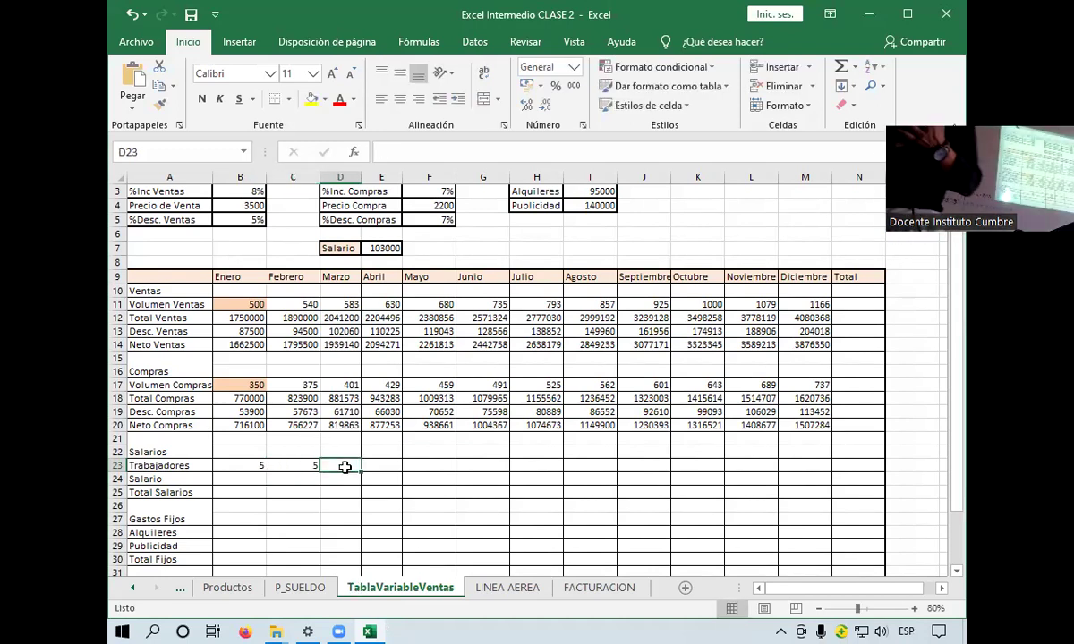
pyautogui.write('5')
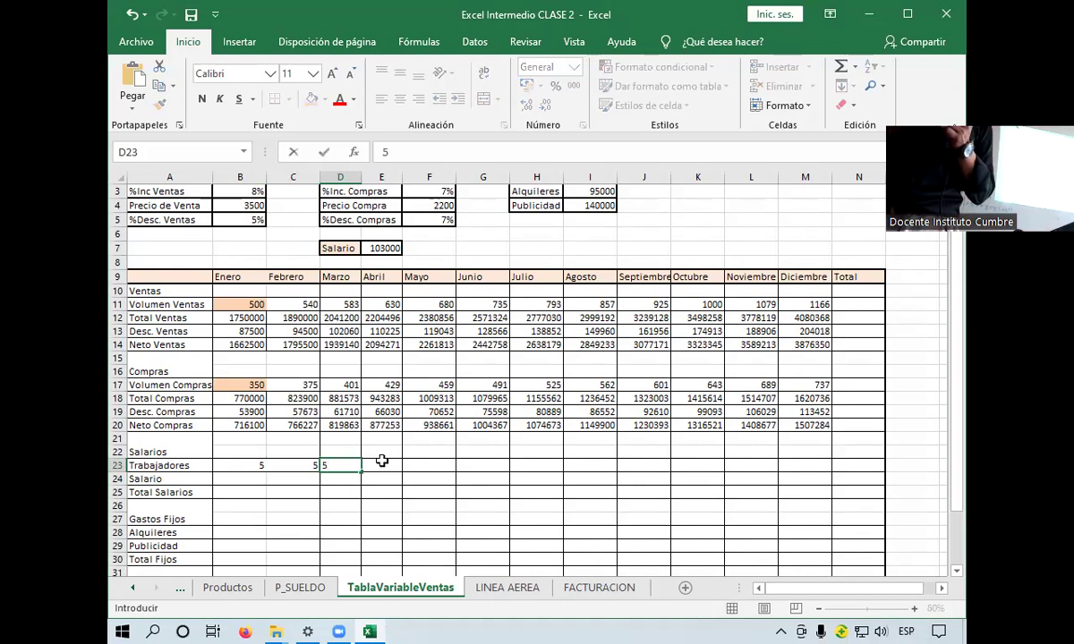
pyautogui.click(381, 464)
pyautogui.write('55')
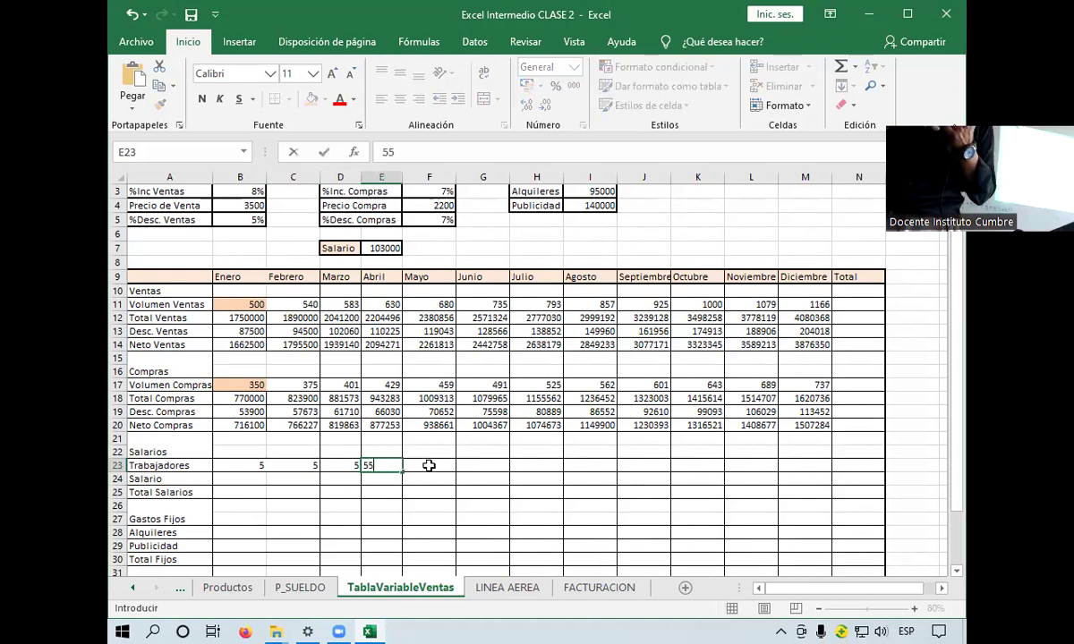
pyautogui.press('BackSpace')
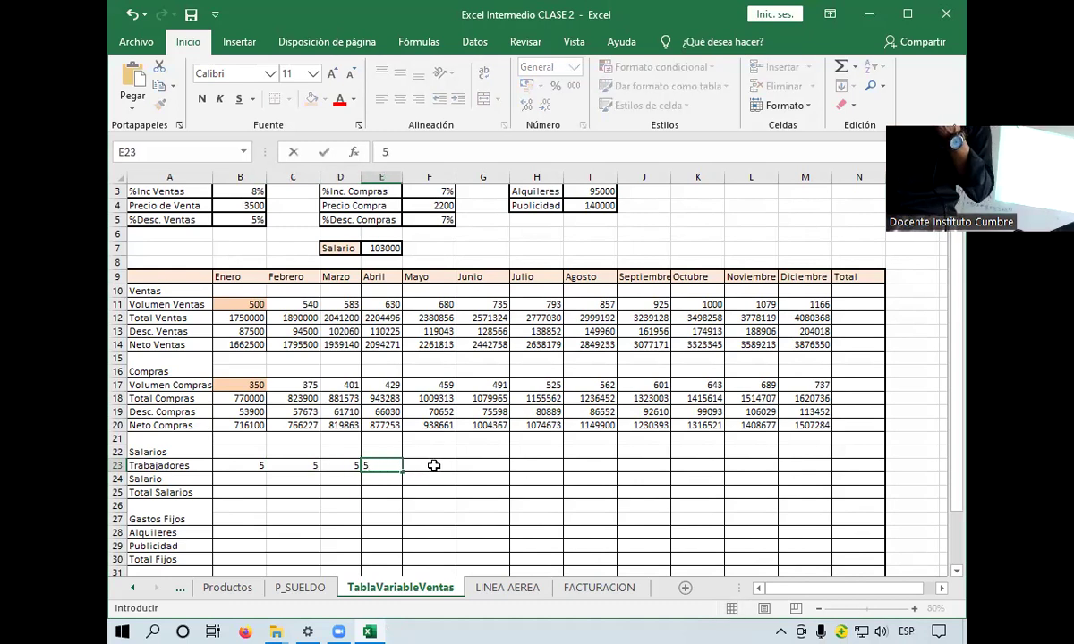
pyautogui.click(433, 465)
pyautogui.write('5')
pyautogui.click(469, 465)
pyautogui.write('5')
pyautogui.click(542, 465)
pyautogui.write('5')
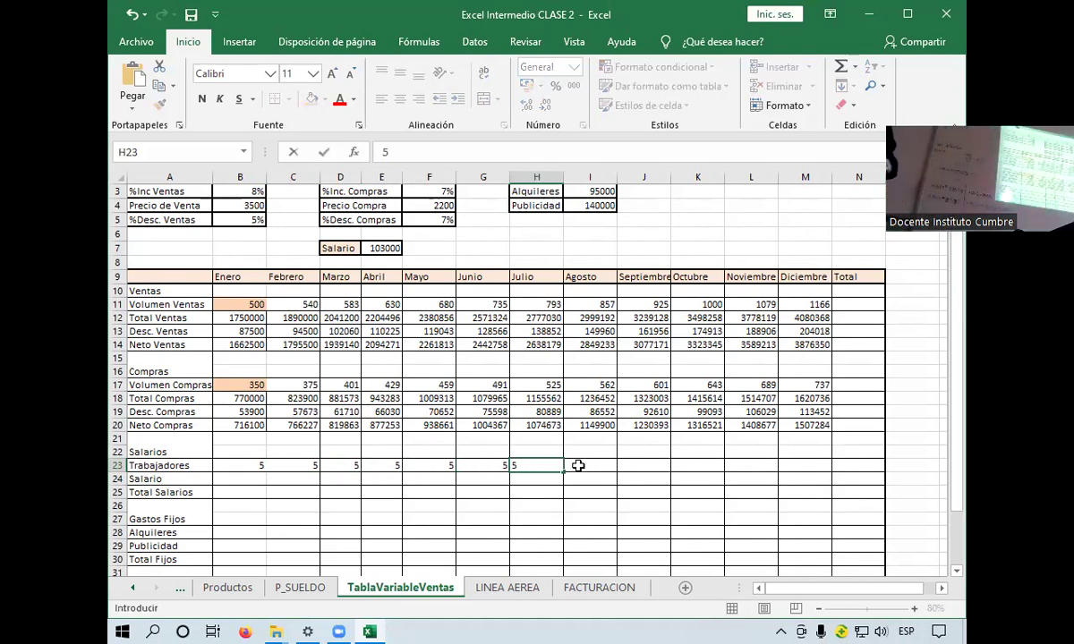
pyautogui.click(593, 465)
pyautogui.write('5')
pyautogui.click(645, 466)
pyautogui.write('5')
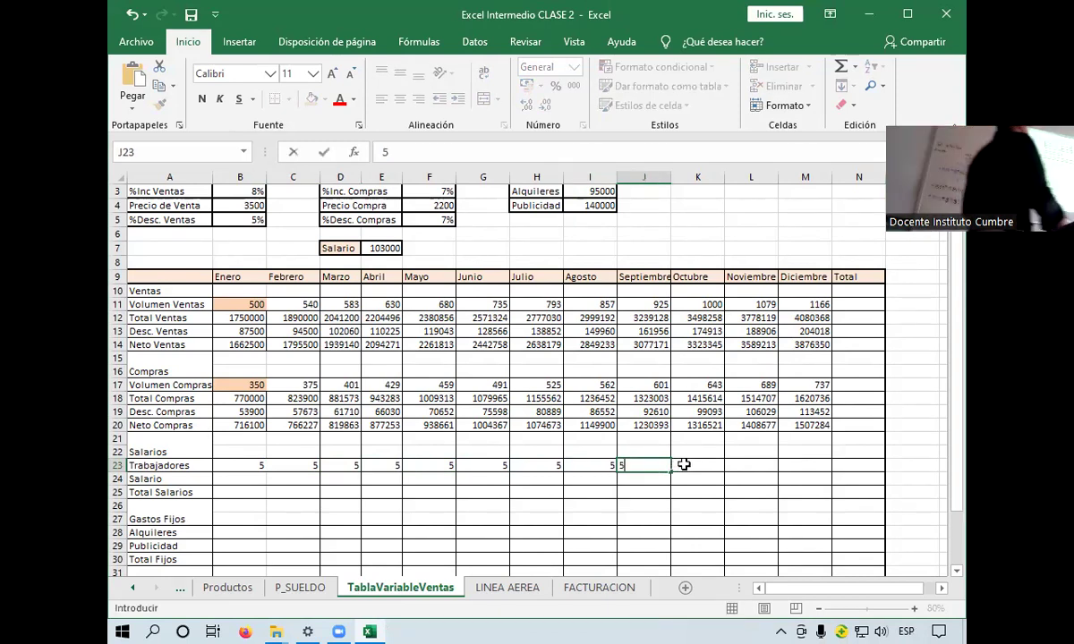
pyautogui.click(711, 467)
pyautogui.write('5')
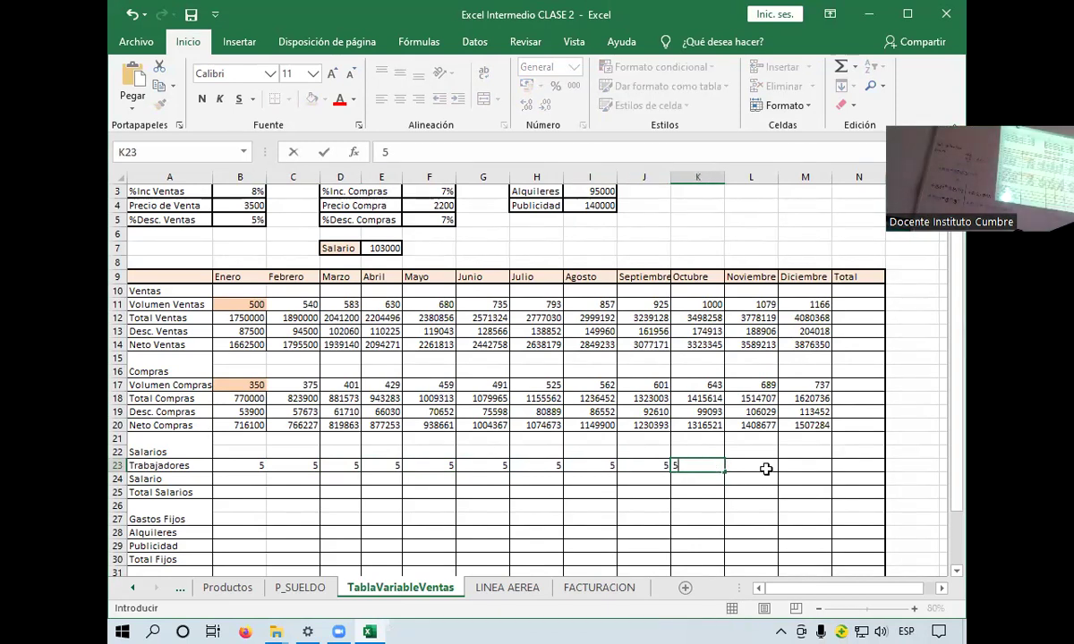
pyautogui.click(763, 466)
pyautogui.write('5')
pyautogui.click(792, 466)
pyautogui.write('5')
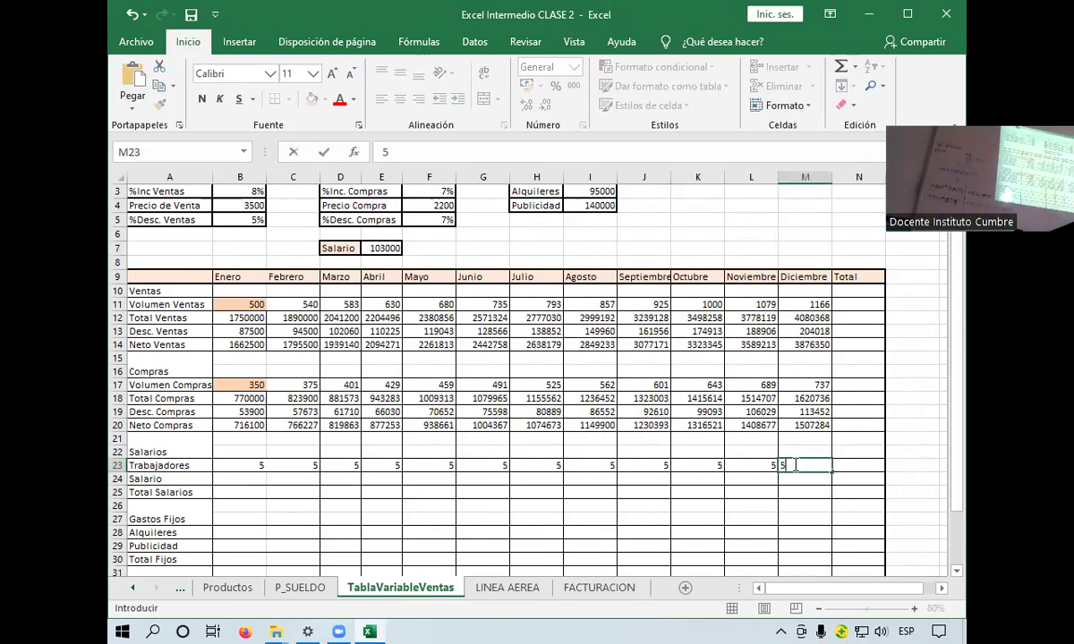
pyautogui.click(269, 478)
# Link January's Salario to =+$E$7 (103000) and copy it across to Diciembre
pyautogui.click(241, 479)
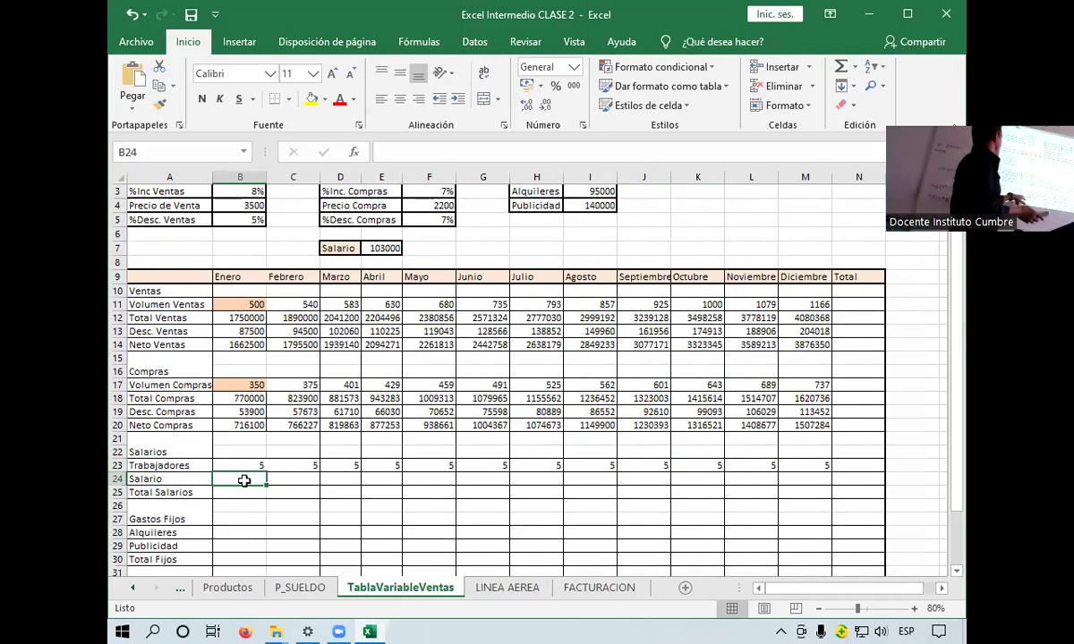
pyautogui.write('+')
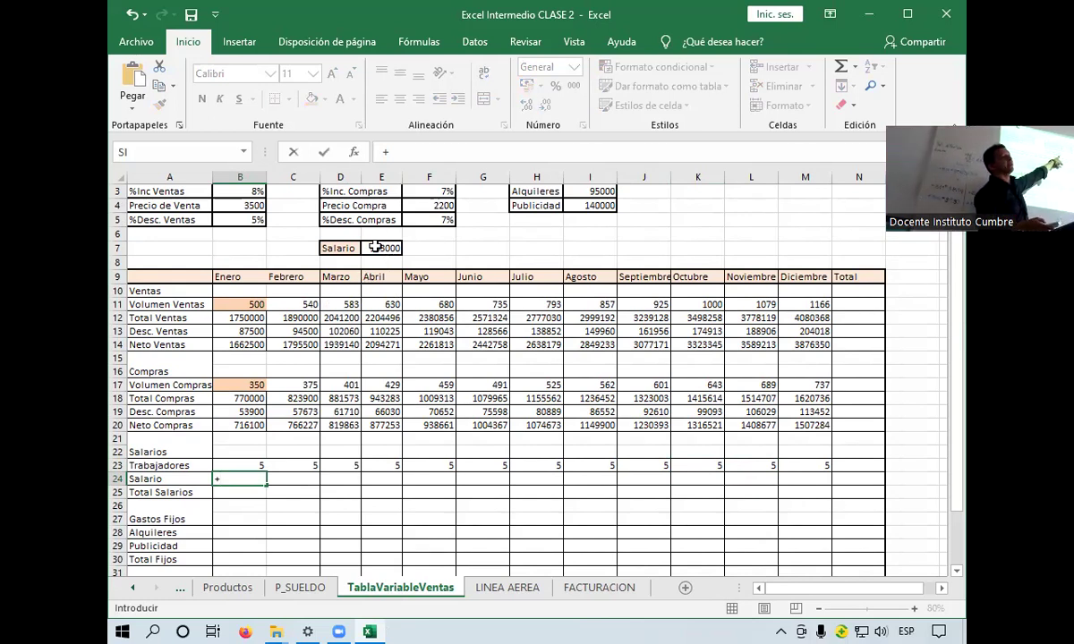
pyautogui.click(379, 248)
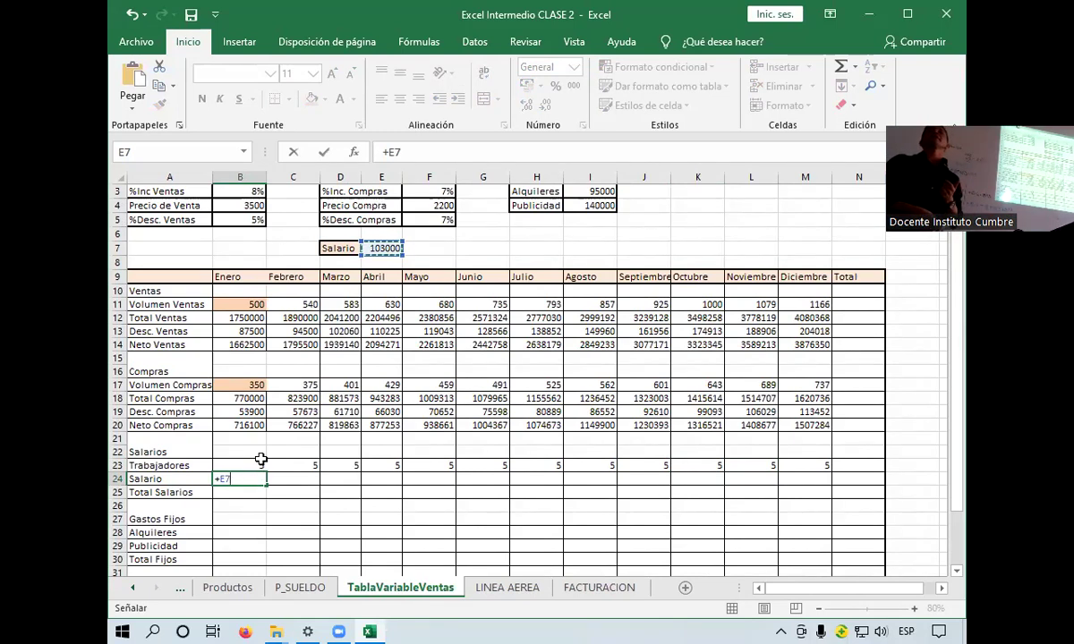
pyautogui.press('F4')
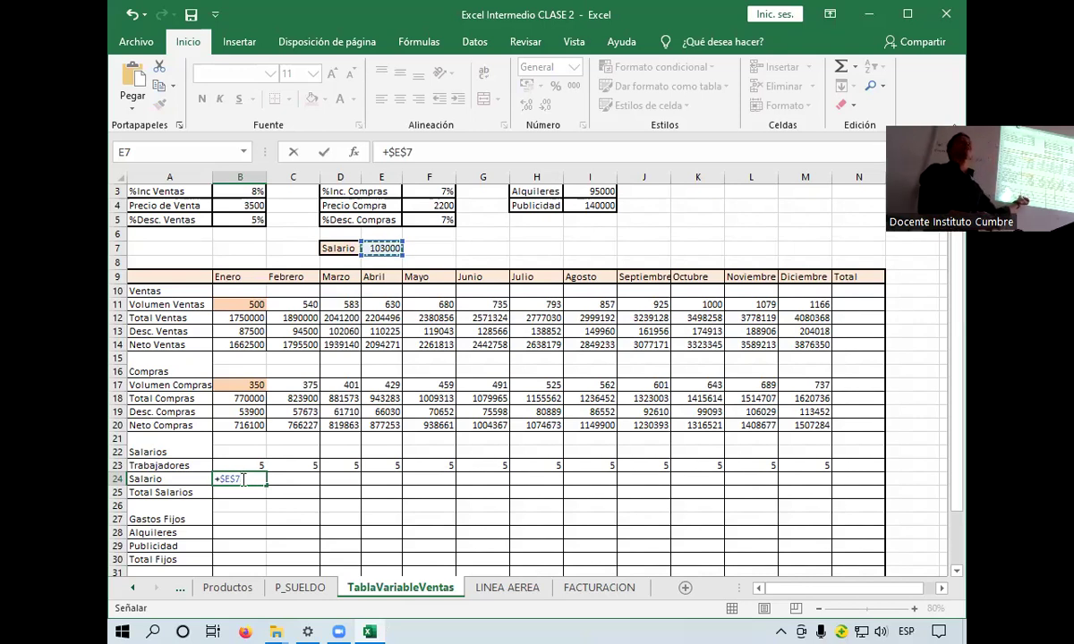
pyautogui.press('Return')
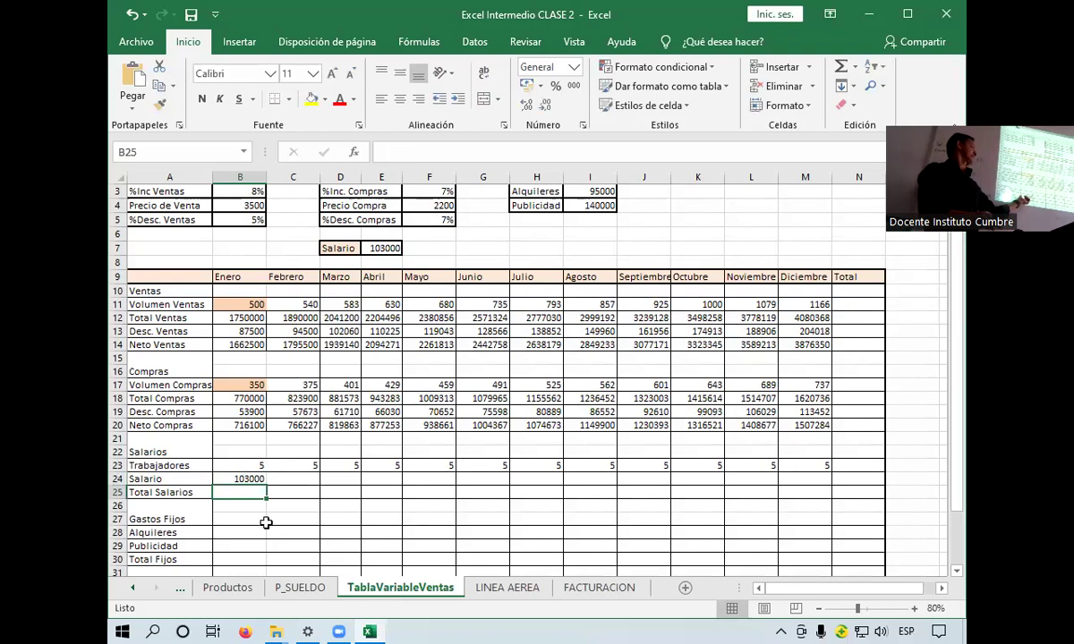
pyautogui.click(256, 479)
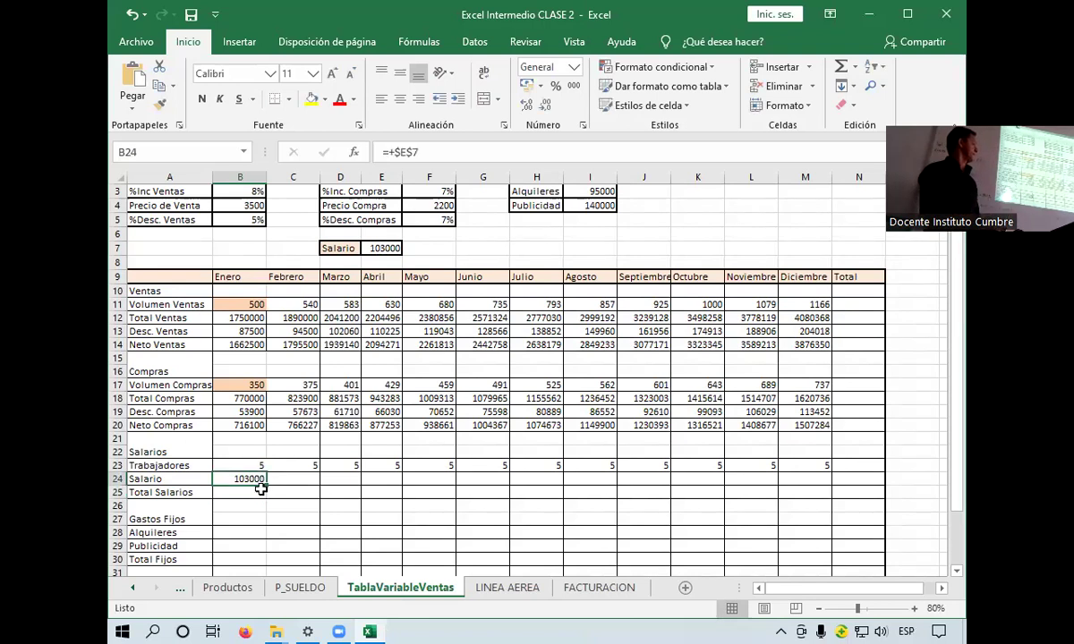
pyautogui.moveTo(266, 485); pyautogui.dragTo(828, 482)
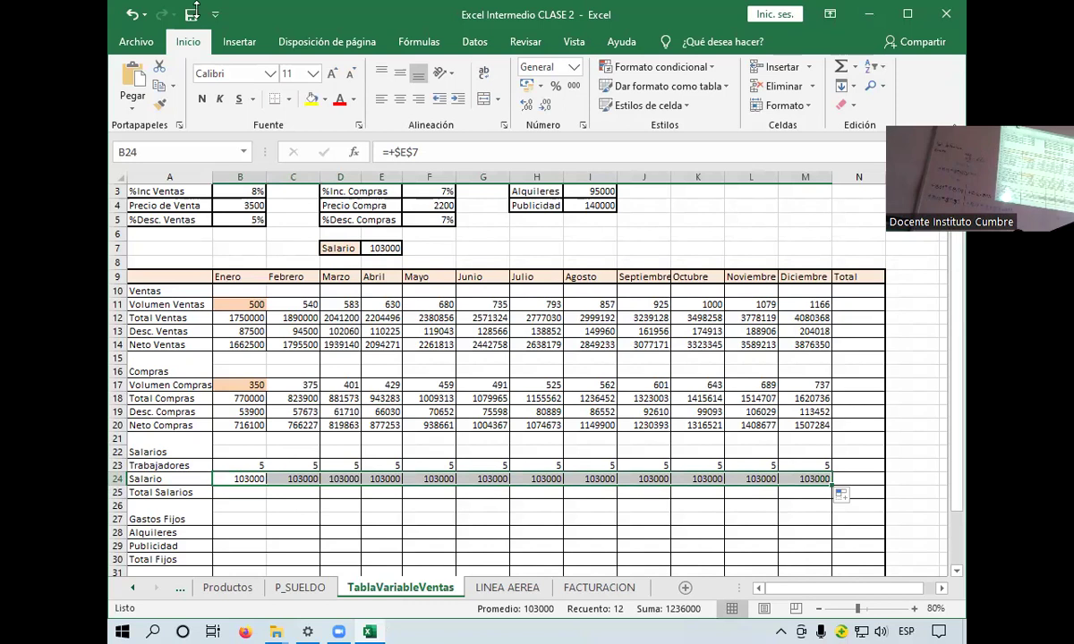
pyautogui.scroll(-2, 183, 407)
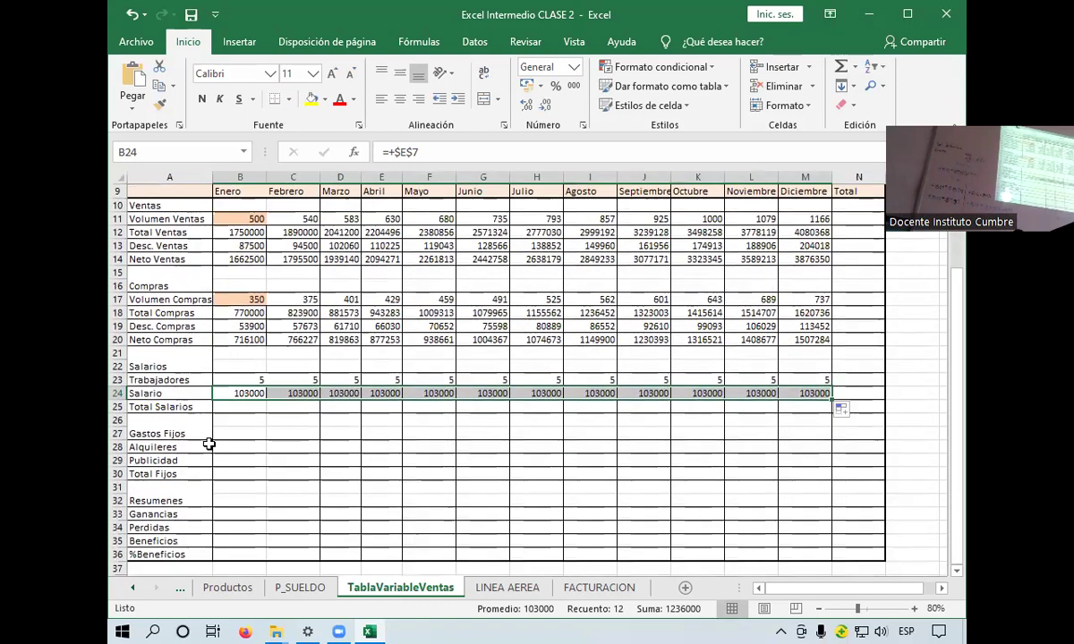
pyautogui.click(298, 409)
pyautogui.click(242, 407)
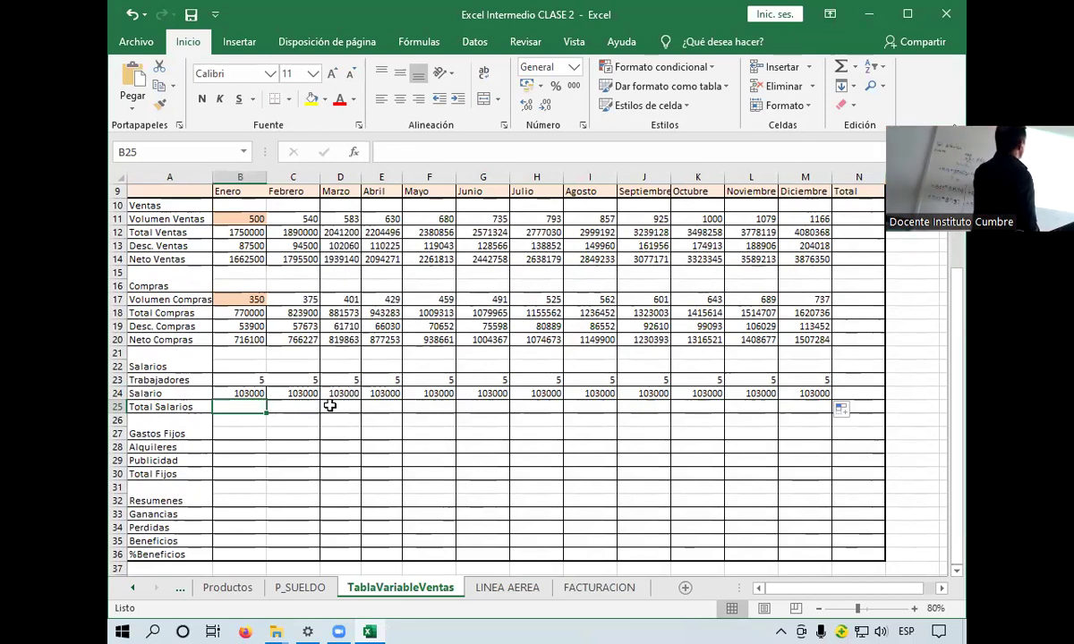
pyautogui.click(247, 393)
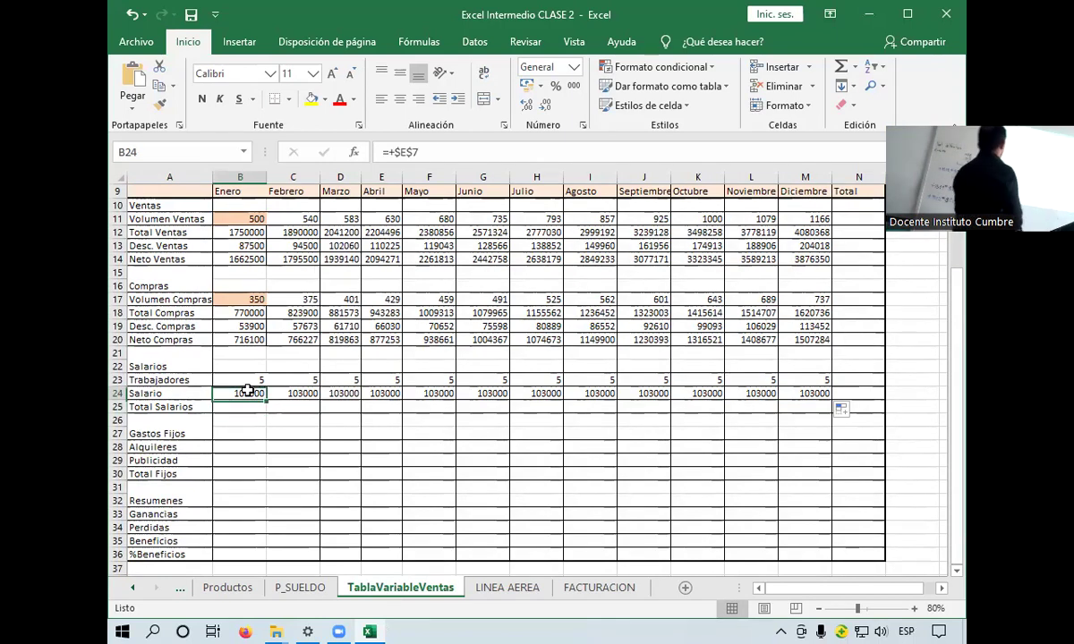
pyautogui.doubleClick(247, 393)
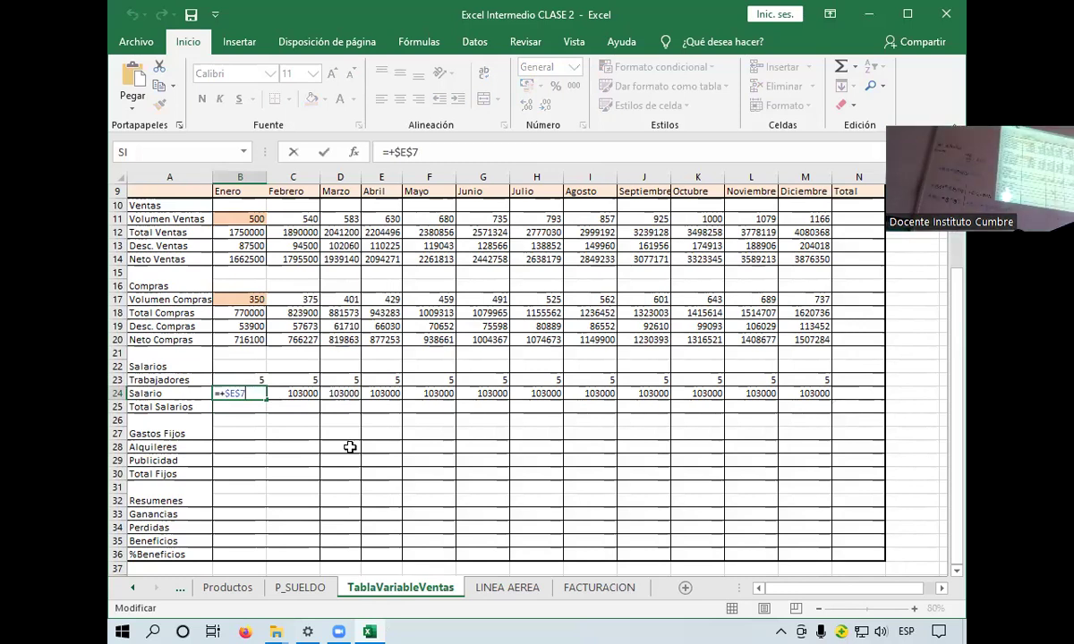
pyautogui.scroll(3, 350, 447)
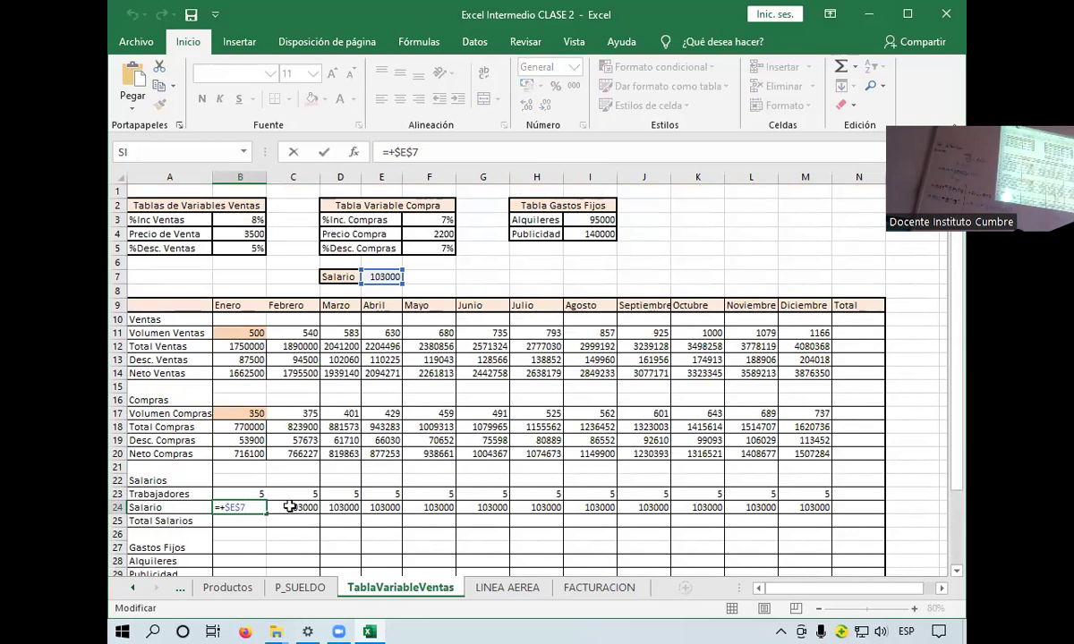
pyautogui.scroll(-3, 279, 507)
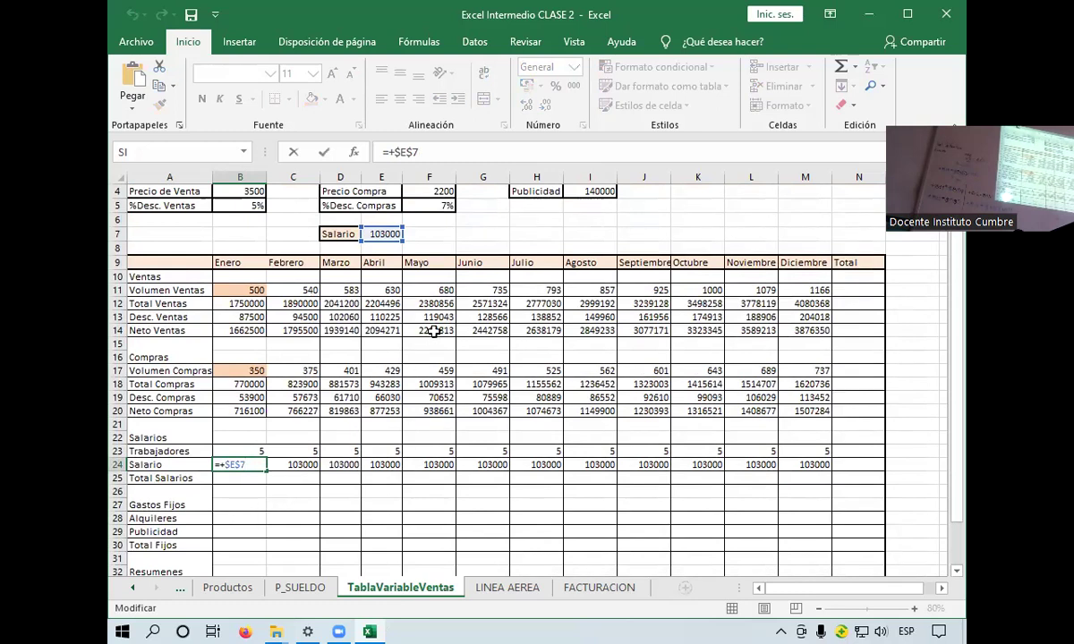
pyautogui.press('Return')
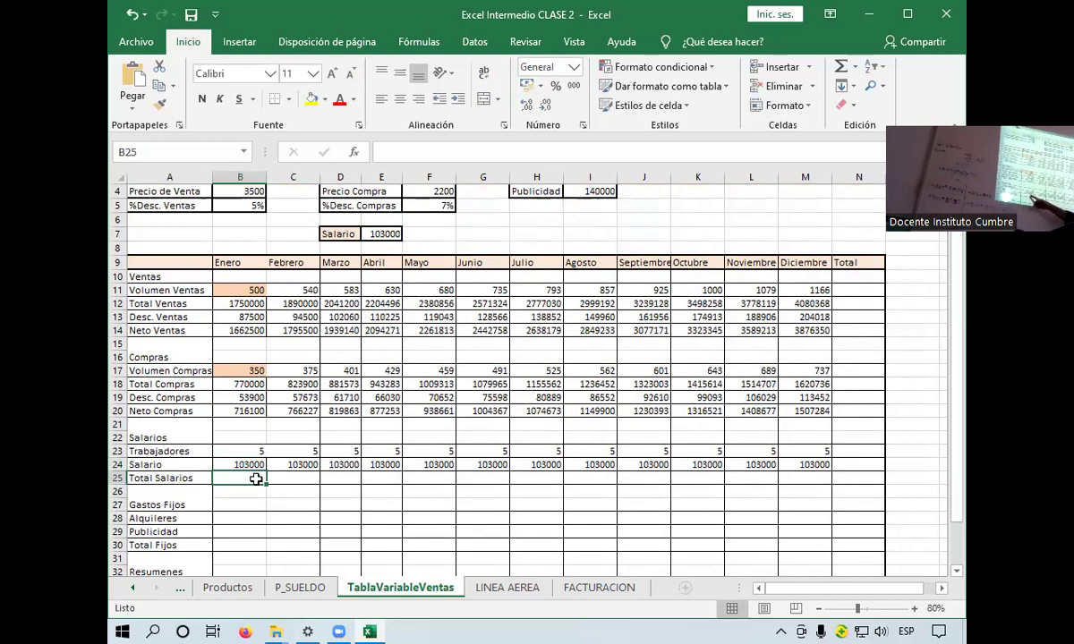
# Enter workers times salary (B23*B24) in Total Salarios and copy it through Diciembre
pyautogui.write('+')
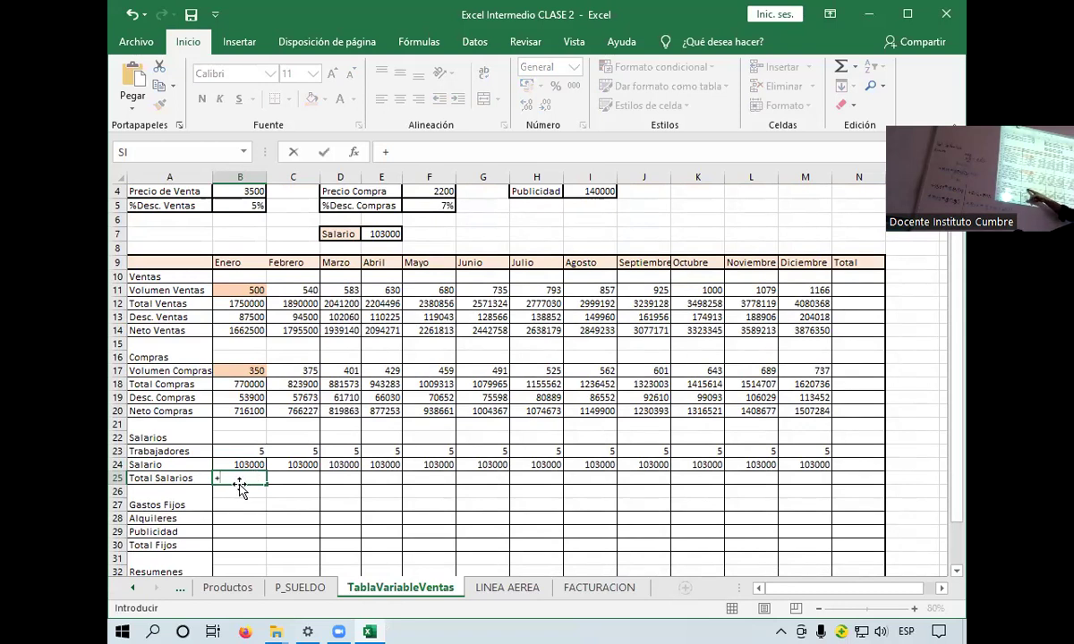
pyautogui.click(252, 452)
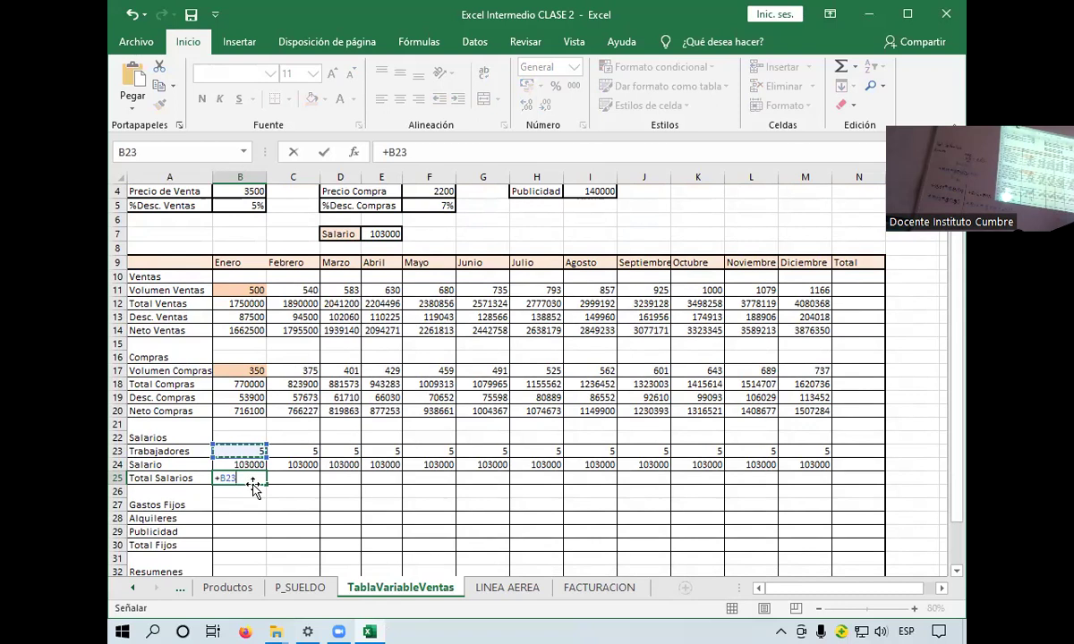
pyautogui.write('*')
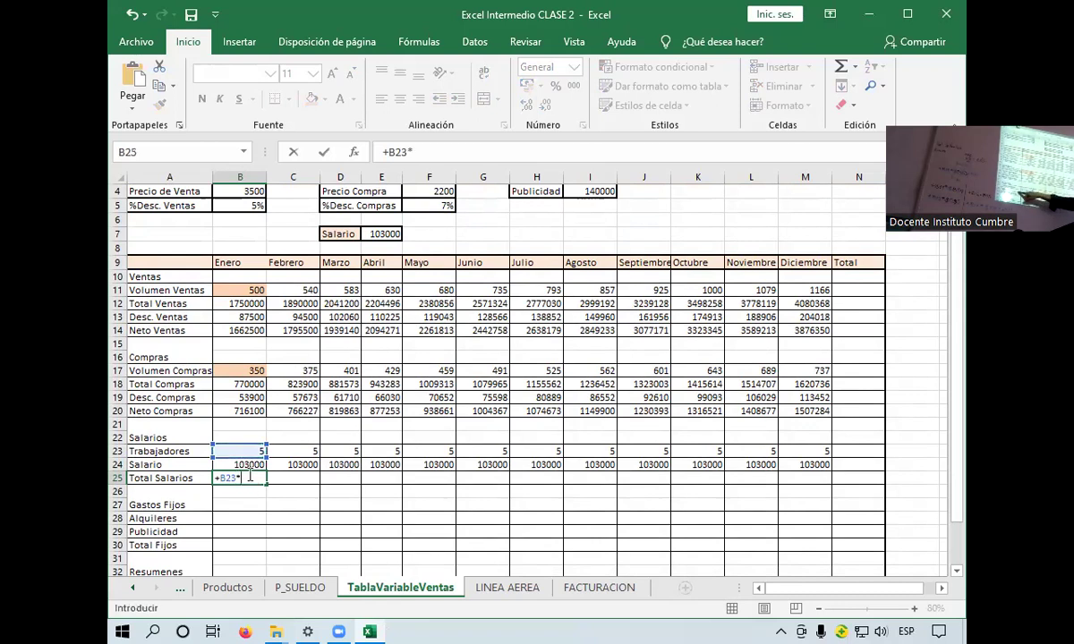
pyautogui.click(249, 466)
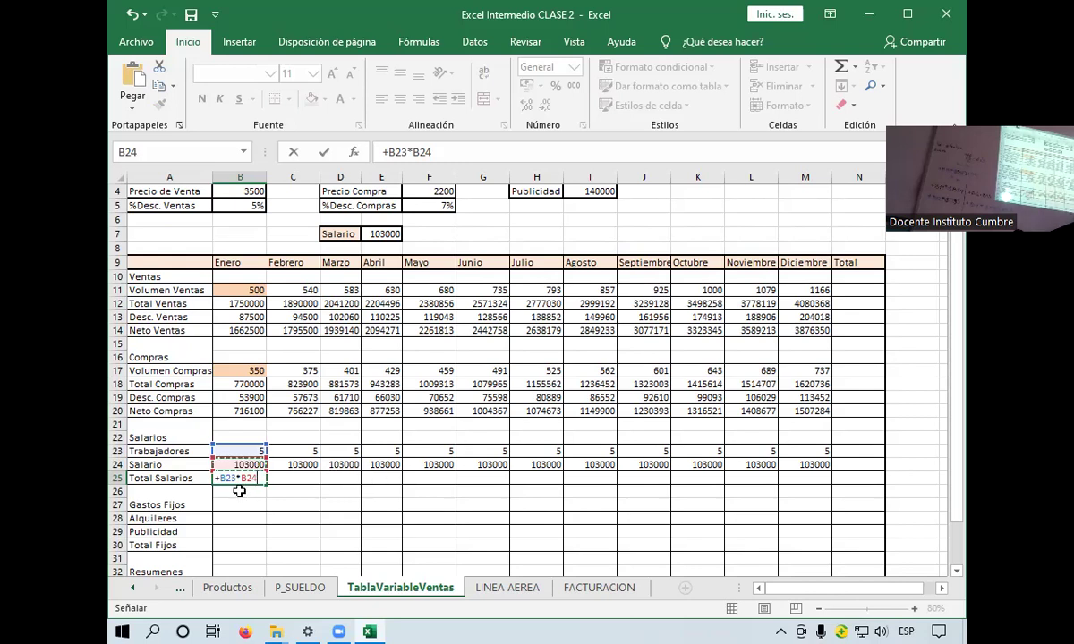
pyautogui.press('Return')
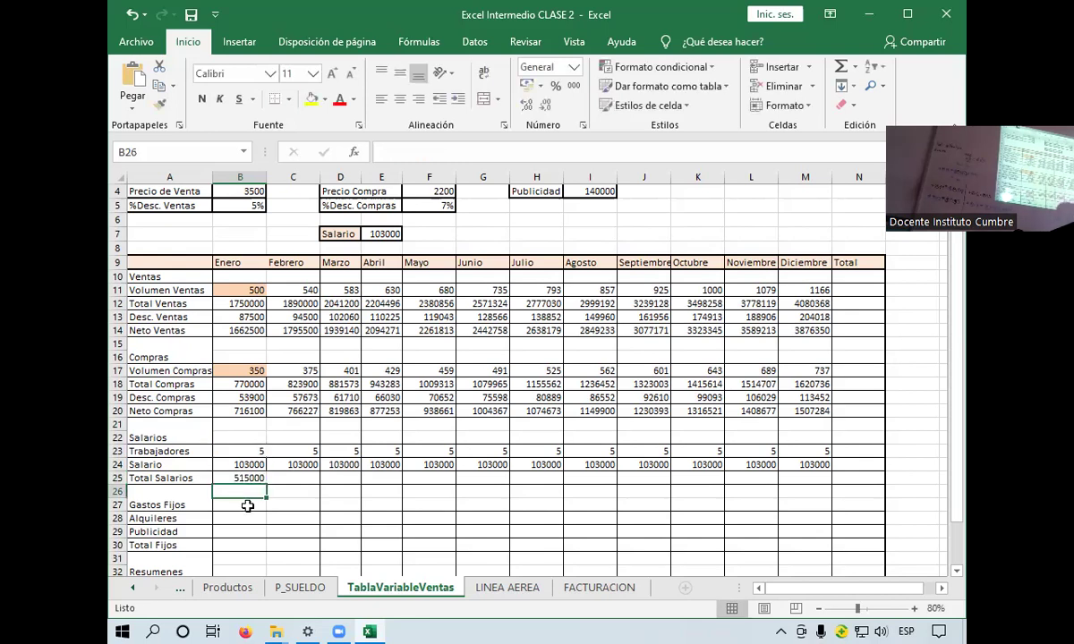
pyautogui.click(254, 479)
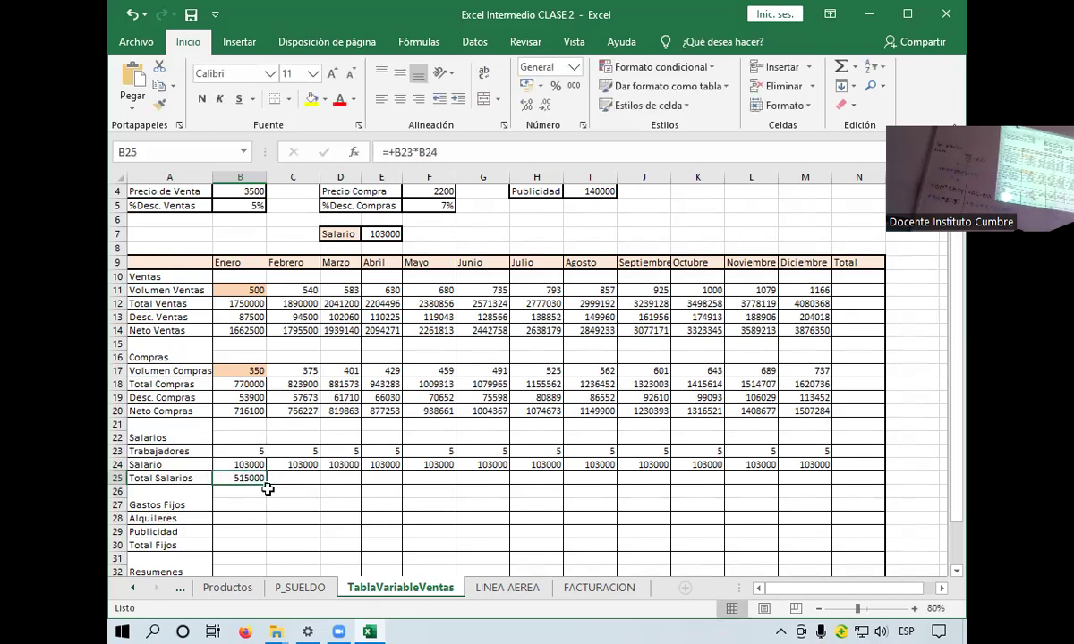
pyautogui.moveTo(268, 484)
pyautogui.mouseDown()
pyautogui.moveTo(799, 466)
pyautogui.moveTo(810, 474)
pyautogui.mouseUp()
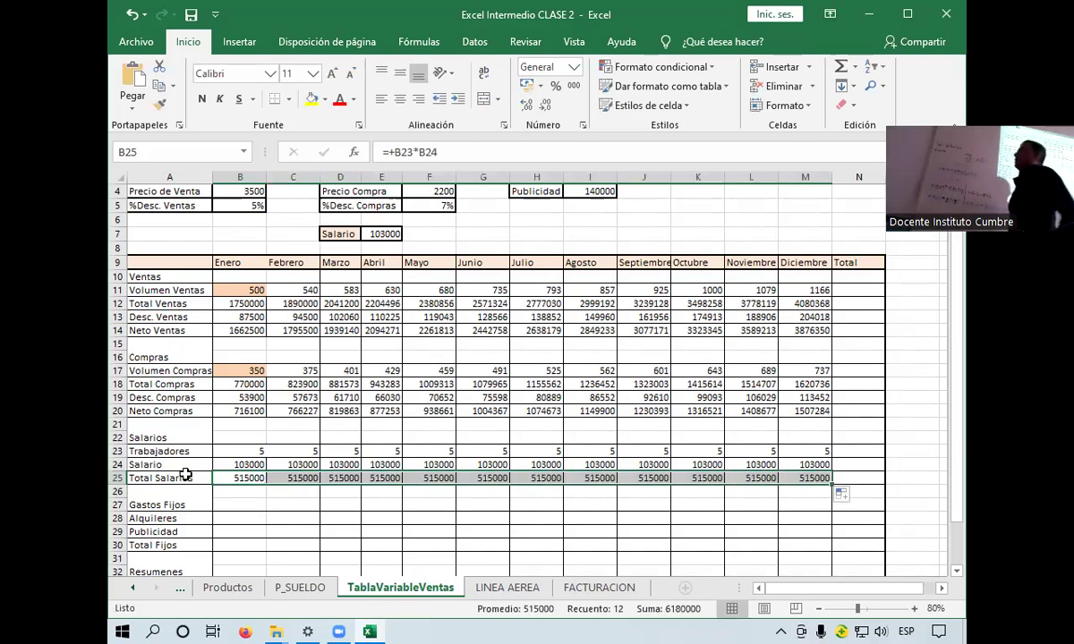
pyautogui.scroll(-2, 179, 456)
pyautogui.click(227, 435)
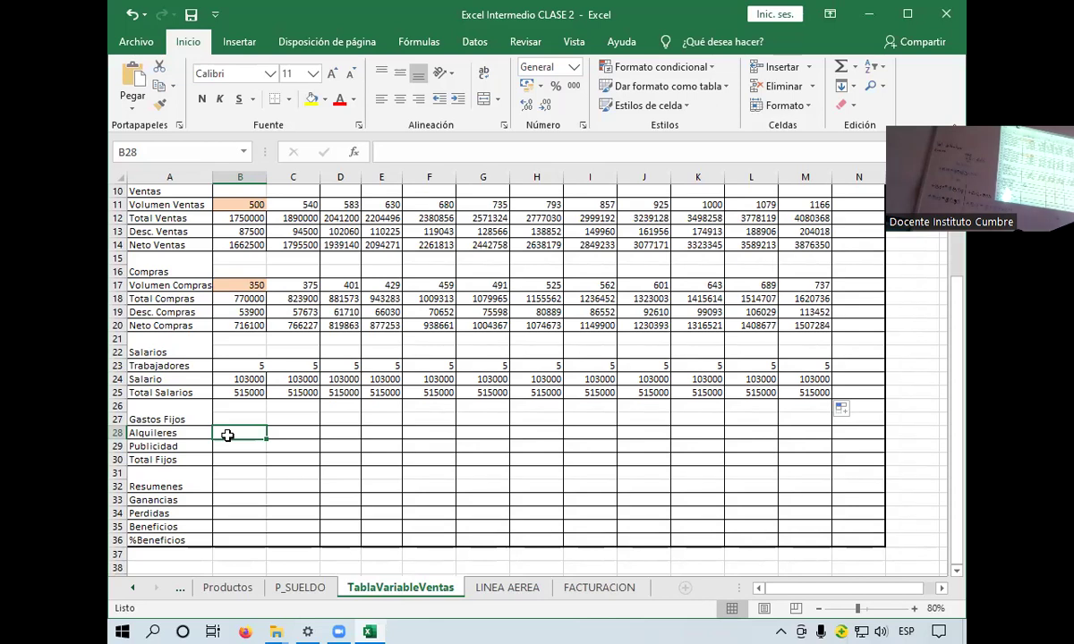
# Enter =+$I$3 in January's Alquileres and copy the 95000 rent through Diciembre
pyautogui.click(228, 436)
pyautogui.write('+')
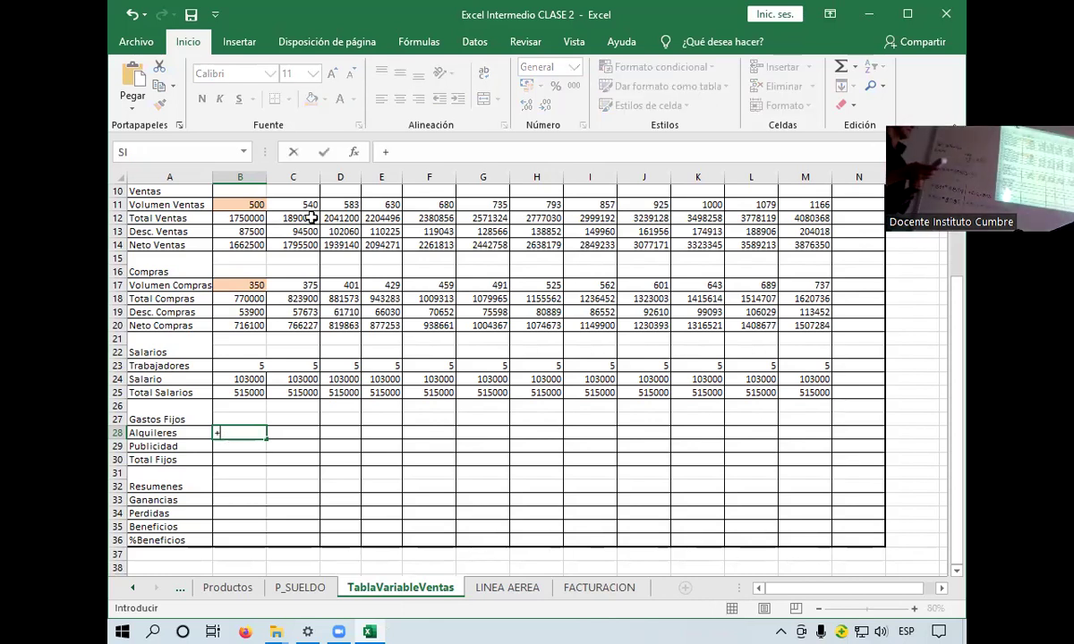
pyautogui.scroll(1, 269, 372)
pyautogui.scroll(1, 268, 376)
pyautogui.scroll(1, 268, 380)
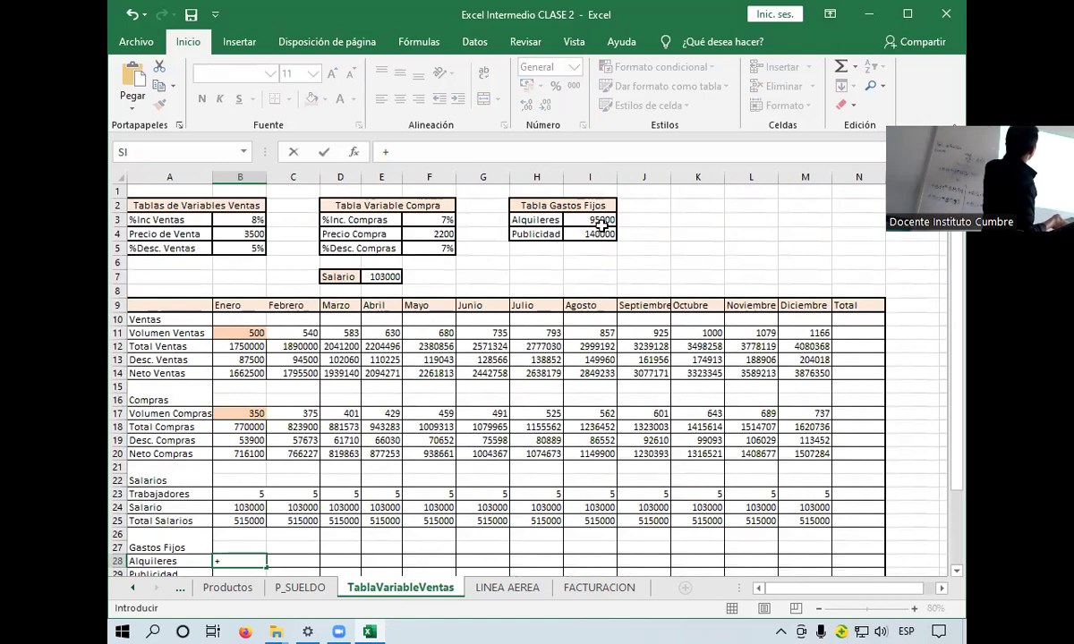
pyautogui.click(603, 214)
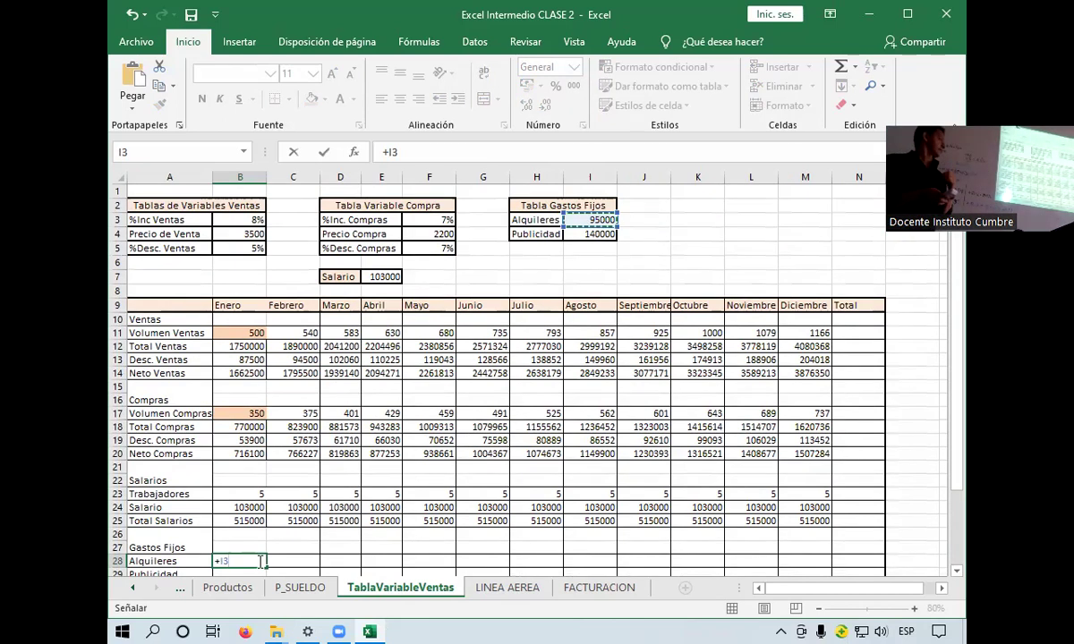
pyautogui.press('F4')
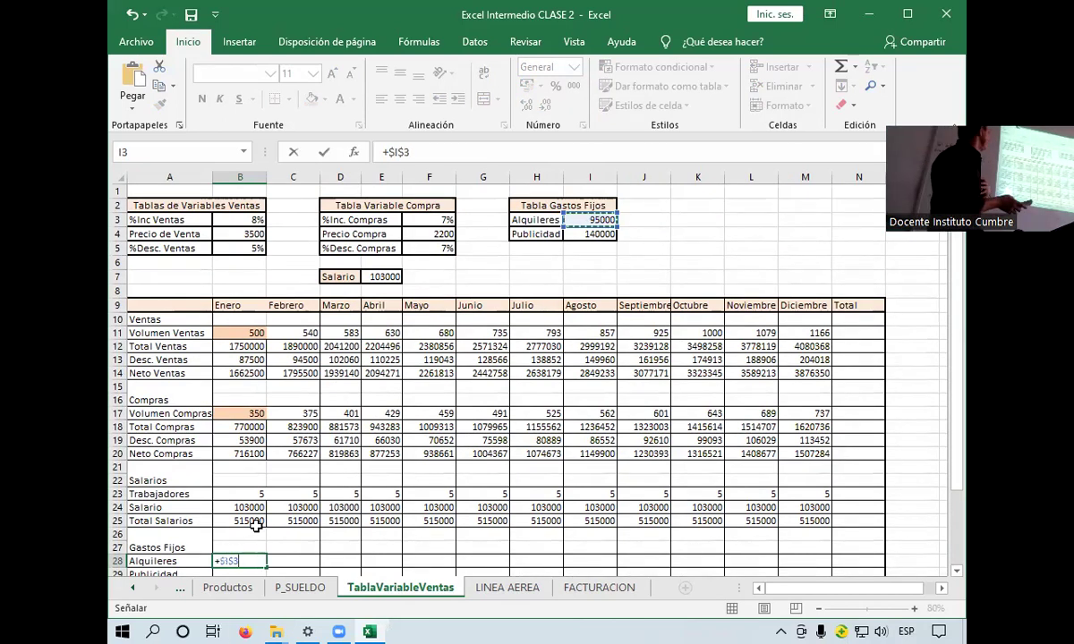
pyautogui.scroll(-1, 256, 527)
pyautogui.press('Return')
pyautogui.press('Return')
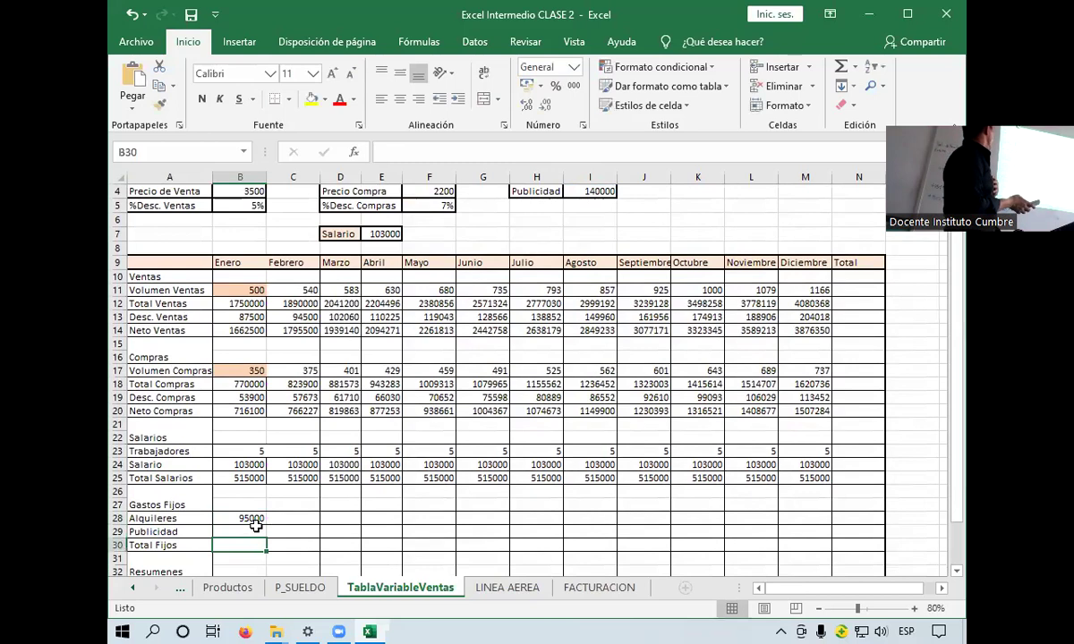
pyautogui.click(255, 521)
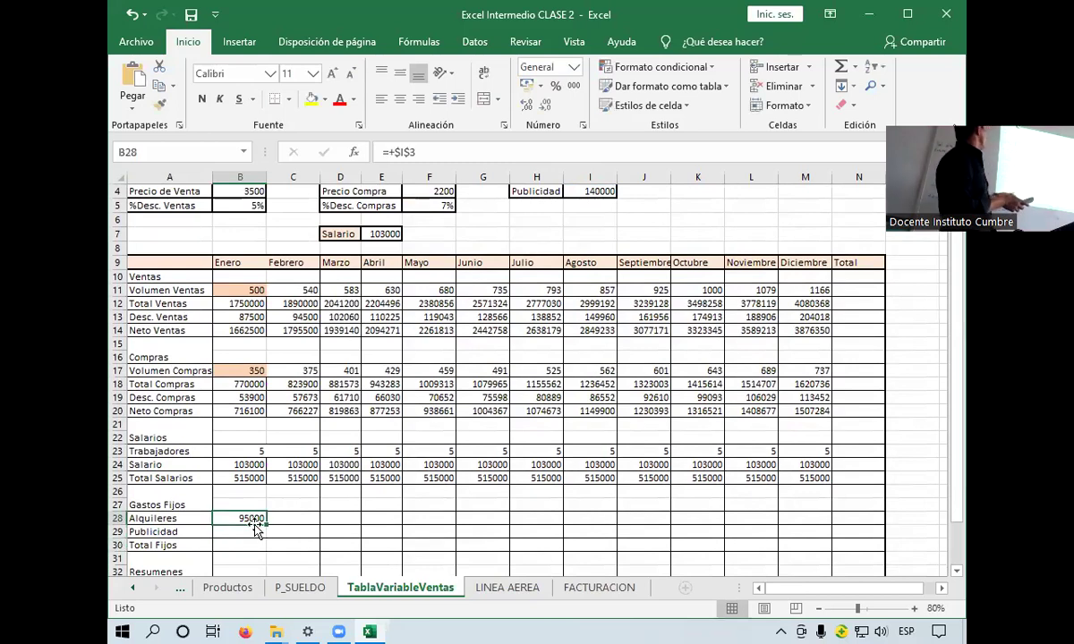
pyautogui.moveTo(256, 527); pyautogui.dragTo(839, 534)
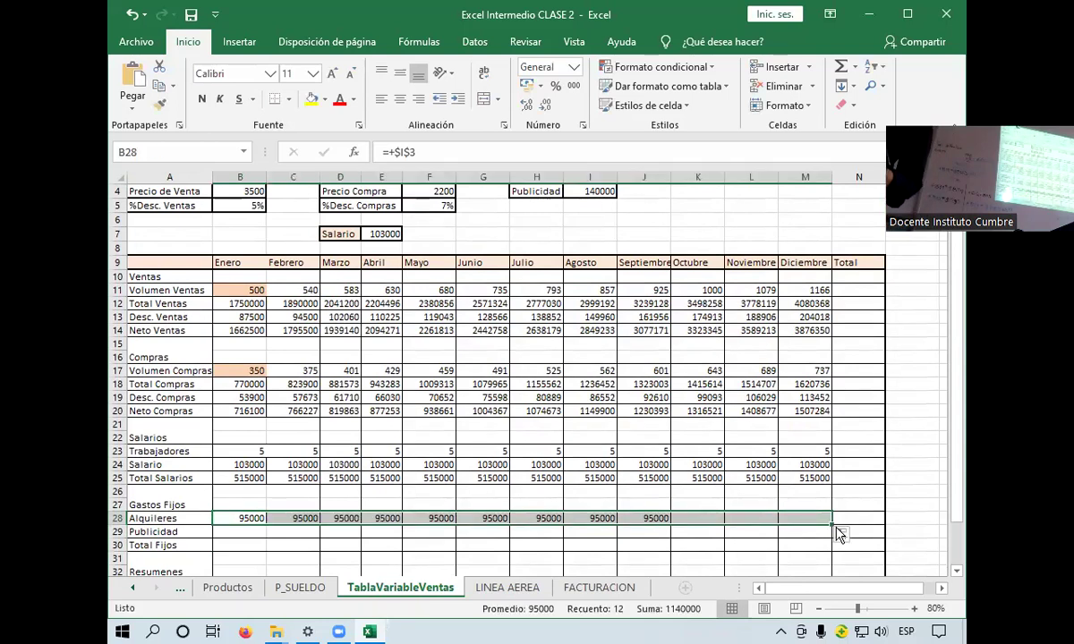
# Link January's Publicidad to $I$4 and copy the 140000 across to Diciembre
pyautogui.click(231, 532)
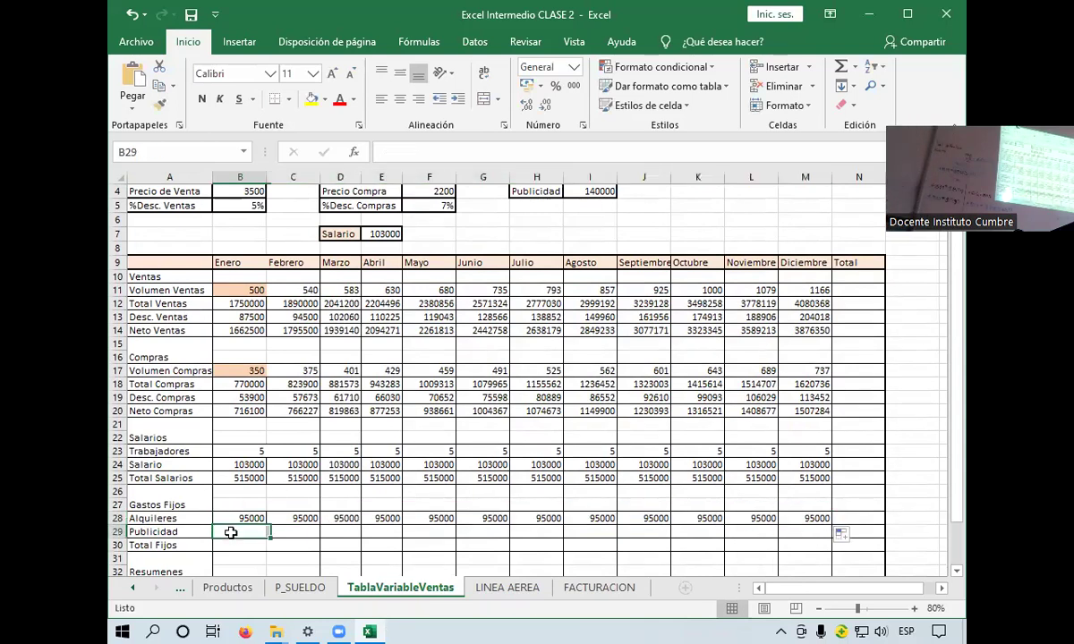
pyautogui.write('+')
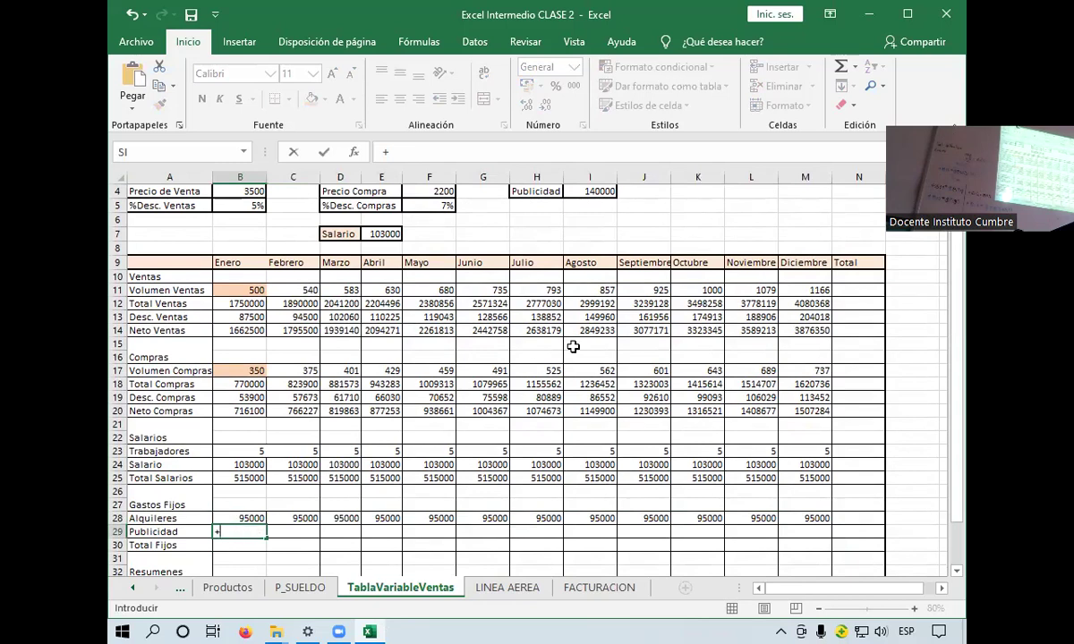
pyautogui.click(593, 191)
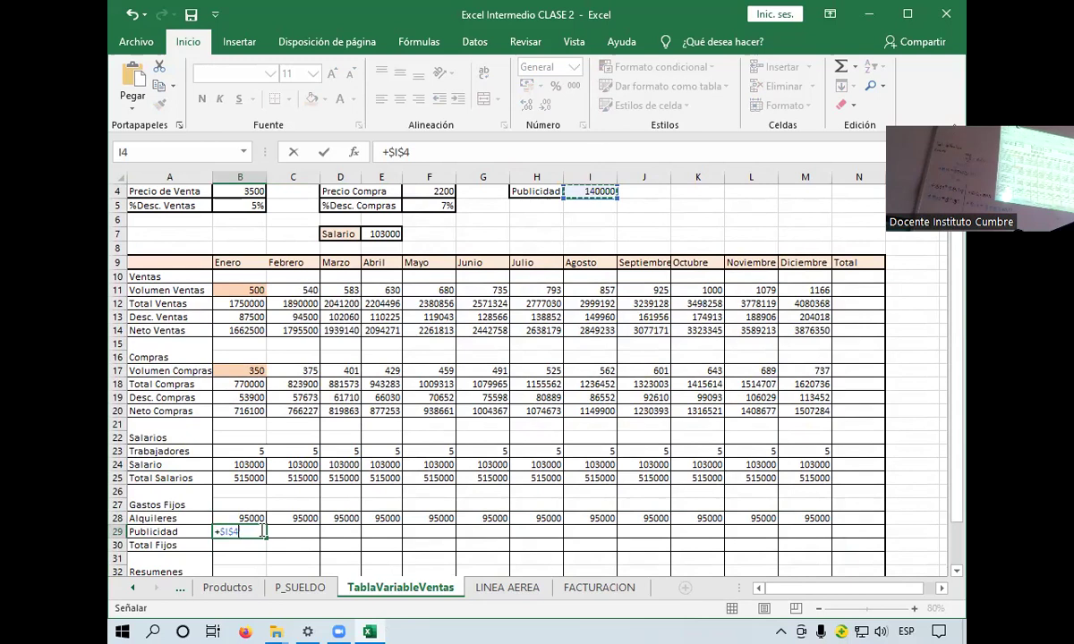
pyautogui.press('Return')
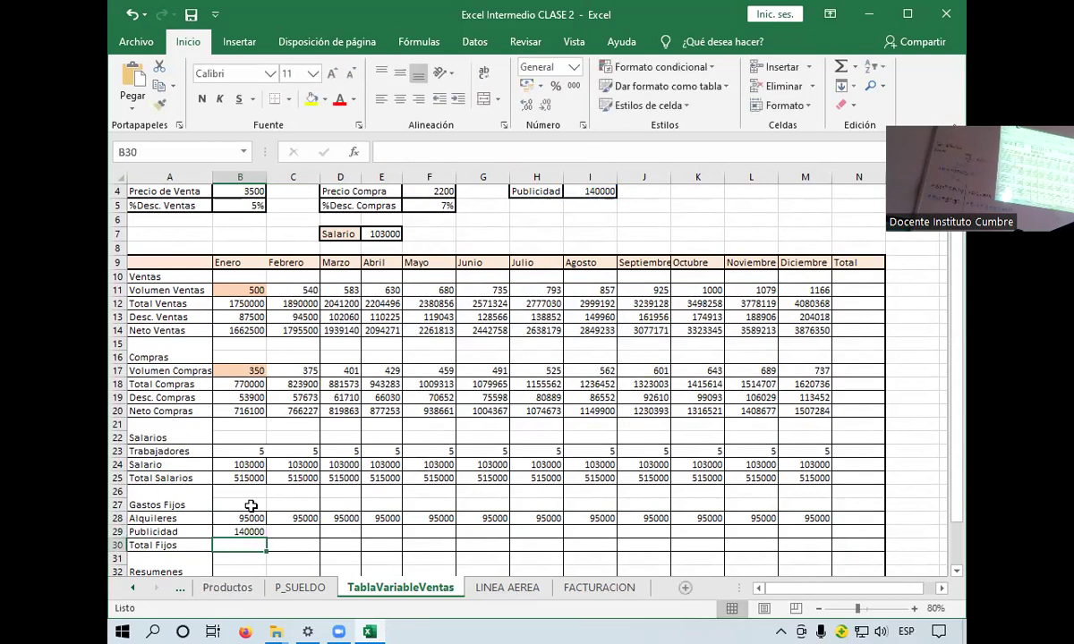
pyautogui.click(253, 518)
pyautogui.doubleClick(255, 519)
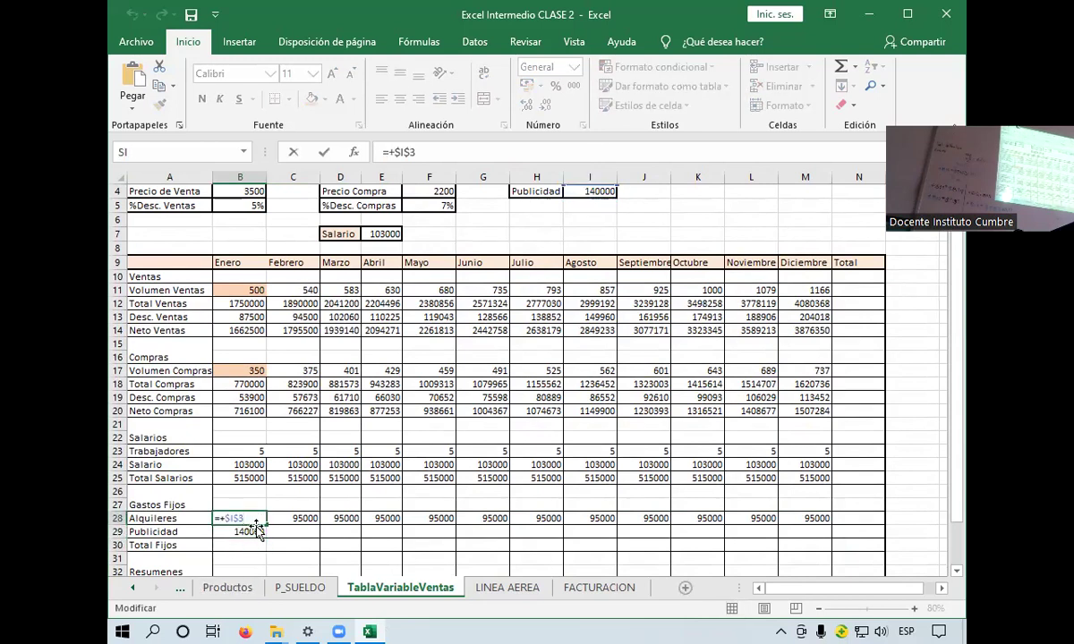
pyautogui.press('Escape')
pyautogui.click(255, 532)
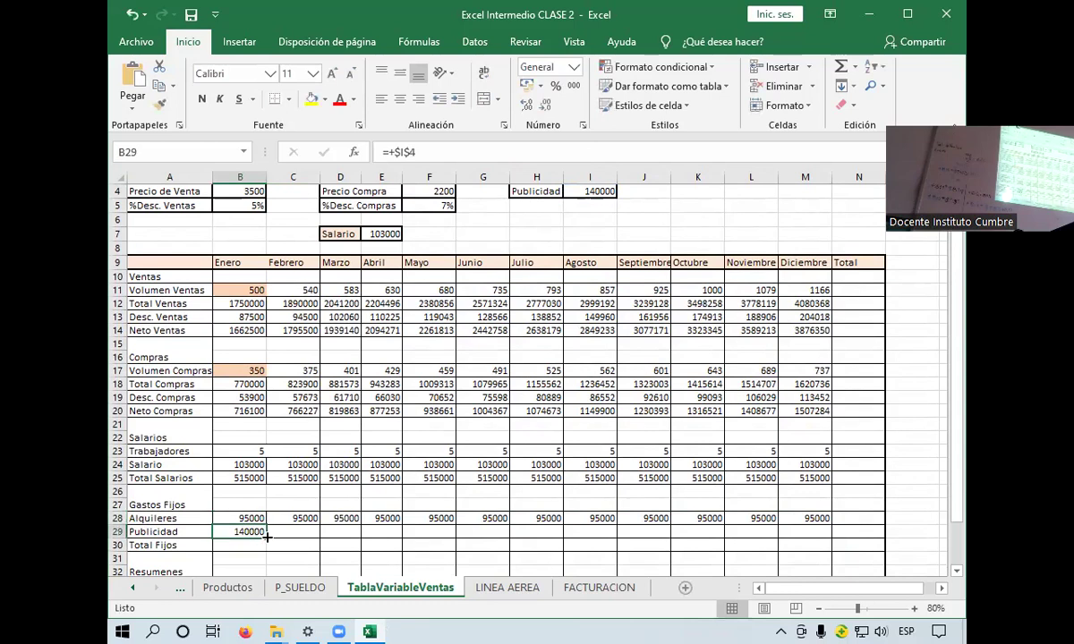
pyautogui.moveTo(267, 537)
pyautogui.mouseDown()
pyautogui.moveTo(803, 522)
pyautogui.moveTo(806, 532)
pyautogui.mouseUp()
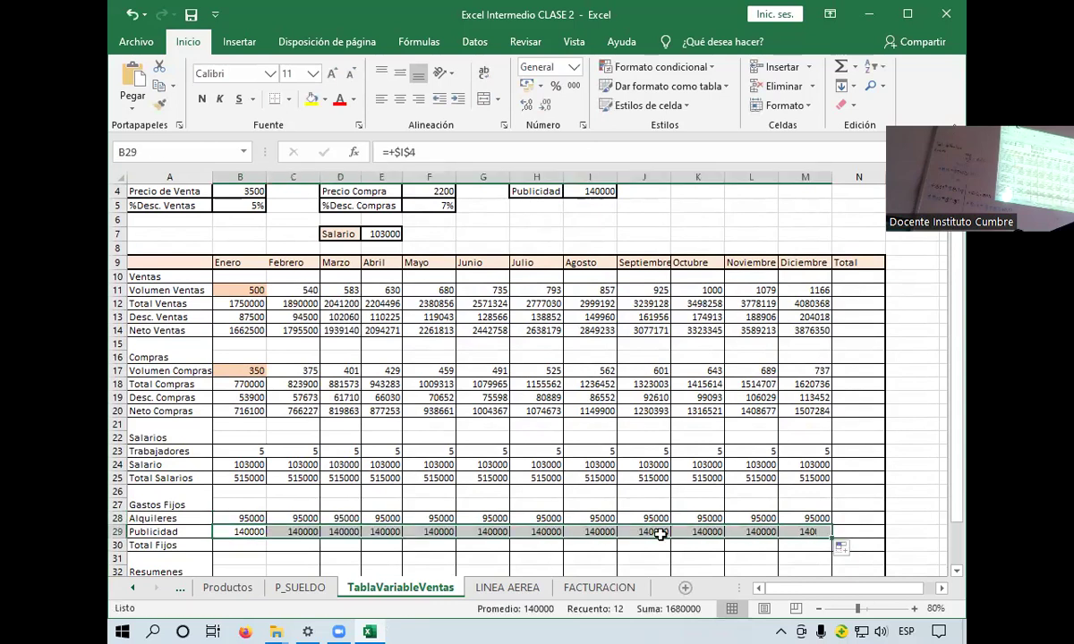
pyautogui.scroll(-3, 383, 334)
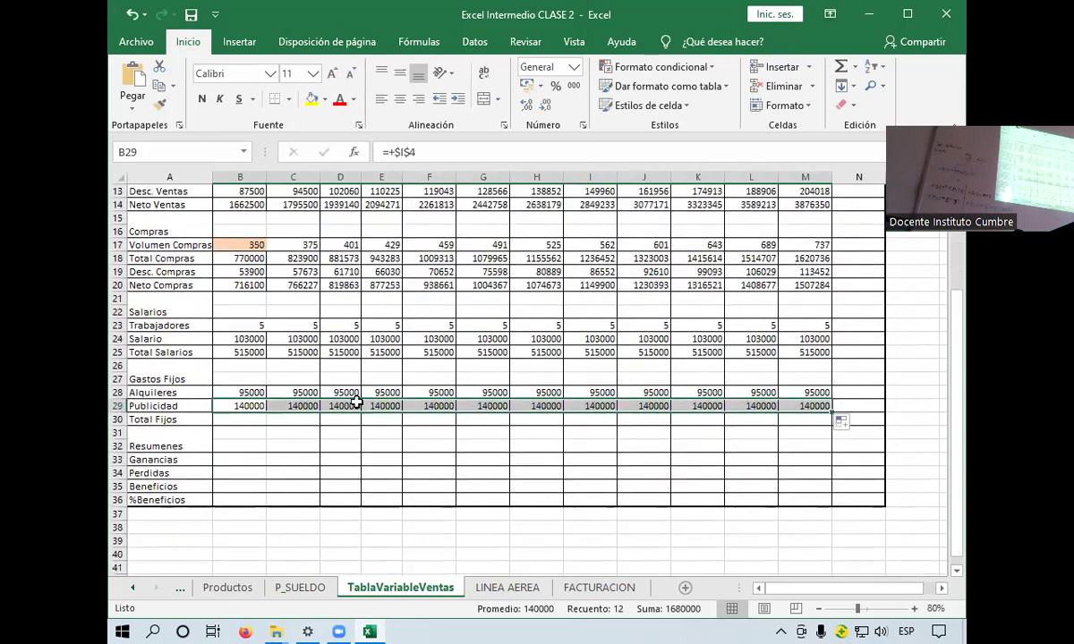
pyautogui.click(234, 418)
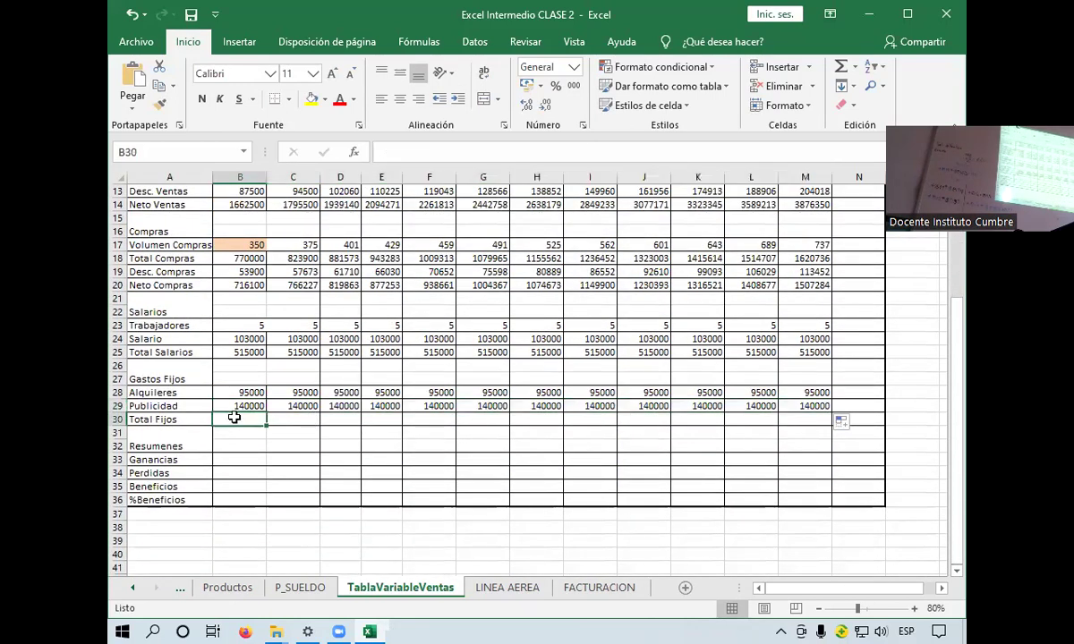
# Review the Total Salarios formula and abandon a first attempt at the B30 formula
pyautogui.doubleClick(250, 353)
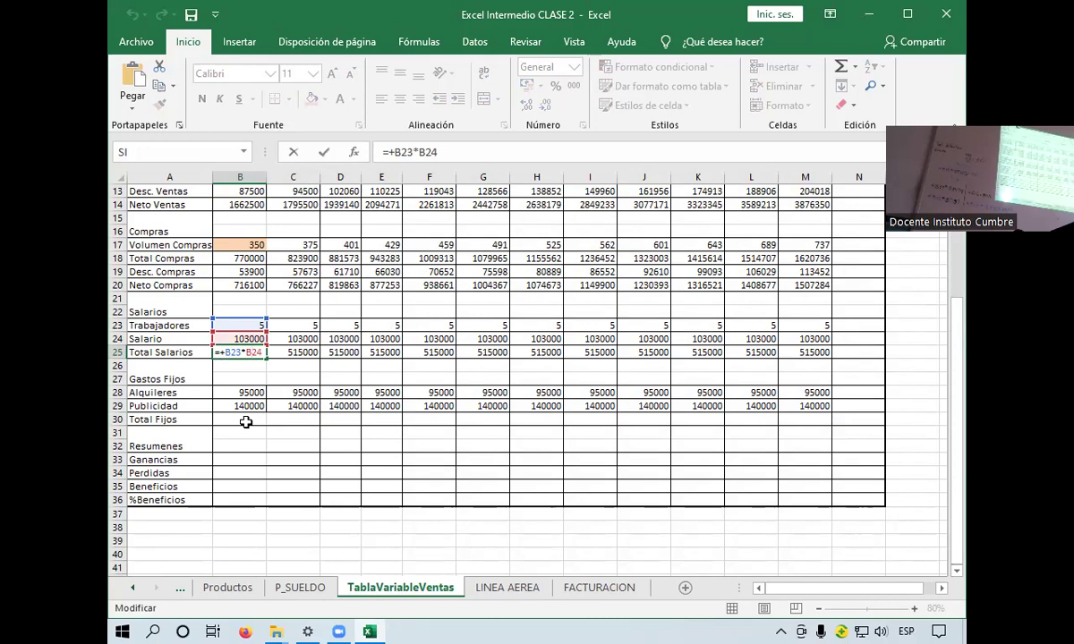
pyautogui.click(232, 418)
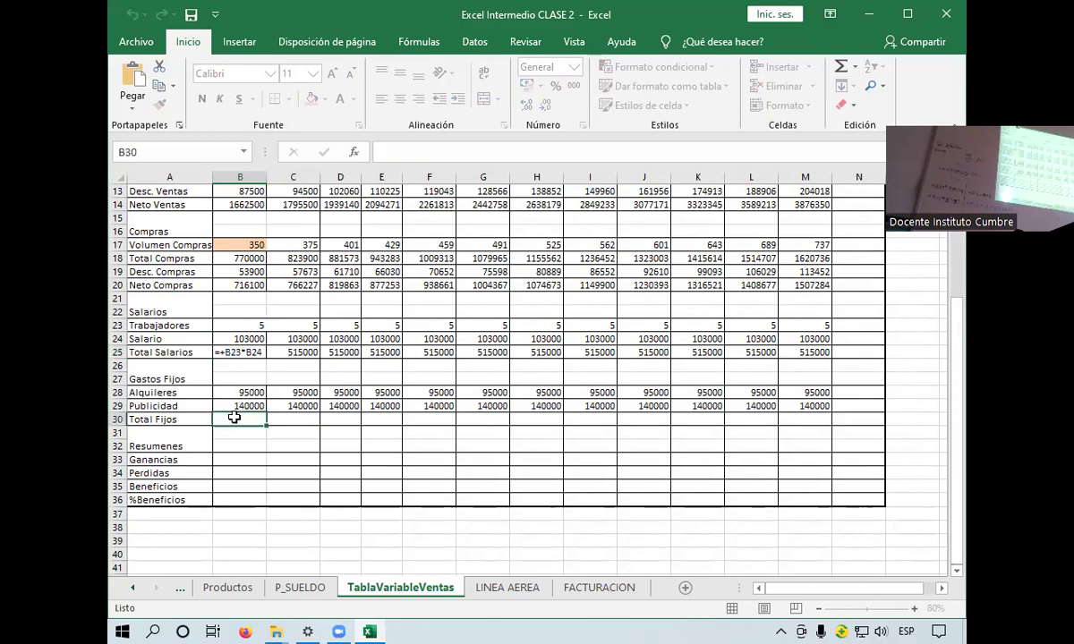
pyautogui.write('+')
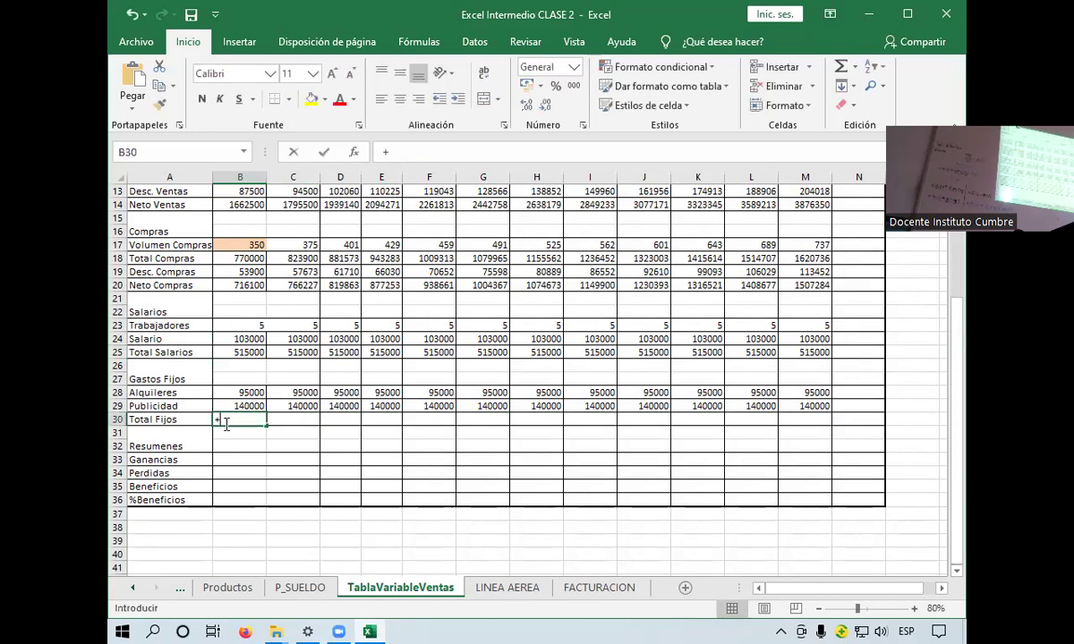
pyautogui.click(222, 392)
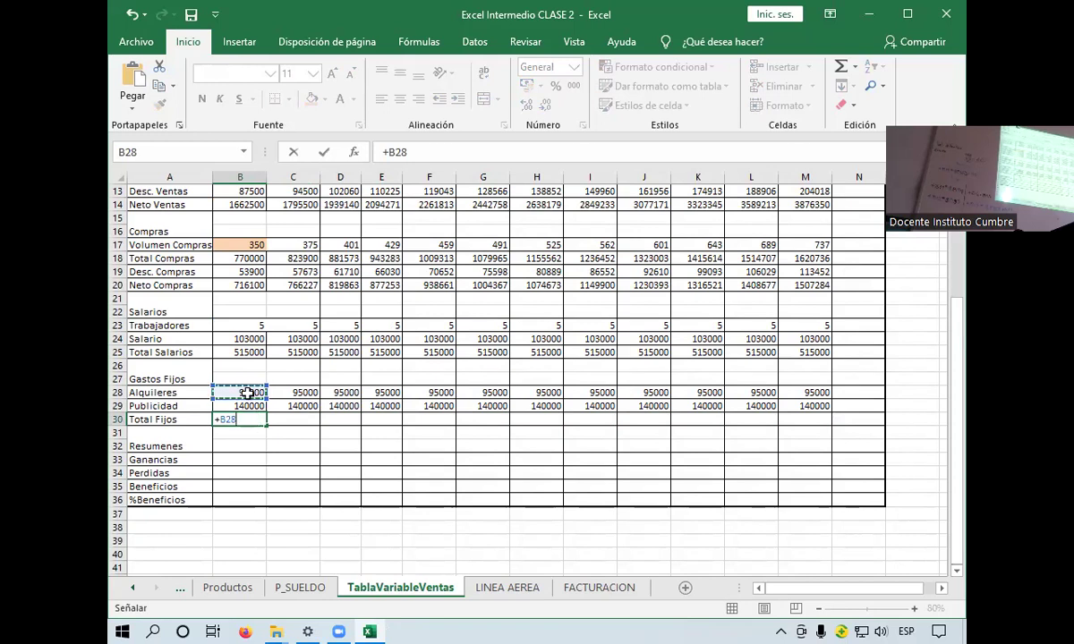
pyautogui.press('BackSpace')
pyautogui.press('BackSpace')
pyautogui.press('BackSpace')
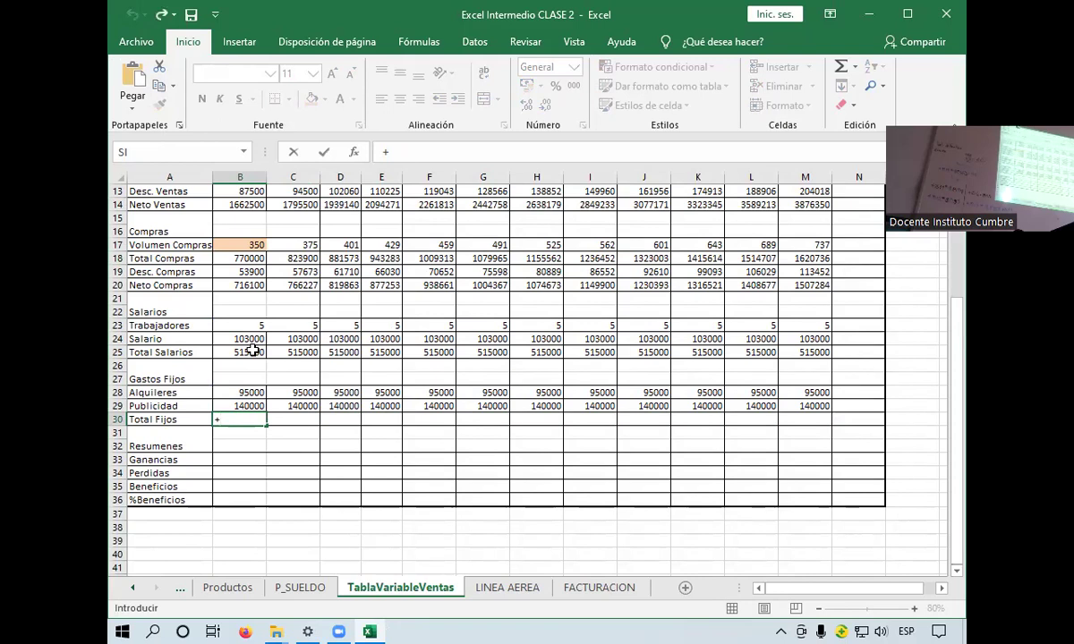
pyautogui.click(251, 352)
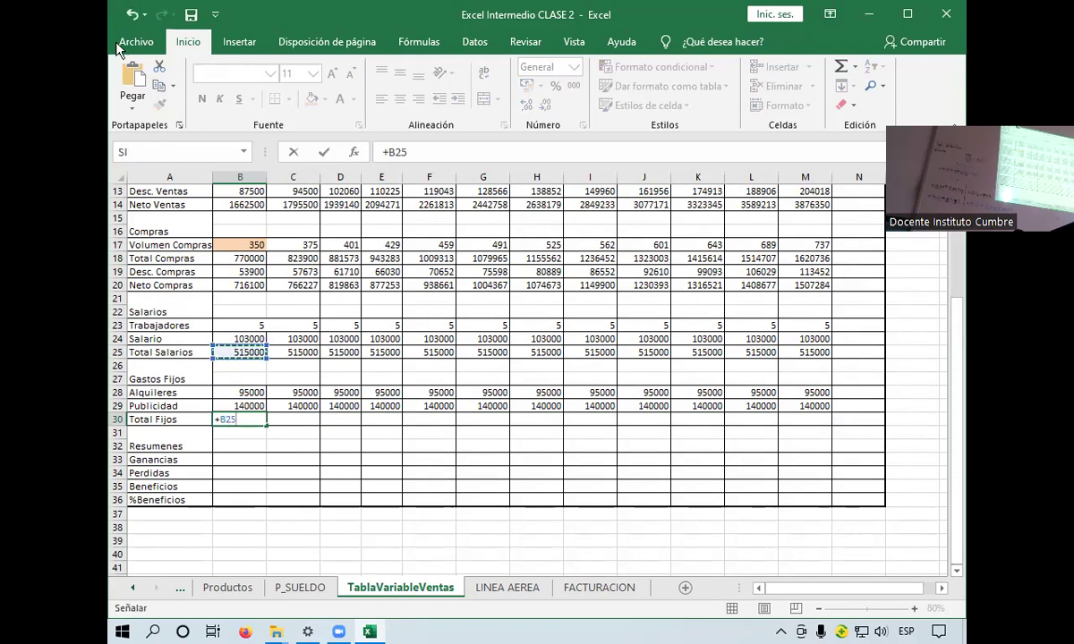
pyautogui.click(136, 16)
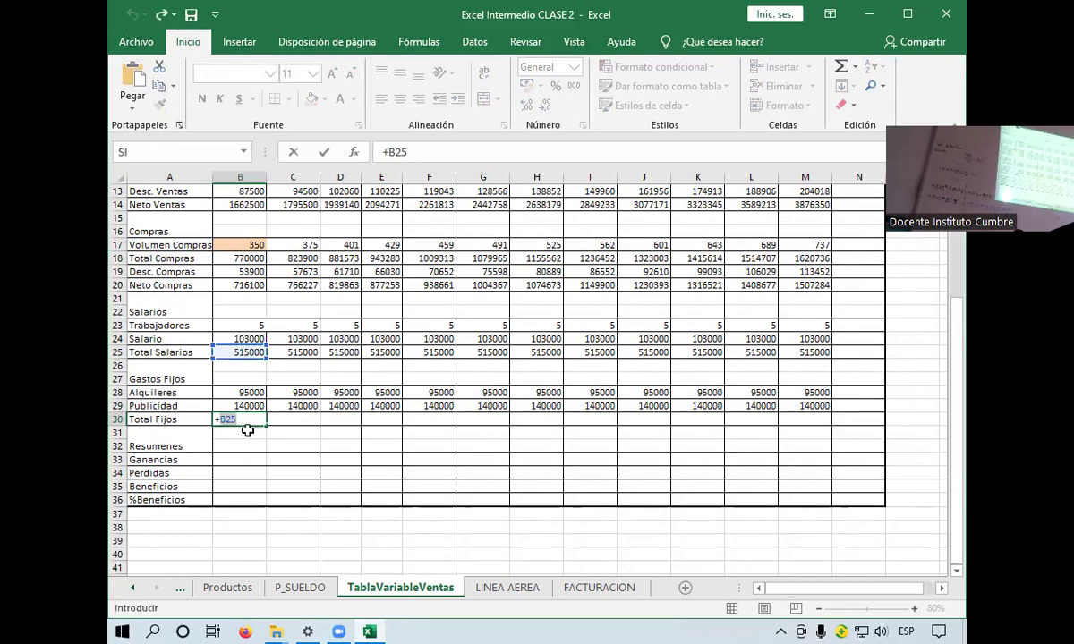
pyautogui.press('BackSpace')
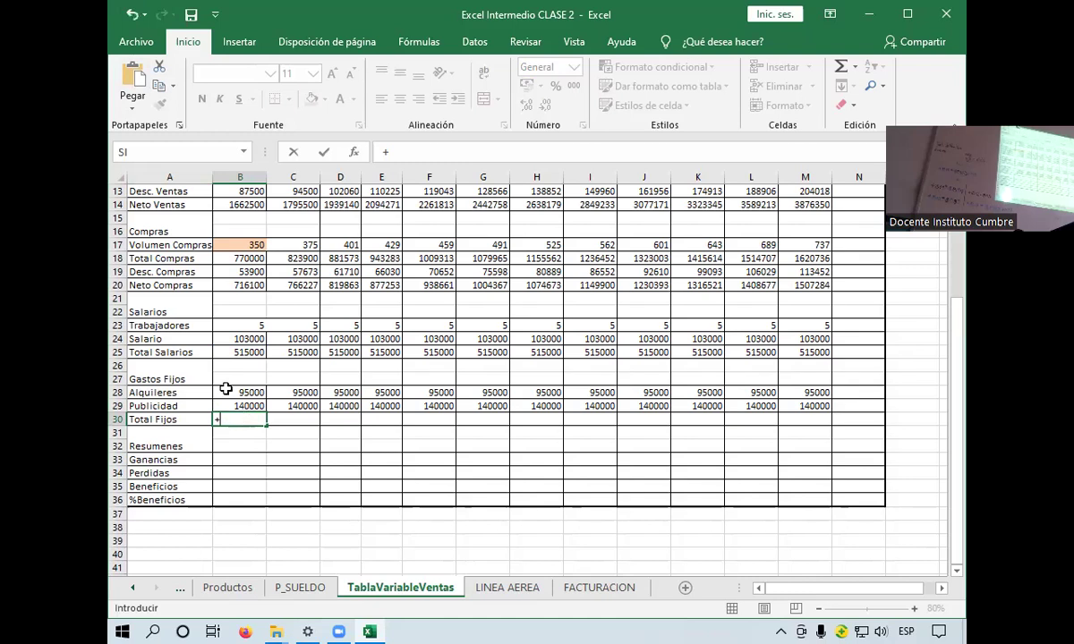
pyautogui.press('BackSpace')
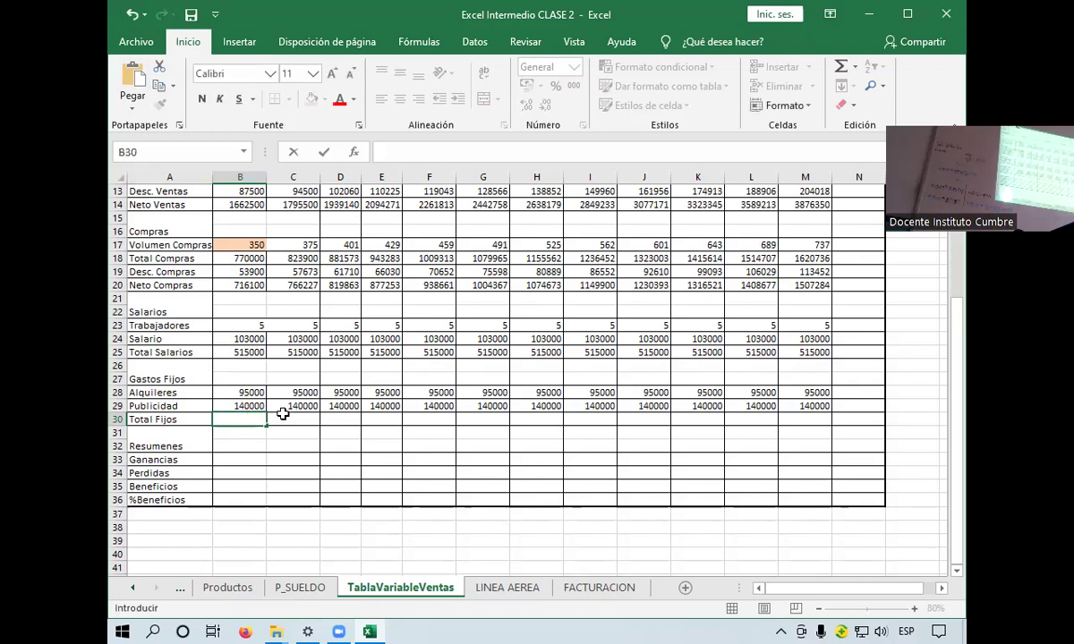
pyautogui.press('Escape')
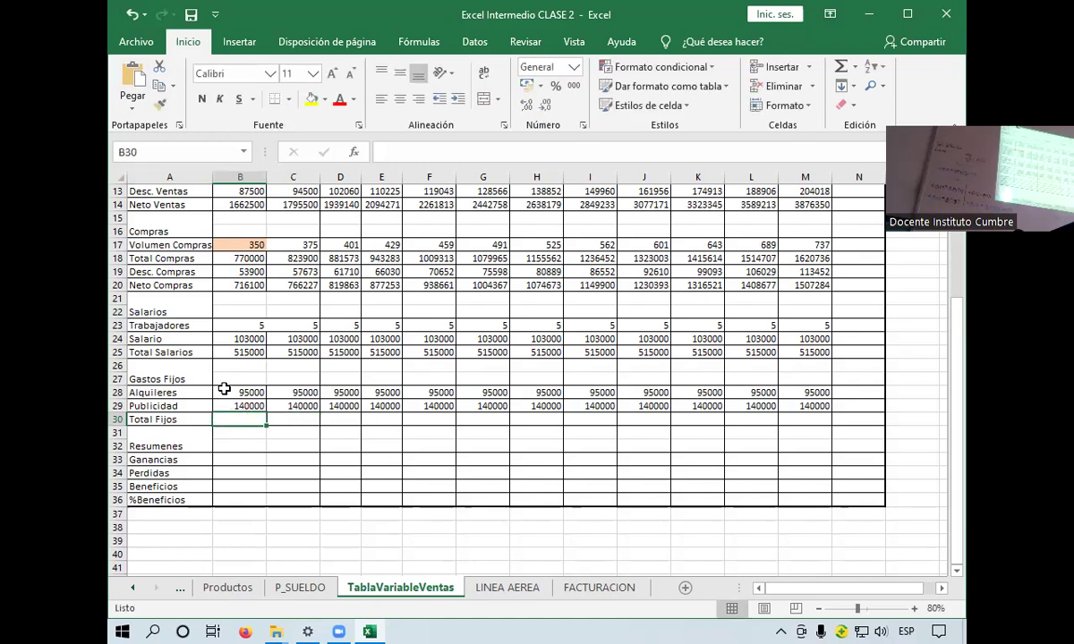
pyautogui.click(249, 351)
pyautogui.doubleClick(252, 351)
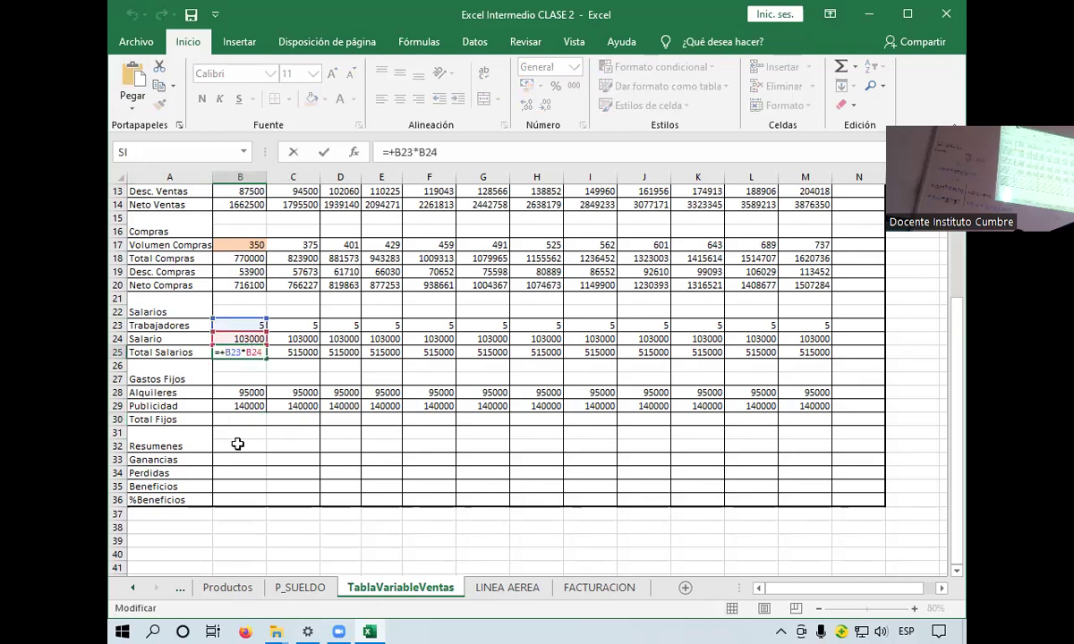
pyautogui.click(241, 417)
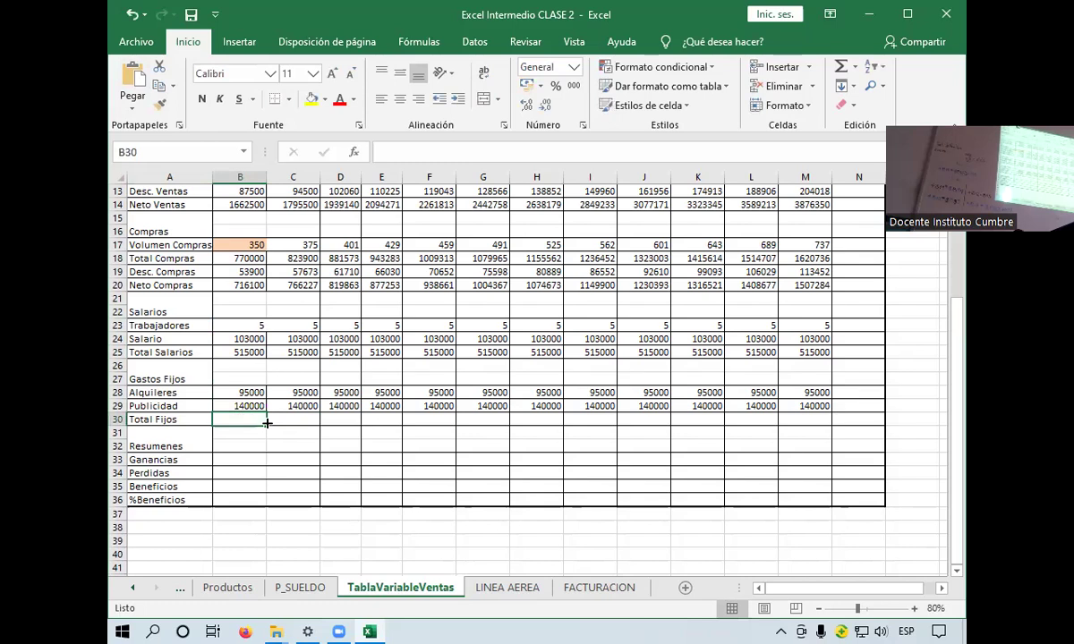
# Enter =+B28*B29 in Total Fijos cell B30
pyautogui.write('+')
pyautogui.click(243, 392)
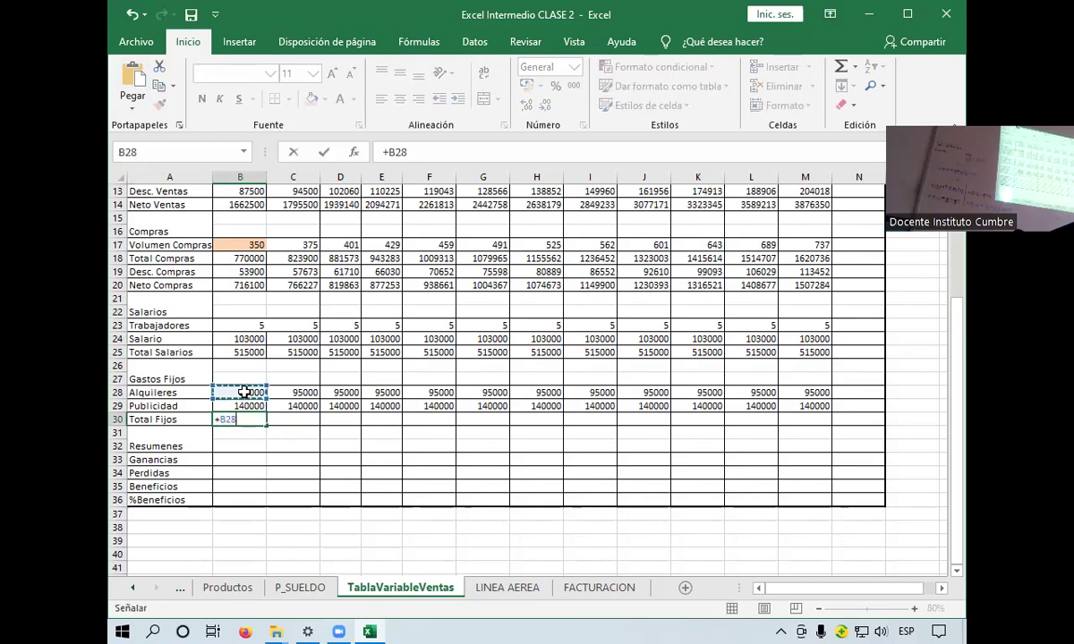
pyautogui.write('*')
pyautogui.click(242, 406)
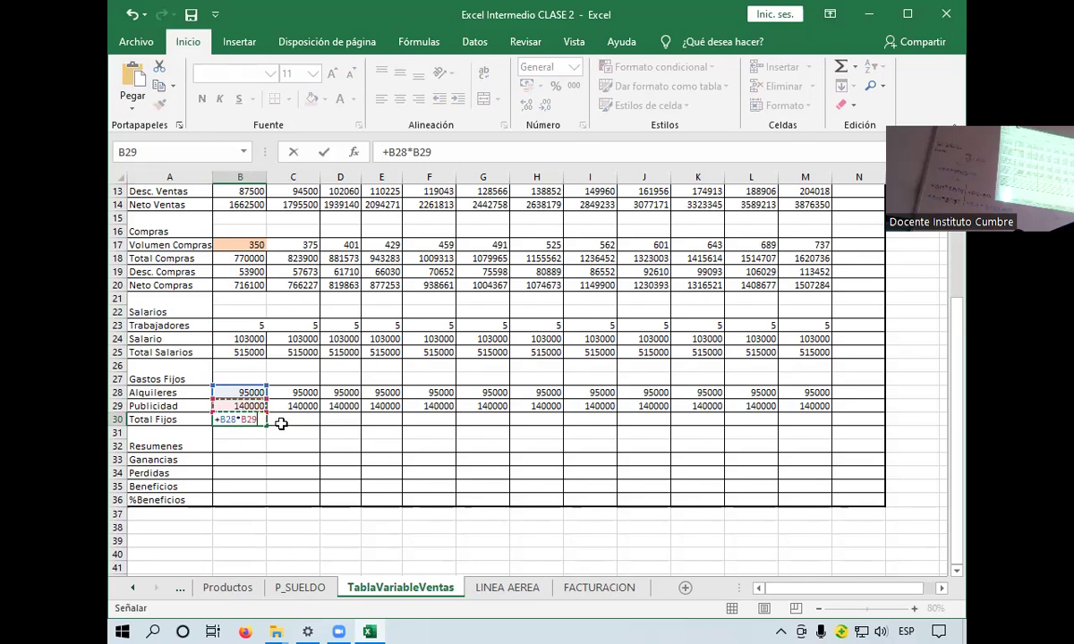
pyautogui.press('Return')
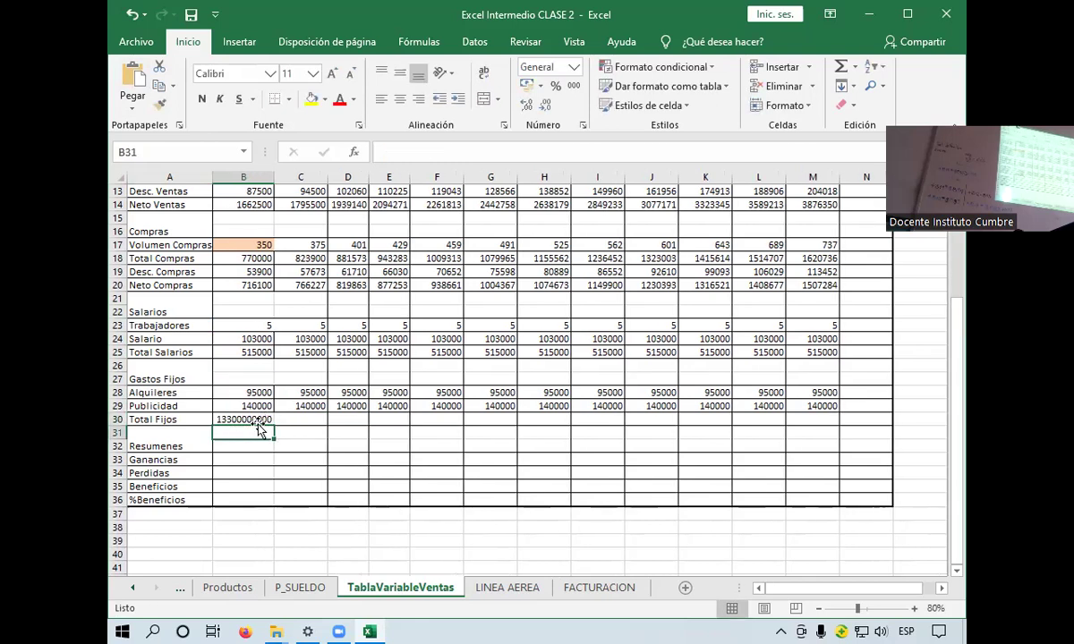
# Copy the Total Fijos formula to M30, change its number format, then undo back to an empty row
pyautogui.click(258, 419)
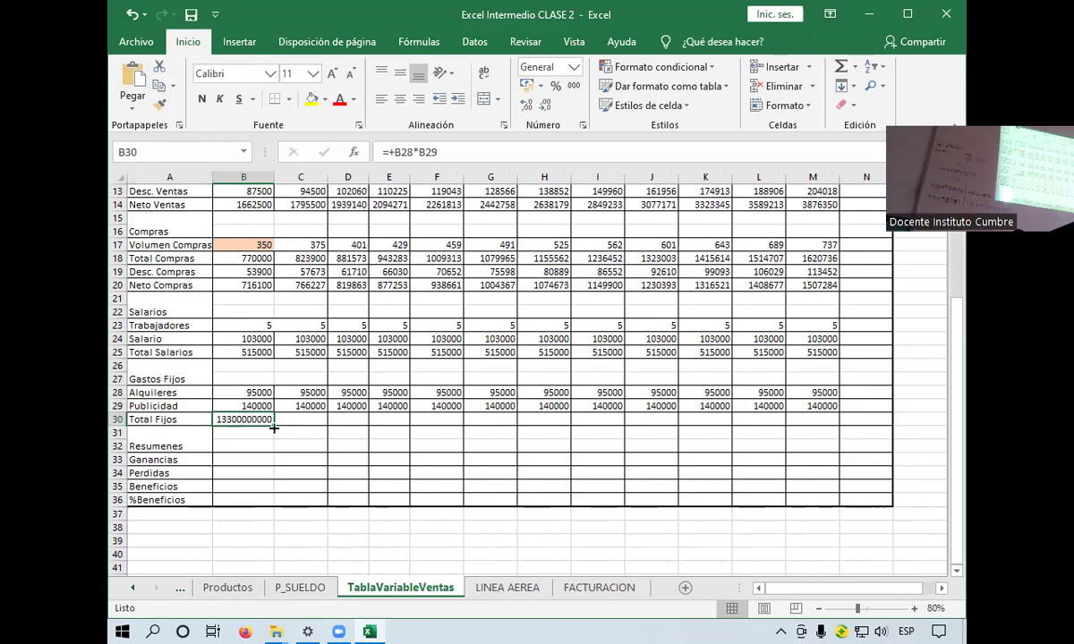
pyautogui.moveTo(274, 429); pyautogui.dragTo(727, 417)
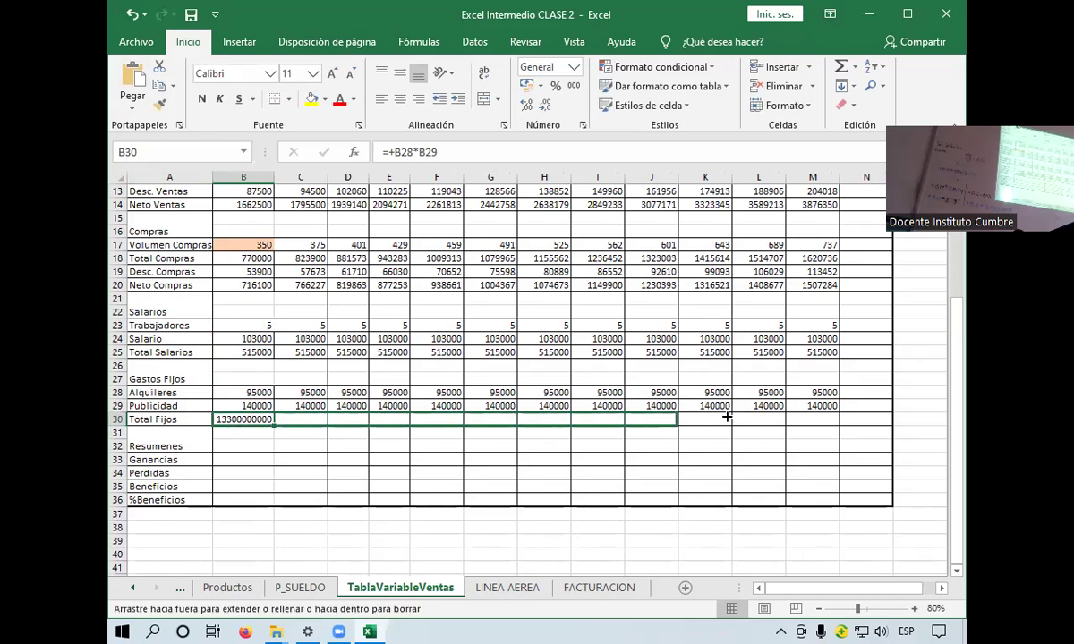
pyautogui.moveTo(727, 417); pyautogui.dragTo(820, 423)
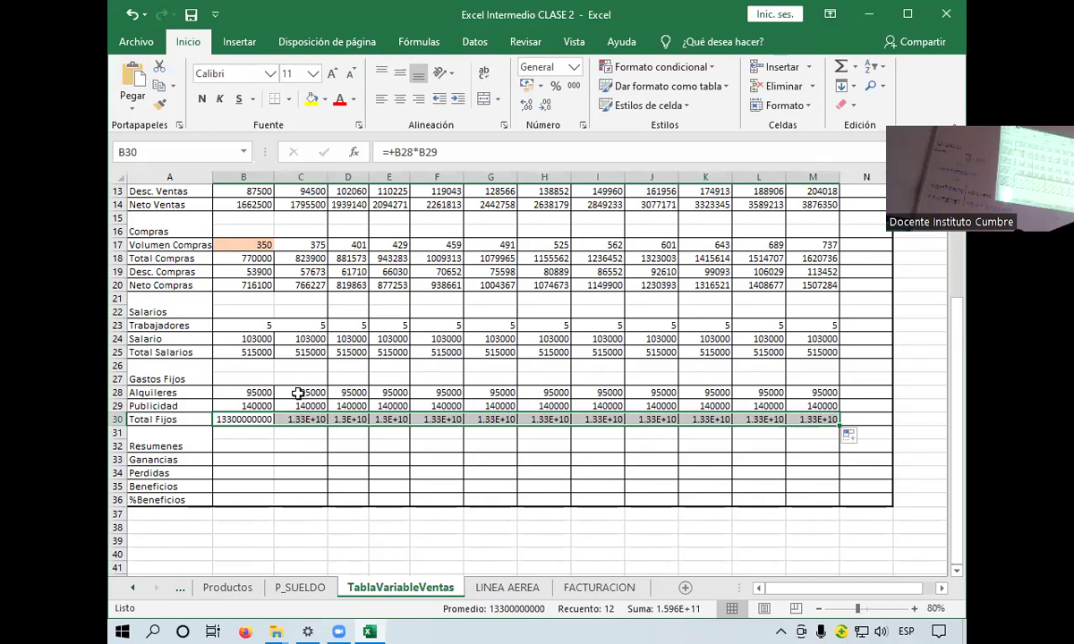
pyautogui.click(548, 105)
pyautogui.click(552, 103)
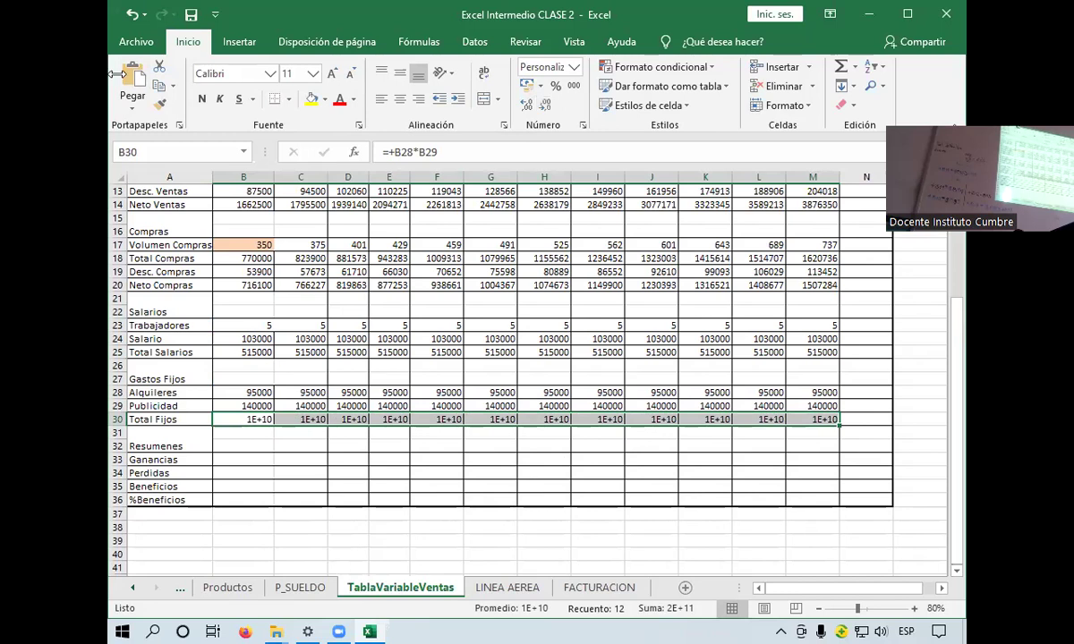
pyautogui.click(132, 14)
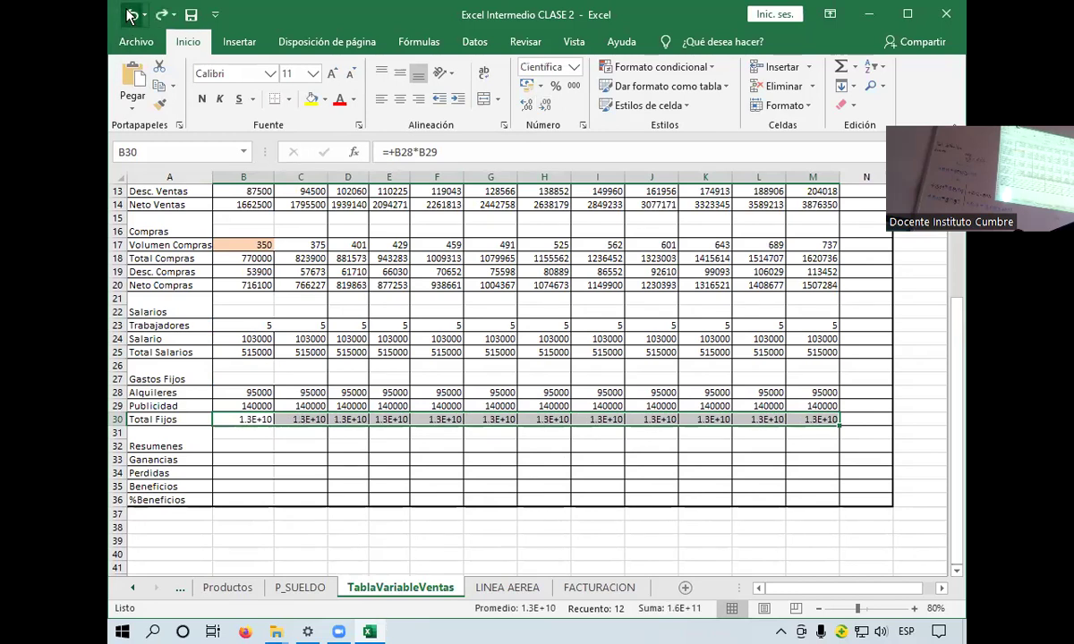
pyautogui.click(132, 15)
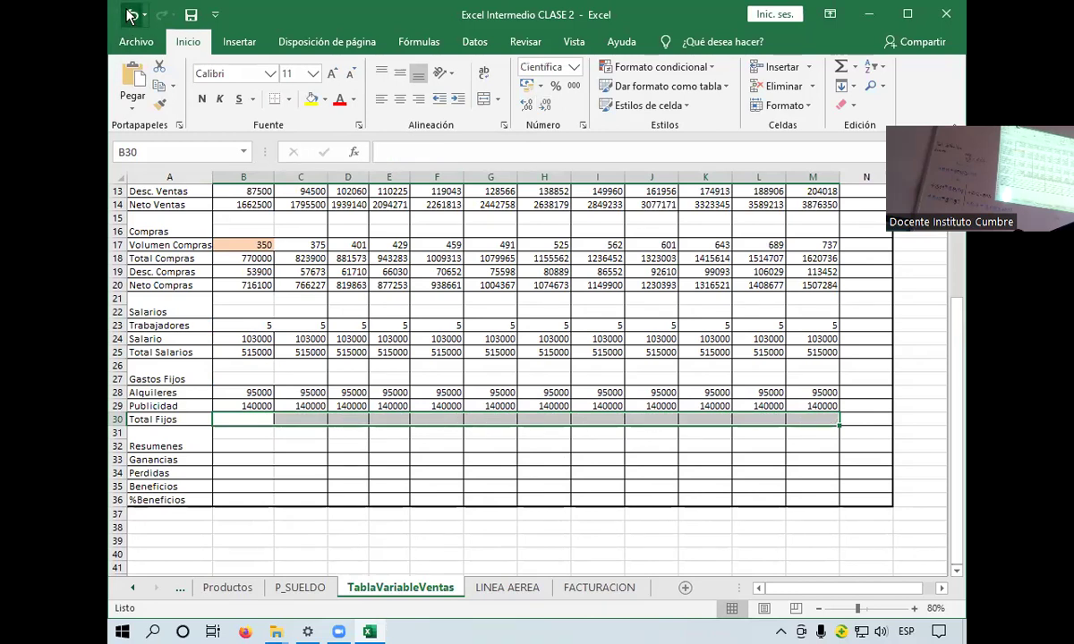
pyautogui.click(248, 419)
# Inspect the Total Salarios formula =+B23*B24 in cell B25
pyautogui.click(282, 419)
pyautogui.click(256, 419)
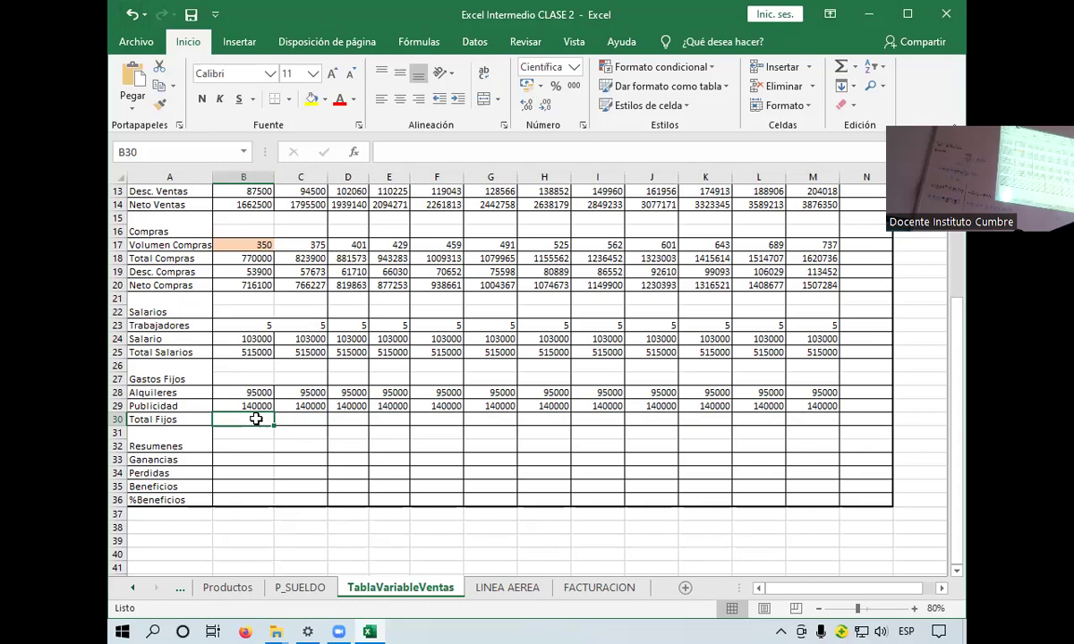
pyautogui.doubleClick(263, 352)
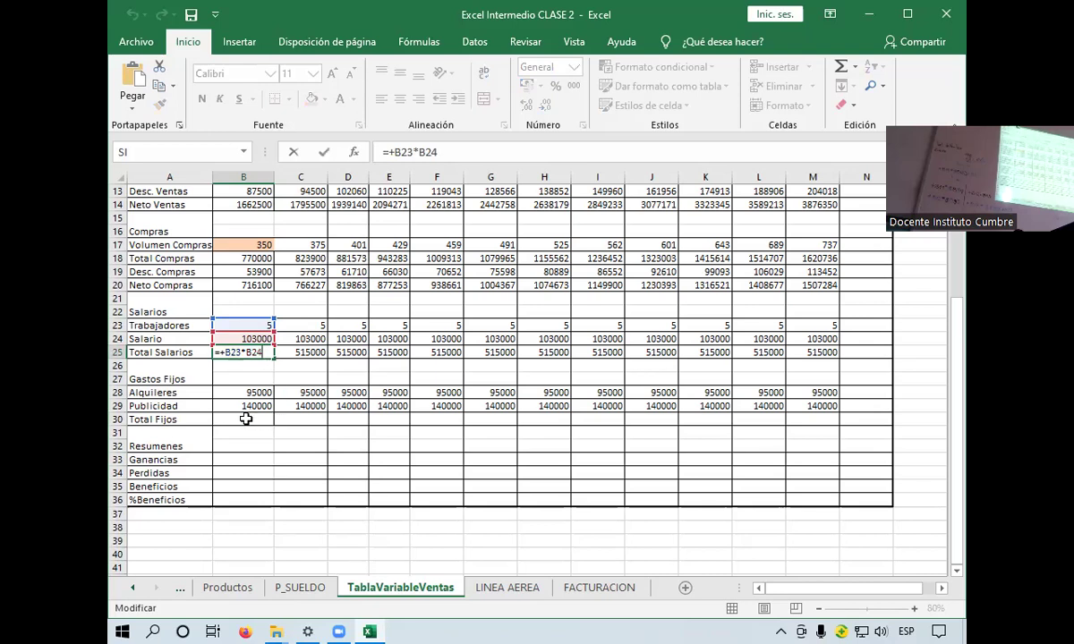
# Begin a new formula with a plus sign in January's Total Fijos cell B30
pyautogui.click(245, 419)
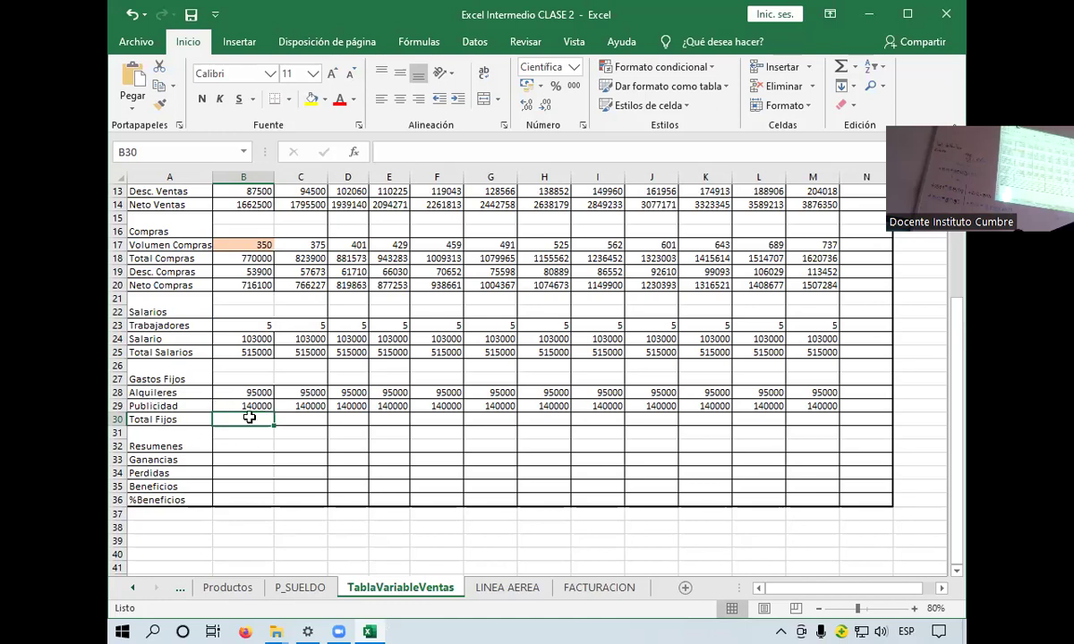
pyautogui.write('+')
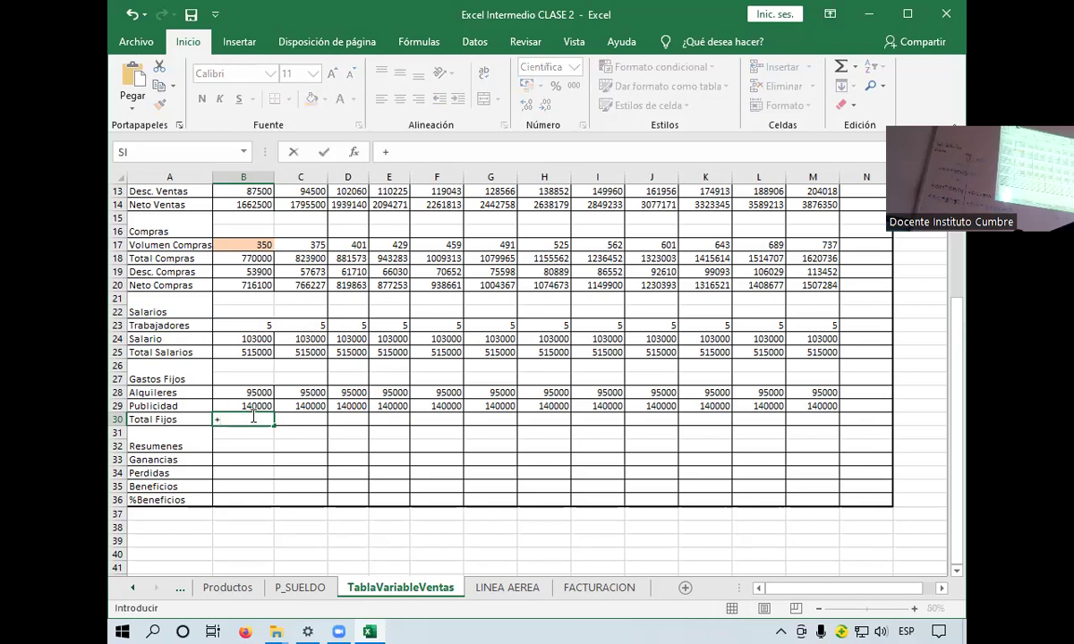
pyautogui.scroll(4, 255, 418)
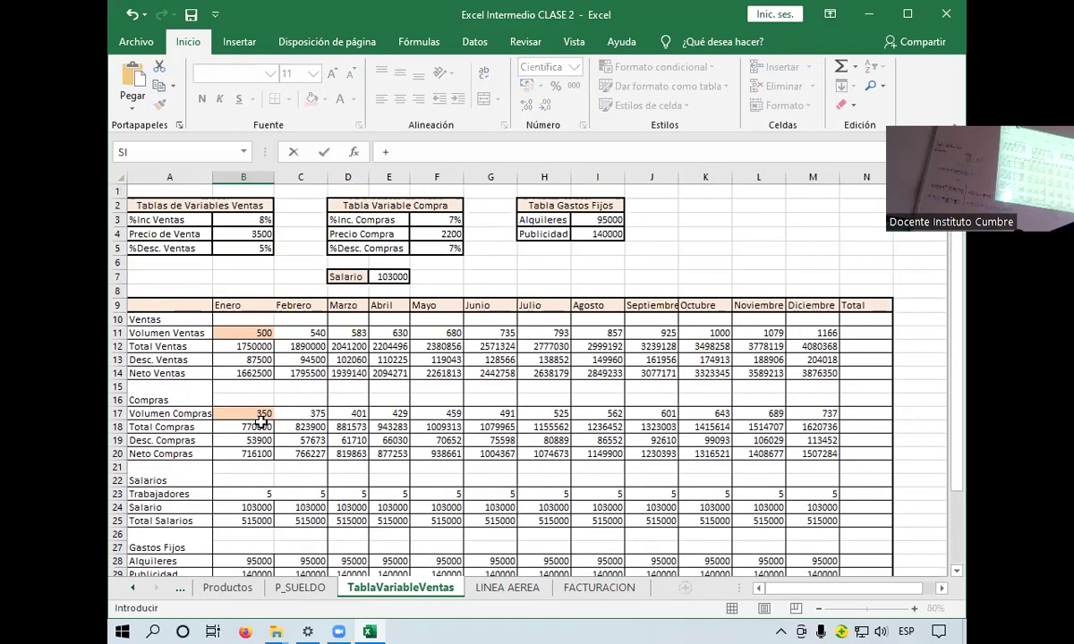
pyautogui.scroll(-7, 262, 420)
pyautogui.scroll(2, 263, 420)
pyautogui.scroll(1, 263, 421)
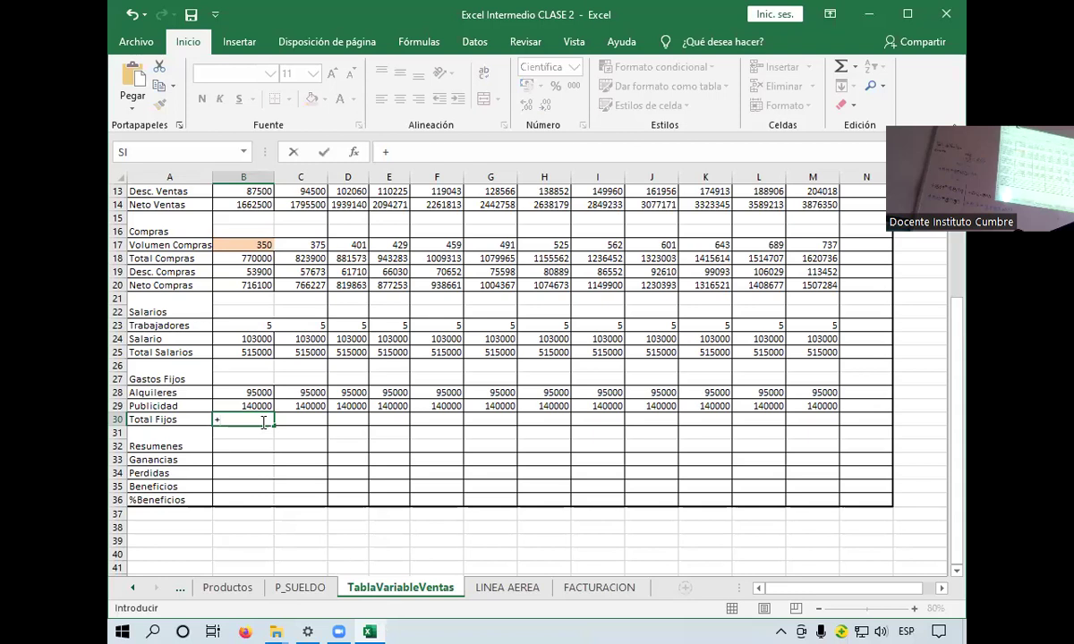
# Link B30 to the P_SUELDO sheet's Total Trabajadores cell, giving =+P_SUELDO!C23
pyautogui.click(300, 587)
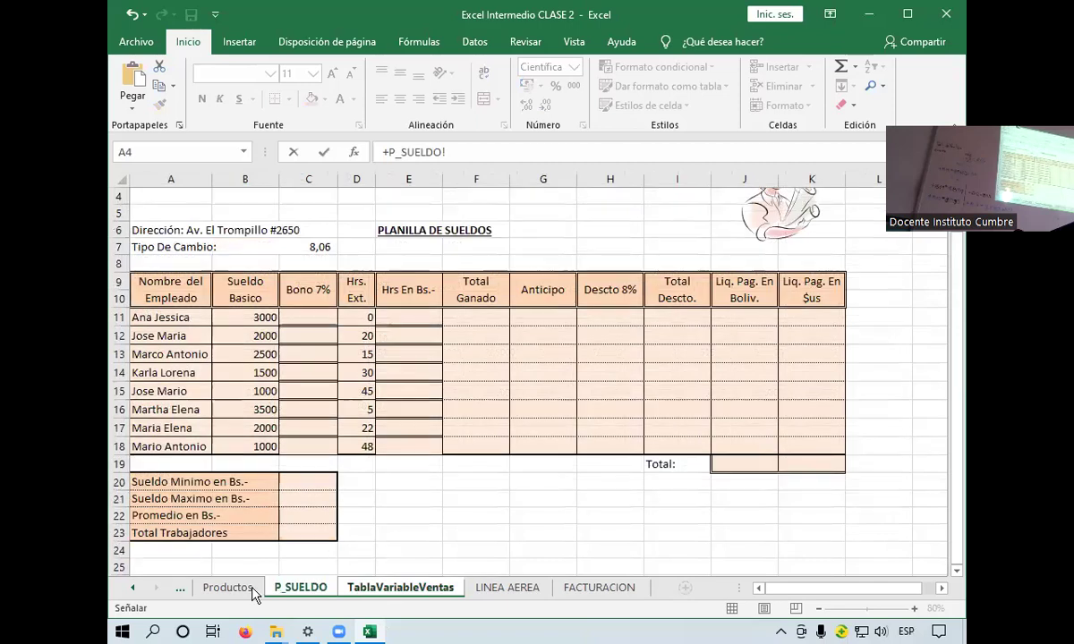
pyautogui.click(312, 319)
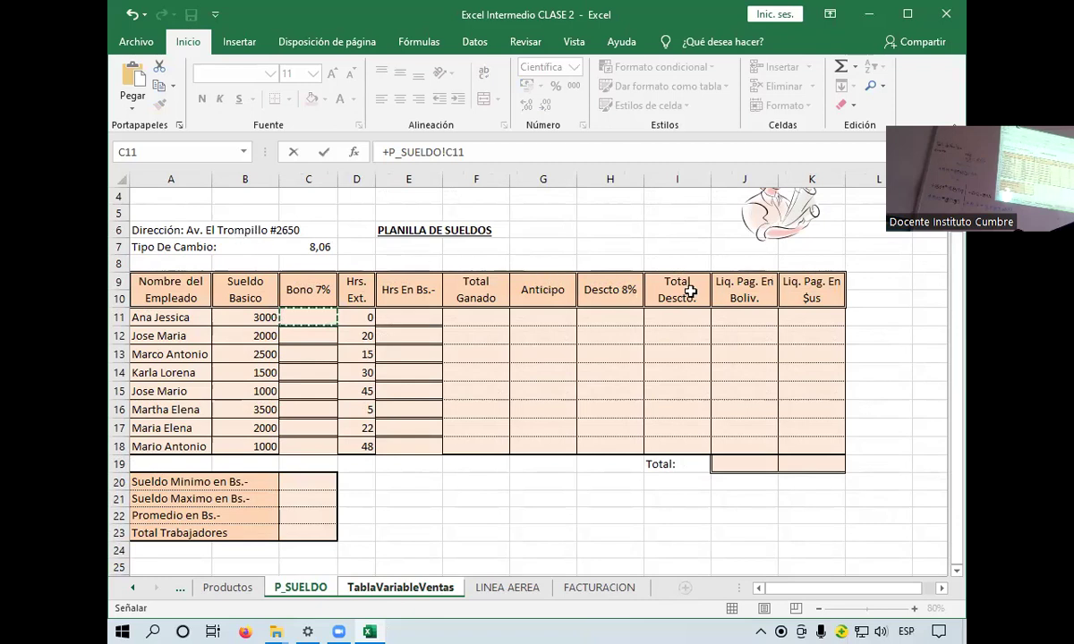
pyautogui.click(738, 462)
pyautogui.click(820, 463)
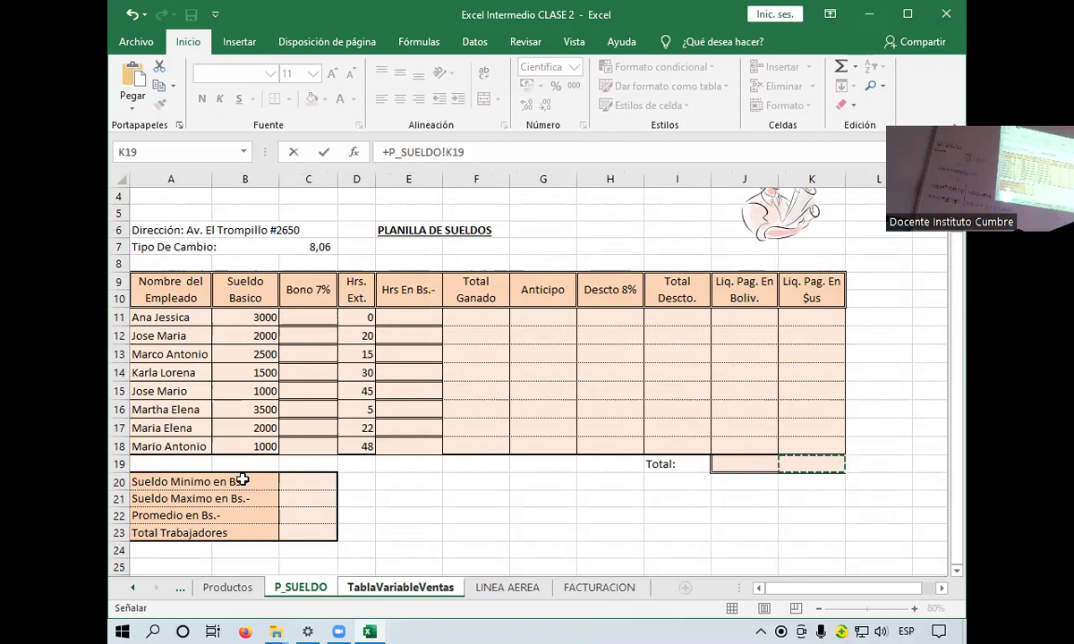
pyautogui.click(321, 482)
pyautogui.click(321, 499)
pyautogui.click(319, 517)
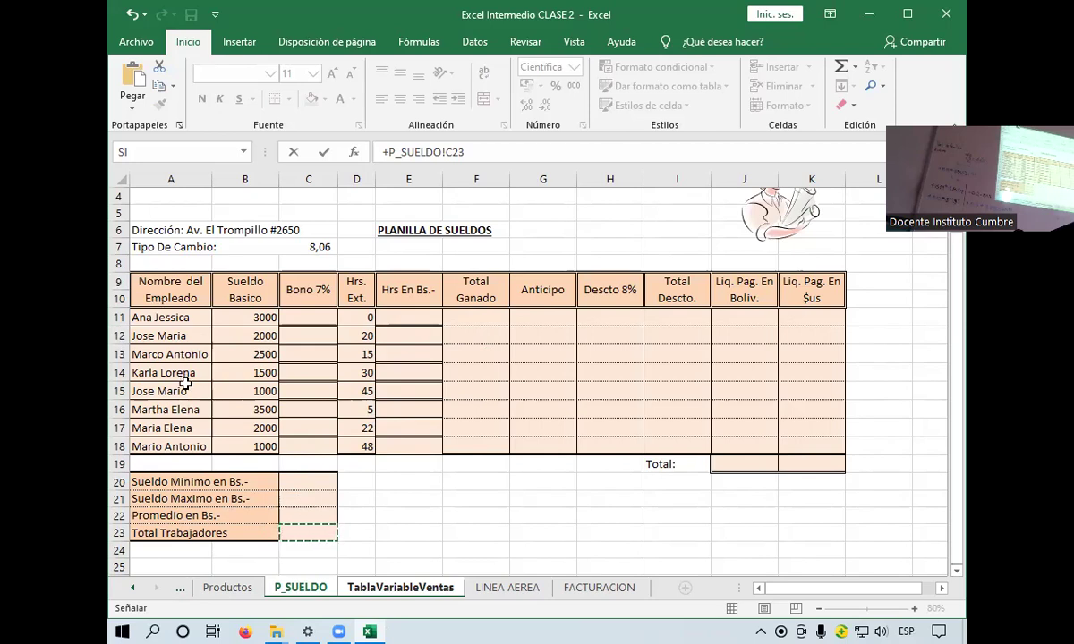
pyautogui.click(855, 66)
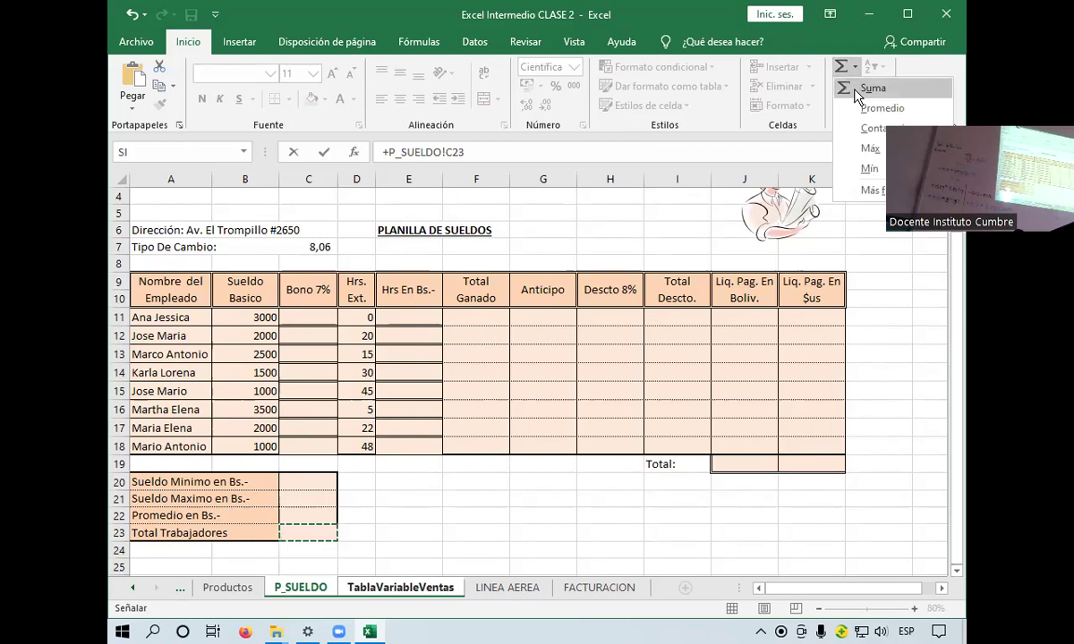
pyautogui.click(864, 89)
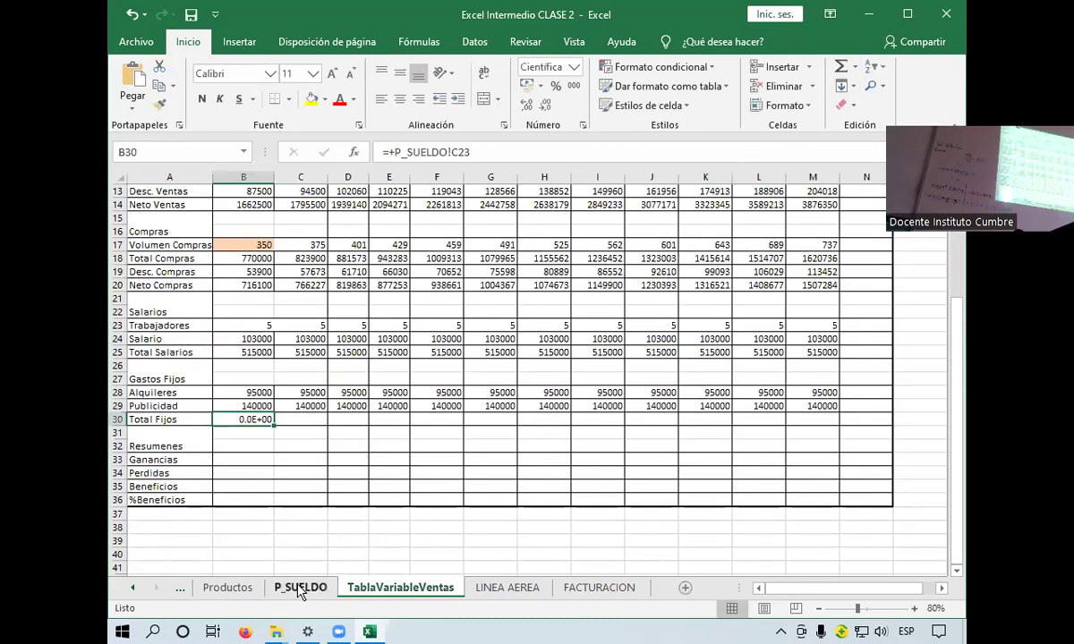
# Put =SUMA(A11:A18) over the employee names into P_SUELDO cell C23
pyautogui.click(300, 589)
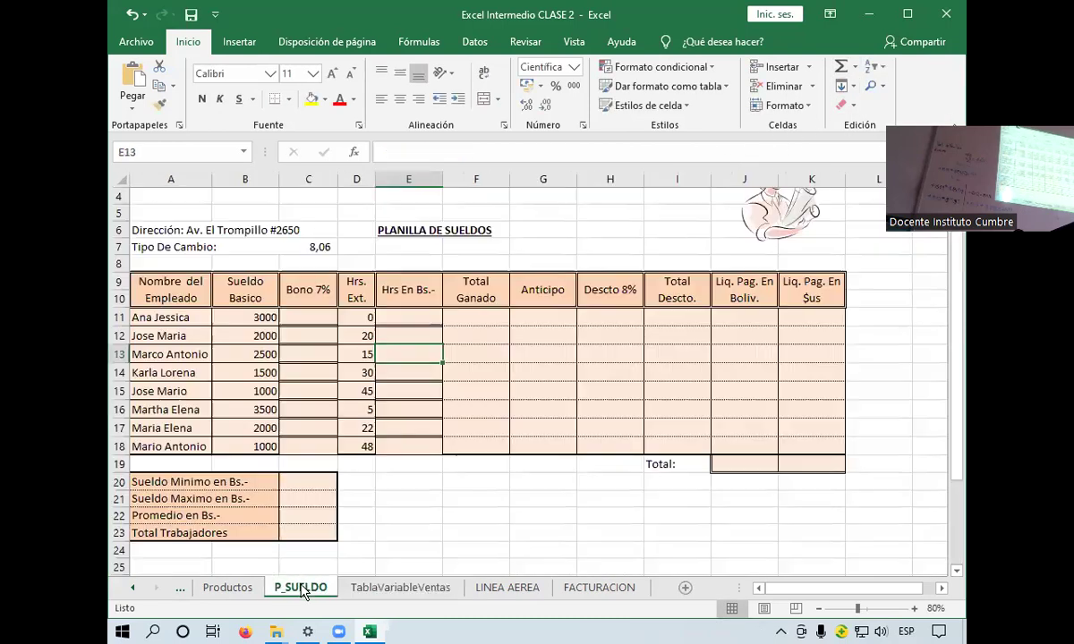
pyautogui.click(331, 537)
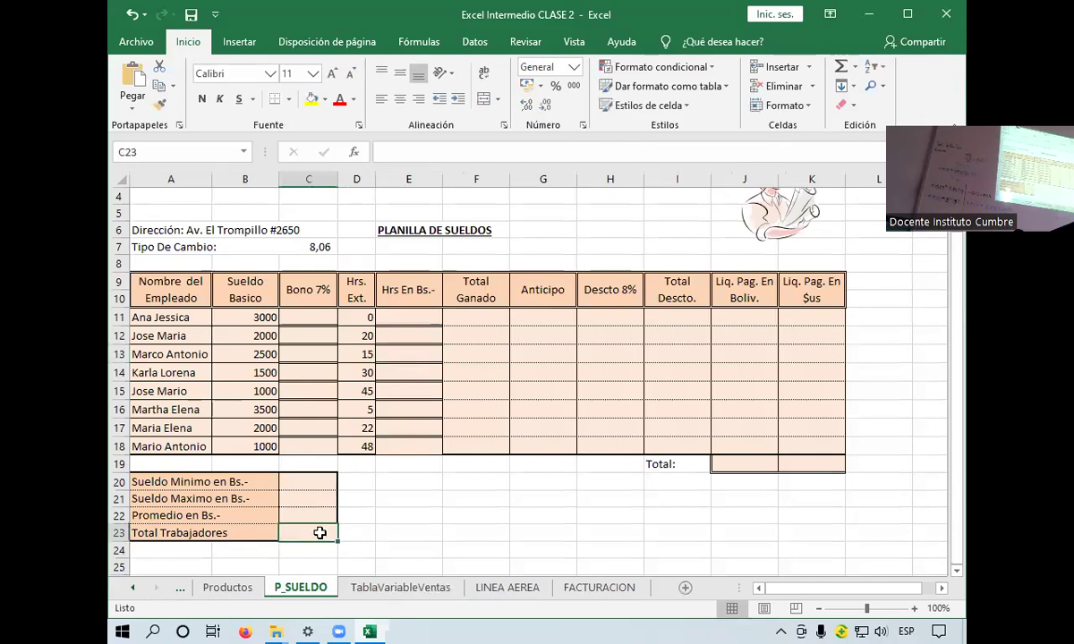
pyautogui.click(857, 68)
pyautogui.click(866, 89)
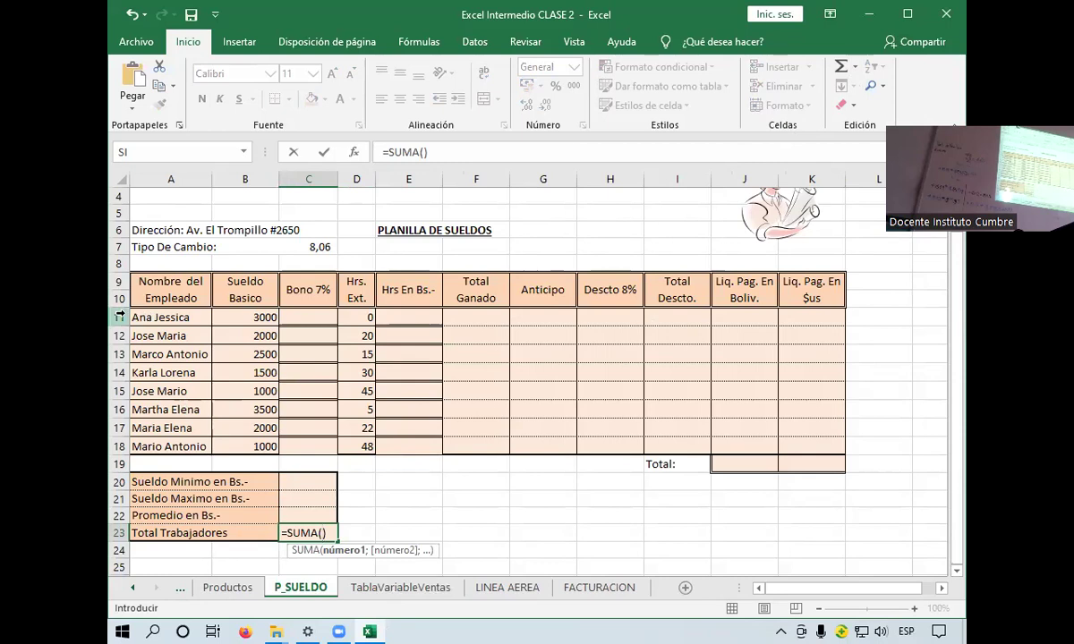
pyautogui.moveTo(139, 315); pyautogui.dragTo(173, 445)
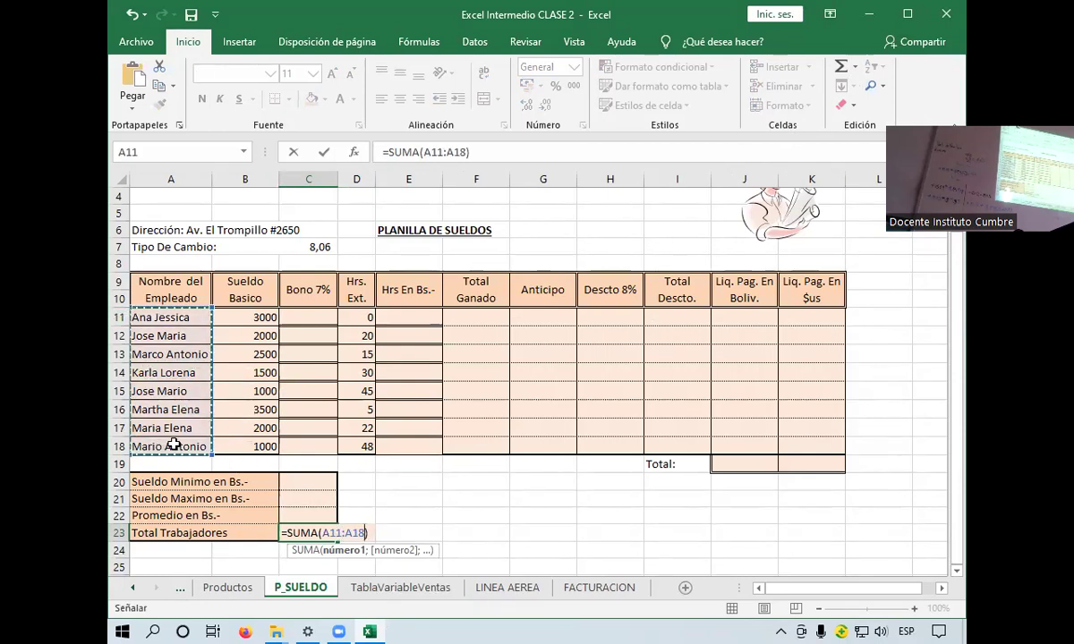
pyautogui.press('Return')
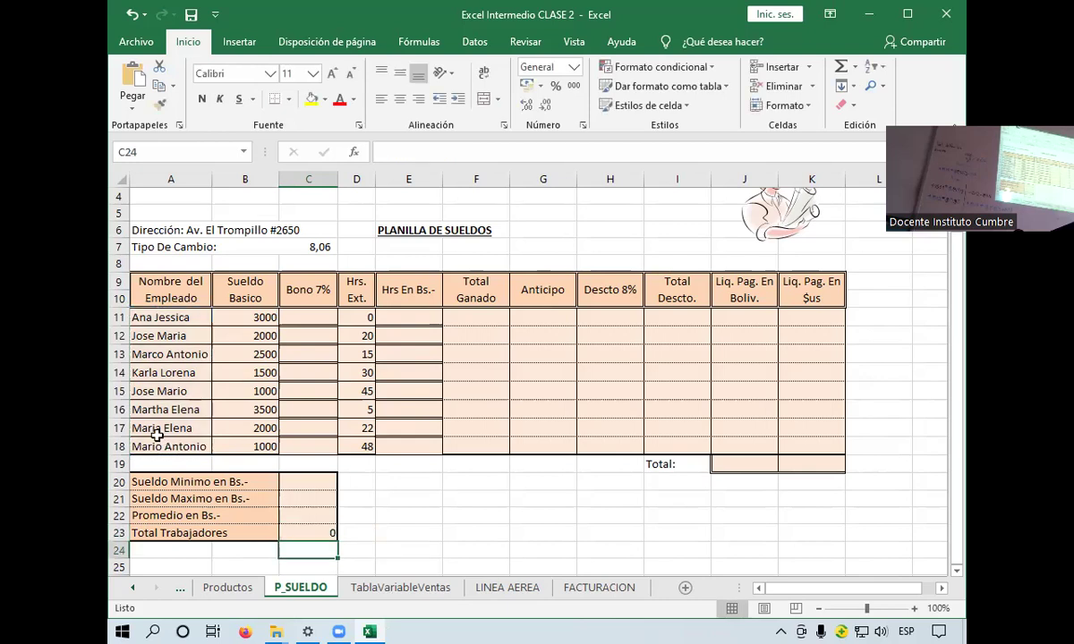
pyautogui.click(318, 535)
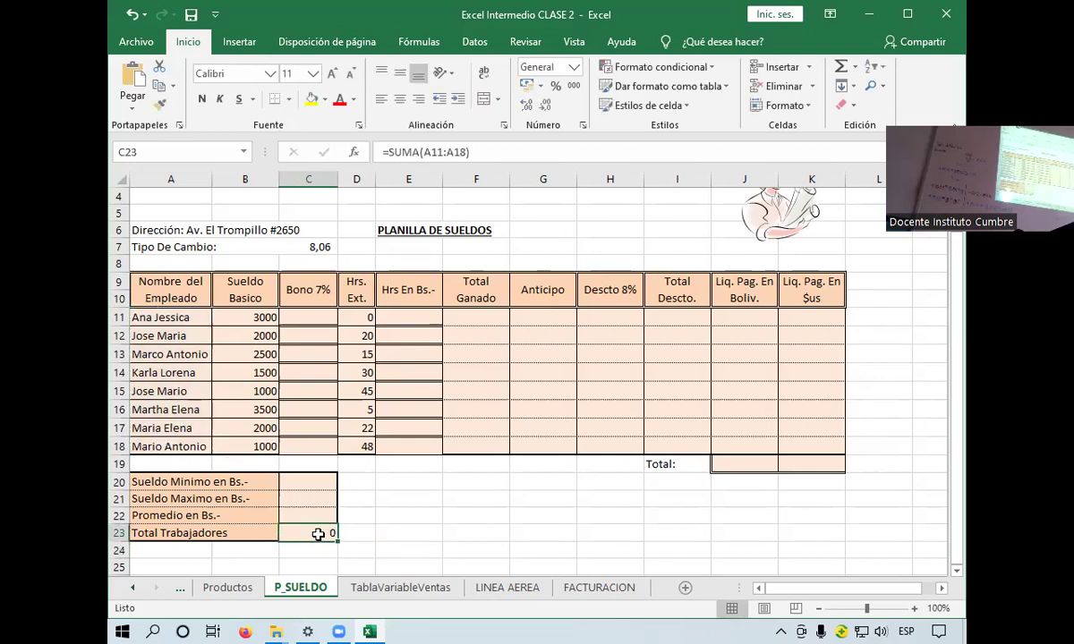
# Change C23 to =CONTARA(A11:A18) so Total Trabajadores counts 8 employees
pyautogui.doubleClick(318, 534)
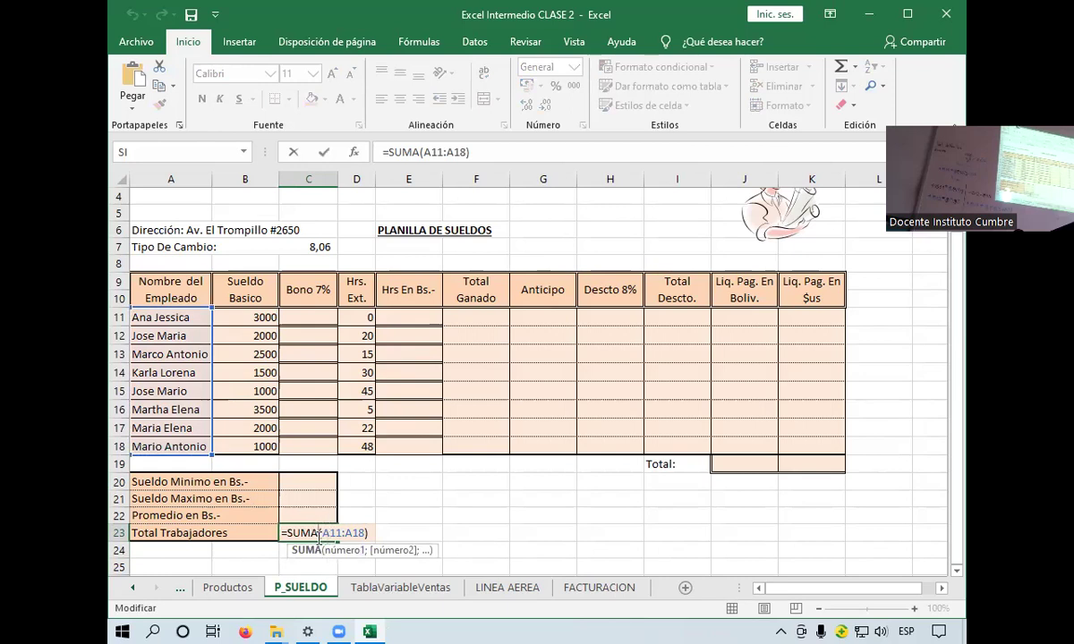
pyautogui.press('BackSpace')
pyautogui.press('BackSpace')
pyautogui.press('BackSpace')
pyautogui.press('BackSpace')
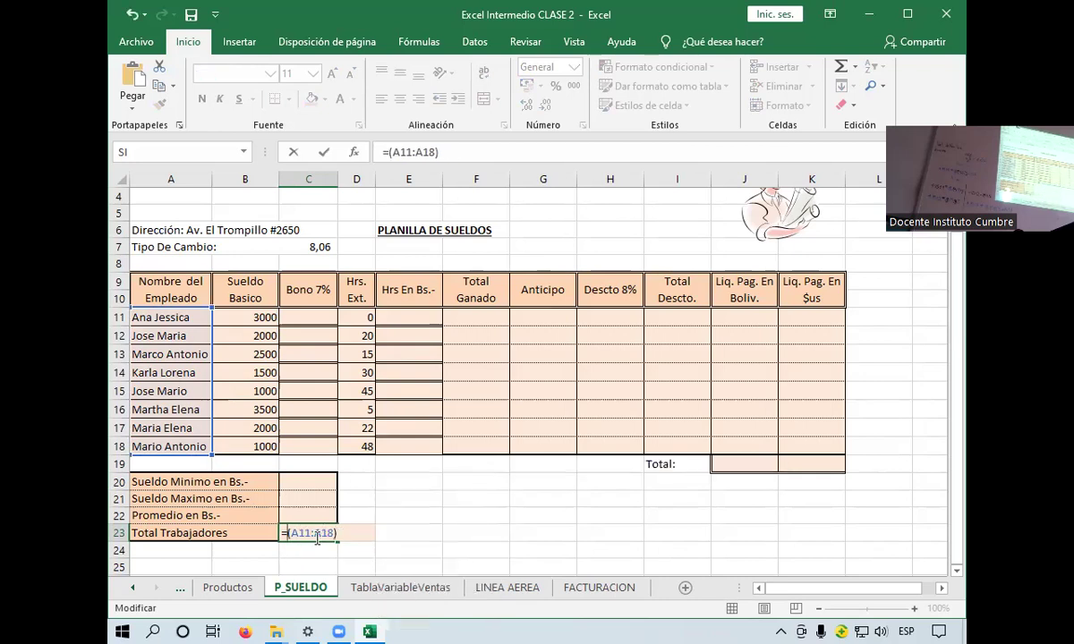
pyautogui.write('contara')
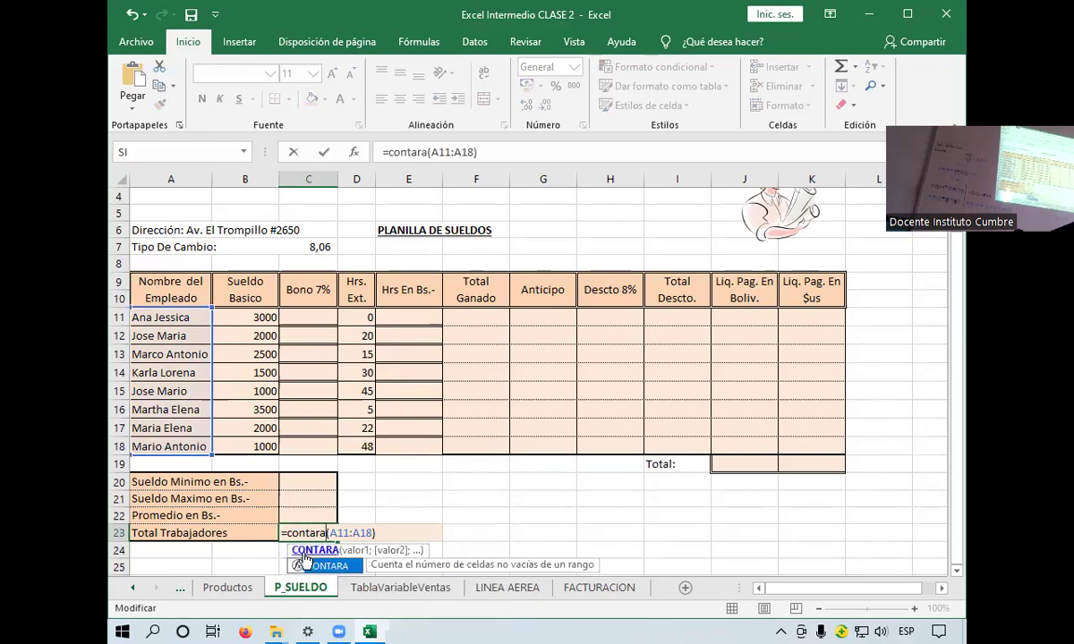
pyautogui.click(367, 551)
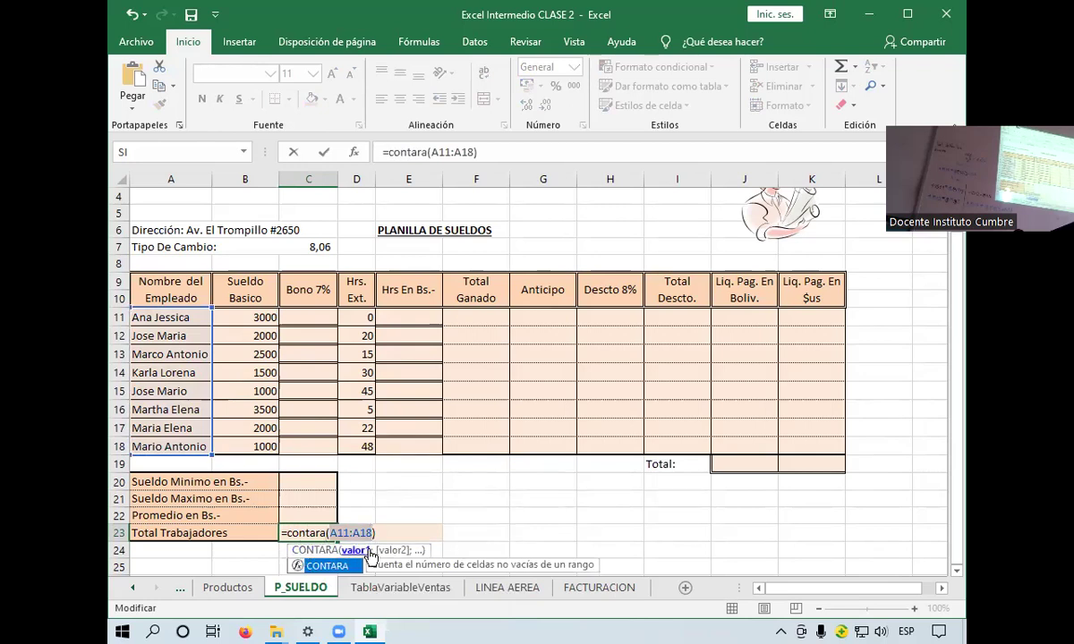
pyautogui.press('Return')
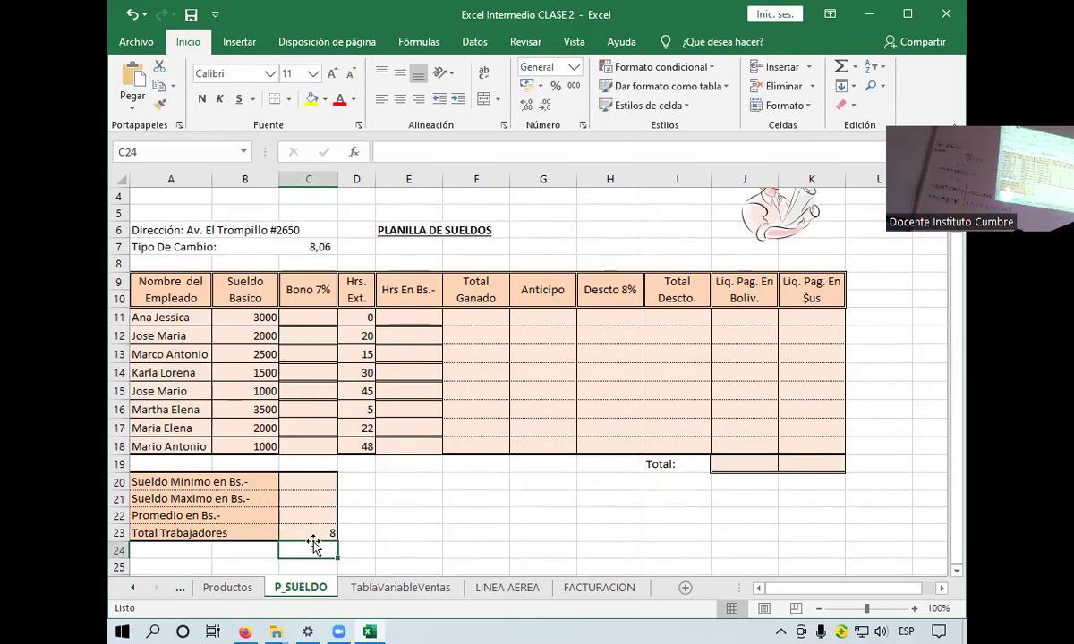
pyautogui.click(287, 481)
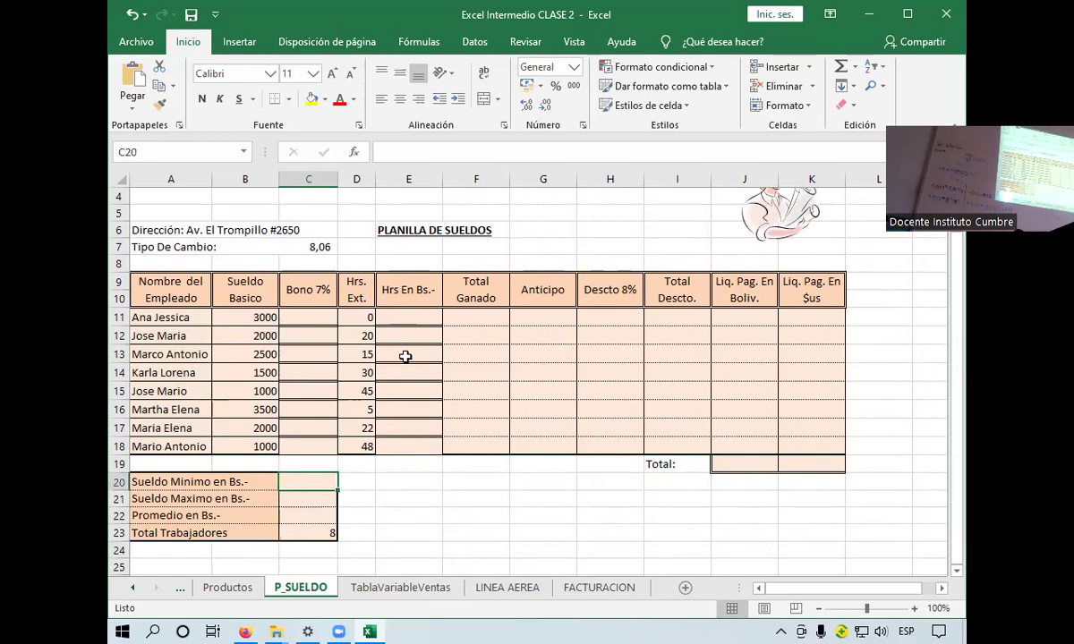
pyautogui.click(475, 316)
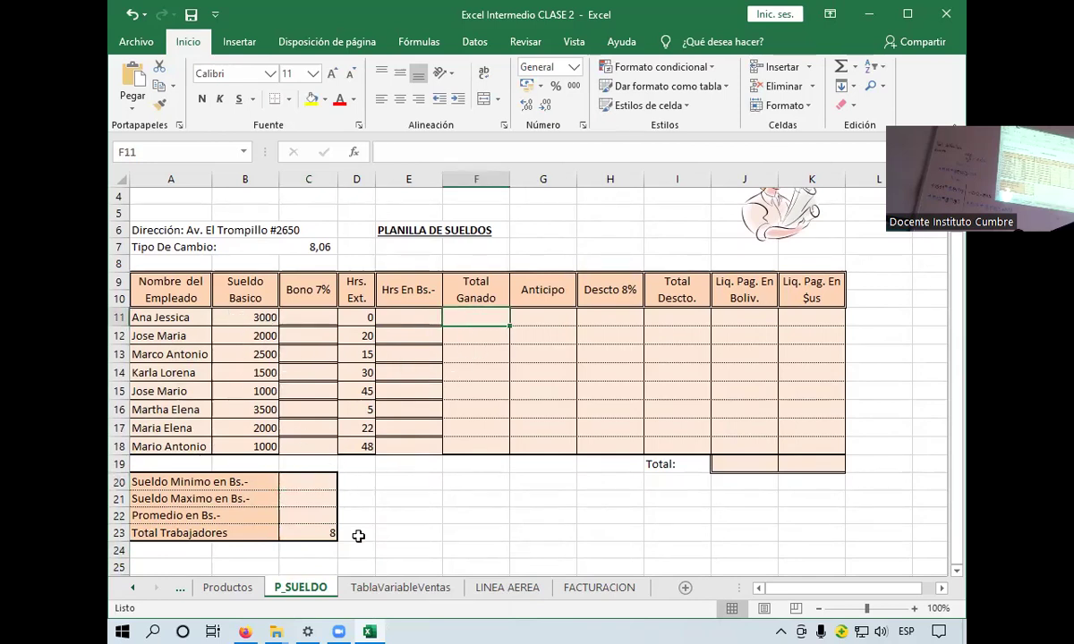
# Replace the link in Total Fijos B30 with +B28+B29 (Alquileres plus Publicidad)
pyautogui.click(380, 588)
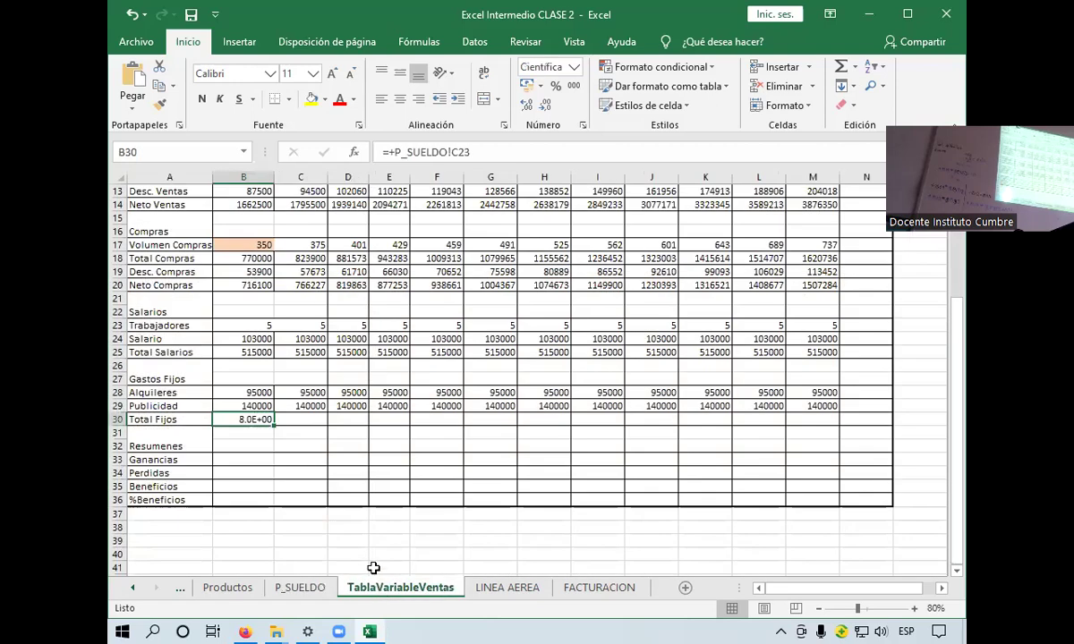
pyautogui.scroll(3, 317, 434)
pyautogui.scroll(-2, 329, 515)
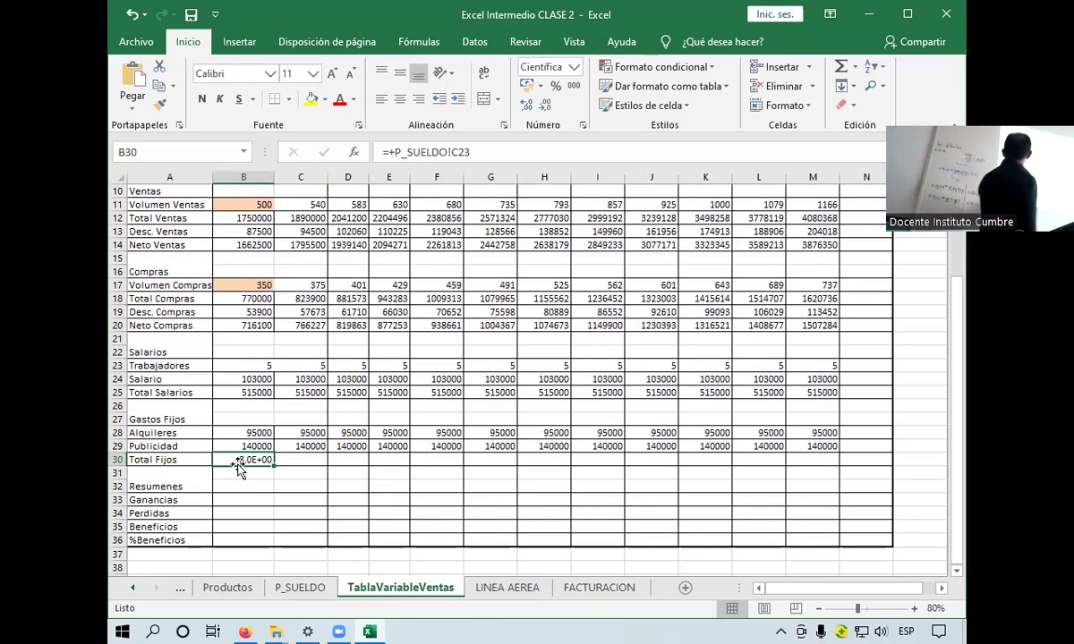
pyautogui.press('Delete')
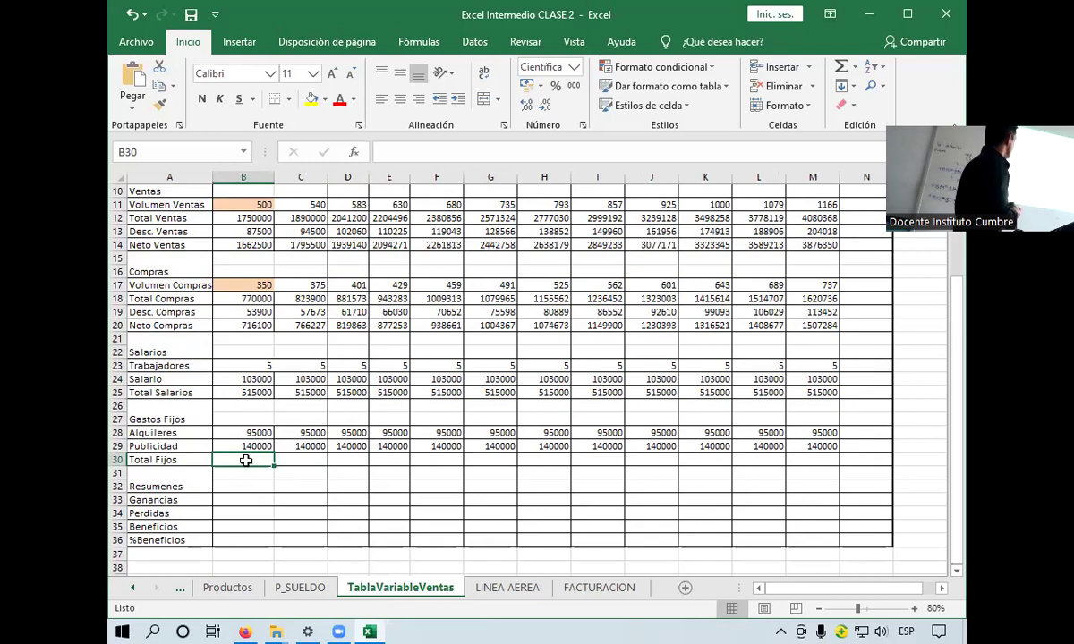
pyautogui.write('+')
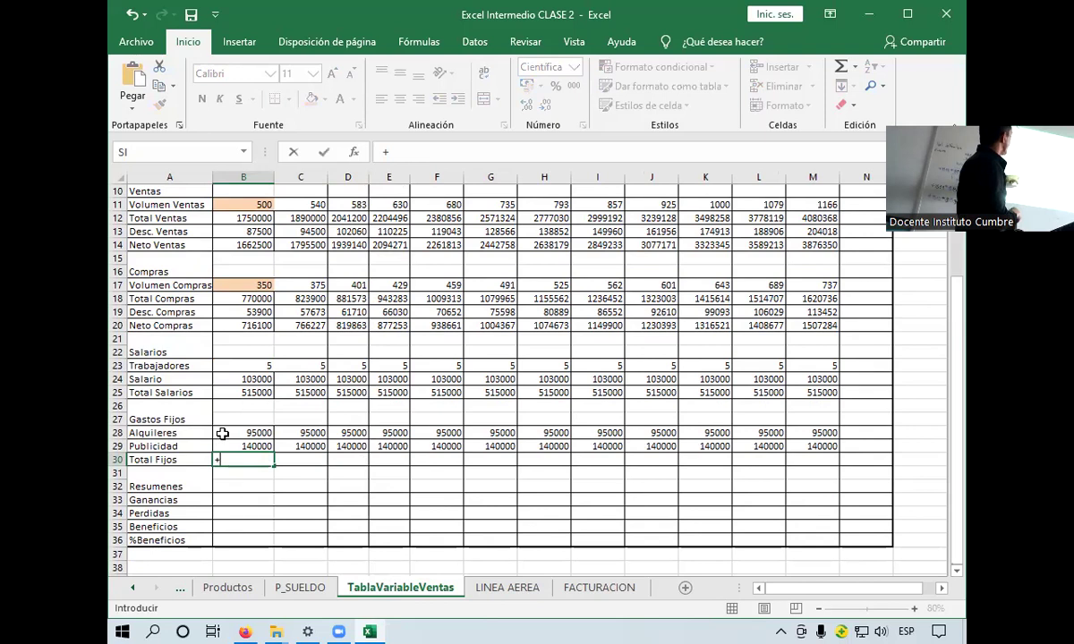
pyautogui.click(249, 433)
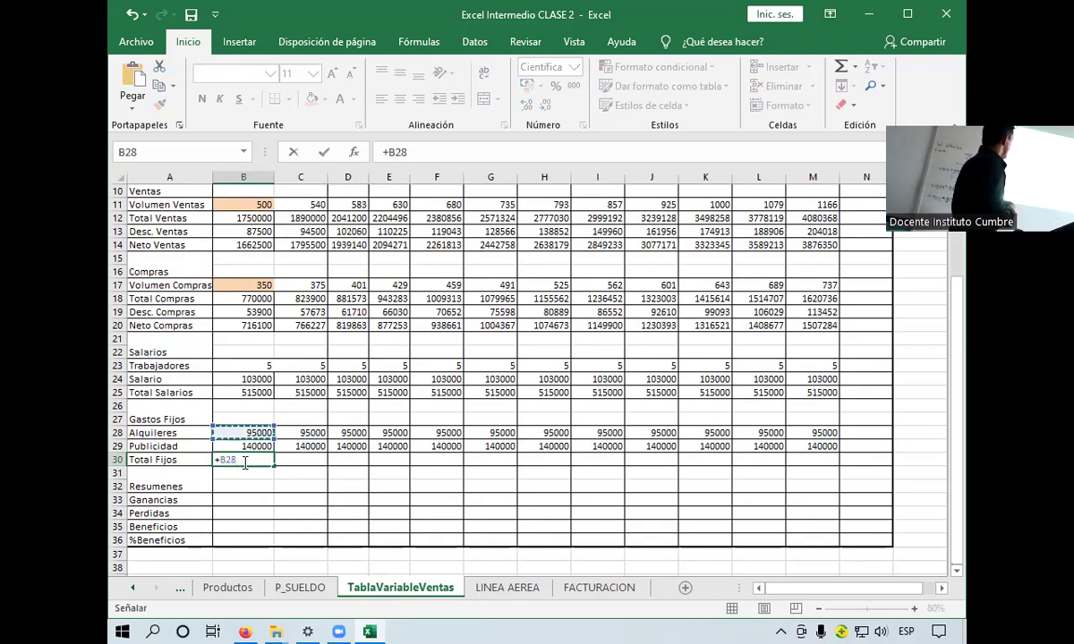
pyautogui.write('+')
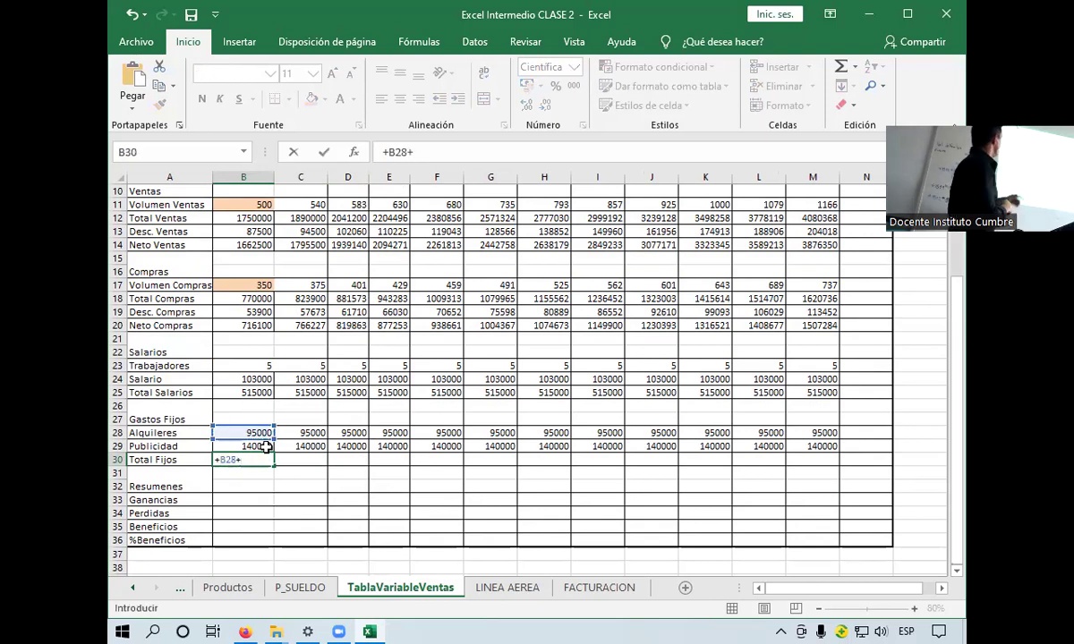
pyautogui.click(266, 446)
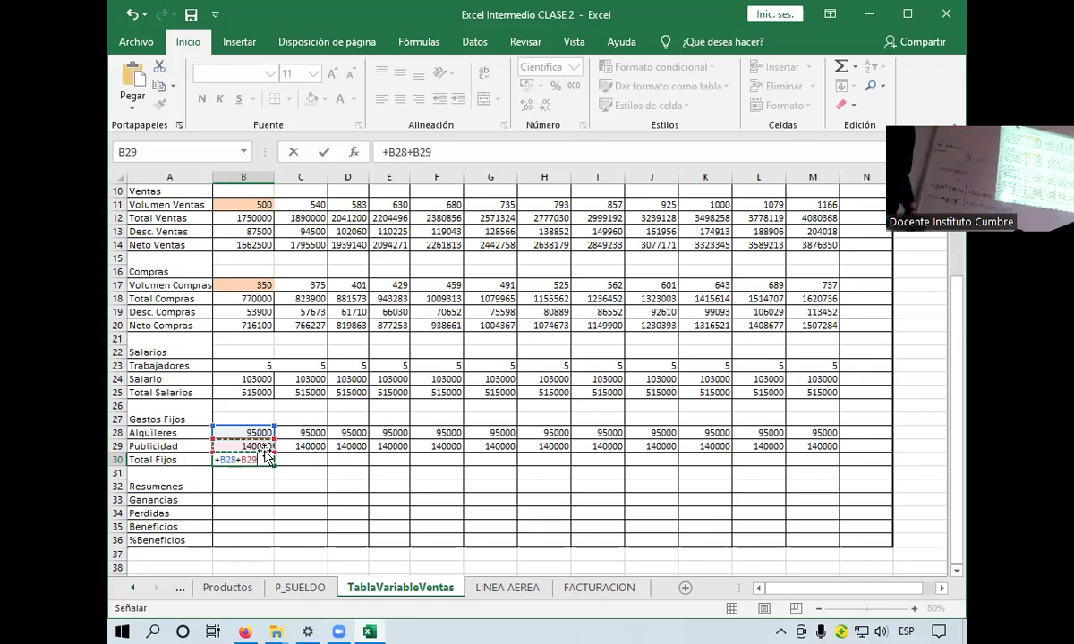
pyautogui.press('Return')
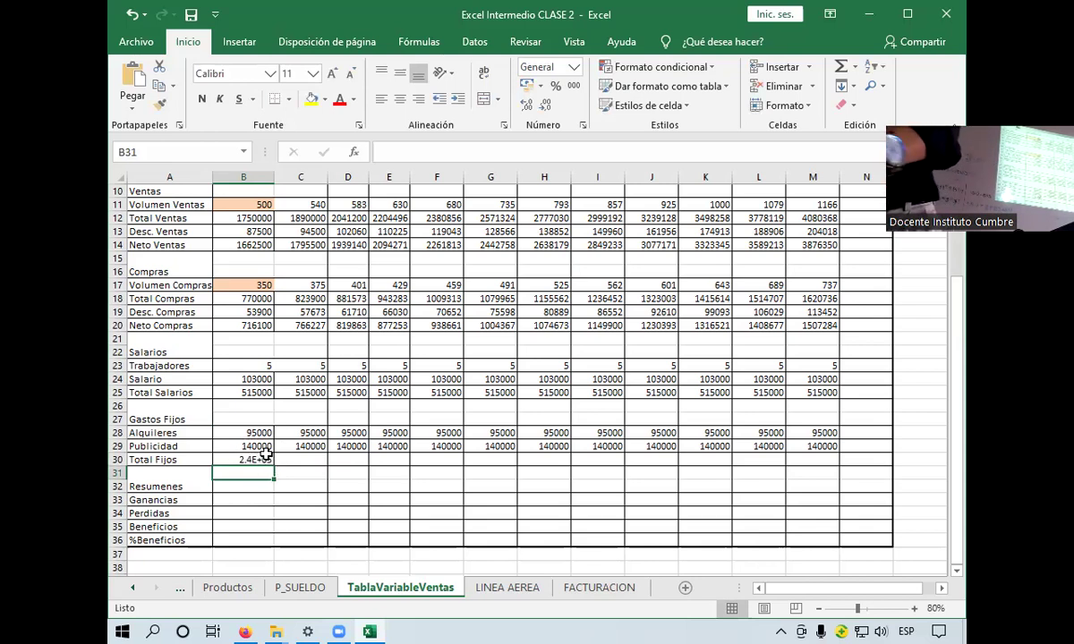
# Widen column B and format B30 as Número with no decimals, showing 235000
pyautogui.click(267, 457)
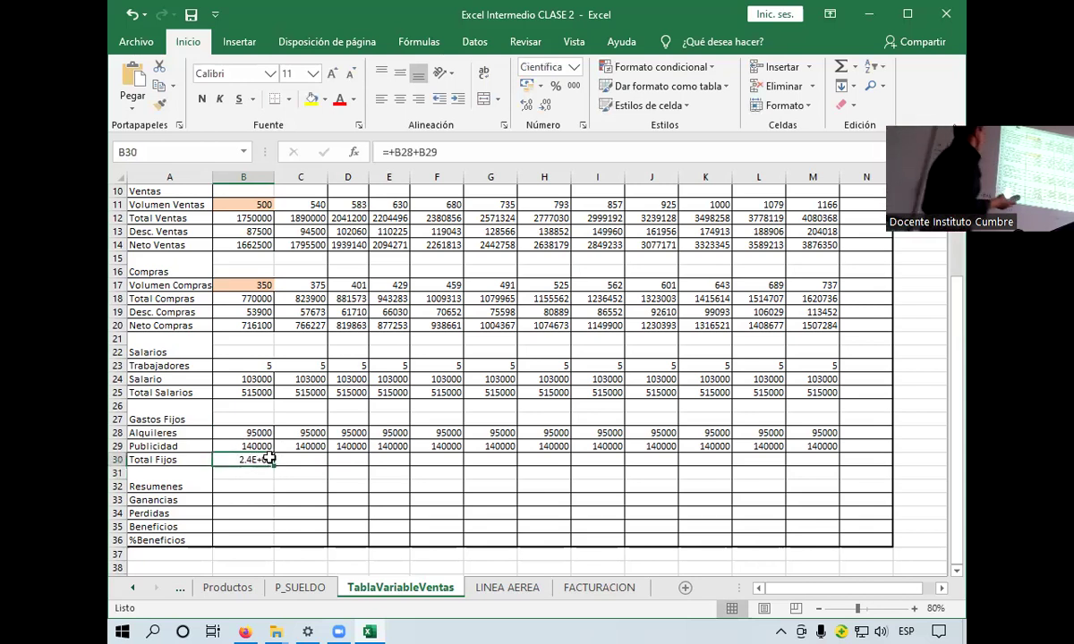
pyautogui.moveTo(273, 464)
pyautogui.mouseDown()
pyautogui.moveTo(454, 474)
pyautogui.moveTo(268, 464)
pyautogui.mouseUp()
pyautogui.click(266, 473)
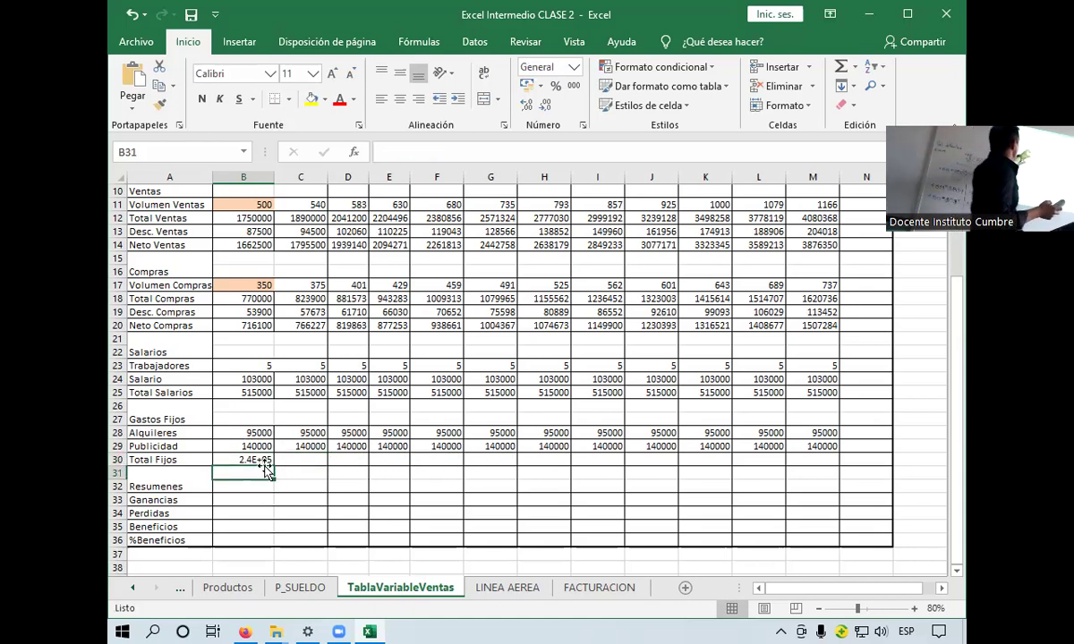
pyautogui.click(265, 461)
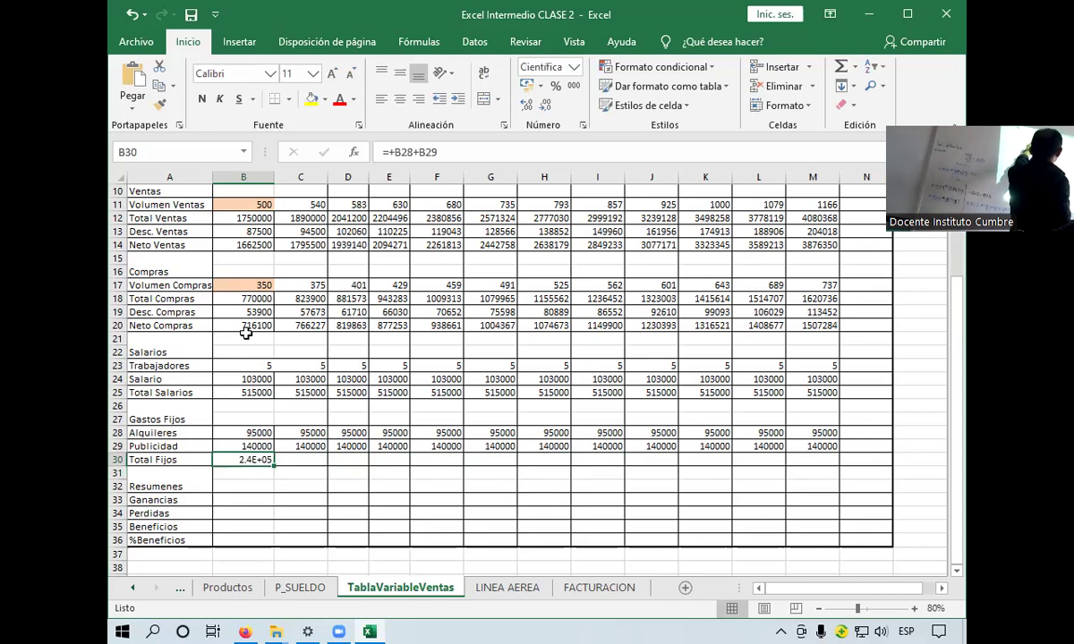
pyautogui.moveTo(272, 179); pyautogui.dragTo(279, 182)
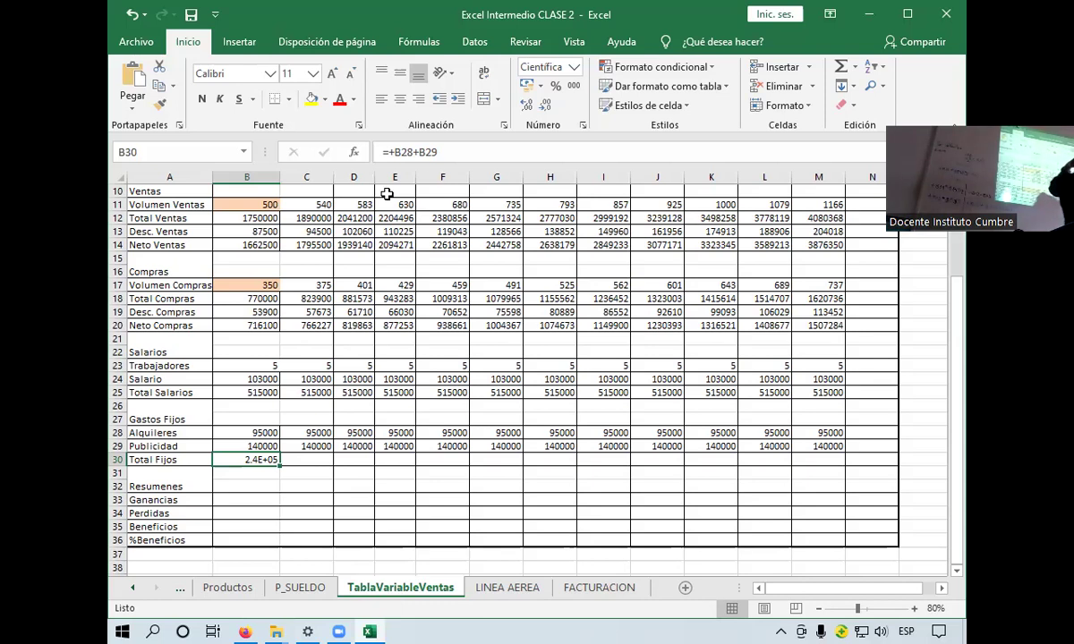
pyautogui.click(573, 68)
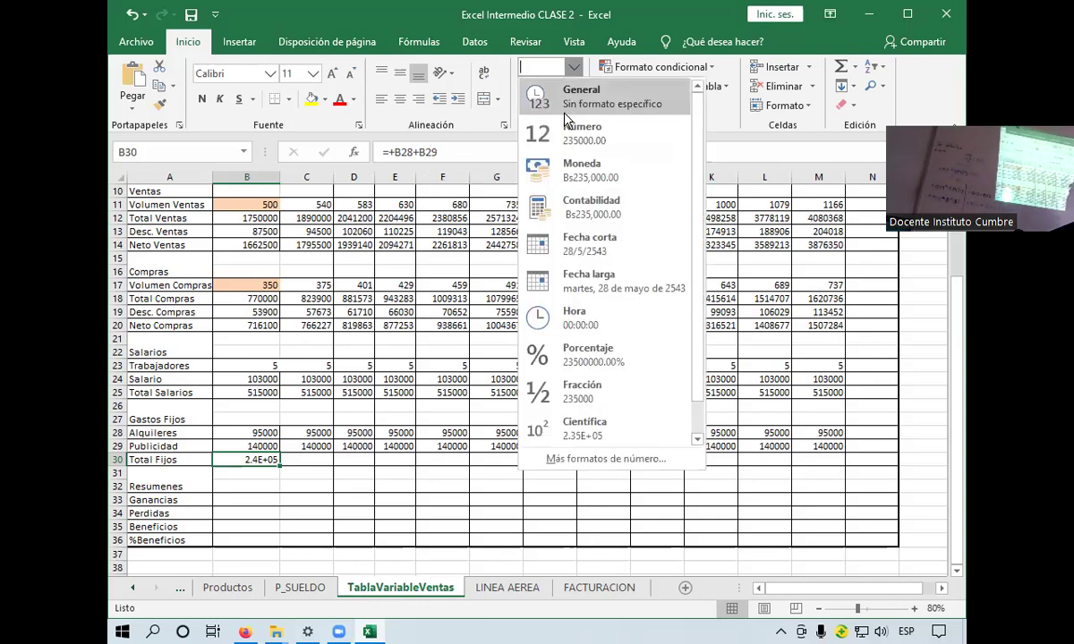
pyautogui.click(554, 134)
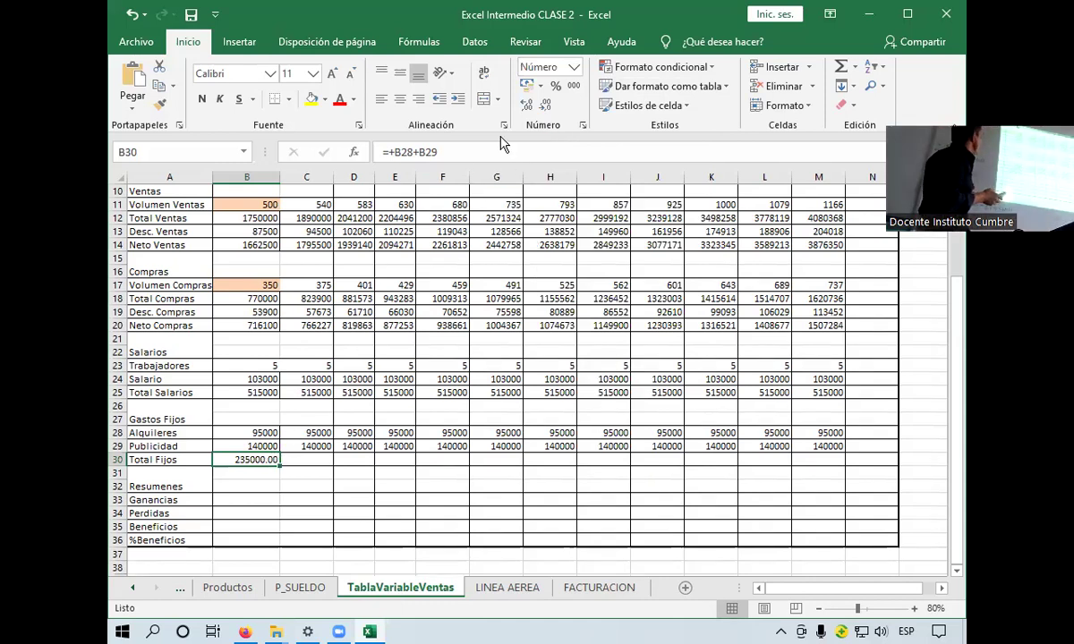
pyautogui.click(546, 106)
pyautogui.click(547, 109)
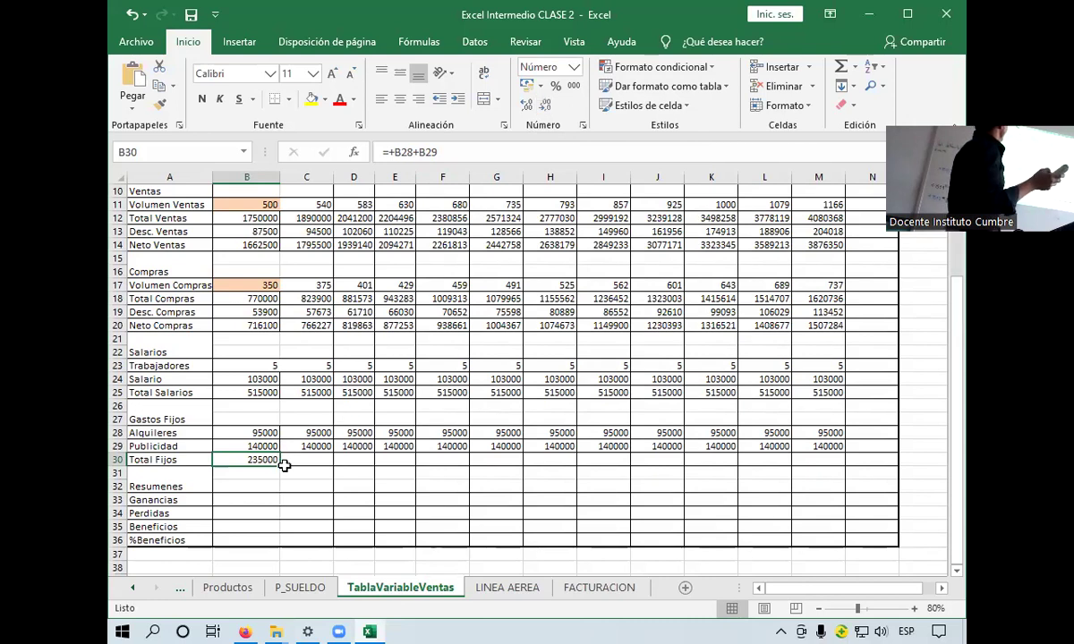
# Fill the Total Fijos formula from B30 across to M30 for every month
pyautogui.moveTo(281, 466); pyautogui.dragTo(779, 460)
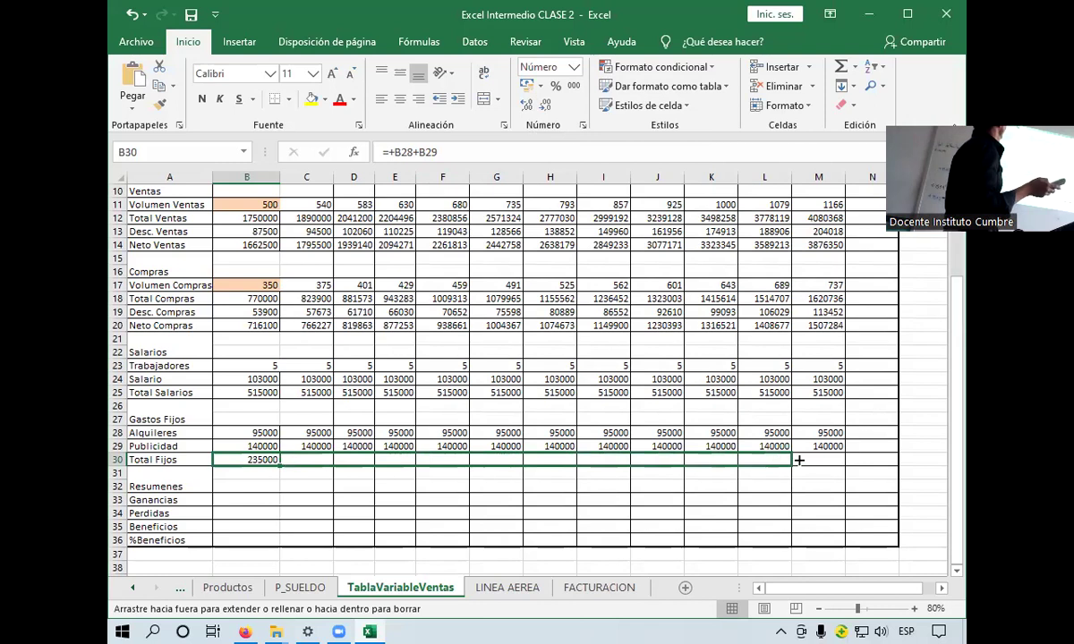
pyautogui.moveTo(800, 460); pyautogui.dragTo(792, 460)
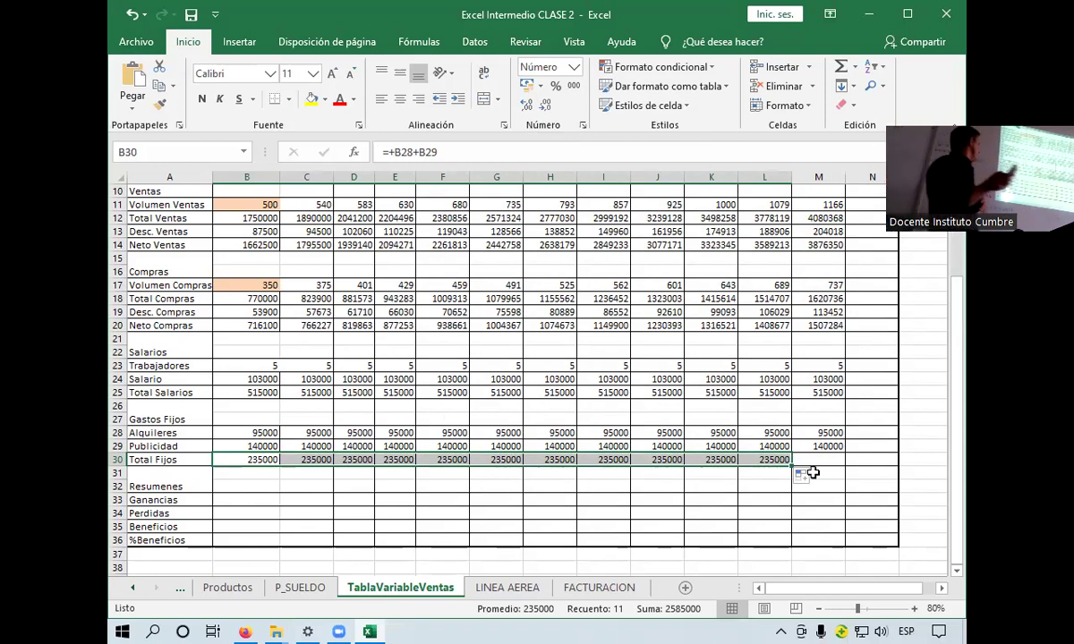
pyautogui.moveTo(792, 460); pyautogui.dragTo(828, 462)
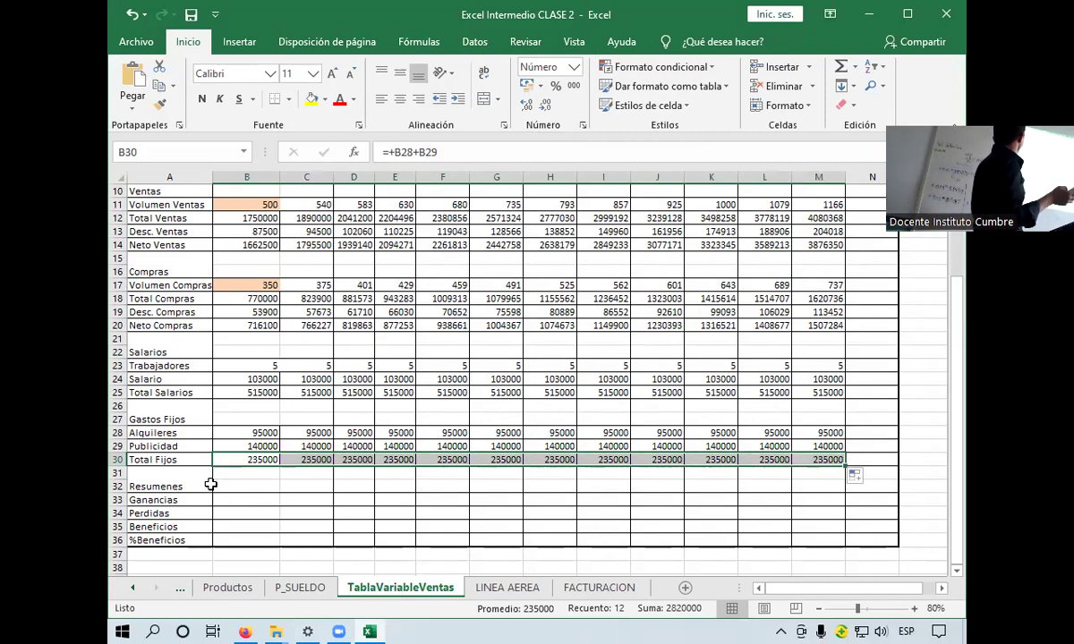
pyautogui.click(241, 485)
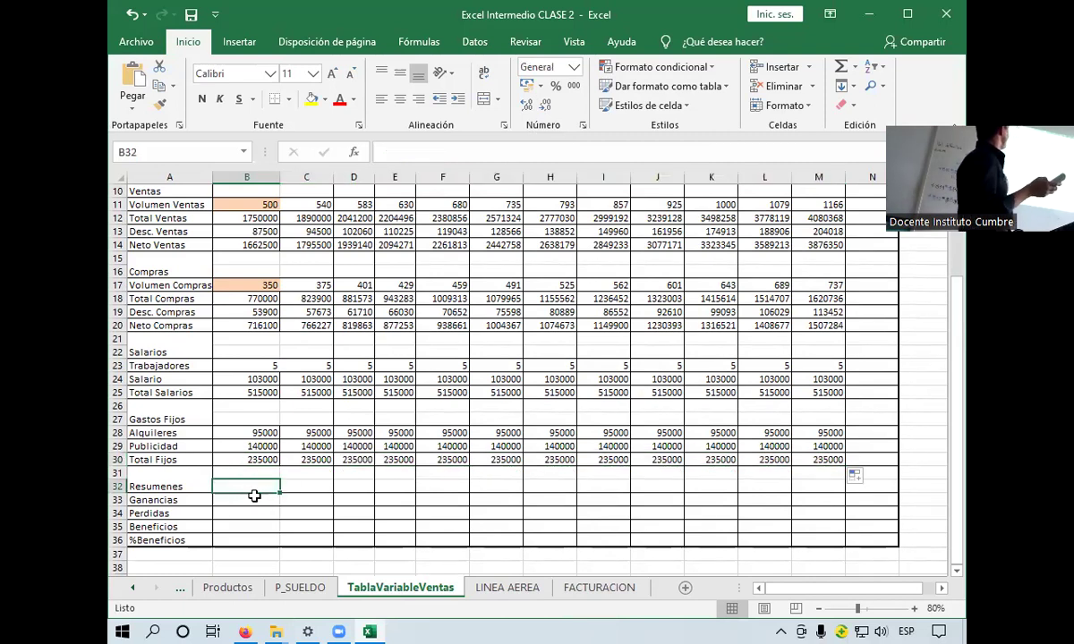
# Set Ganancias B33 to +B14 (Neto Ventas) and copy it across to M33
pyautogui.click(253, 501)
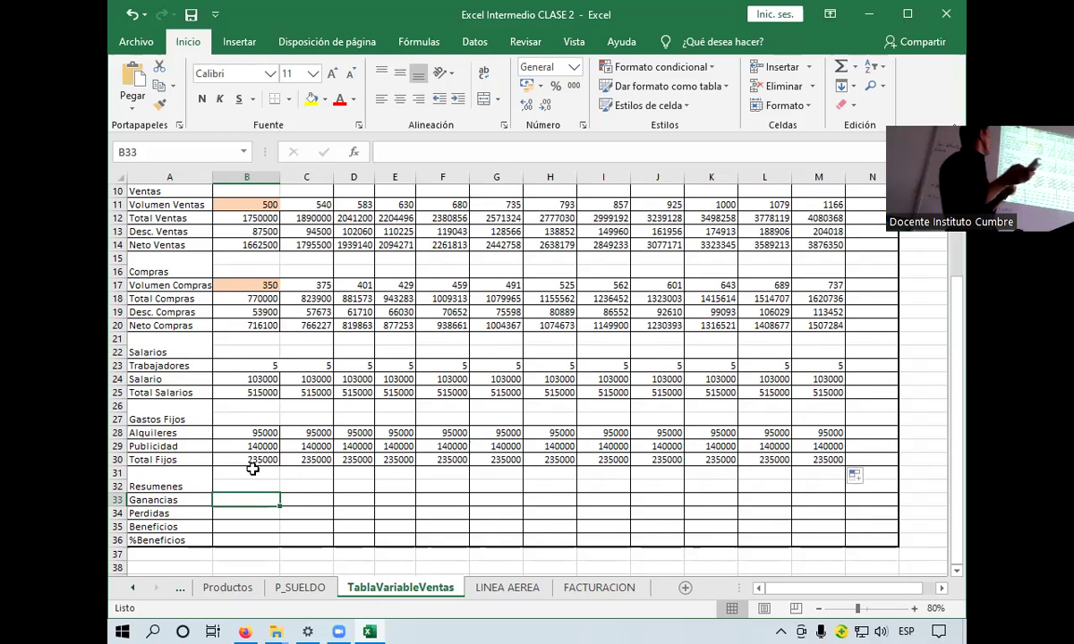
pyautogui.write('+')
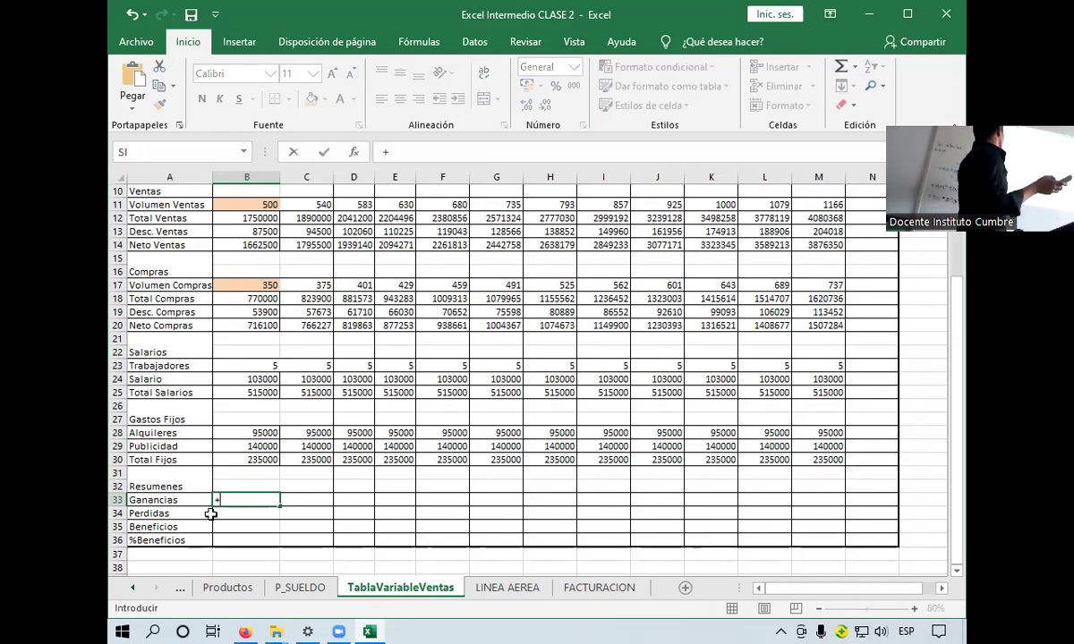
pyautogui.click(257, 246)
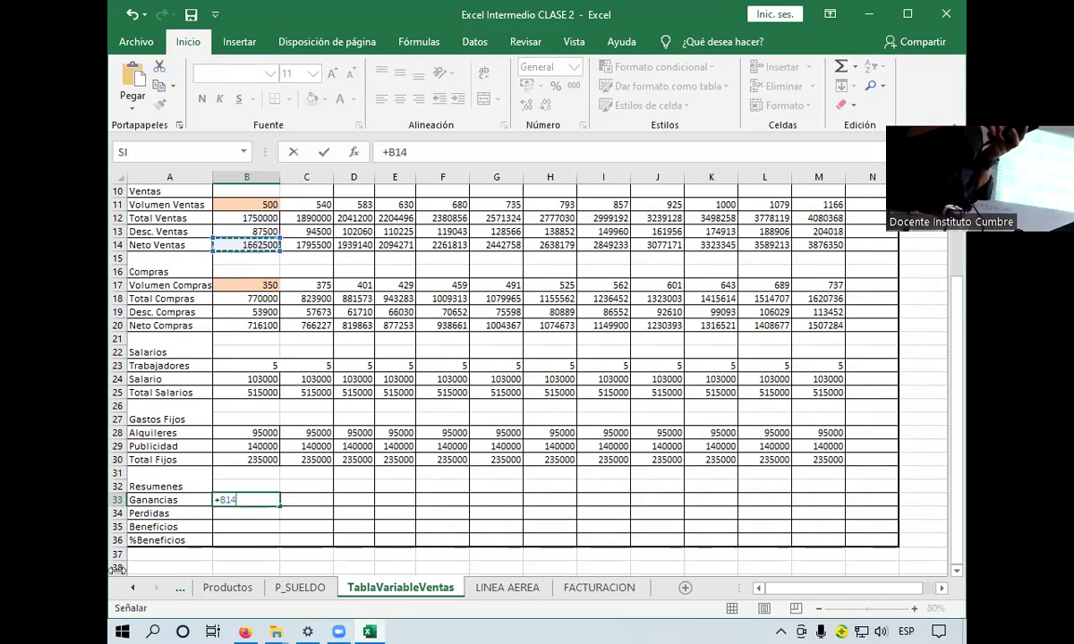
pyautogui.press('Return')
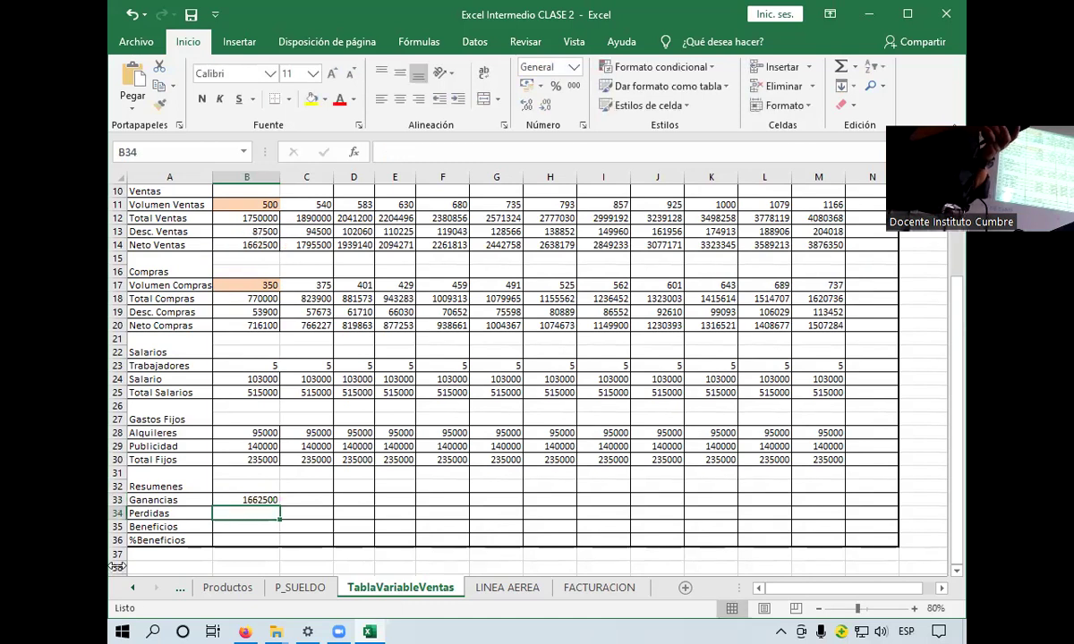
pyautogui.click(268, 502)
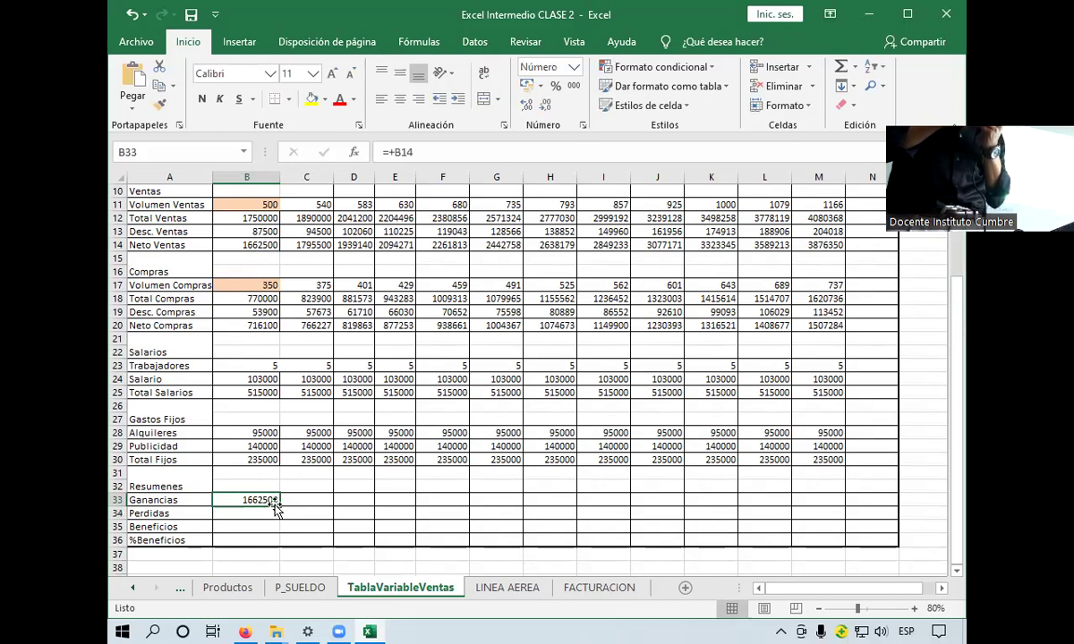
pyautogui.moveTo(278, 505); pyautogui.dragTo(844, 502)
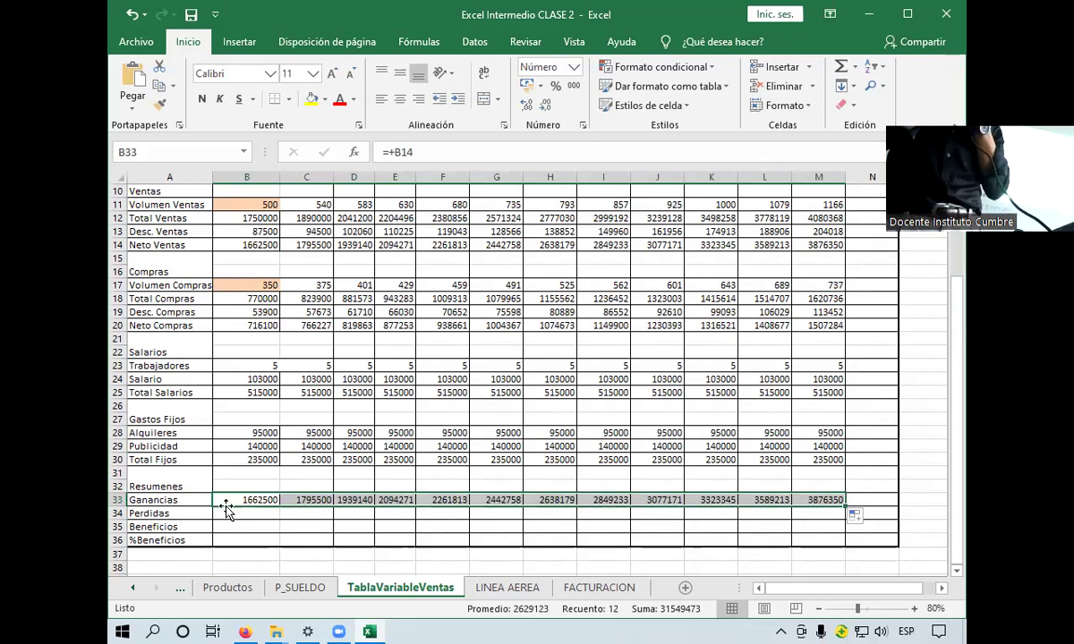
pyautogui.click(251, 511)
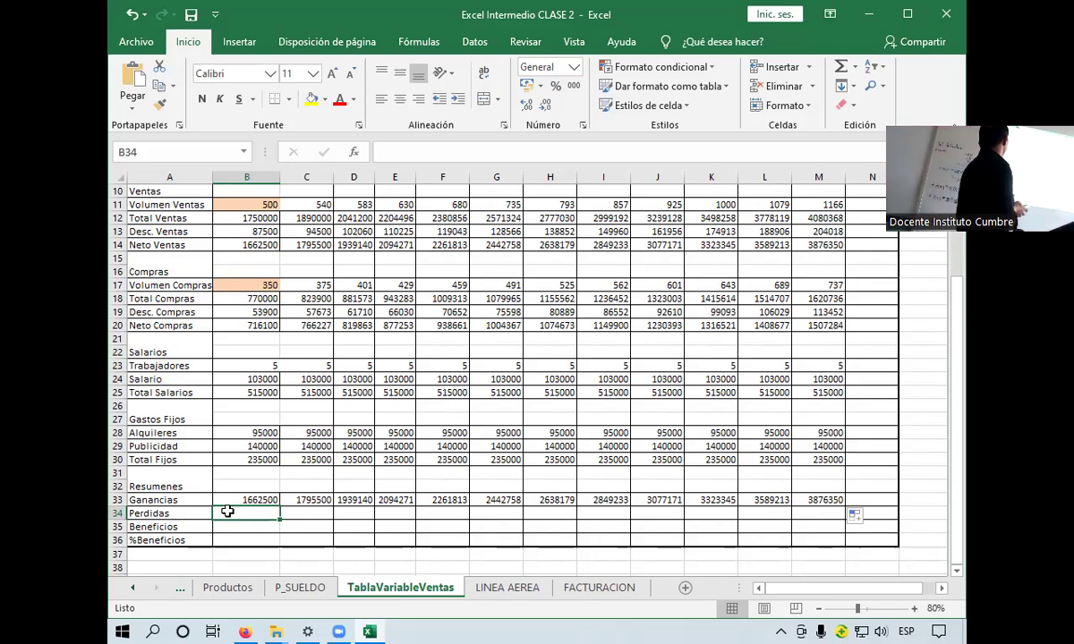
# Enter +B20+B25+B30 in Perdidas B34 and copy it across to M34
pyautogui.write('+')
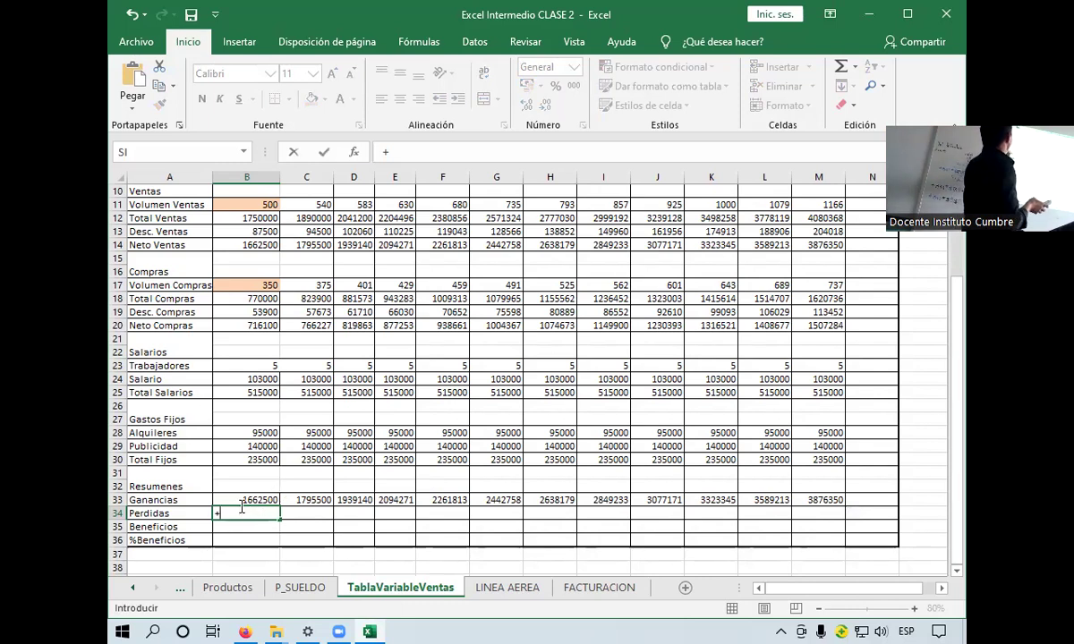
pyautogui.click(269, 326)
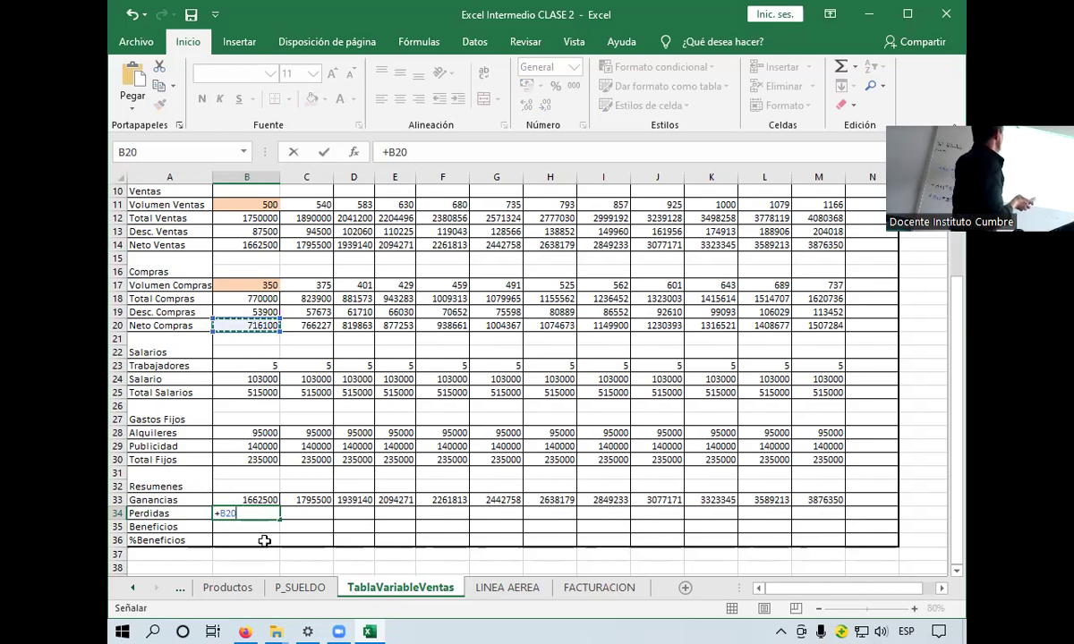
pyautogui.write('+')
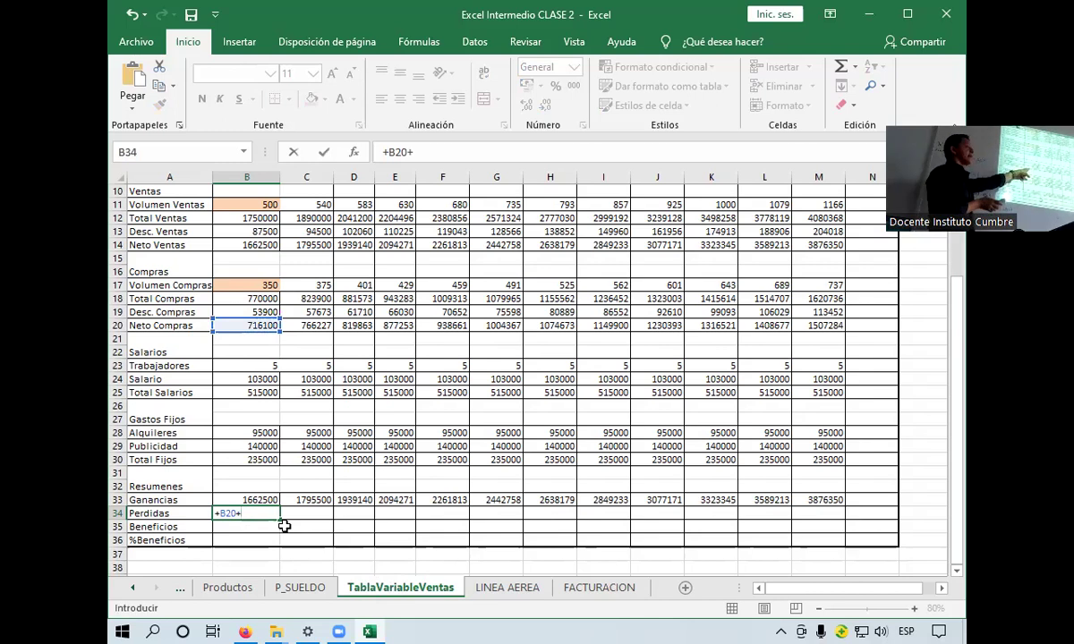
pyautogui.click(242, 392)
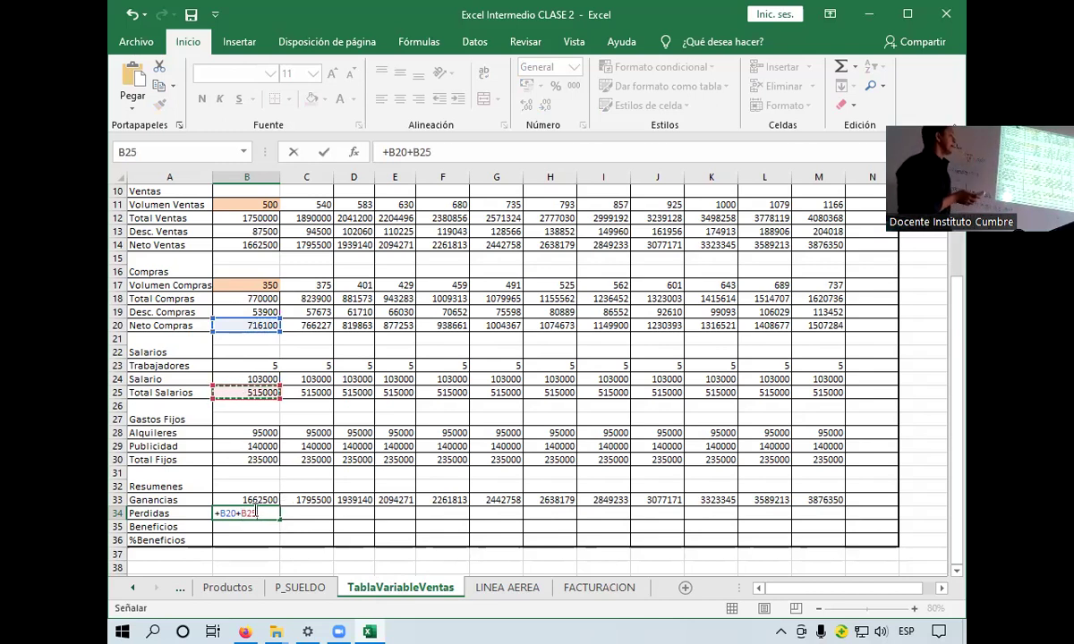
pyautogui.write('+')
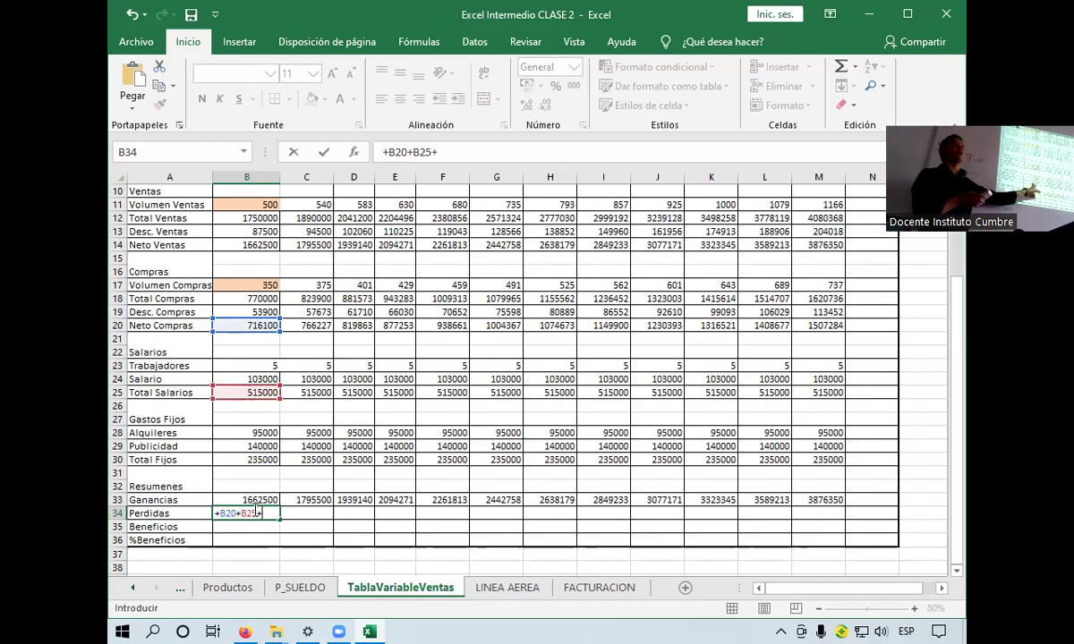
pyautogui.click(256, 457)
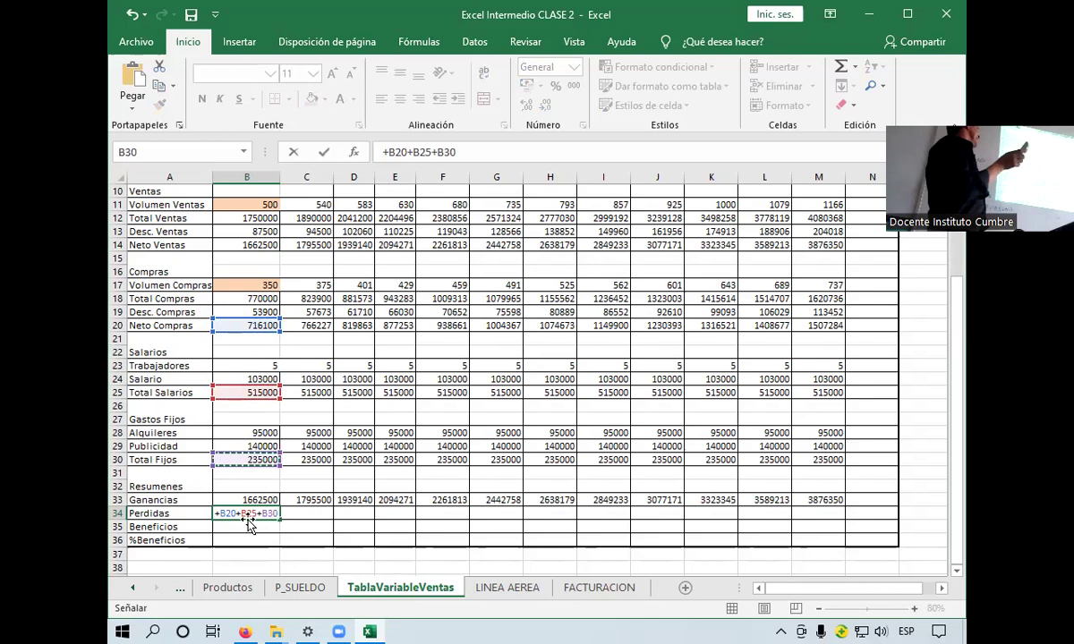
pyautogui.press('Return')
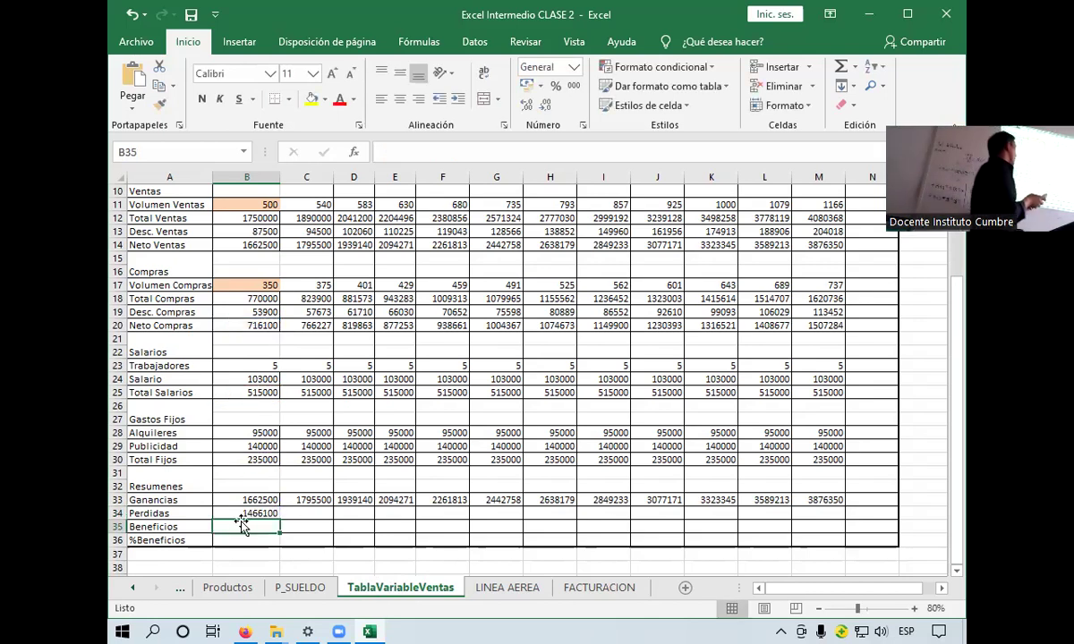
pyautogui.click(246, 509)
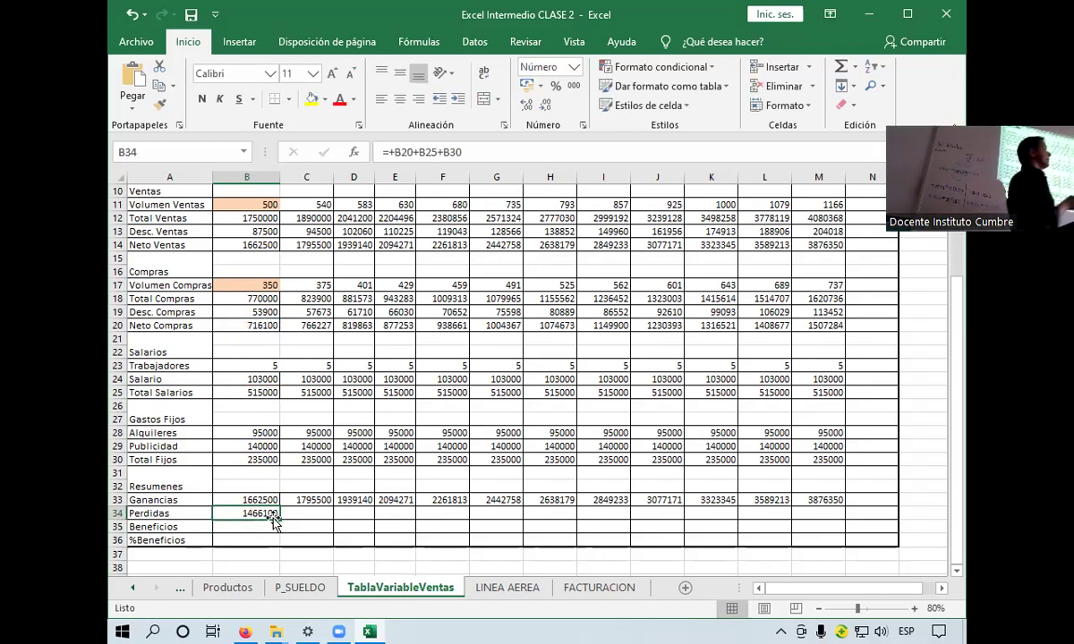
pyautogui.moveTo(280, 519); pyautogui.dragTo(818, 508)
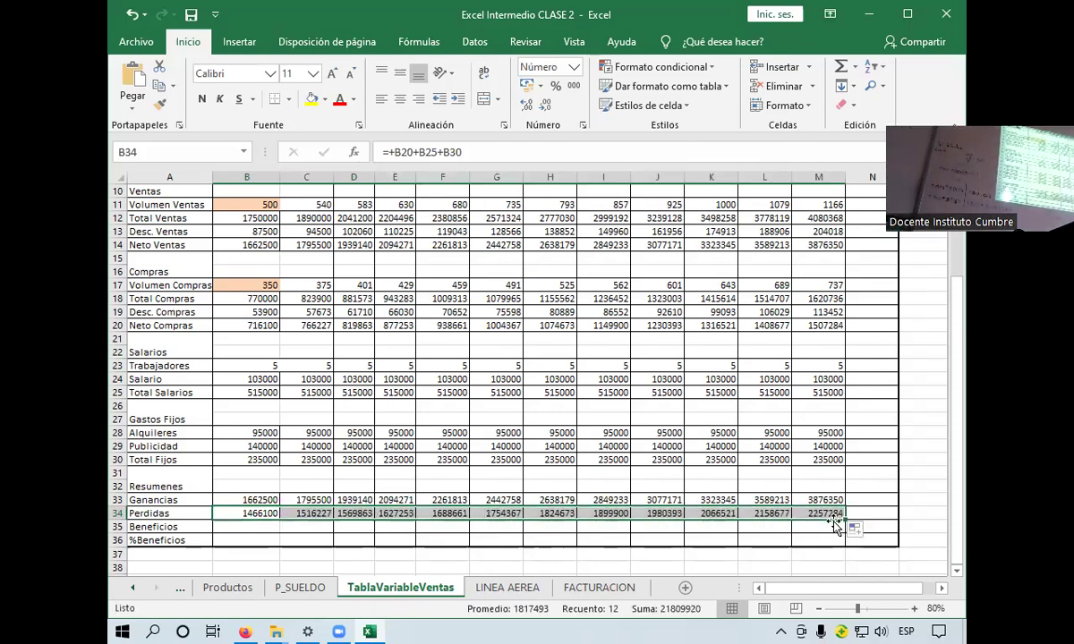
pyautogui.click(252, 525)
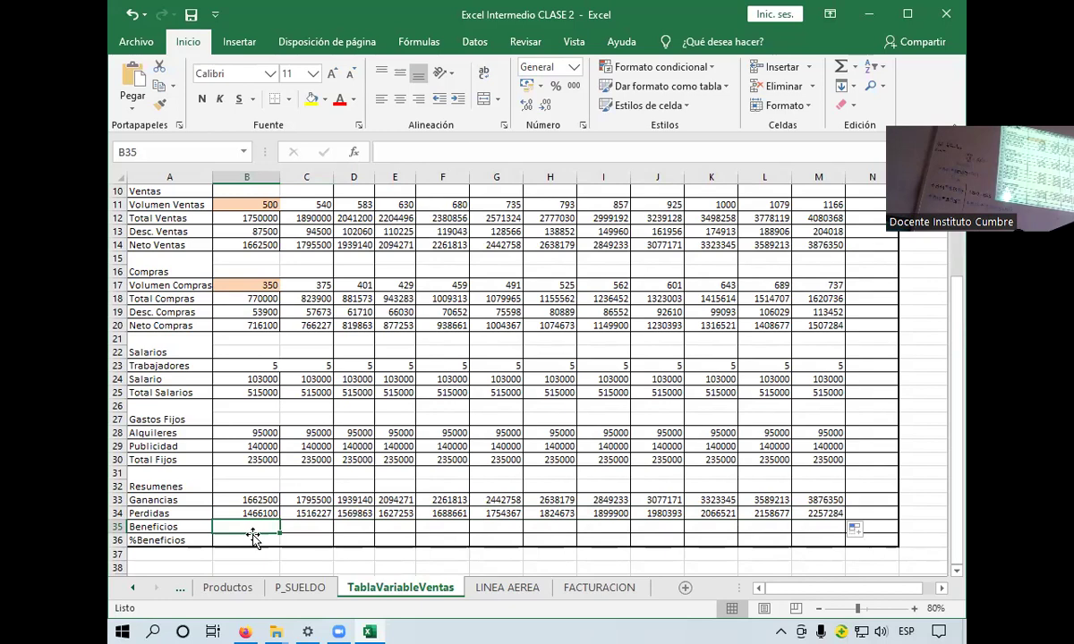
pyautogui.scroll(3, 335, 479)
pyautogui.scroll(-2, 340, 479)
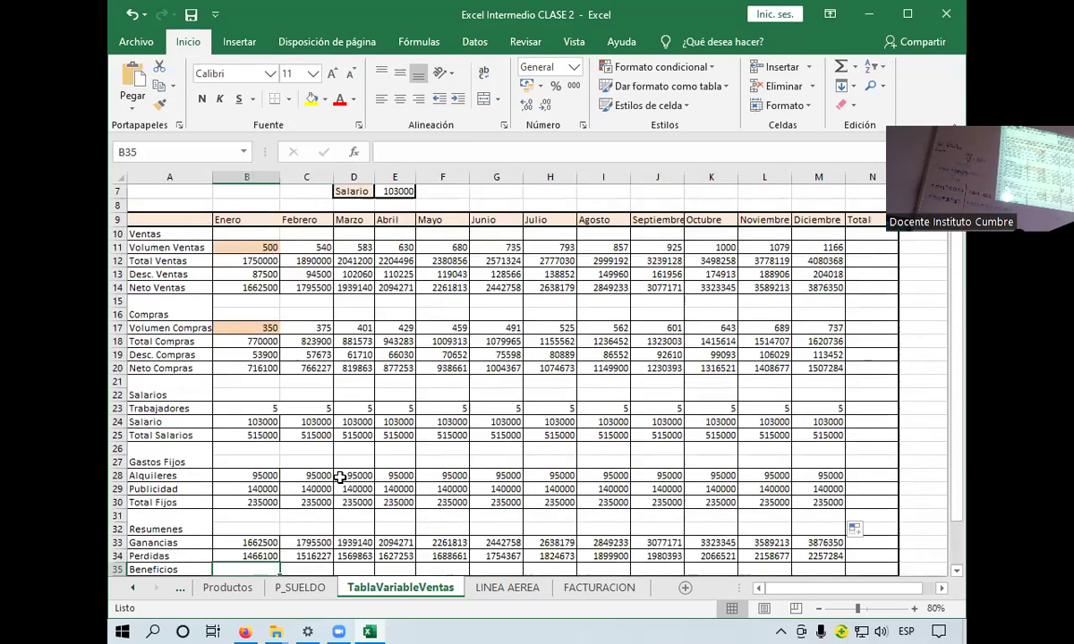
pyautogui.scroll(-2, 336, 492)
pyautogui.scroll(-2, 335, 511)
pyautogui.scroll(3, 334, 511)
pyautogui.scroll(-1, 295, 519)
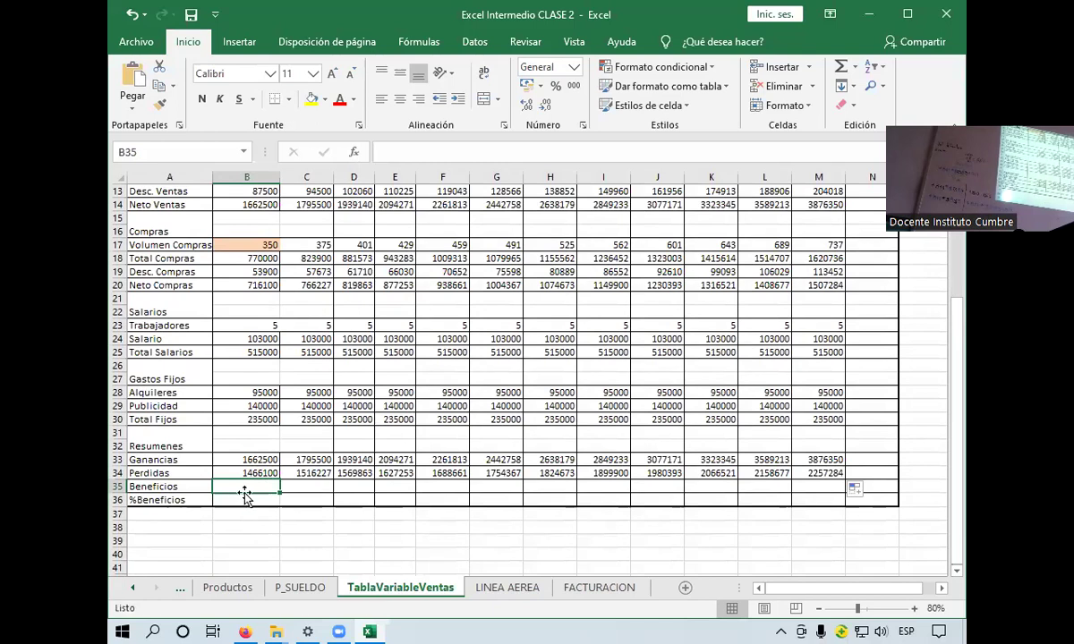
pyautogui.click(258, 498)
pyautogui.click(265, 484)
pyautogui.scroll(2, 291, 506)
pyautogui.scroll(2, 291, 505)
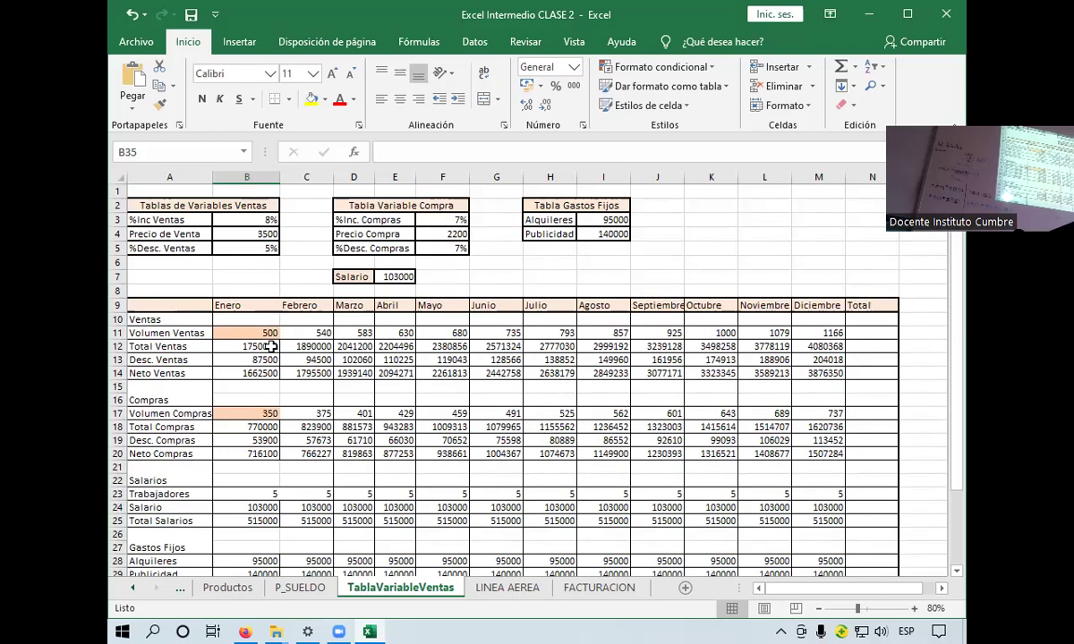
pyautogui.scroll(-5, 280, 359)
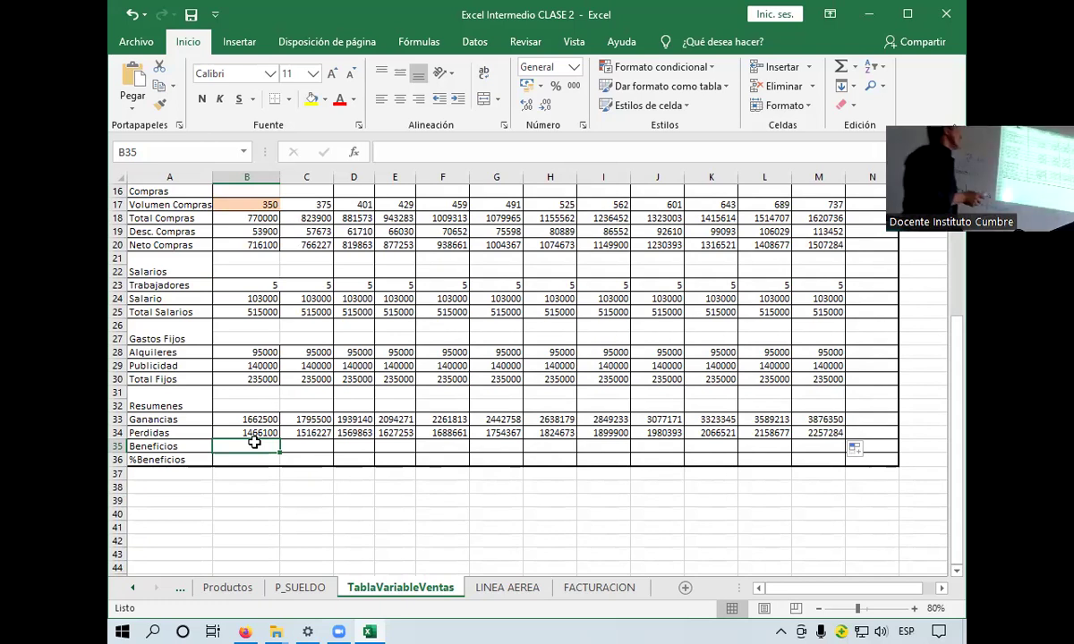
# Enter +B33-B34 in Beneficios B35, fill it through M35, and recheck the formula
pyautogui.write('+')
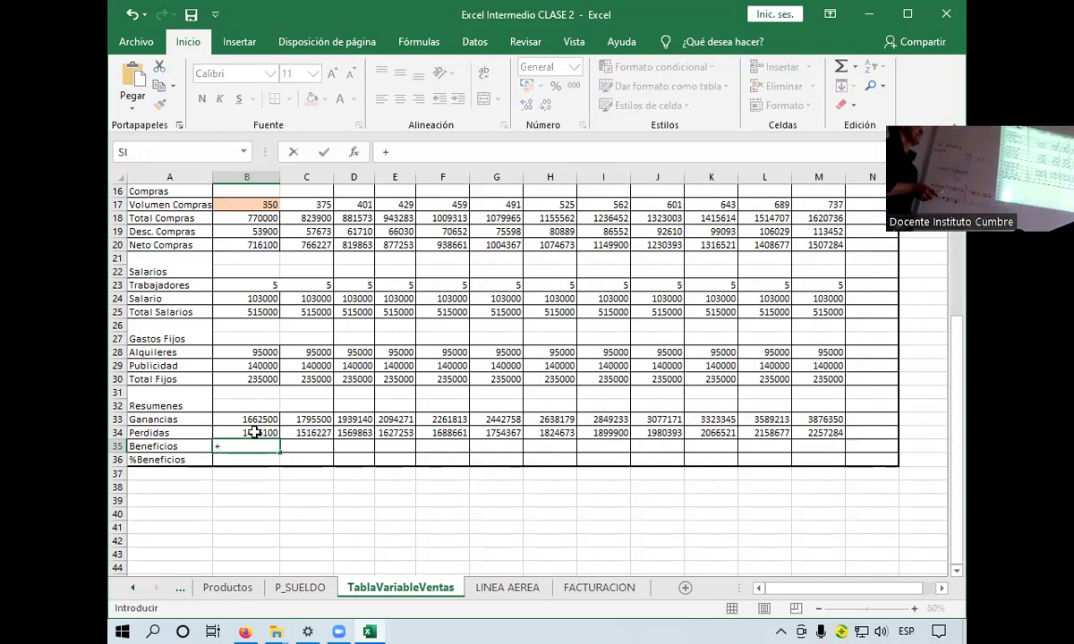
pyautogui.click(256, 420)
pyautogui.write('-')
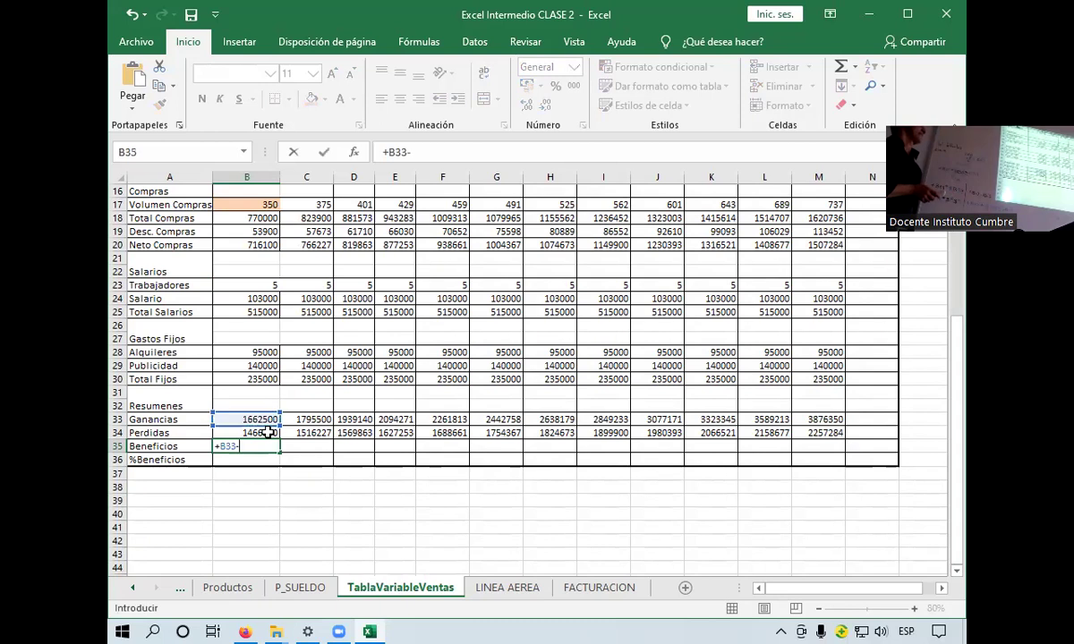
pyautogui.click(269, 431)
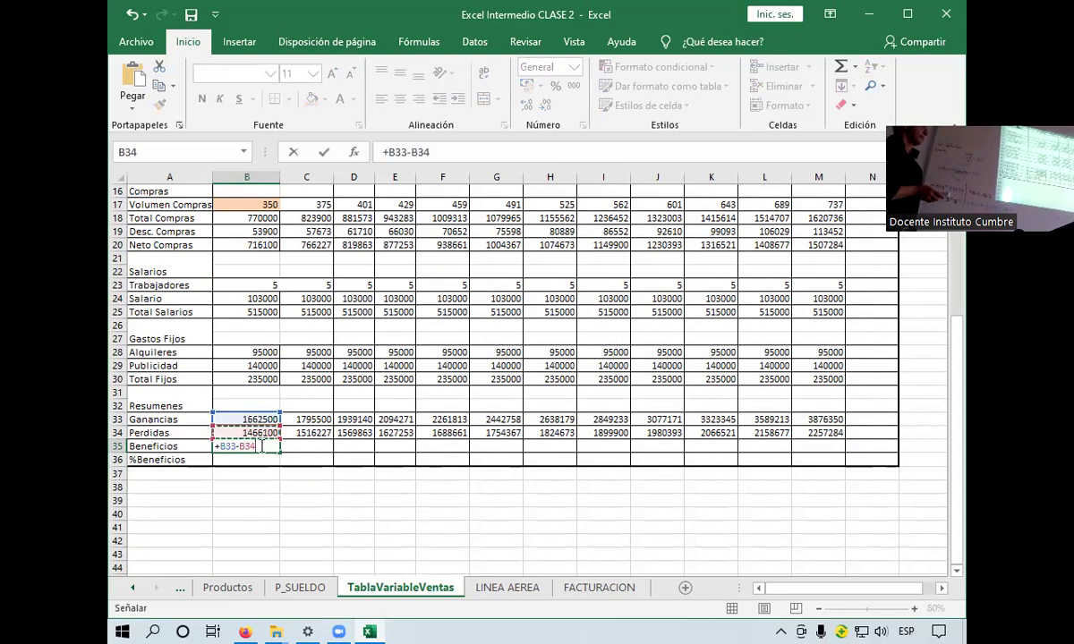
pyautogui.press('Return')
pyautogui.click(260, 446)
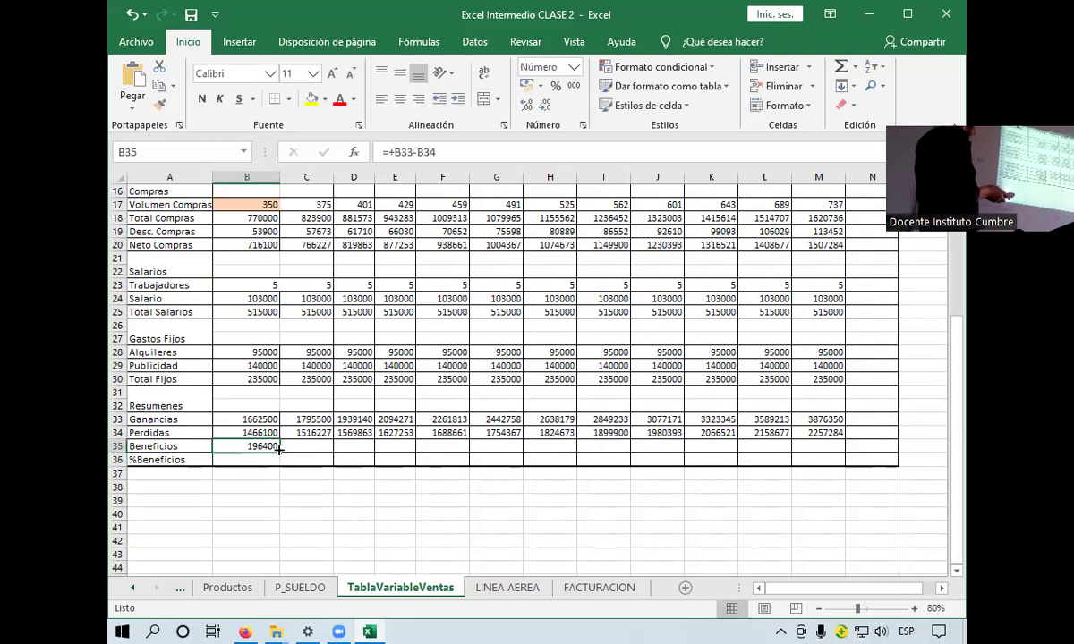
pyautogui.moveTo(281, 453); pyautogui.dragTo(816, 431)
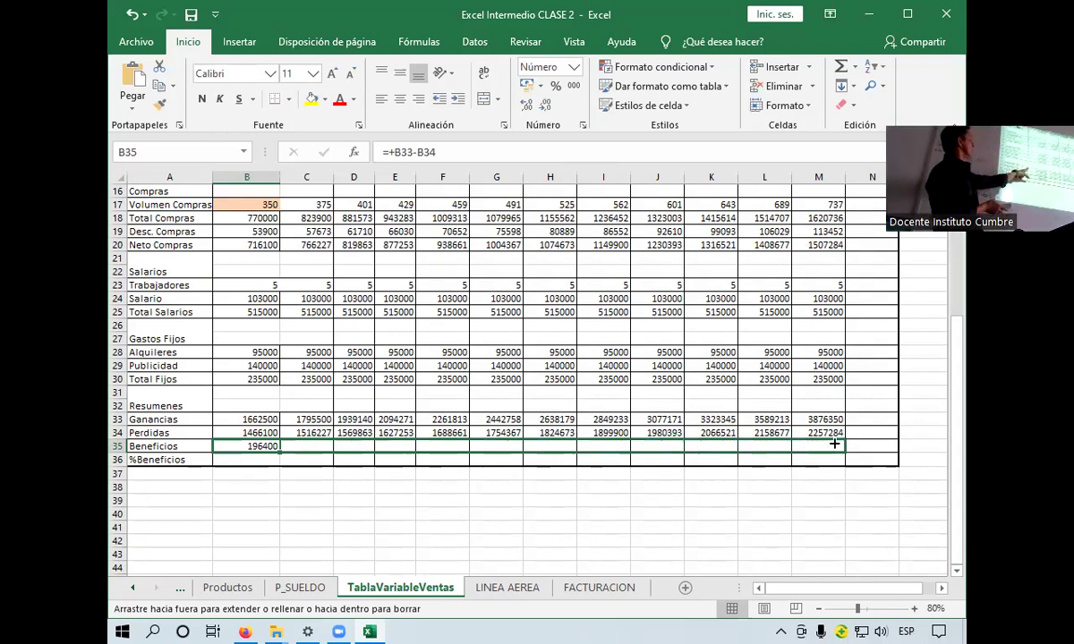
pyautogui.moveTo(816, 430); pyautogui.dragTo(829, 440)
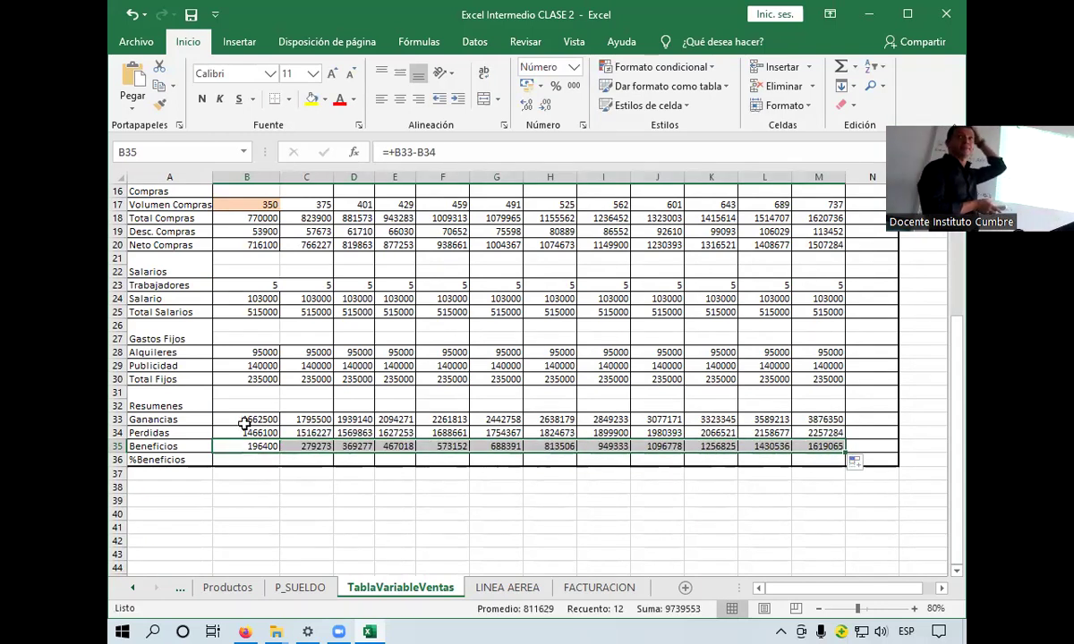
pyautogui.click(262, 444)
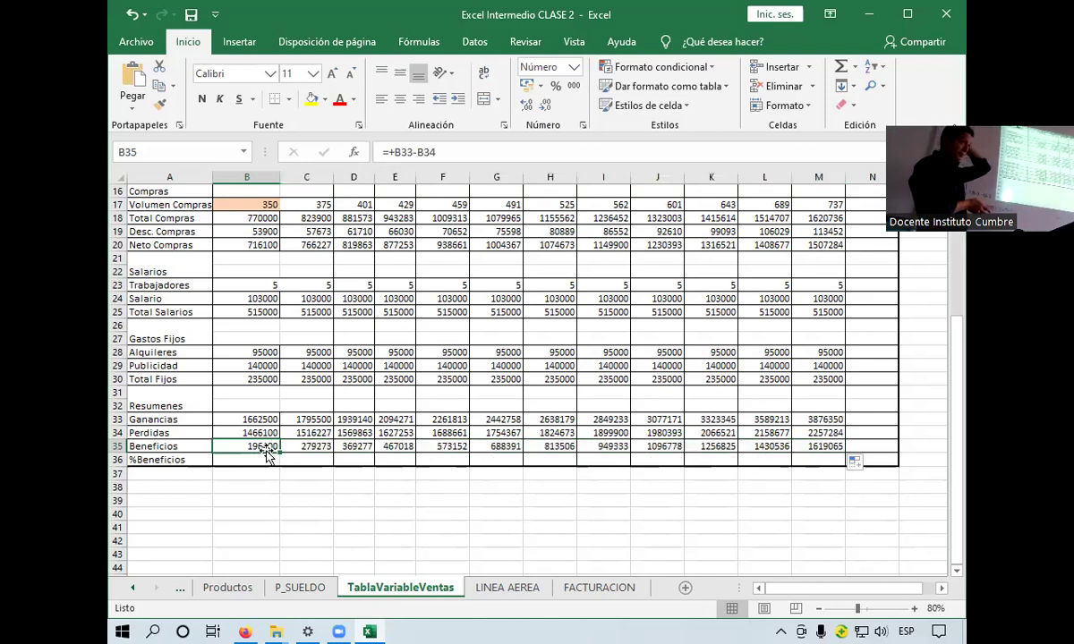
pyautogui.doubleClick(267, 446)
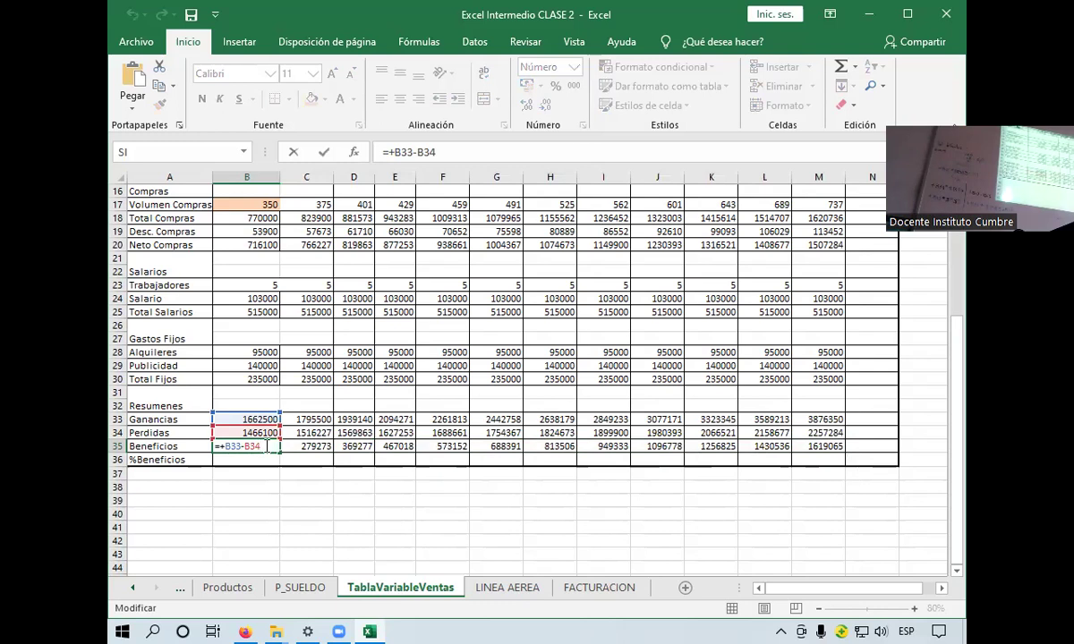
pyautogui.press('Return')
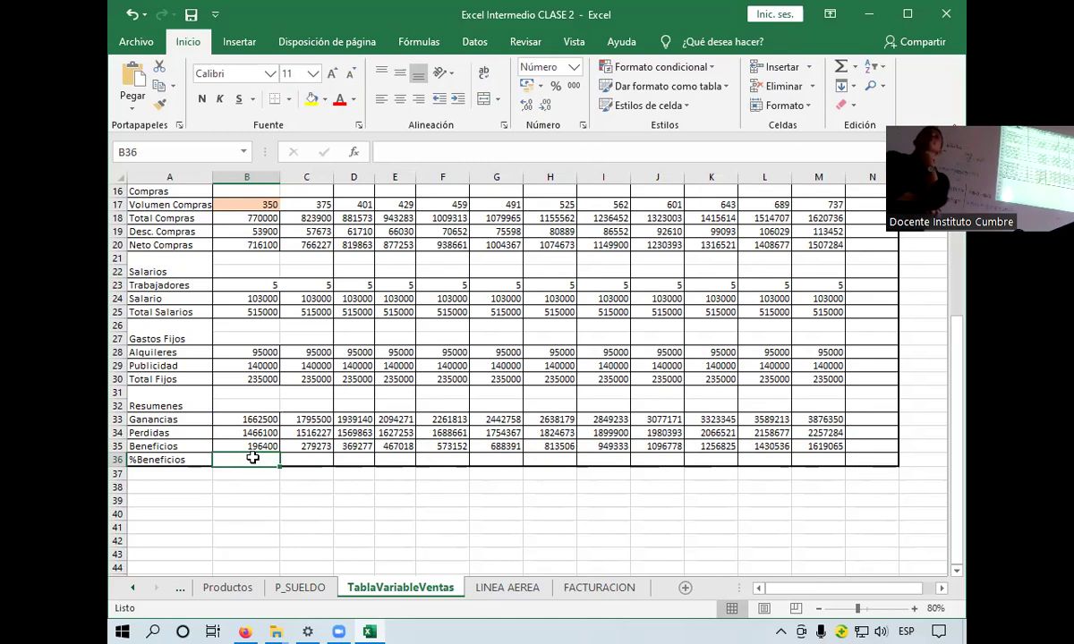
# Enter the percentage formula =+(B35*100)/B33 in %Beneficios cell B36
pyautogui.write('+')
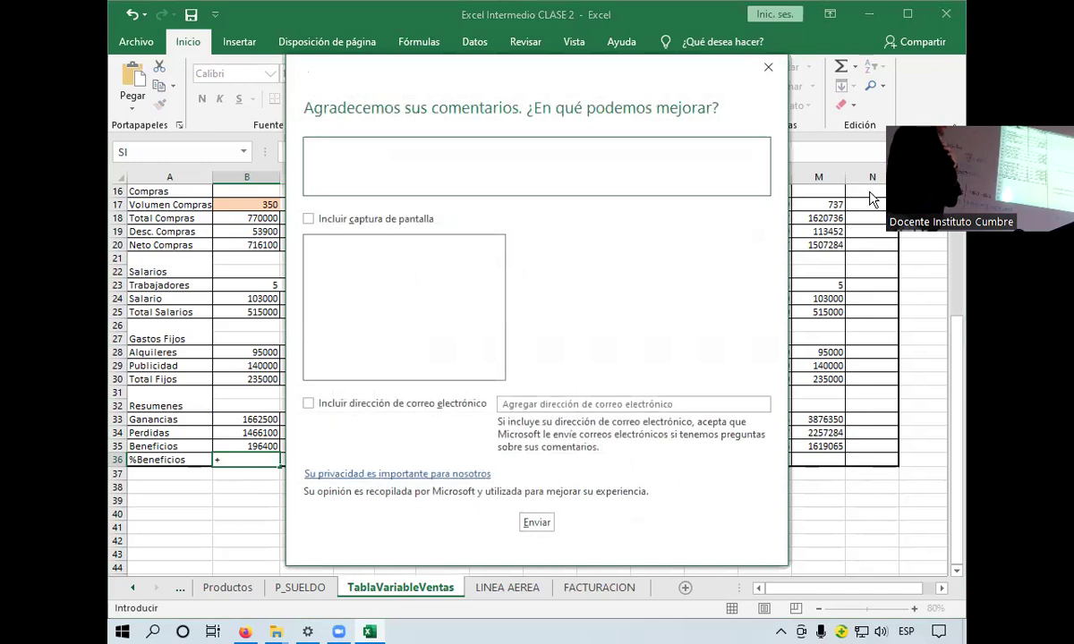
pyautogui.click(768, 67)
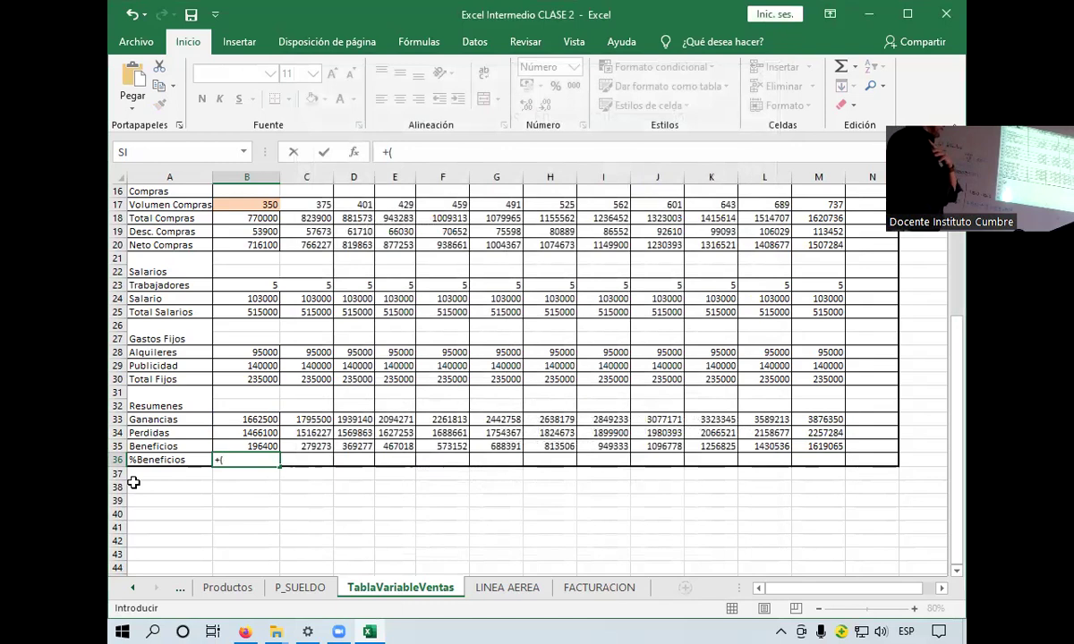
pyautogui.click(247, 445)
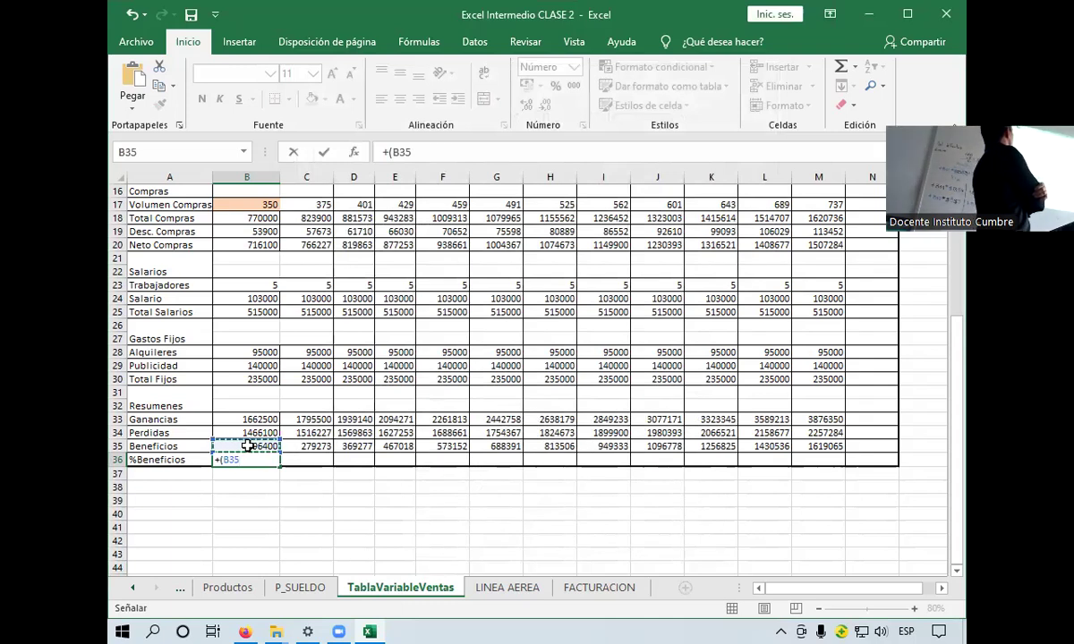
pyautogui.write('*')
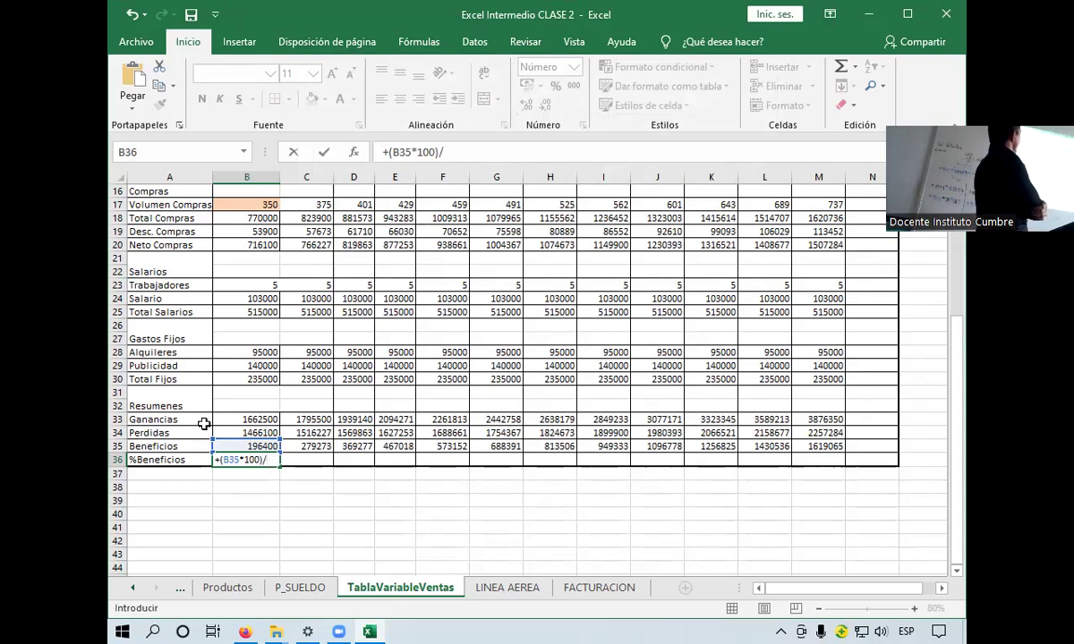
pyautogui.click(246, 418)
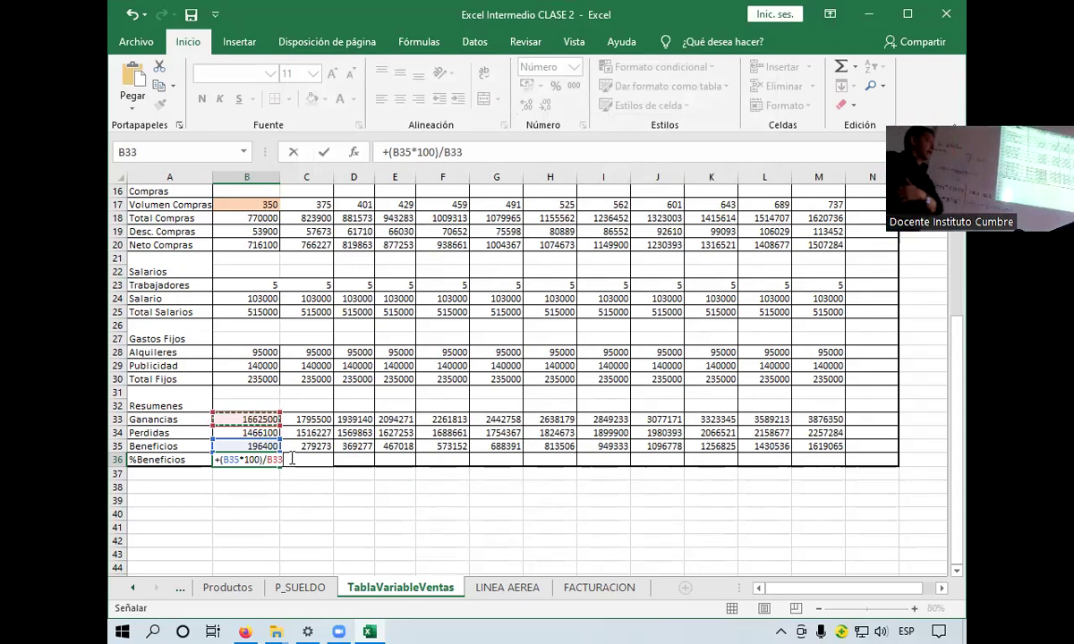
pyautogui.press('Return')
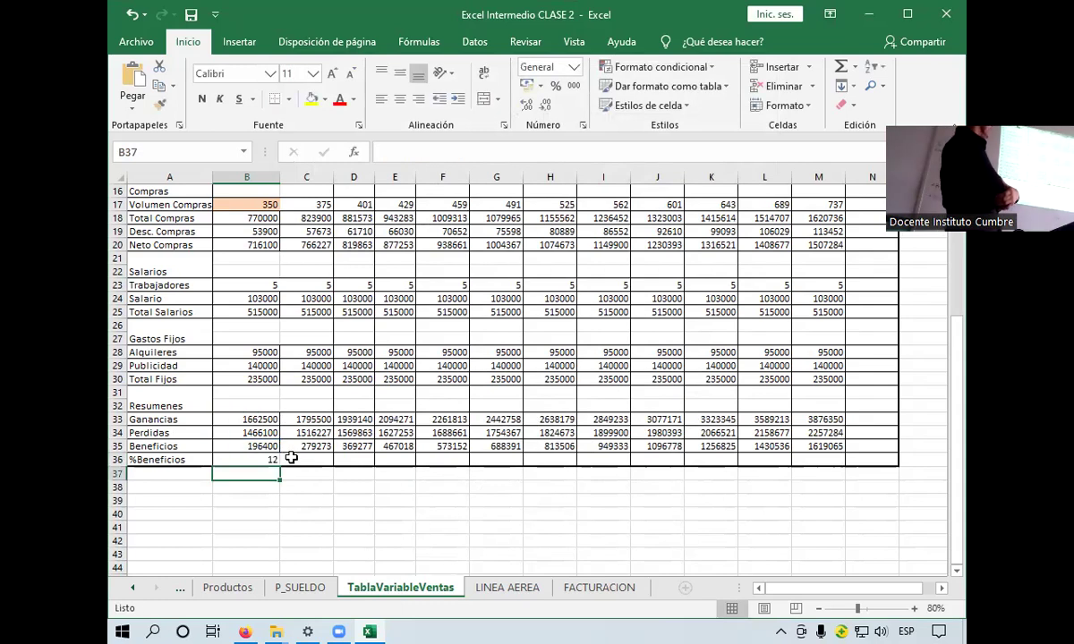
# Copy the %Beneficios formula across to M36 and check December's value of 42
pyautogui.click(278, 460)
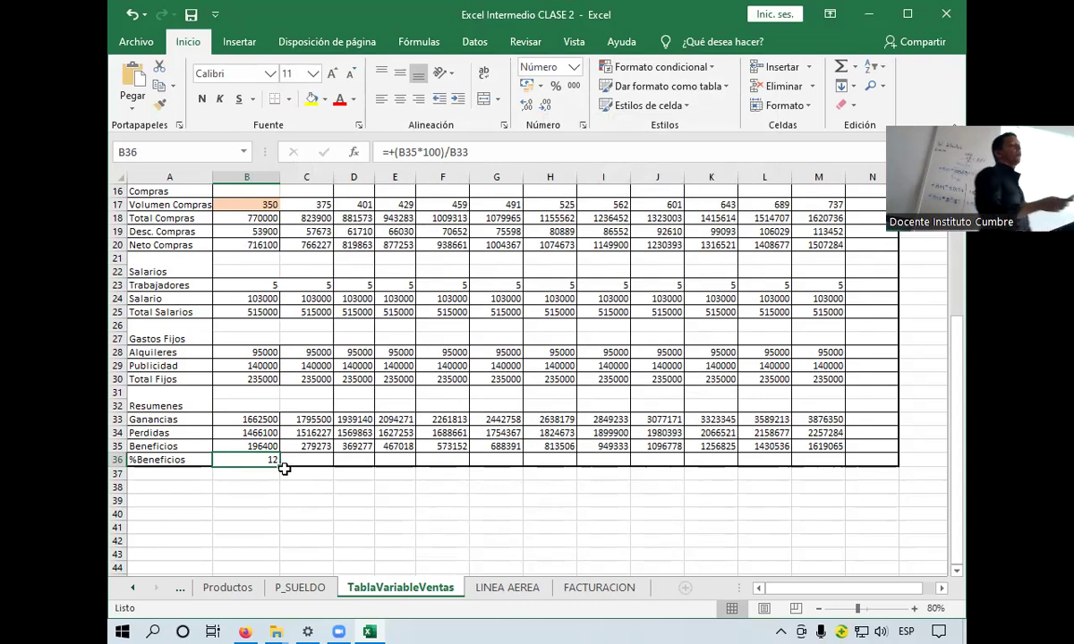
pyautogui.moveTo(279, 465); pyautogui.dragTo(578, 475)
pyautogui.moveTo(642, 468); pyautogui.dragTo(829, 462)
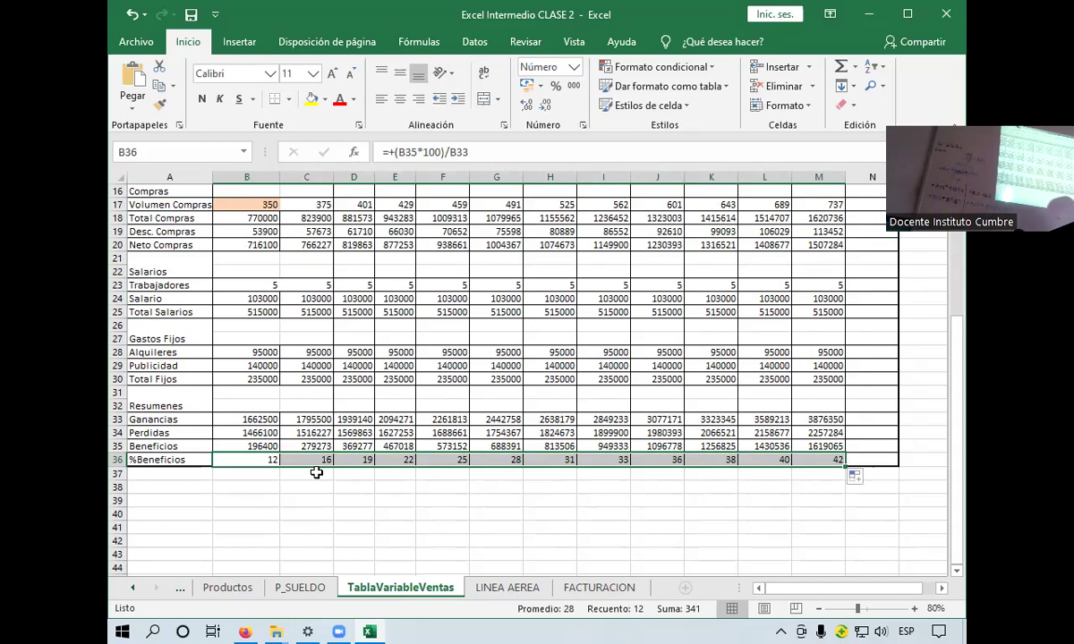
pyautogui.click(813, 458)
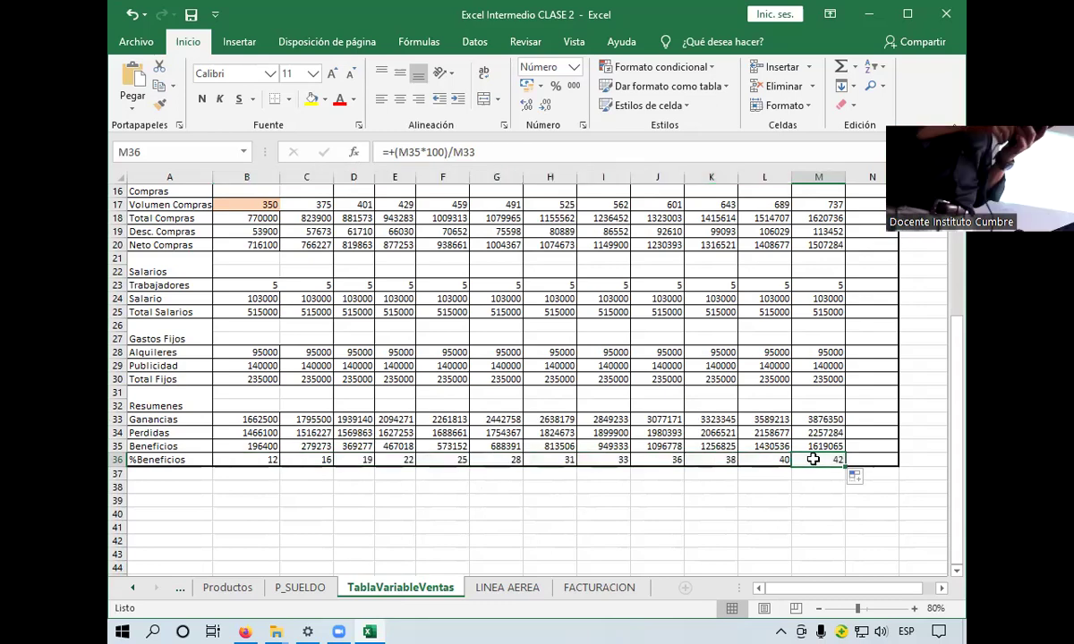
pyautogui.scroll(5, 813, 459)
pyautogui.scroll(-4, 813, 458)
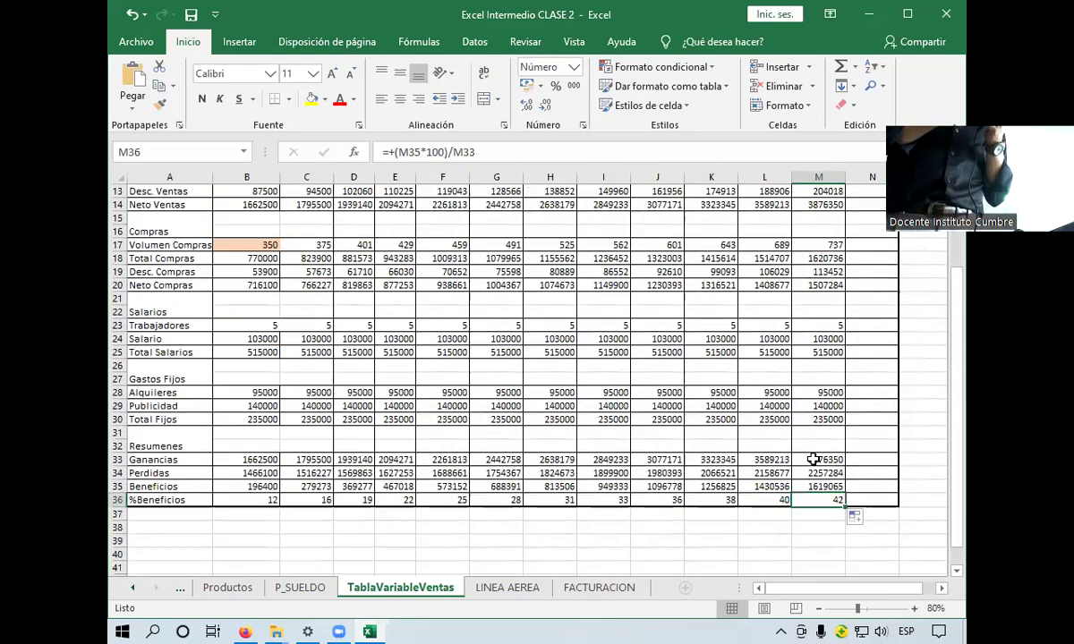
pyautogui.scroll(4, 813, 458)
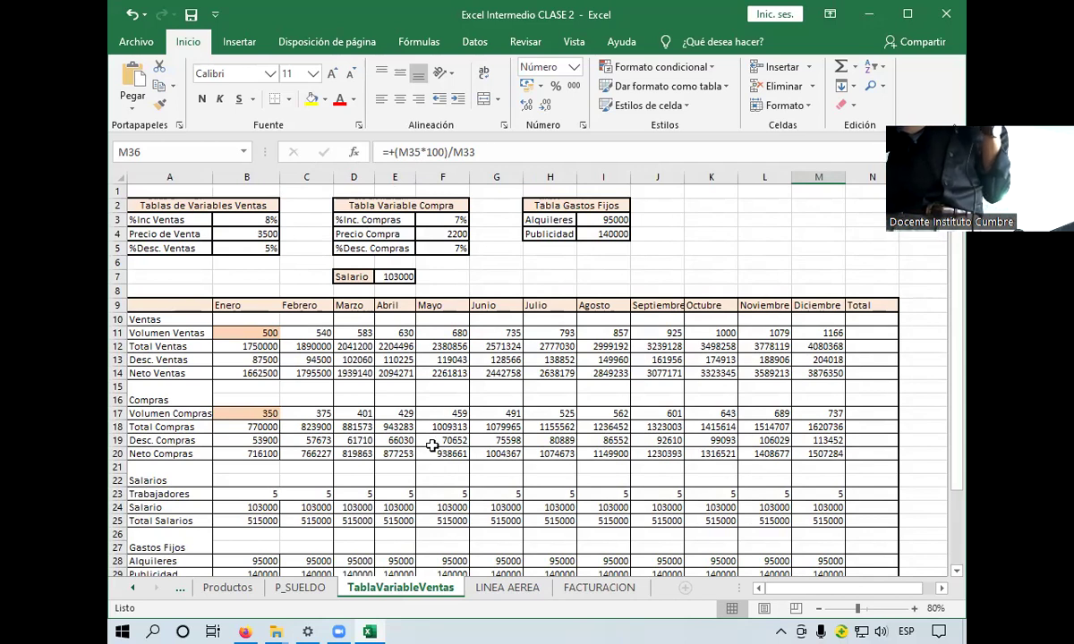
# Start Save As on the DATOS (D:) drive and rename the file to Excel Intermedio CLASE 3
pyautogui.press('F12')
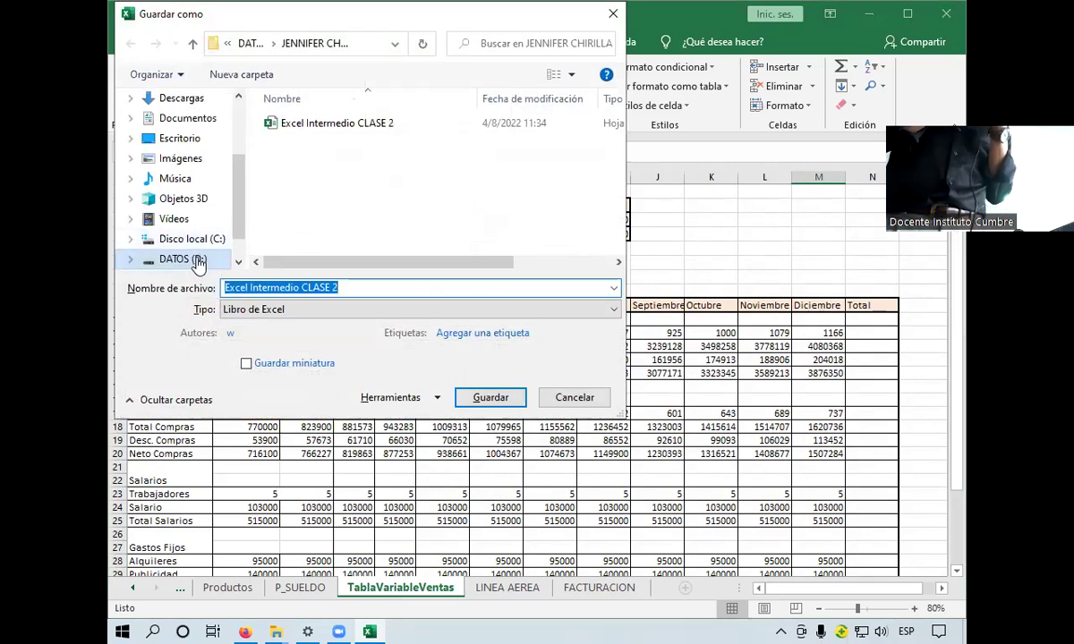
pyautogui.click(197, 259)
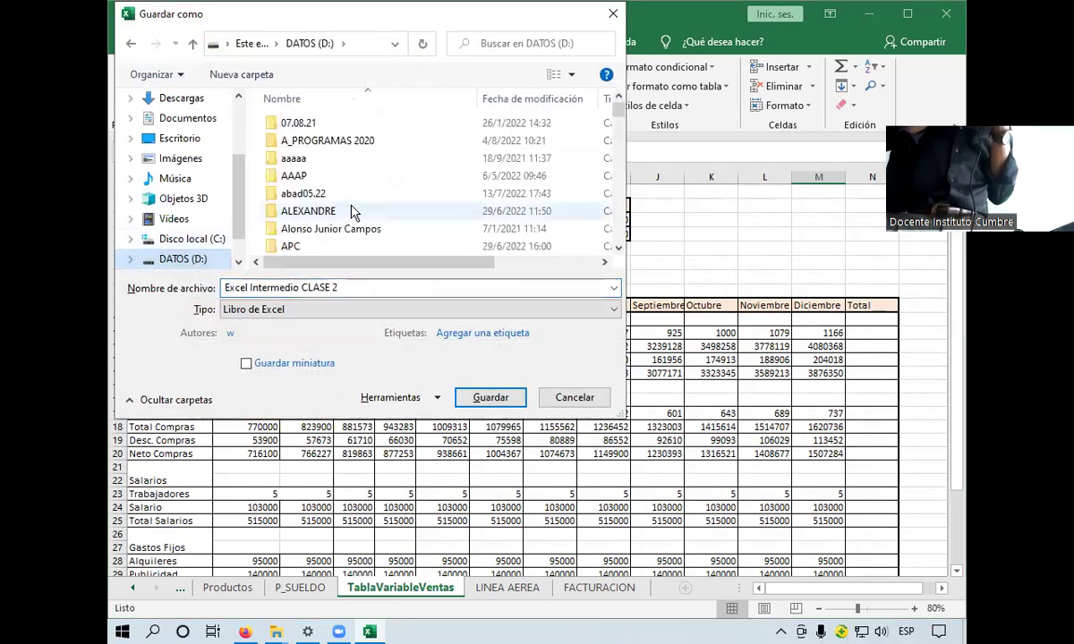
pyautogui.scroll(-3, 356, 210)
pyautogui.click(349, 288)
pyautogui.doubleClick(349, 287)
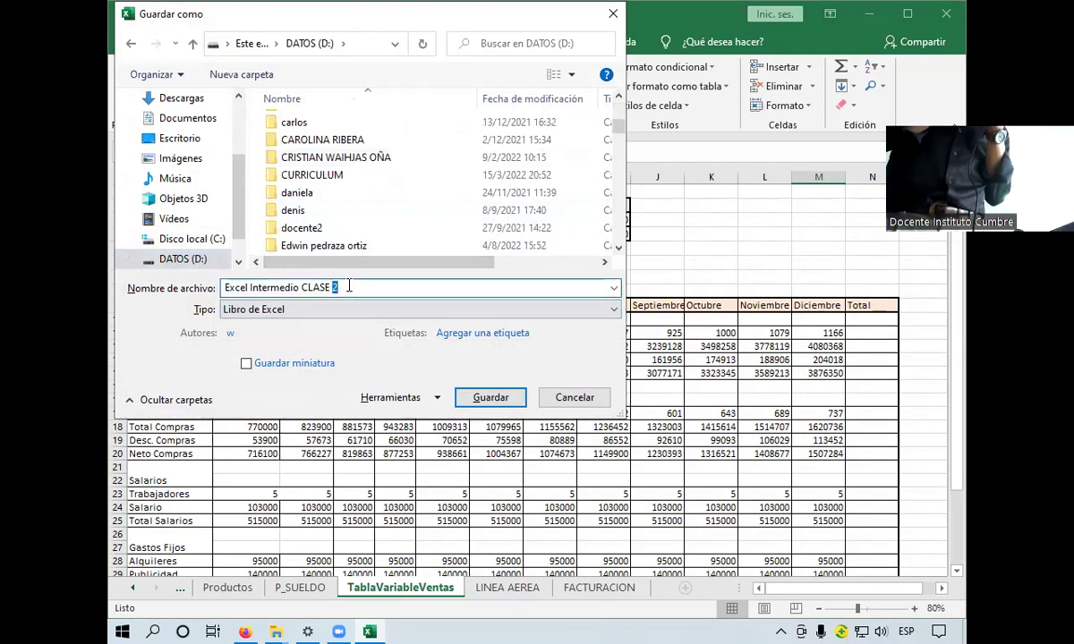
pyautogui.write('3')
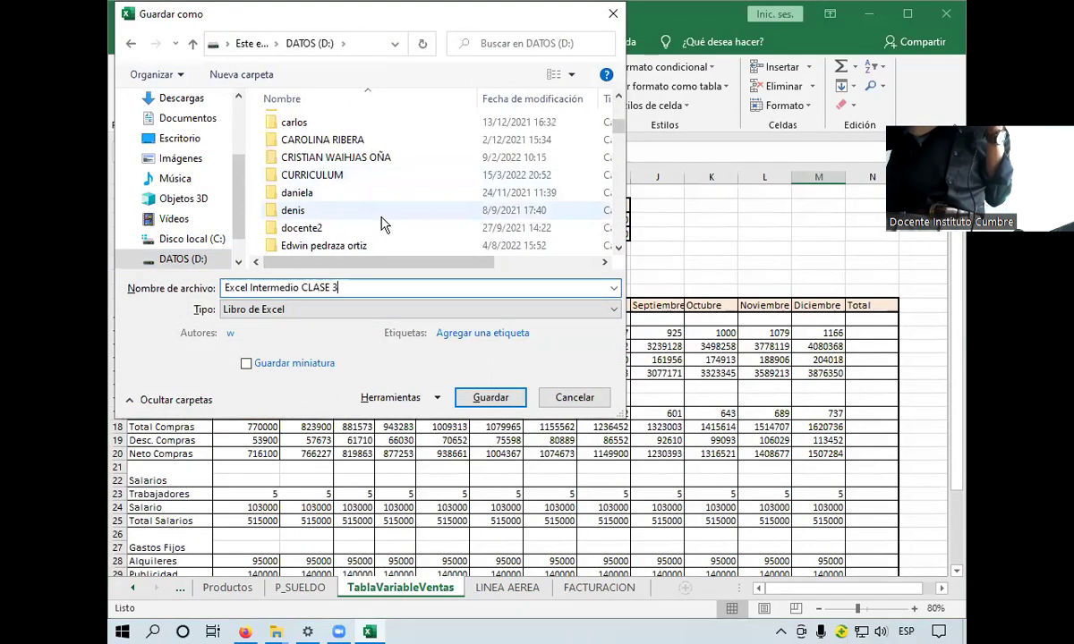
# Save the Excel Intermedio CLASE 3 copy into the class folder on DATOS (D:)
pyautogui.scroll(-2, 365, 212)
pyautogui.scroll(-3, 366, 212)
pyautogui.scroll(-2, 361, 213)
pyautogui.scroll(-3, 361, 212)
pyautogui.scroll(-2, 360, 213)
pyautogui.scroll(-2, 361, 212)
pyautogui.scroll(-2, 362, 212)
pyautogui.scroll(3, 363, 212)
pyautogui.scroll(3, 363, 212)
pyautogui.scroll(2, 362, 212)
pyautogui.scroll(3, 362, 212)
pyautogui.scroll(3, 363, 213)
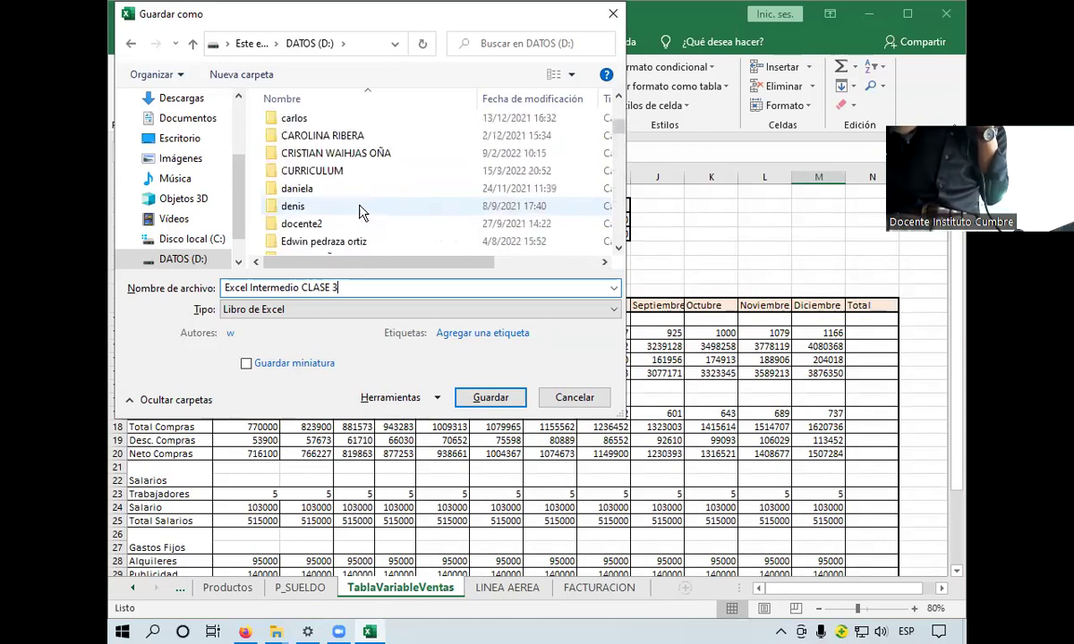
pyautogui.scroll(3, 362, 212)
pyautogui.scroll(1, 363, 212)
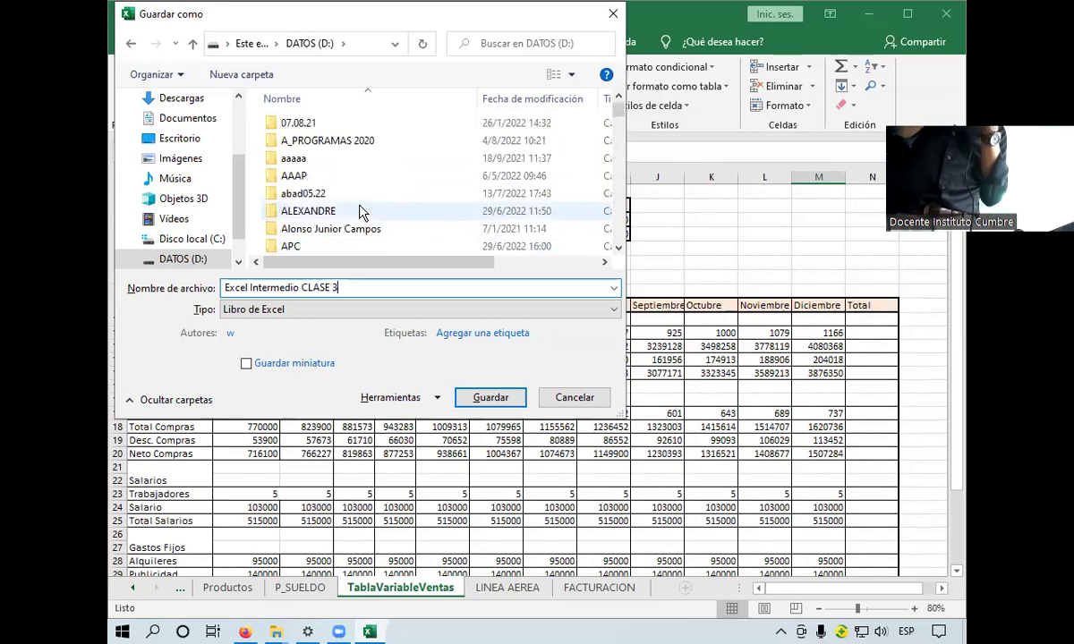
pyautogui.scroll(-1, 363, 212)
pyautogui.scroll(-1, 363, 212)
pyautogui.scroll(-2, 362, 213)
pyautogui.scroll(-2, 363, 212)
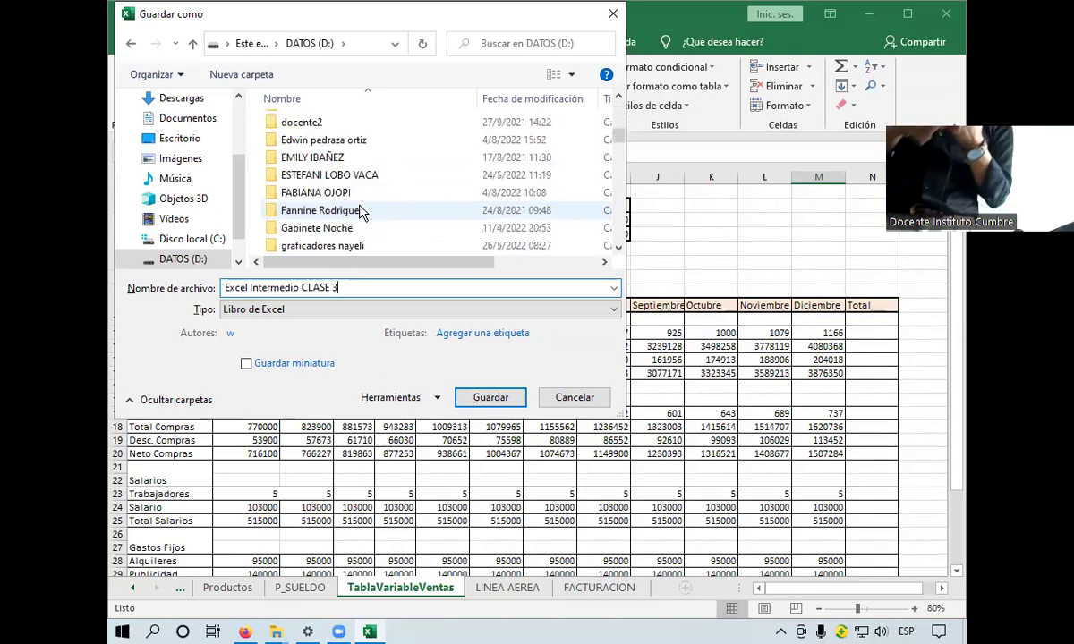
pyautogui.scroll(-1, 362, 211)
pyautogui.scroll(-1, 362, 211)
pyautogui.click(362, 211)
pyautogui.doubleClick(362, 210)
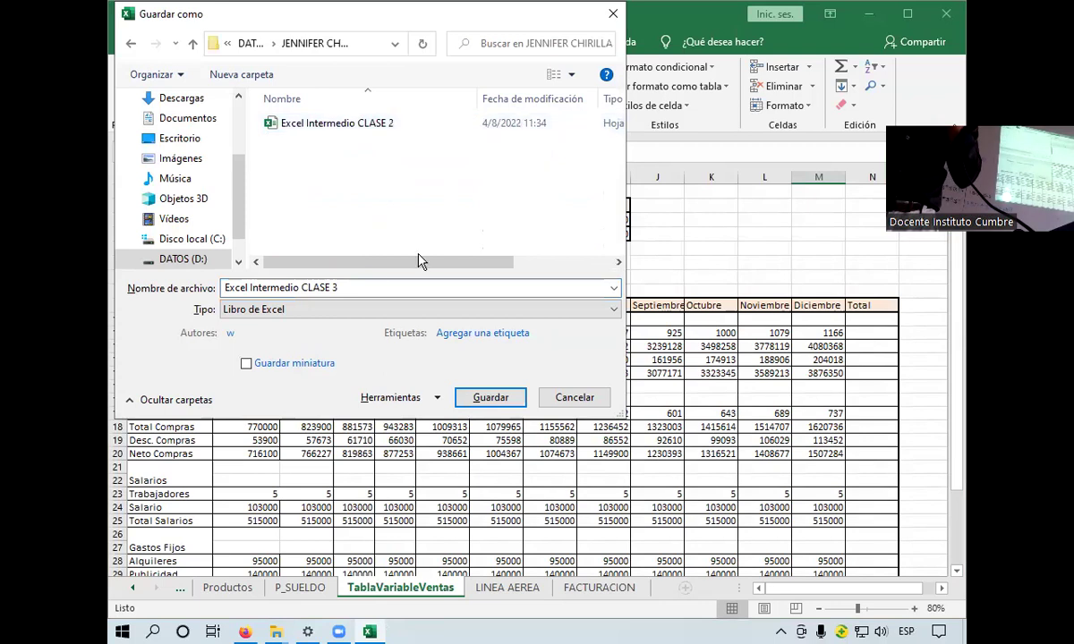
pyautogui.click(486, 397)
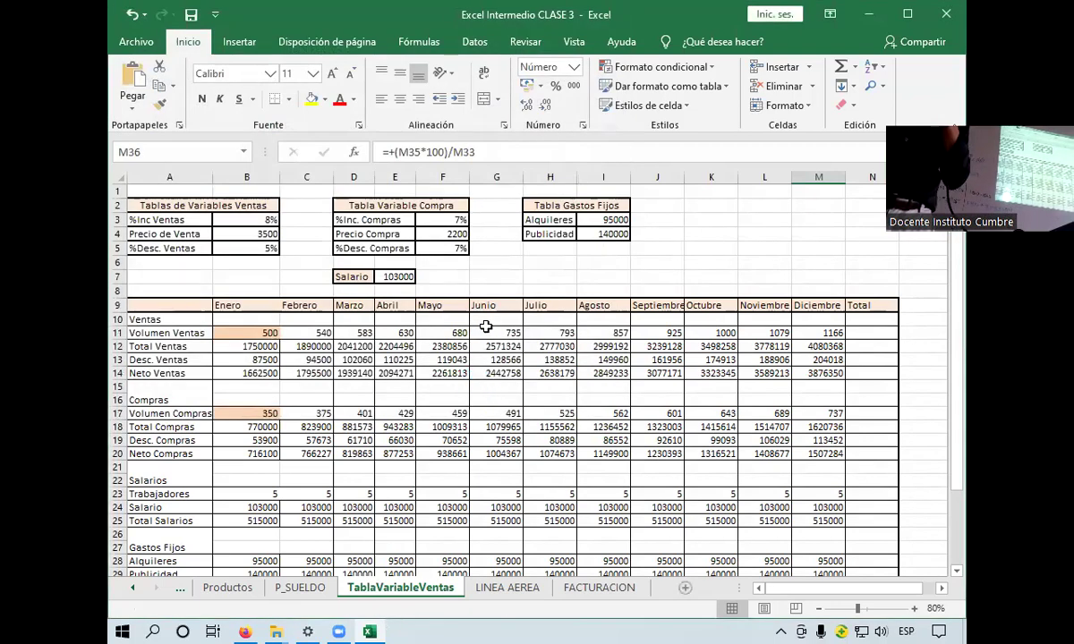
pyautogui.scroll(-5, 540, 317)
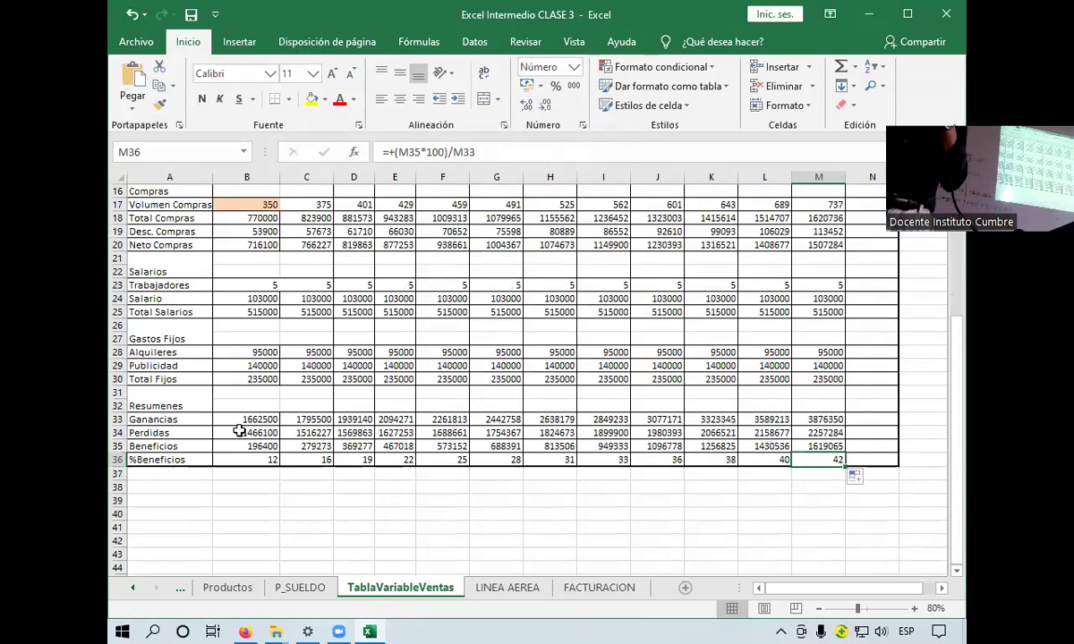
pyautogui.doubleClick(268, 459)
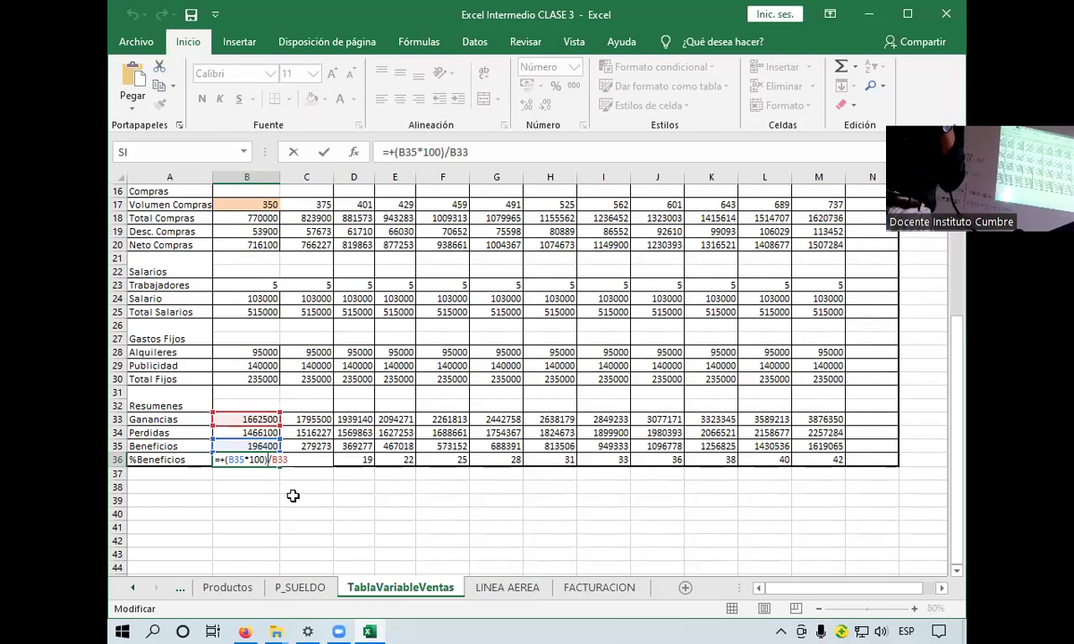
pyautogui.press('Return')
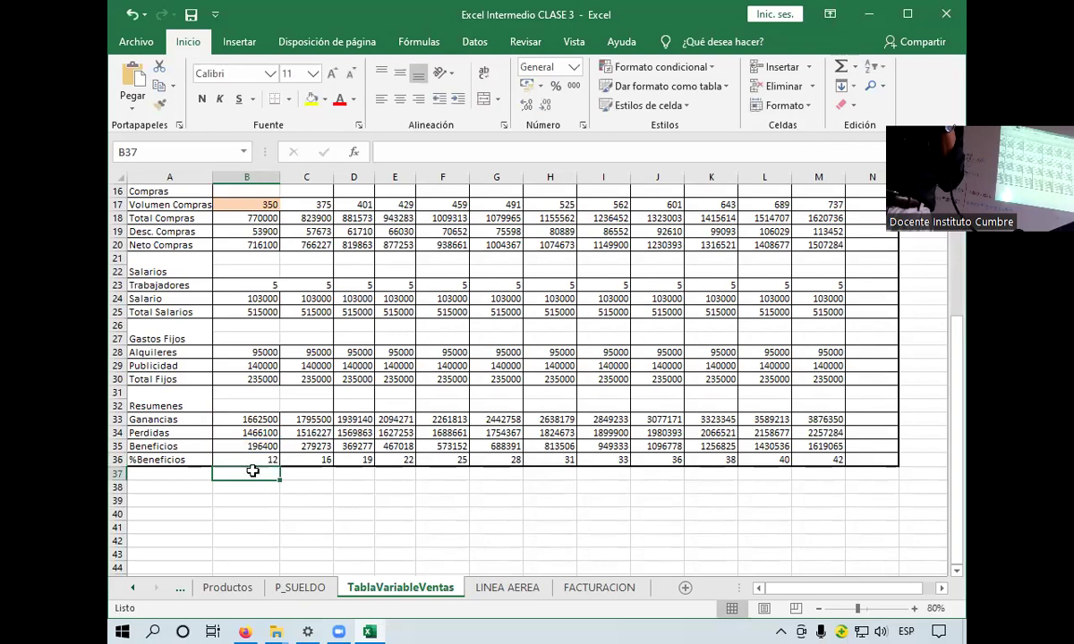
pyautogui.click(310, 473)
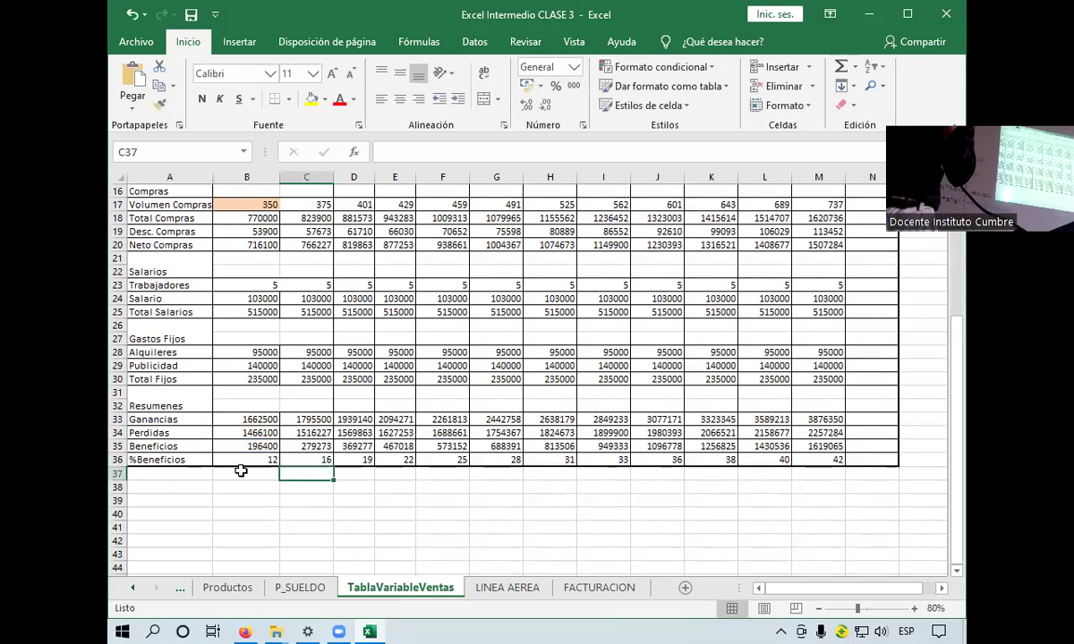
pyautogui.click(241, 475)
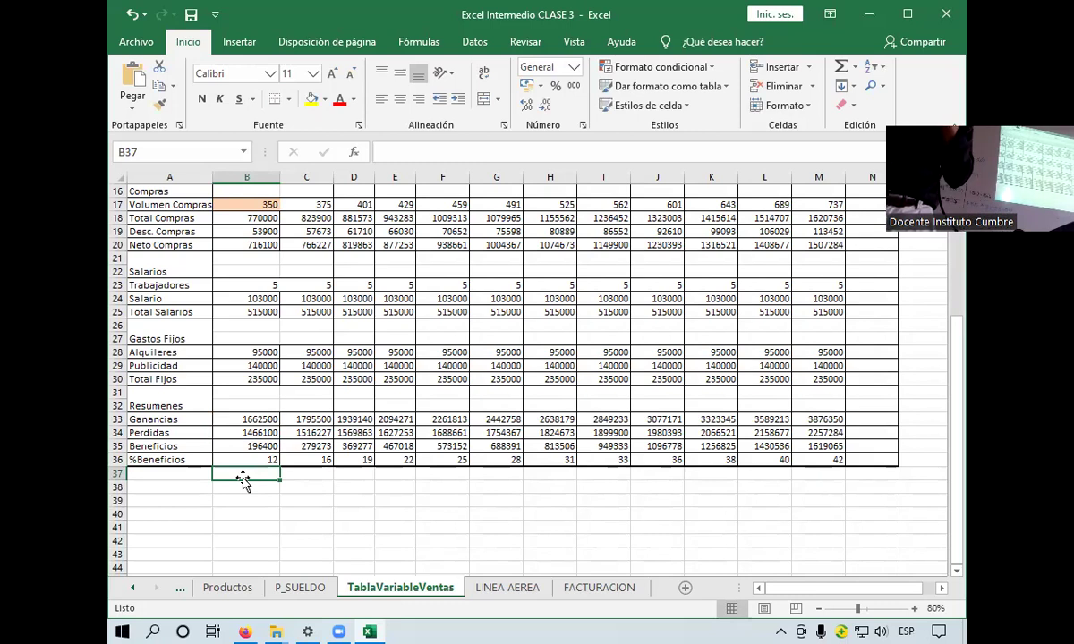
pyautogui.click(255, 459)
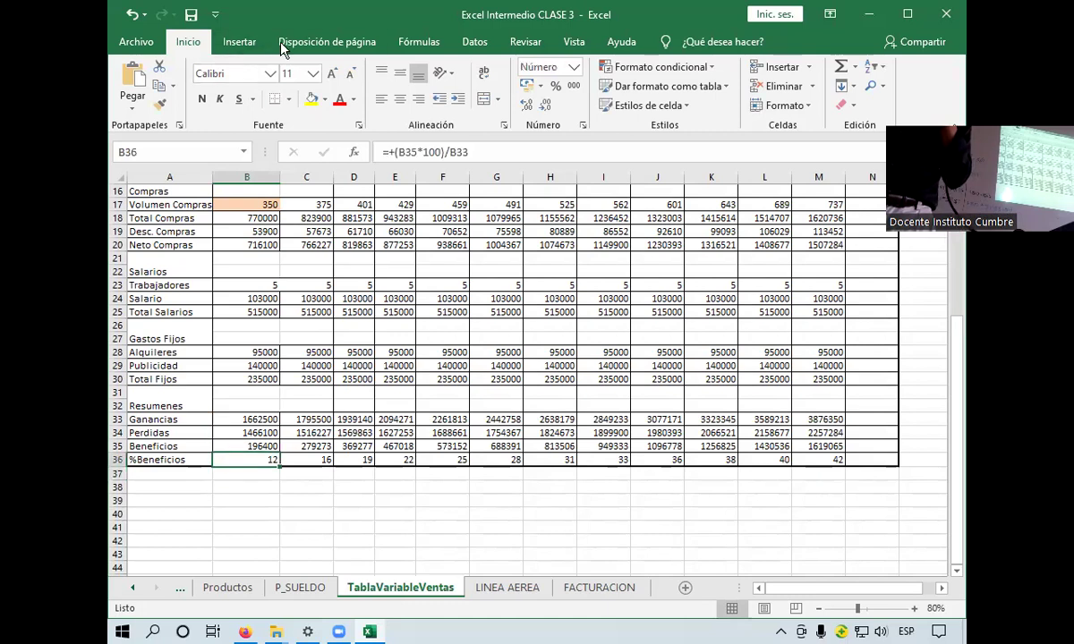
# Turn on Mostrar fórmulas to review the Beneficios and %Beneficios formulas, then turn it off again
pyautogui.click(417, 41)
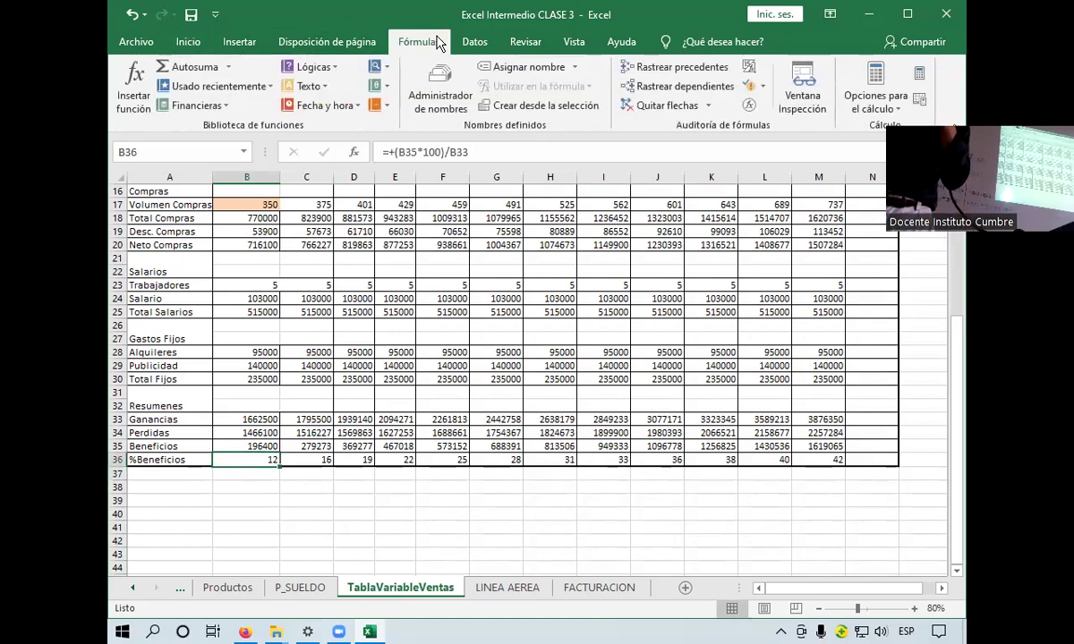
pyautogui.click(751, 73)
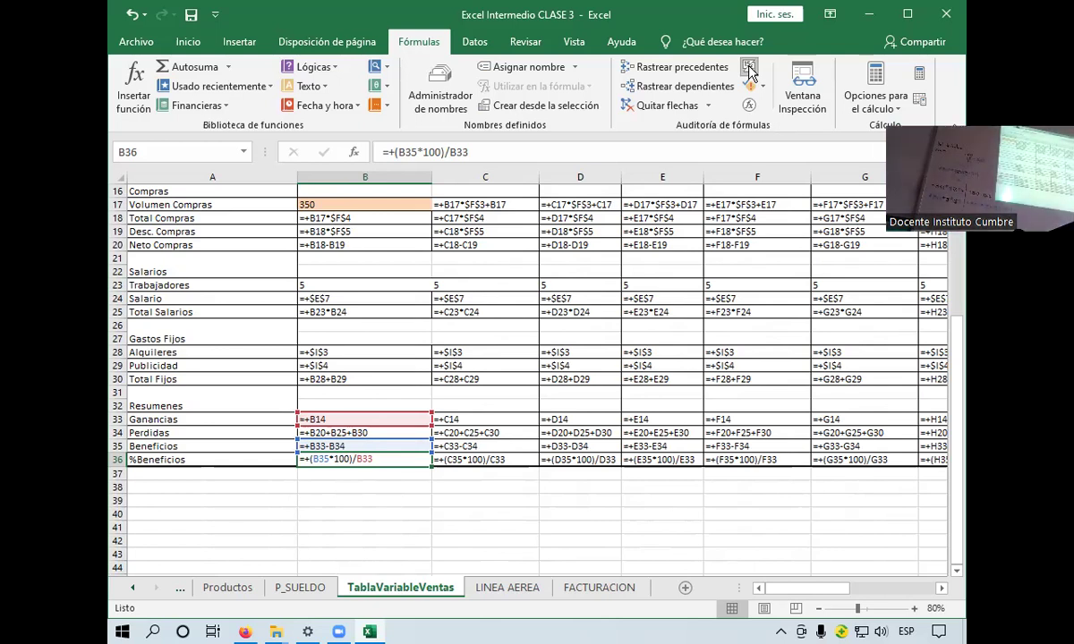
pyautogui.click(751, 70)
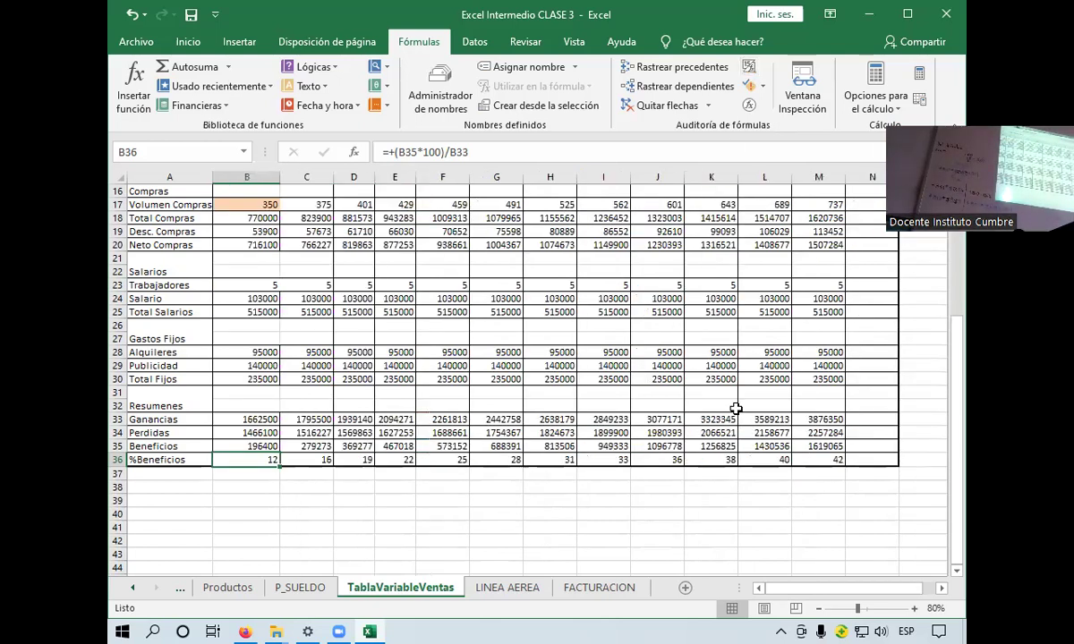